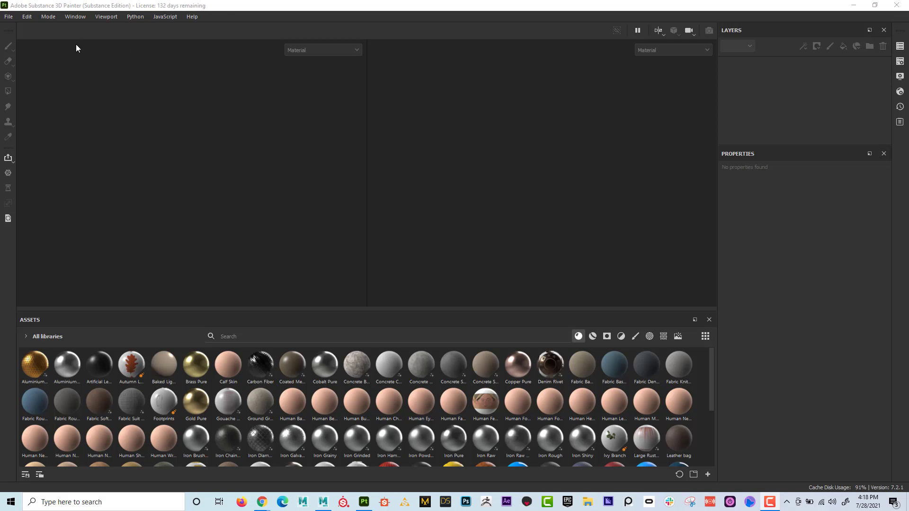
# - Start a new project using the PBR - Metallic Roughness Alpha-blend (starter_assets) template
pyautogui.click(8, 17)
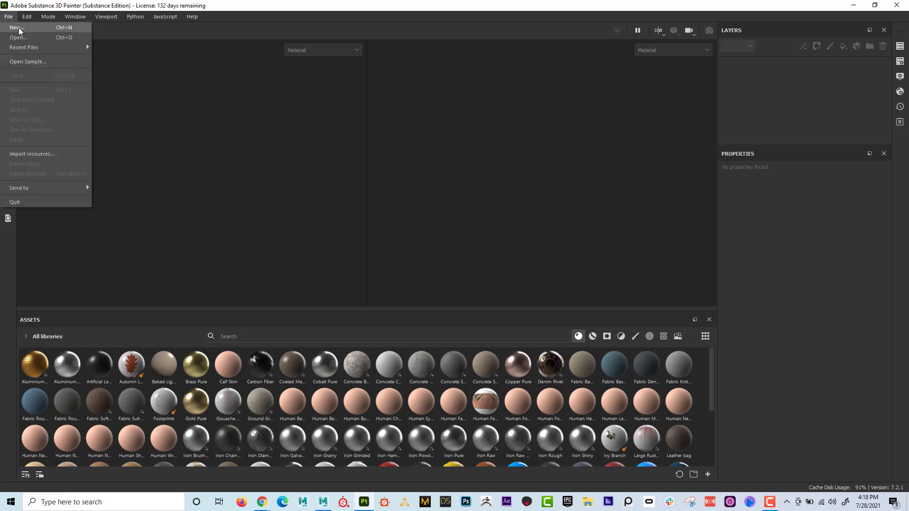
pyautogui.click(17, 28)
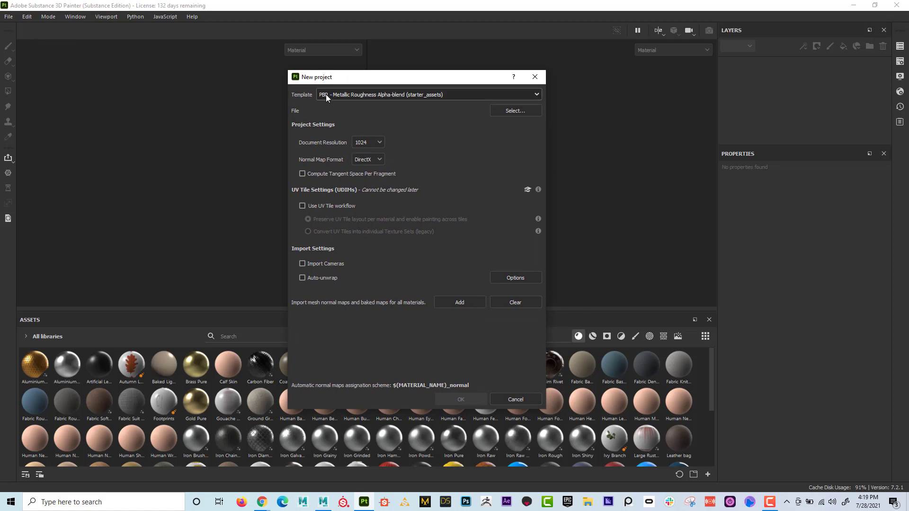
pyautogui.click(345, 95)
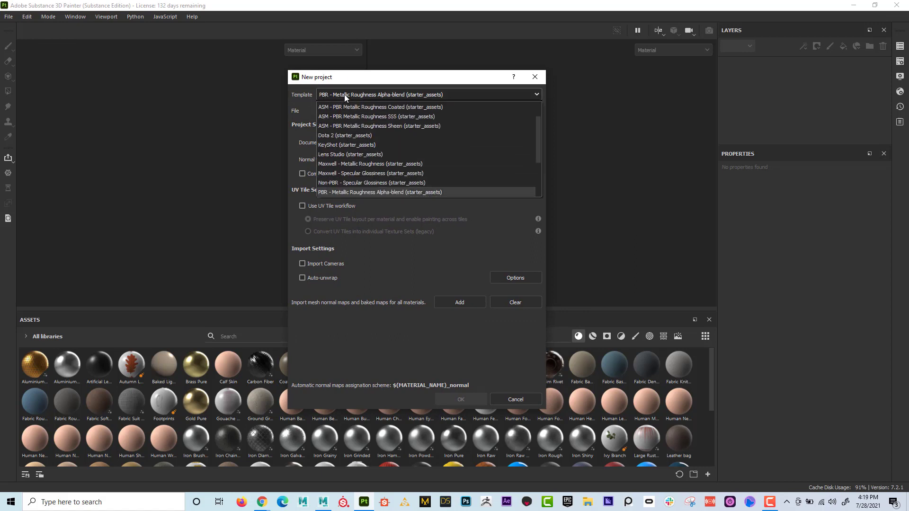
pyautogui.click(353, 191)
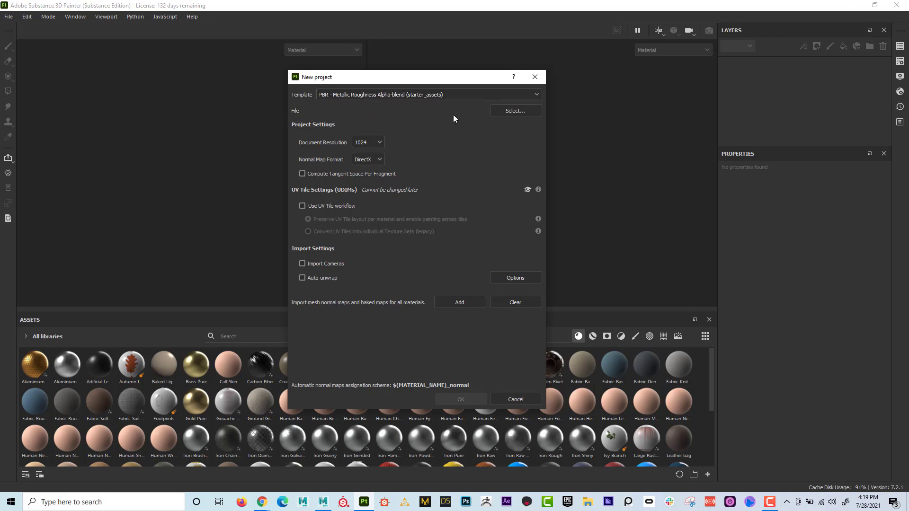
# - Choose the ShipFBX mesh from the SubstancePainter_QuickStart folder on the Desktop as the project's file
pyautogui.click(509, 114)
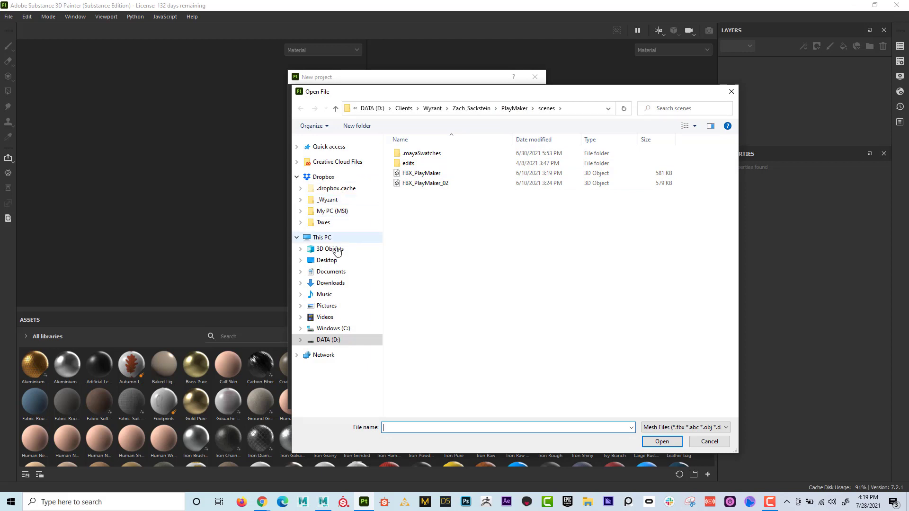
pyautogui.click(334, 262)
pyautogui.doubleClick(426, 153)
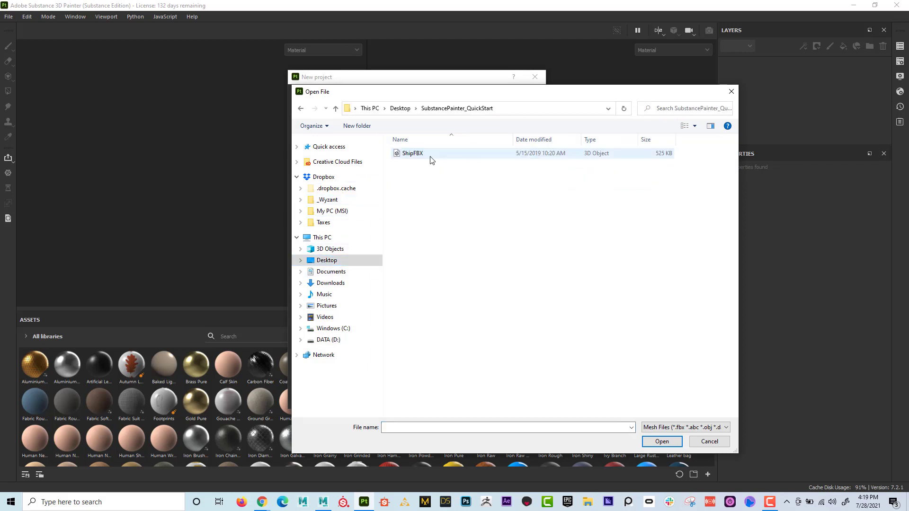
pyautogui.click(416, 155)
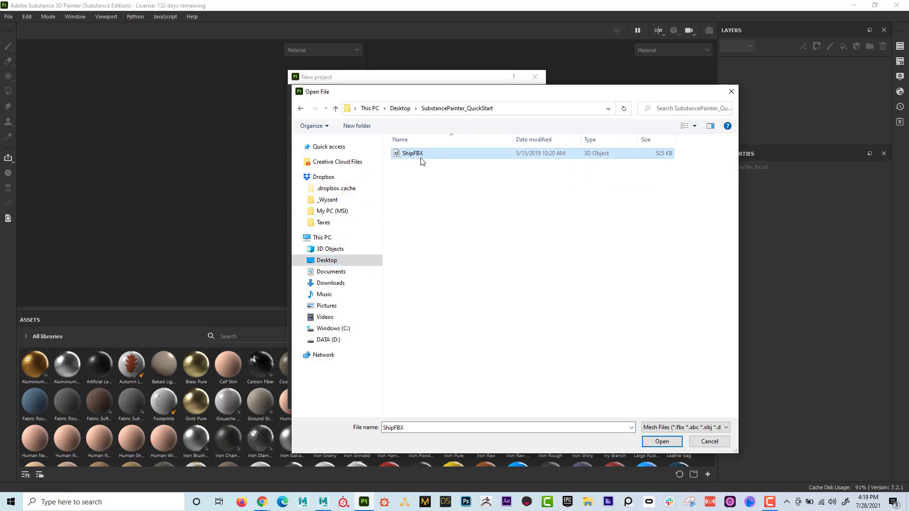
pyautogui.click(662, 442)
# - Set the document resolution to 4096 and create the project with the remaining settings at their defaults
pyautogui.click(377, 143)
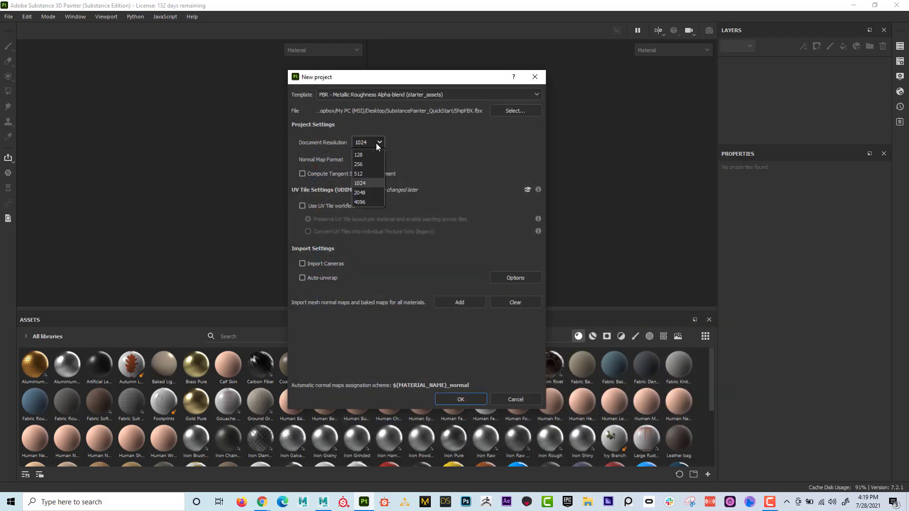
pyautogui.click(368, 201)
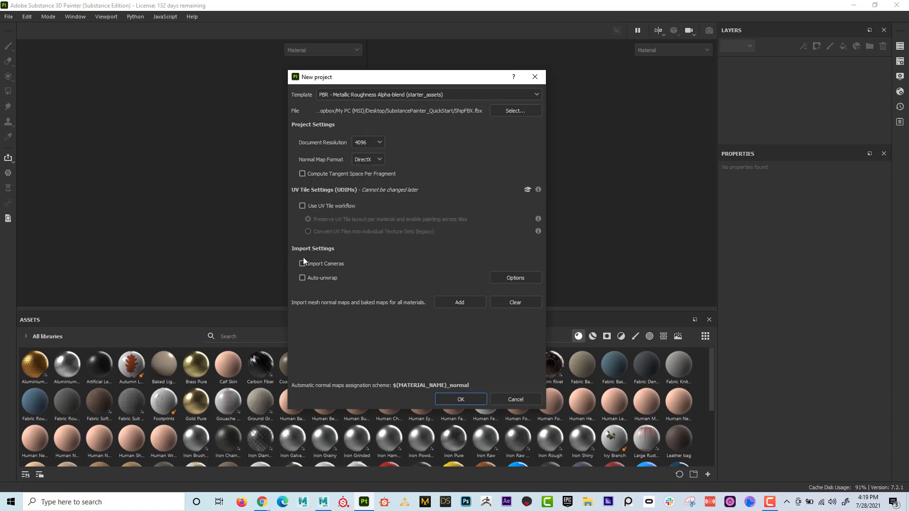
pyautogui.click(470, 400)
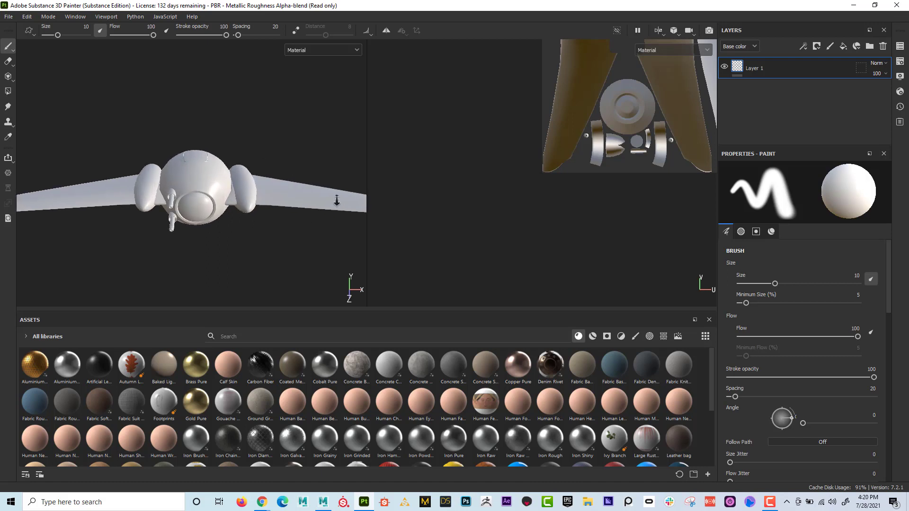
# - Examine the ship model from an angled view and frame its complete UV layout in the 2D view
pyautogui.keyDown('alt'); pyautogui.moveTo(198, 169); pyautogui.dragTo(148, 181); pyautogui.keyUp('alt')
pyautogui.keyDown('alt'); pyautogui.moveTo(145, 197); pyautogui.dragTo(162, 186, button='middle'); pyautogui.keyUp('alt')
pyautogui.moveTo(163, 186)
pyautogui.keyDown('alt'); pyautogui.mouseDown(button='right')
pyautogui.moveTo(487, 270)
pyautogui.moveTo(131, 171)
pyautogui.moveTo(201, 161)
pyautogui.moveTo(161, 159)
pyautogui.mouseUp(button='right'); pyautogui.keyUp('alt')
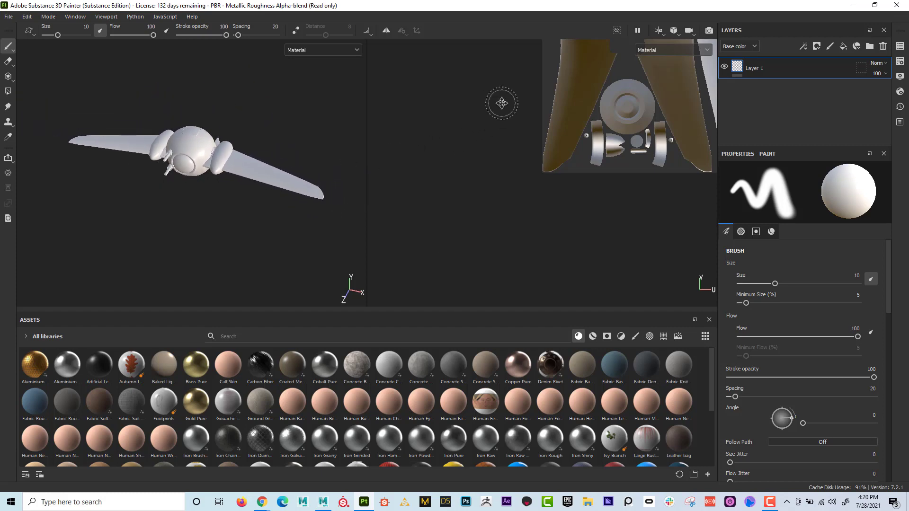
pyautogui.keyDown('alt'); pyautogui.moveTo(495, 102); pyautogui.dragTo(392, 205, button='middle'); pyautogui.keyUp('alt')
pyautogui.keyDown('alt'); pyautogui.moveTo(593, 160); pyautogui.dragTo(443, 132, button='right'); pyautogui.keyUp('alt')
pyautogui.keyDown('alt'); pyautogui.moveTo(624, 130); pyautogui.dragTo(561, 161, button='middle'); pyautogui.keyUp('alt')
pyautogui.moveTo(561, 161)
pyautogui.keyDown('alt'); pyautogui.mouseDown(button='right')
pyautogui.moveTo(510, 155)
pyautogui.moveTo(665, 166)
pyautogui.moveTo(525, 145)
pyautogui.moveTo(568, 144)
pyautogui.moveTo(557, 144)
pyautogui.mouseUp(button='right'); pyautogui.keyUp('alt')
pyautogui.keyDown('alt'); pyautogui.moveTo(558, 139); pyautogui.dragTo(582, 148, button='middle'); pyautogui.keyUp('alt')
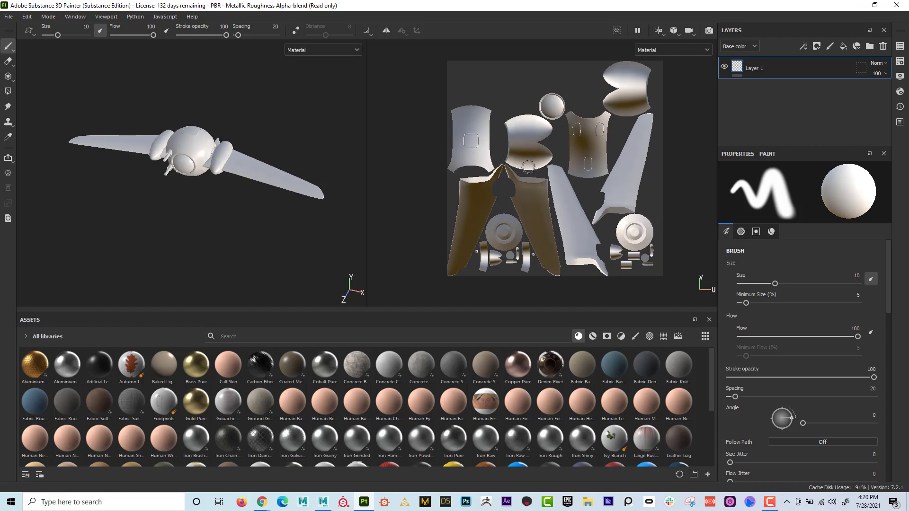
# - View the ship in 3D only and in 2D only, and return to the split 3D/2D layout
pyautogui.click(662, 31)
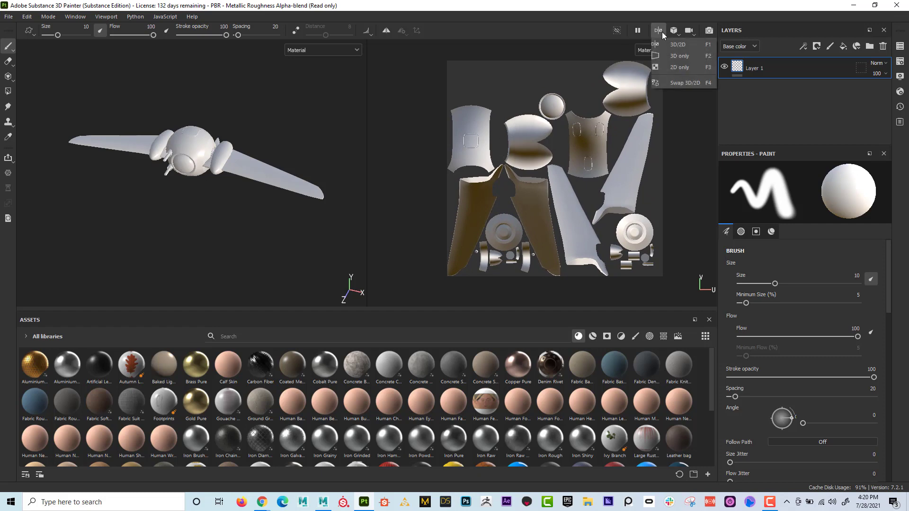
pyautogui.click(670, 55)
pyautogui.click(666, 31)
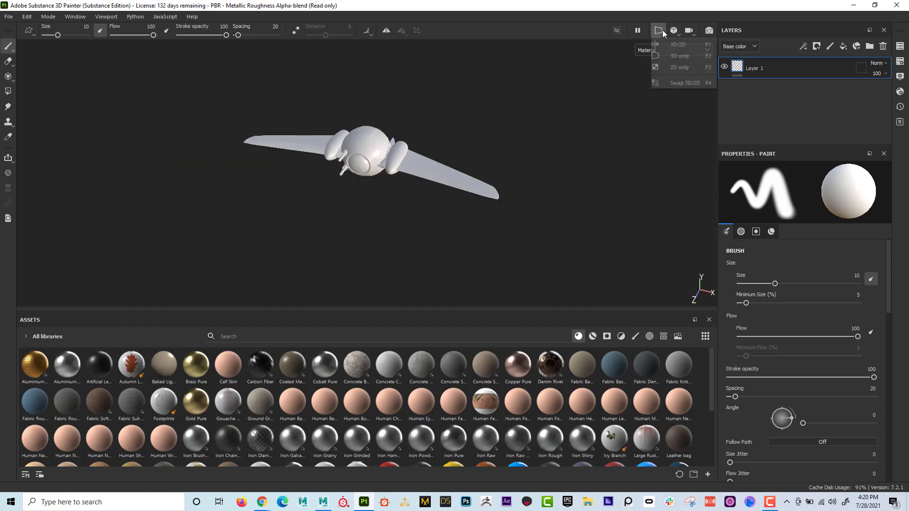
pyautogui.click(667, 67)
pyautogui.click(659, 30)
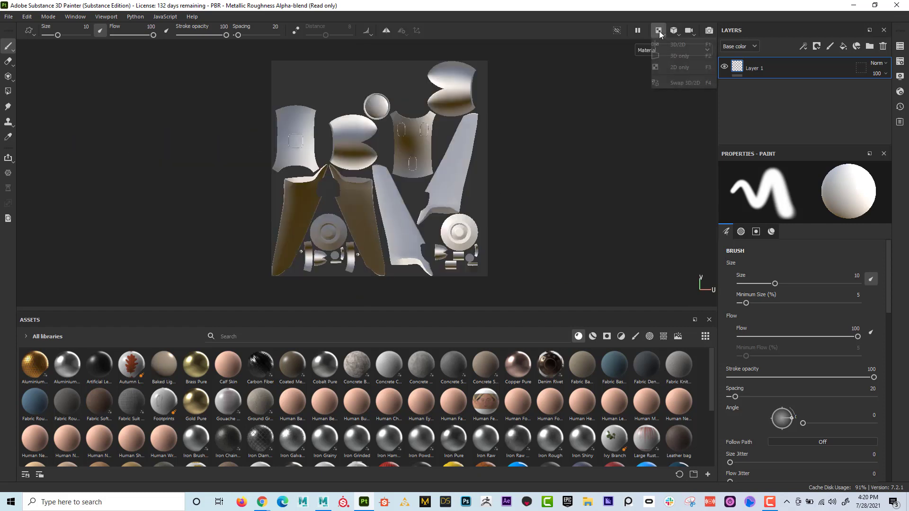
pyautogui.click(667, 47)
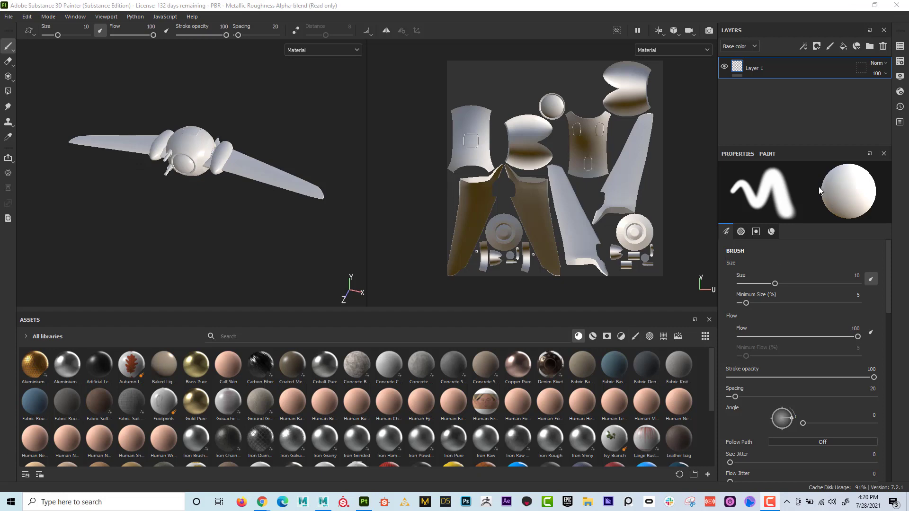
# - Close the Properties, Layers and Assets panels to leave only the viewports
pyautogui.click(883, 155)
pyautogui.click(884, 30)
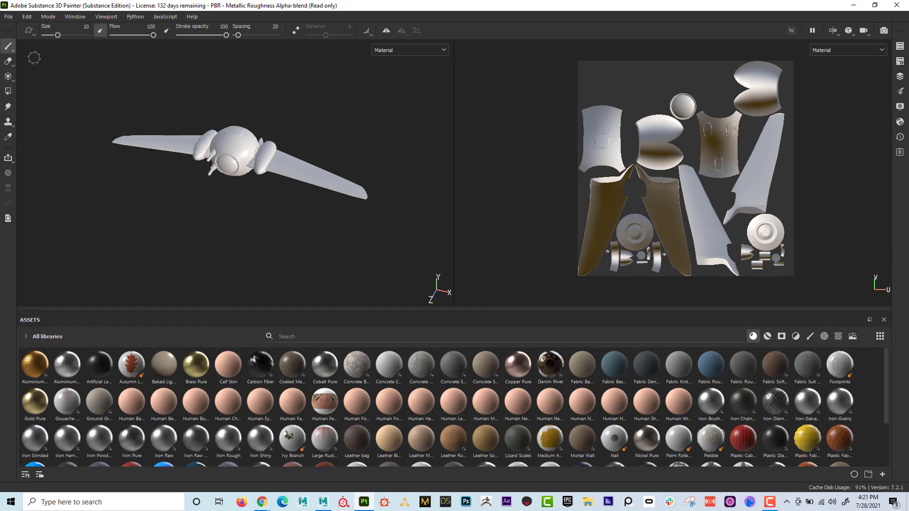
pyautogui.click(883, 321)
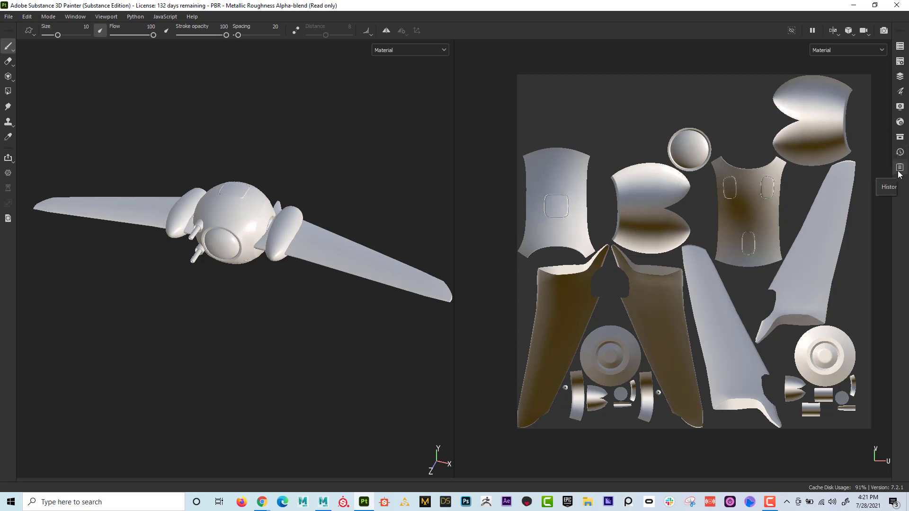
# - Reopen the Assets and Paint Properties panels, docking Assets below the viewports and Properties beside them
pyautogui.click(900, 138)
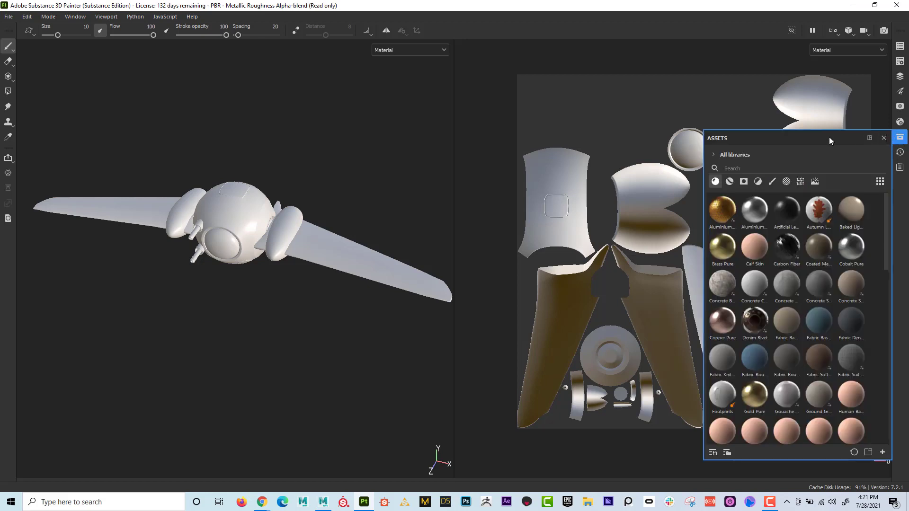
pyautogui.moveTo(827, 136); pyautogui.dragTo(406, 463)
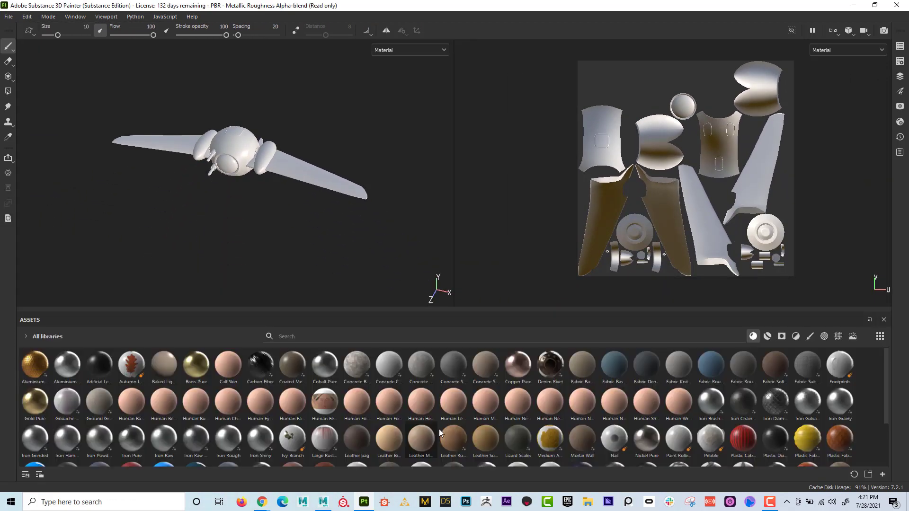
pyautogui.click(901, 93)
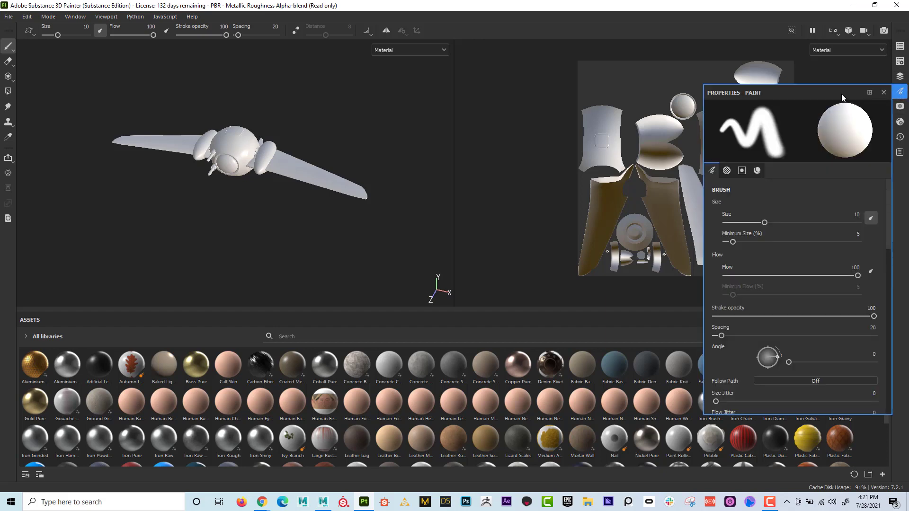
pyautogui.moveTo(836, 87)
pyautogui.mouseDown()
pyautogui.moveTo(592, 97)
pyautogui.moveTo(884, 195)
pyautogui.mouseUp()
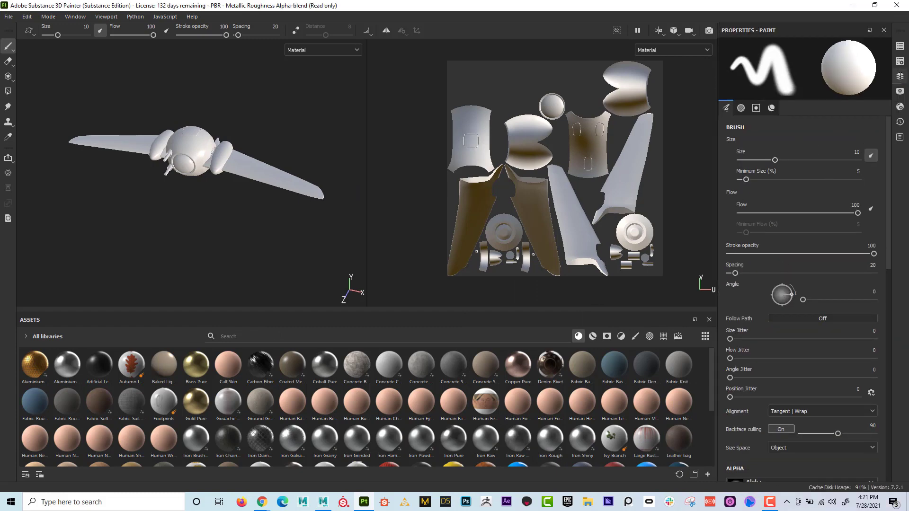
# - Reopen the Layers panel, dock it above Properties, and enlarge the Properties area to over half the column
pyautogui.click(900, 76)
pyautogui.moveTo(773, 77); pyautogui.dragTo(789, 50)
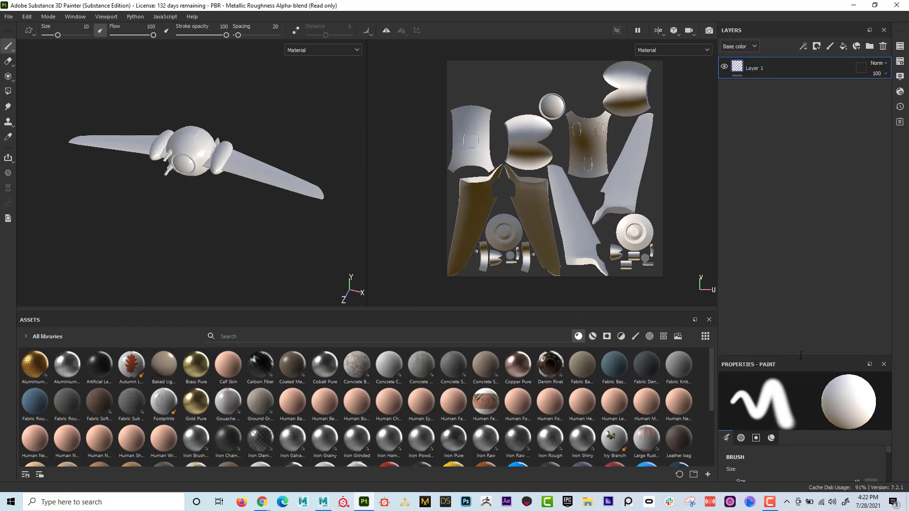
pyautogui.moveTo(800, 354)
pyautogui.mouseDown()
pyautogui.moveTo(802, 181)
pyautogui.moveTo(804, 196)
pyautogui.mouseUp()
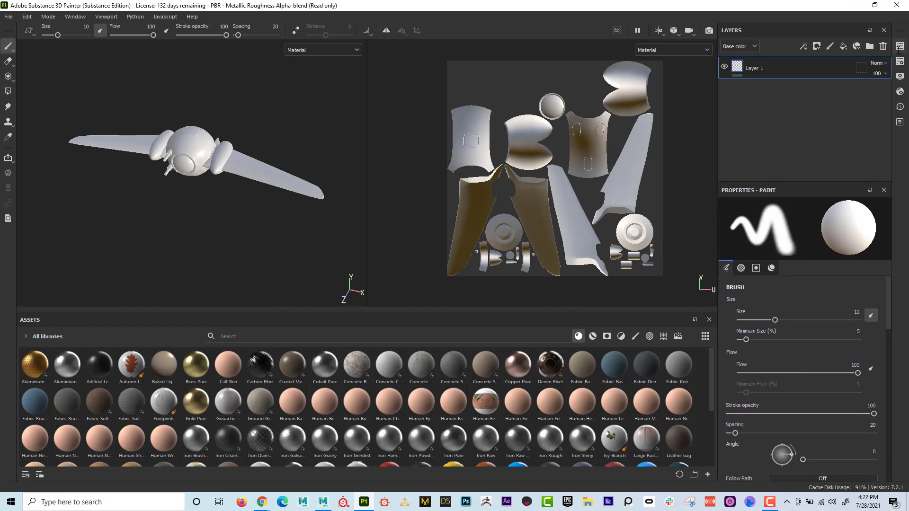
# - Open the Shader Settings and dock them in the same group as Layers, with Layers in front
pyautogui.click(900, 91)
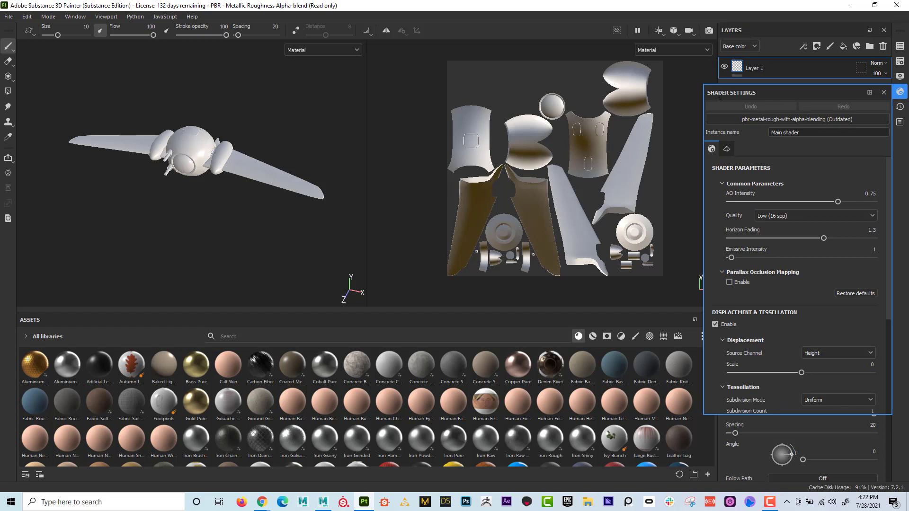
pyautogui.moveTo(723, 97); pyautogui.dragTo(786, 29)
pyautogui.click(794, 28)
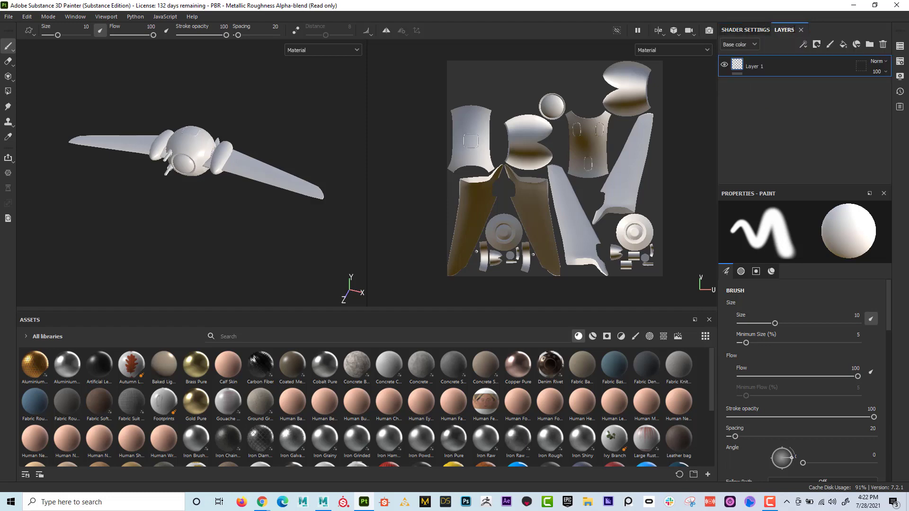
# - Switch back and forth between Shader Settings and Layers, and close Shader Settings
pyautogui.click(745, 28)
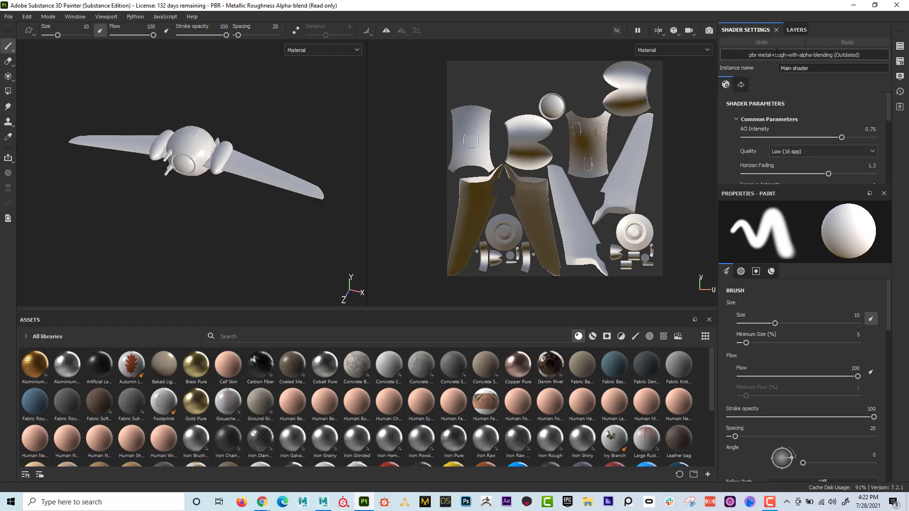
pyautogui.click(798, 29)
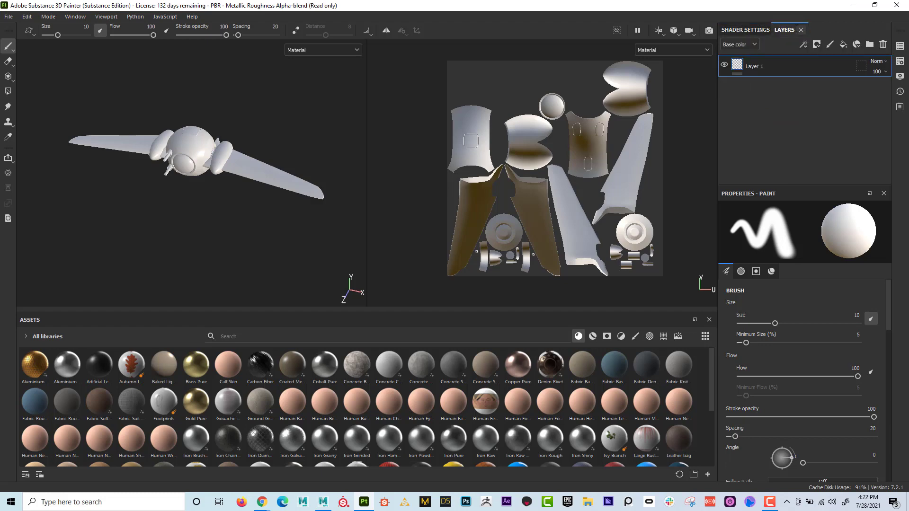
pyautogui.click(745, 29)
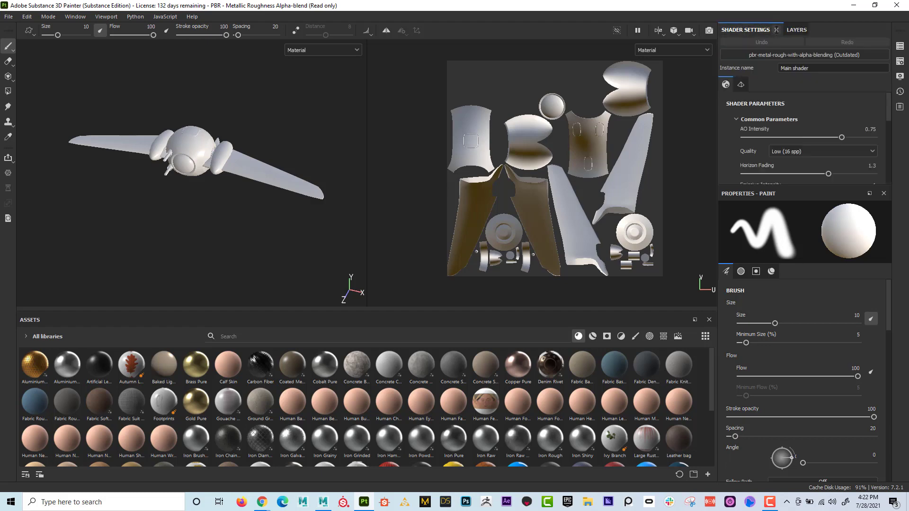
pyautogui.click(777, 30)
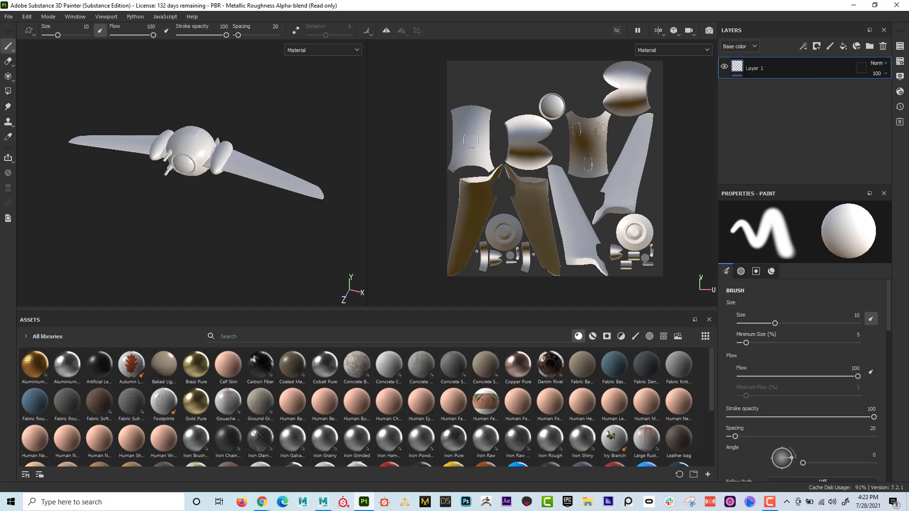
# - Review the paint properties' Alpha, Stencil and Material sections, and return to the Brush section
pyautogui.moveTo(737, 68)
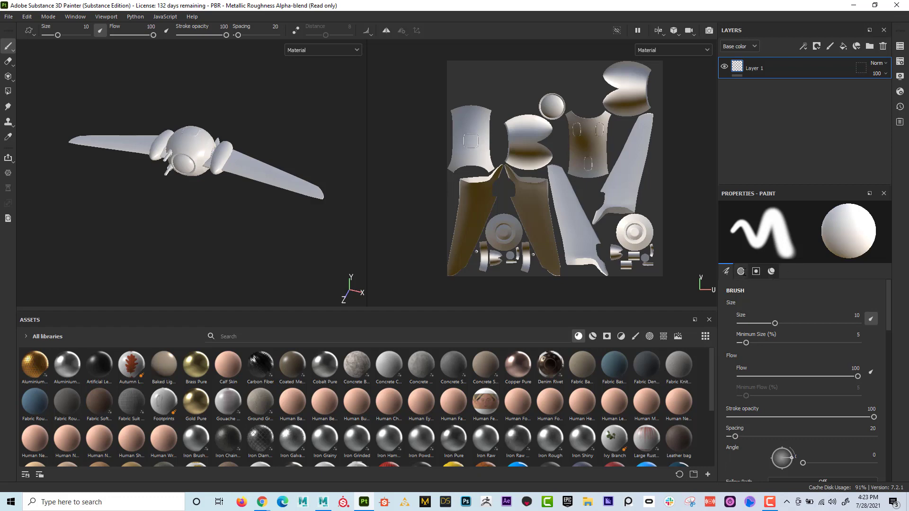
pyautogui.click(741, 272)
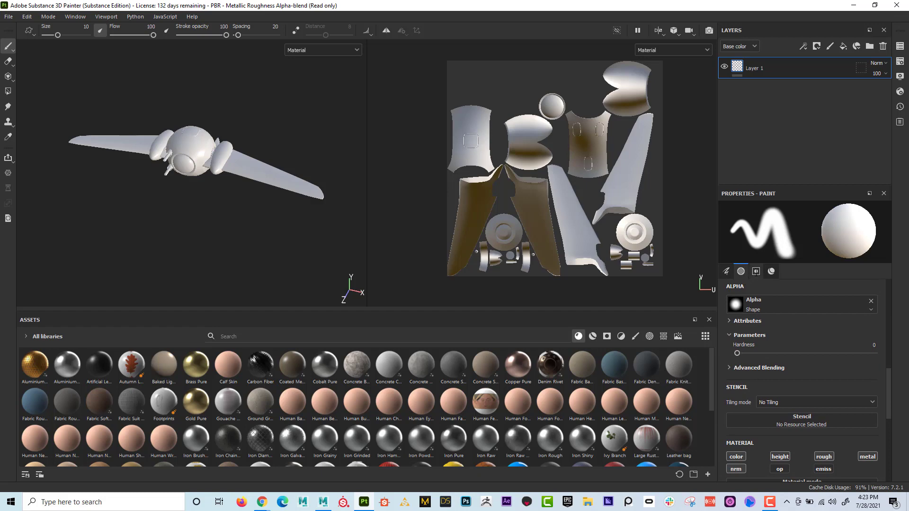
pyautogui.scroll(-3, 742, 289)
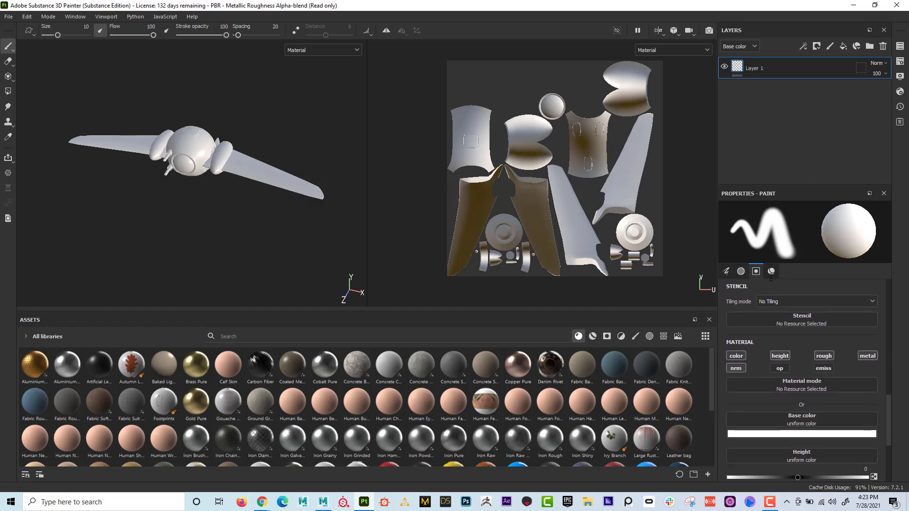
pyautogui.click(771, 273)
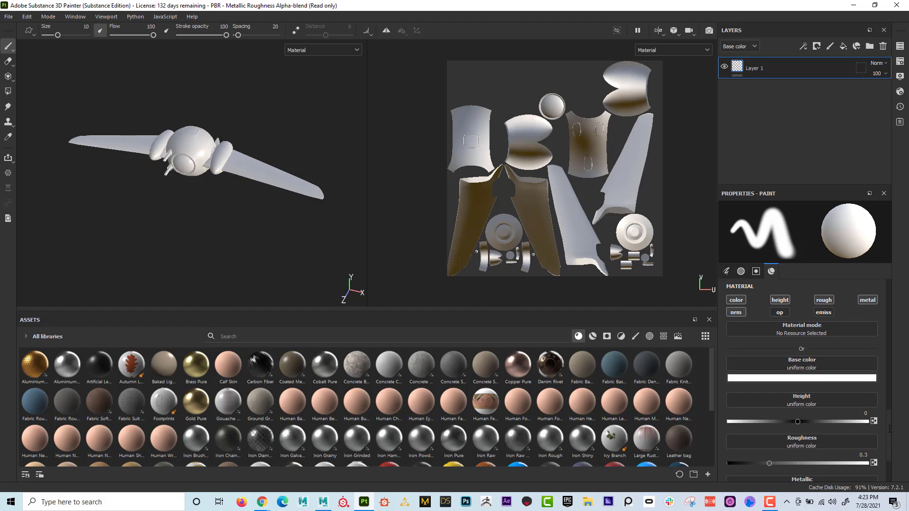
pyautogui.scroll(2, 888, 409)
pyautogui.click(727, 272)
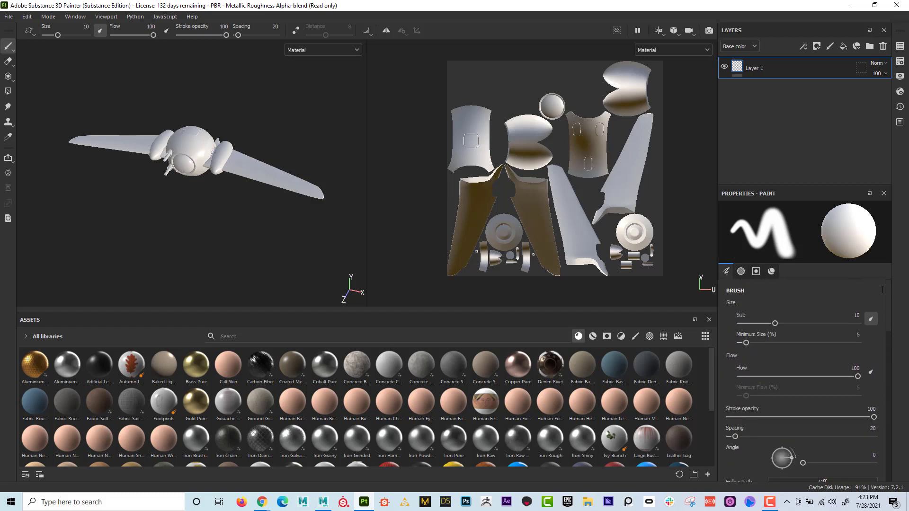
# - Show the Material section of the paint properties
pyautogui.moveTo(889, 306)
pyautogui.mouseDown()
pyautogui.moveTo(888, 384)
pyautogui.moveTo(888, 293)
pyautogui.mouseUp()
pyautogui.click(772, 271)
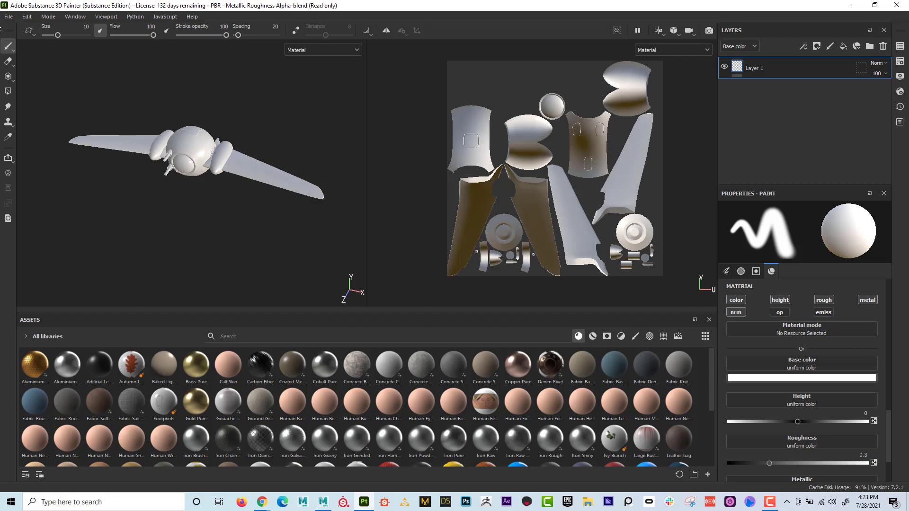
# - Compare the Maxwell - Specular Glossiness and PBR - Metallic Roughness Alpha-blend templates in the New project settings, and close them without creating a project
pyautogui.click(9, 16)
pyautogui.click(23, 29)
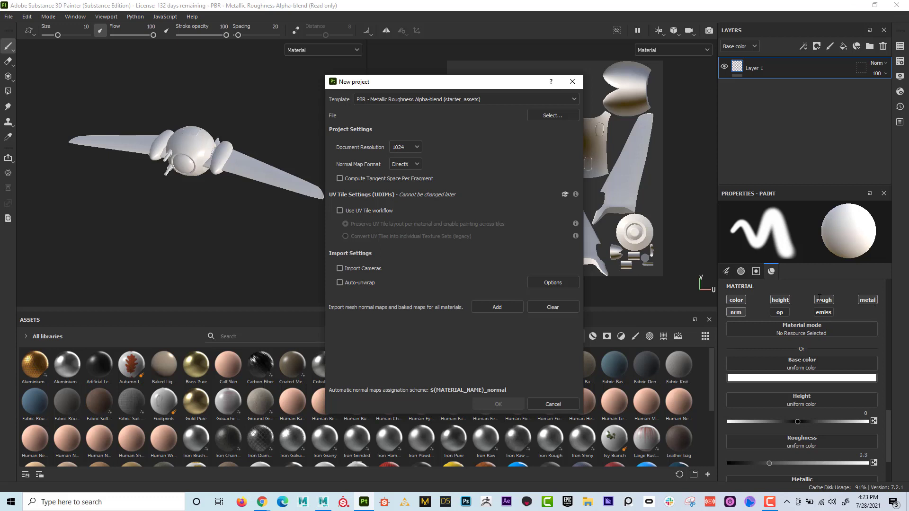
pyautogui.click(491, 99)
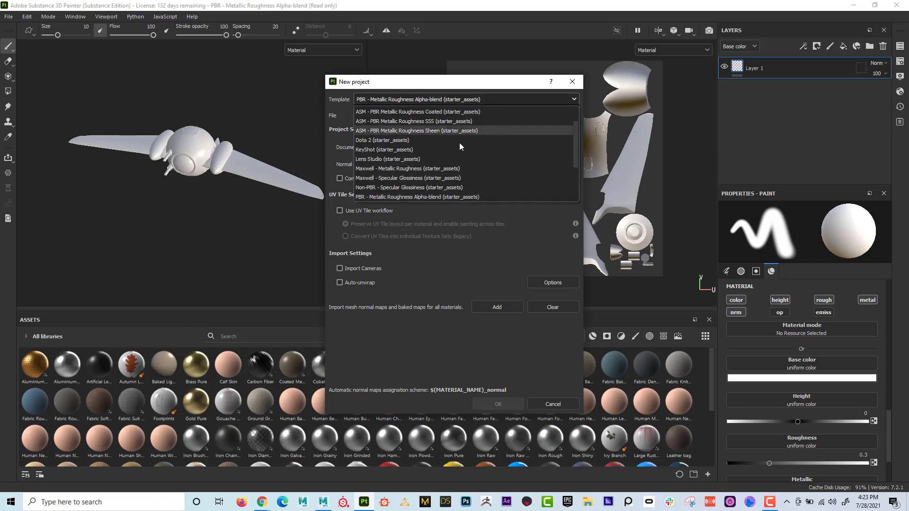
pyautogui.click(459, 178)
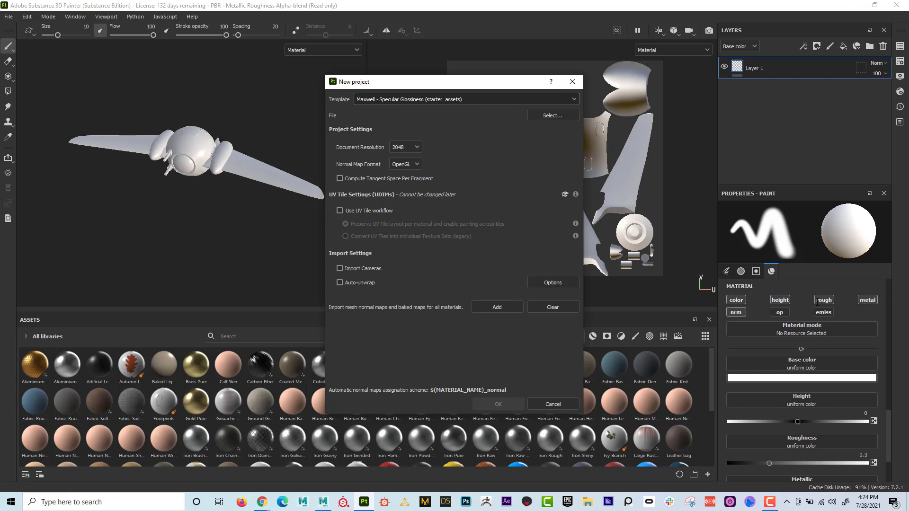
pyautogui.click(478, 101)
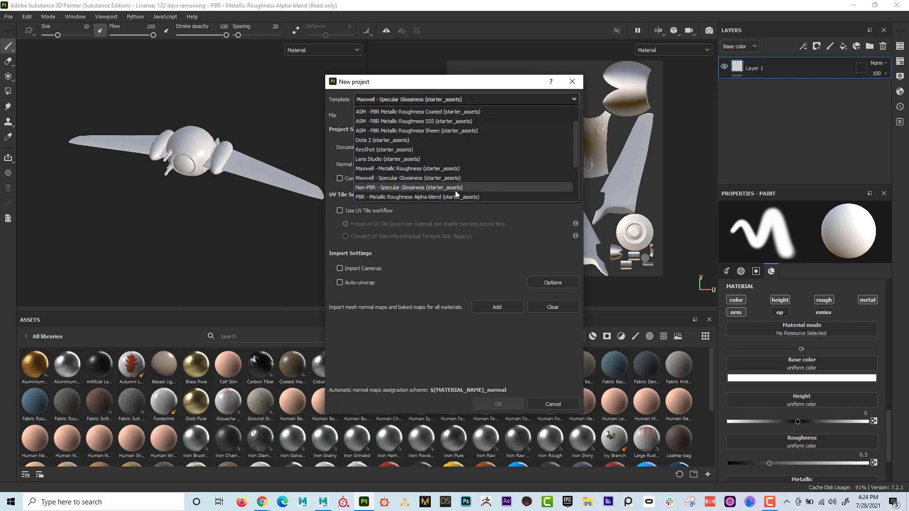
pyautogui.click(458, 197)
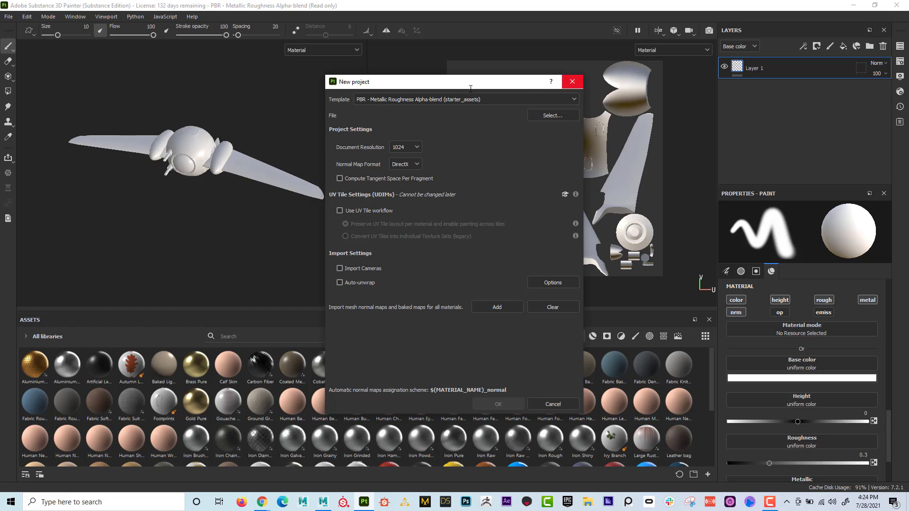
pyautogui.click(573, 81)
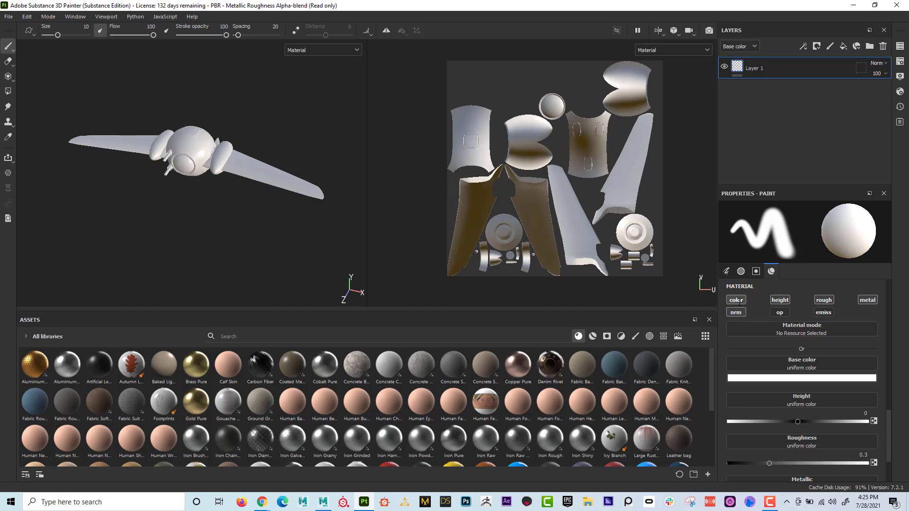
# - Disable the color, rough and metal channels of the brush material, leaving only height and nrm active
pyautogui.click(737, 300)
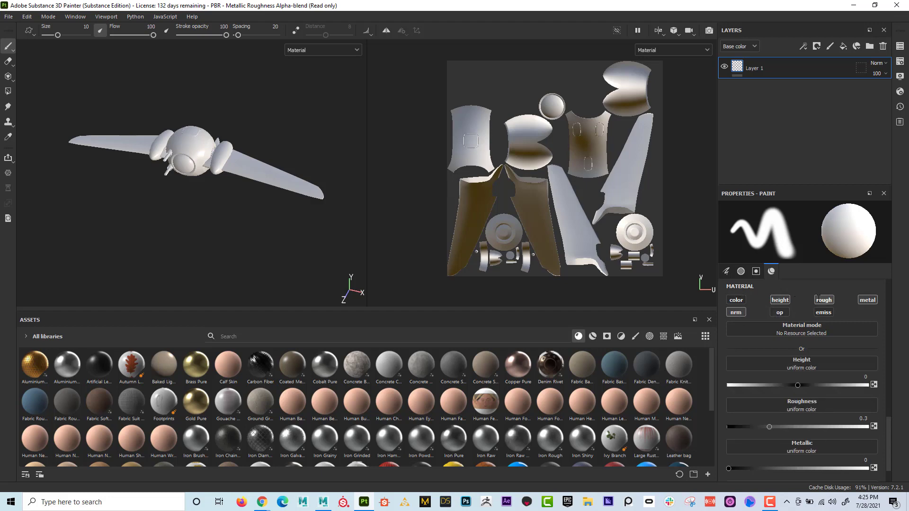
pyautogui.click(819, 299)
pyautogui.click(866, 300)
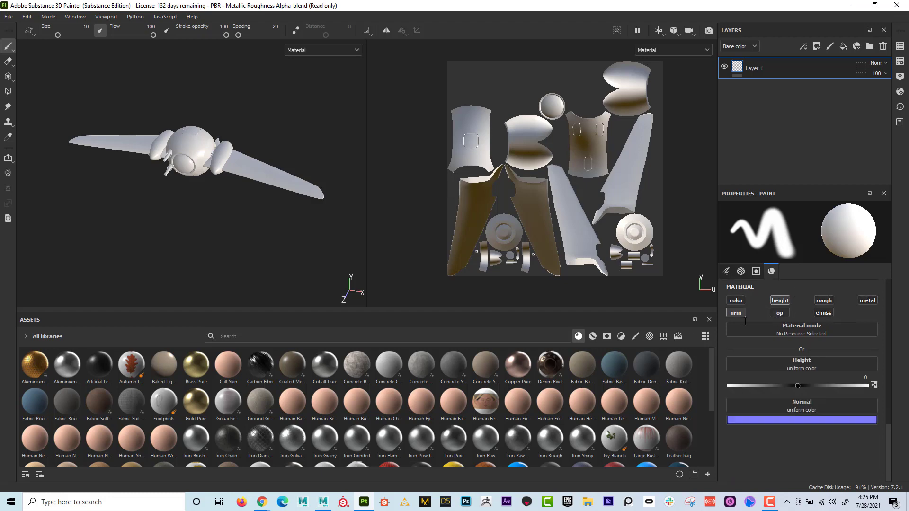
pyautogui.click(735, 313)
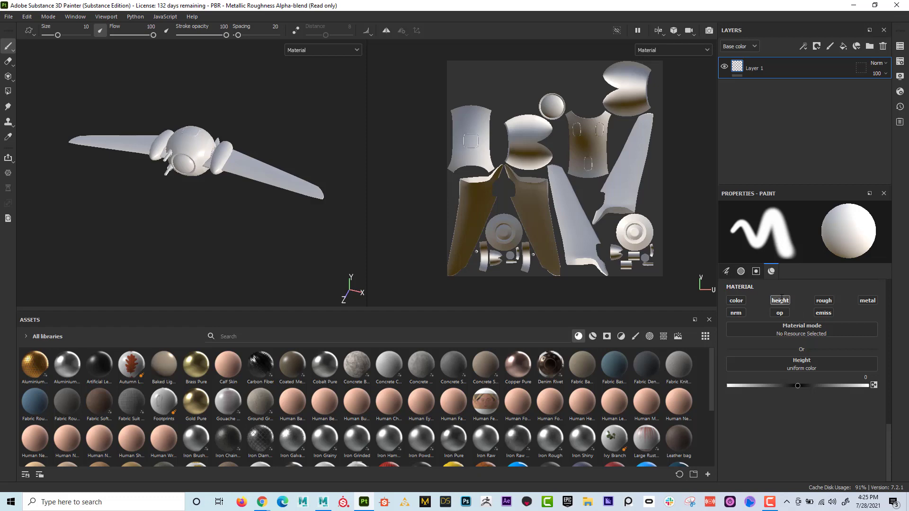
pyautogui.click(737, 313)
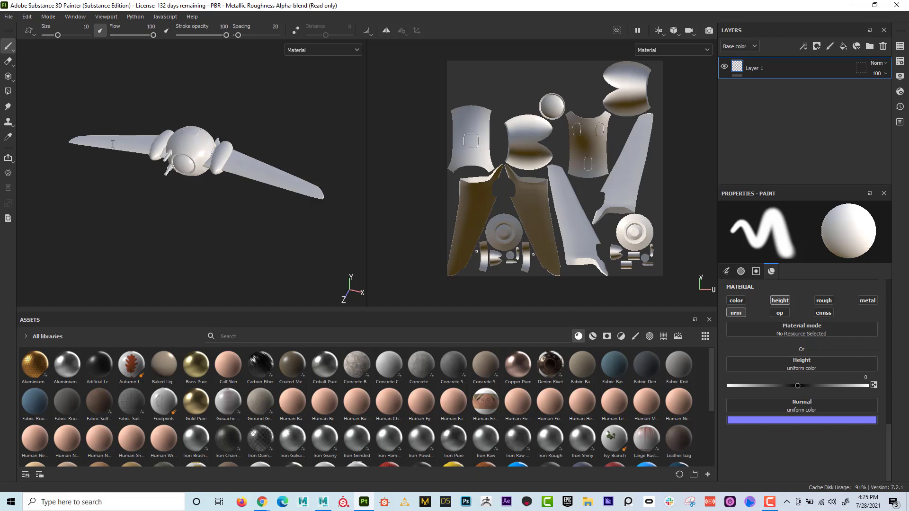
# - Reduce the brush size to about 1.21 on the wing and set the material's height to -0.0836
pyautogui.scroll(8, 294, 128)
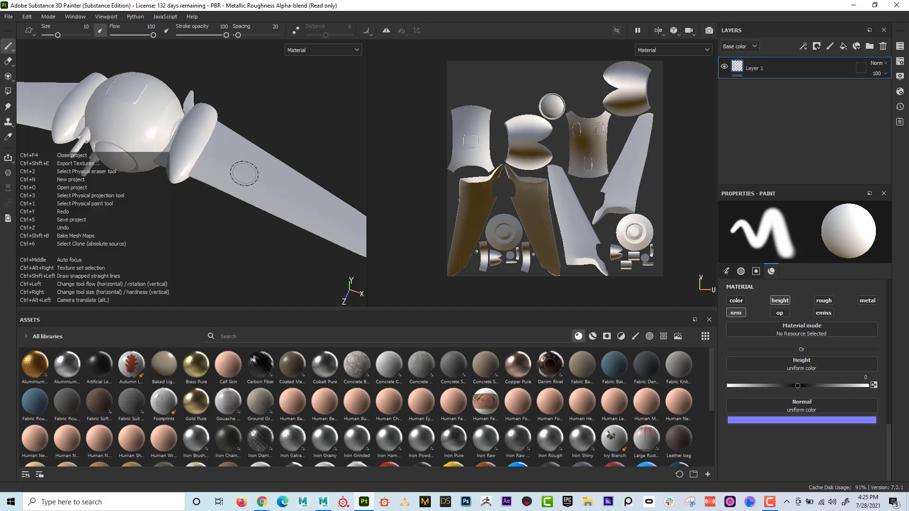
pyautogui.moveTo(244, 174)
pyautogui.keyDown('ctrl'); pyautogui.mouseDown(button='right')
pyautogui.moveTo(229, 173)
pyautogui.moveTo(279, 173)
pyautogui.moveTo(240, 173)
pyautogui.moveTo(268, 174)
pyautogui.moveTo(253, 173)
pyautogui.moveTo(245, 147)
pyautogui.moveTo(244, 173)
pyautogui.mouseUp(button='right'); pyautogui.keyUp('ctrl')
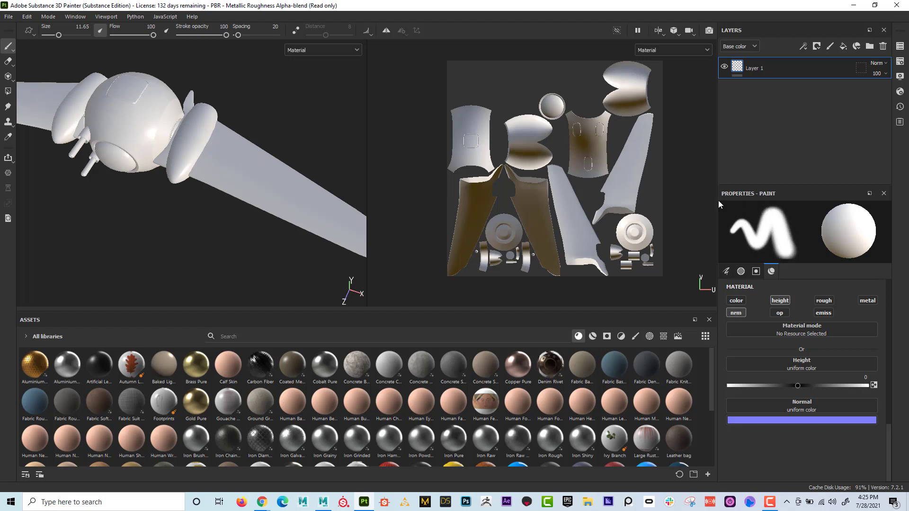
pyautogui.moveTo(241, 176)
pyautogui.keyDown('ctrl'); pyautogui.mouseDown(button='right')
pyautogui.moveTo(241, 156)
pyautogui.moveTo(241, 175)
pyautogui.mouseUp(button='right'); pyautogui.keyUp('ctrl')
pyautogui.moveTo(241, 175)
pyautogui.keyDown('ctrl'); pyautogui.mouseDown(button='right')
pyautogui.moveTo(220, 176)
pyautogui.moveTo(247, 176)
pyautogui.moveTo(221, 176)
pyautogui.moveTo(230, 176)
pyautogui.mouseUp(button='right'); pyautogui.keyUp('ctrl')
pyautogui.moveTo(764, 215)
pyautogui.mouseDown()
pyautogui.moveTo(741, 221)
pyautogui.moveTo(746, 214)
pyautogui.mouseUp()
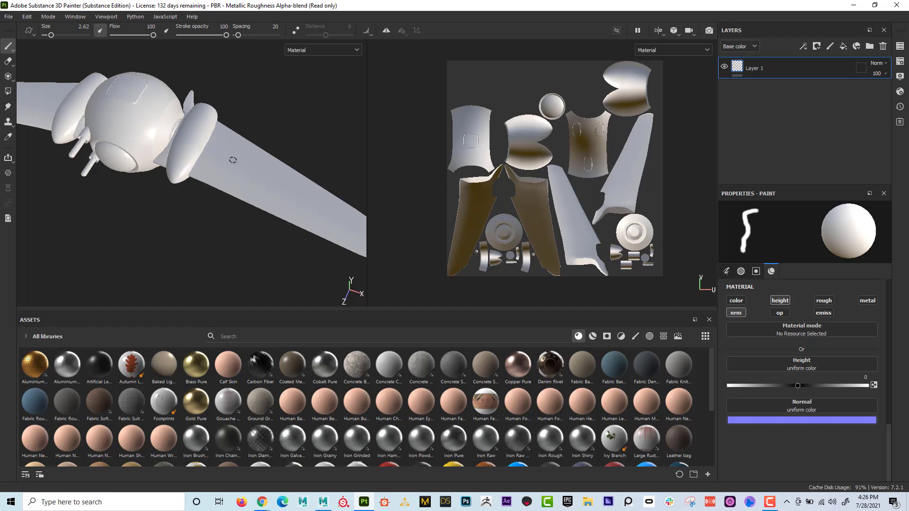
pyautogui.keyDown('ctrl'); pyautogui.moveTo(233, 160); pyautogui.dragTo(227, 160, button='right'); pyautogui.keyUp('ctrl')
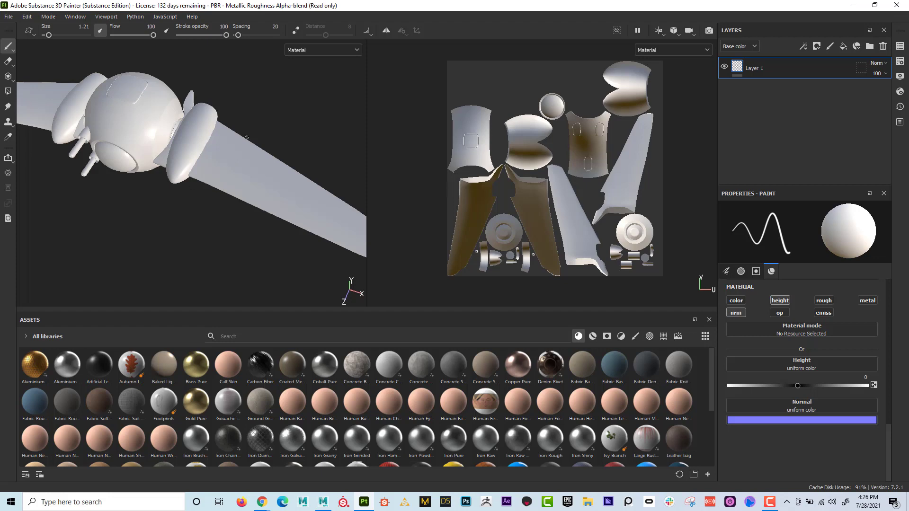
pyautogui.moveTo(799, 388); pyautogui.dragTo(792, 387)
# - Try to paint a freehand groove across the wing near the engine pod
pyautogui.keyDown('alt'); pyautogui.moveTo(199, 201); pyautogui.dragTo(301, 227, button='right'); pyautogui.keyUp('alt')
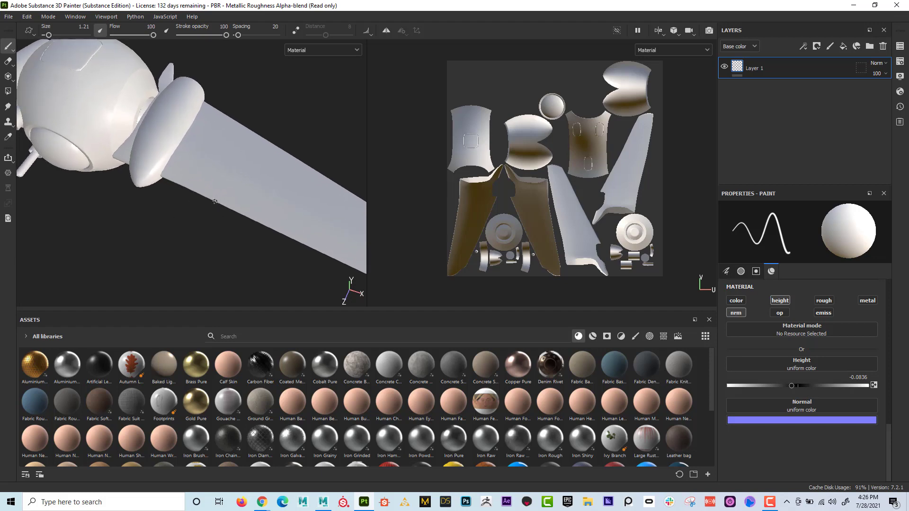
pyautogui.moveTo(231, 179); pyautogui.dragTo(247, 154)
pyautogui.moveTo(286, 167)
pyautogui.keyDown('alt'); pyautogui.mouseDown()
pyautogui.moveTo(282, 182)
pyautogui.moveTo(276, 169)
pyautogui.mouseUp(); pyautogui.keyUp('alt')
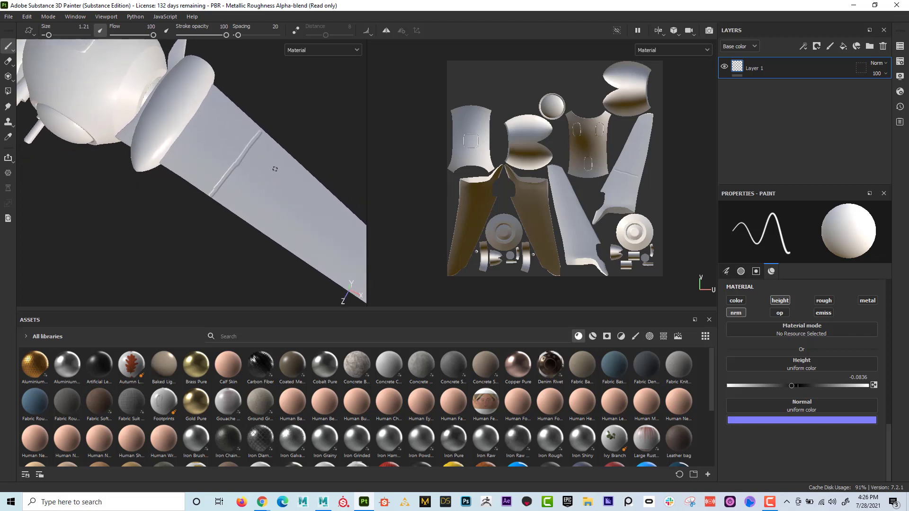
pyautogui.keyDown('alt'); pyautogui.moveTo(265, 172); pyautogui.dragTo(267, 204, button='right'); pyautogui.keyUp('alt')
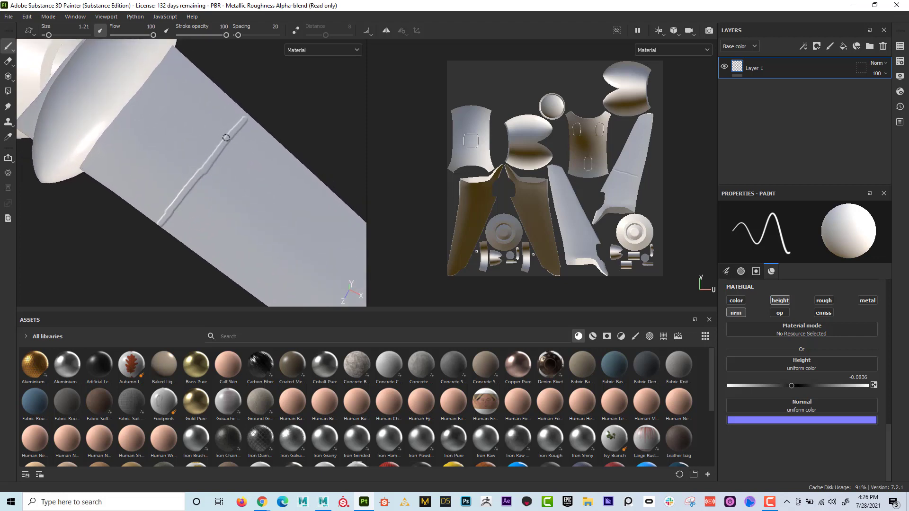
pyautogui.hotkey('ctrl', 'z')
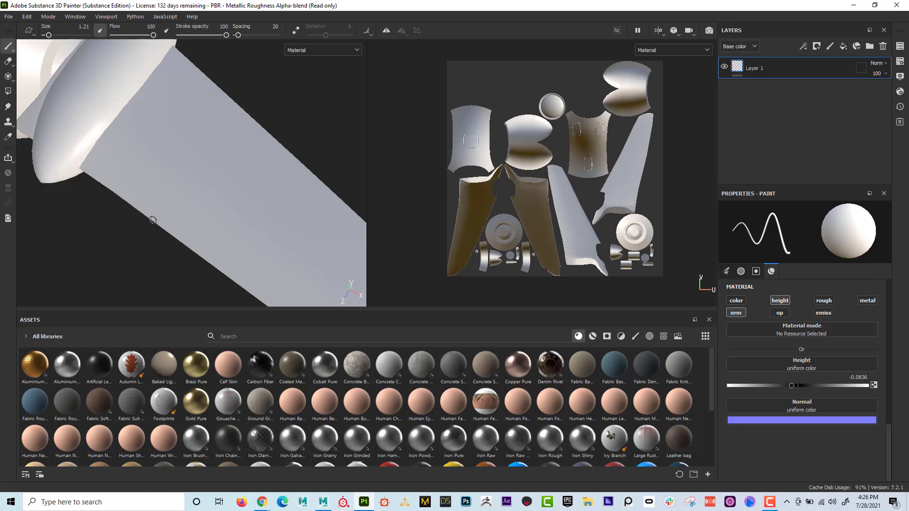
# - Paint a straight groove across the wing near the engine pod, from one edge to the other
pyautogui.press('shift')
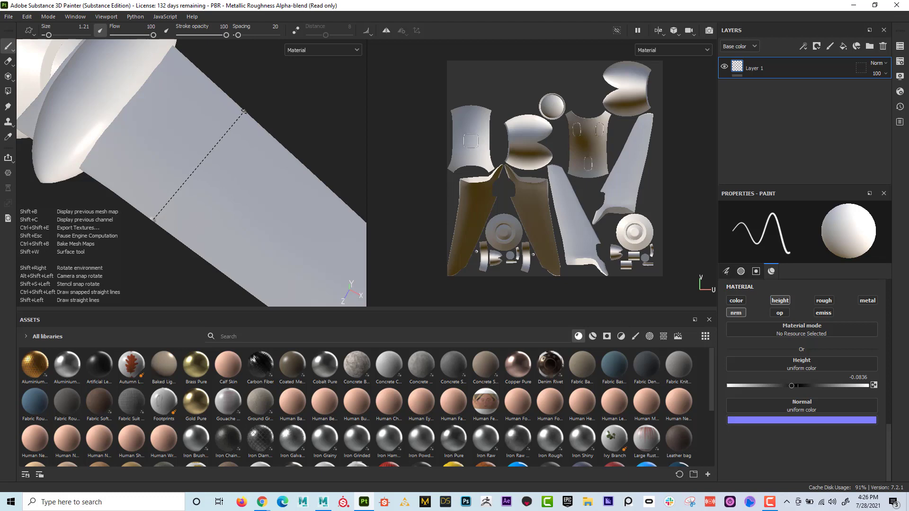
pyautogui.keyDown('shift'); pyautogui.click(243, 111); pyautogui.keyUp('shift')
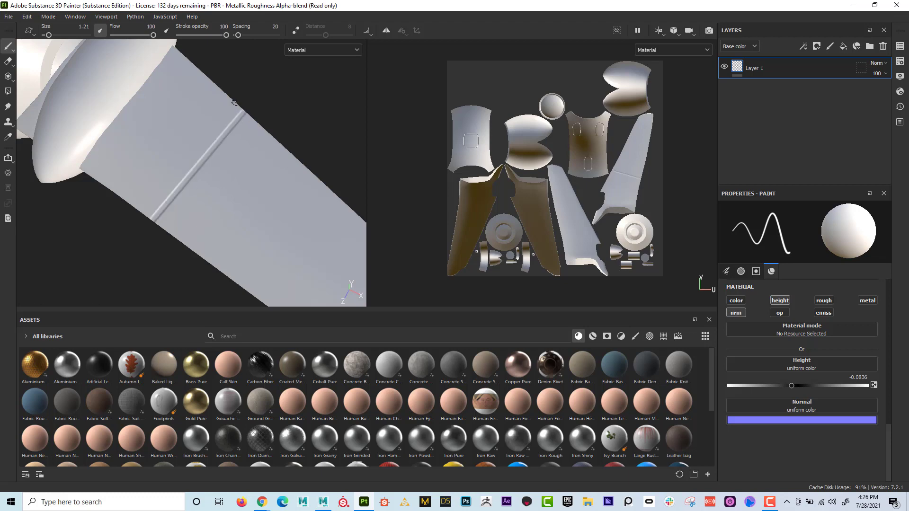
pyautogui.keyDown('alt'); pyautogui.moveTo(342, 185); pyautogui.dragTo(122, 183, button='right'); pyautogui.keyUp('alt')
pyautogui.keyDown('alt'); pyautogui.moveTo(192, 159); pyautogui.dragTo(149, 177, button='middle'); pyautogui.keyUp('alt')
pyautogui.keyDown('alt'); pyautogui.moveTo(148, 177); pyautogui.dragTo(334, 211, button='right'); pyautogui.keyUp('alt')
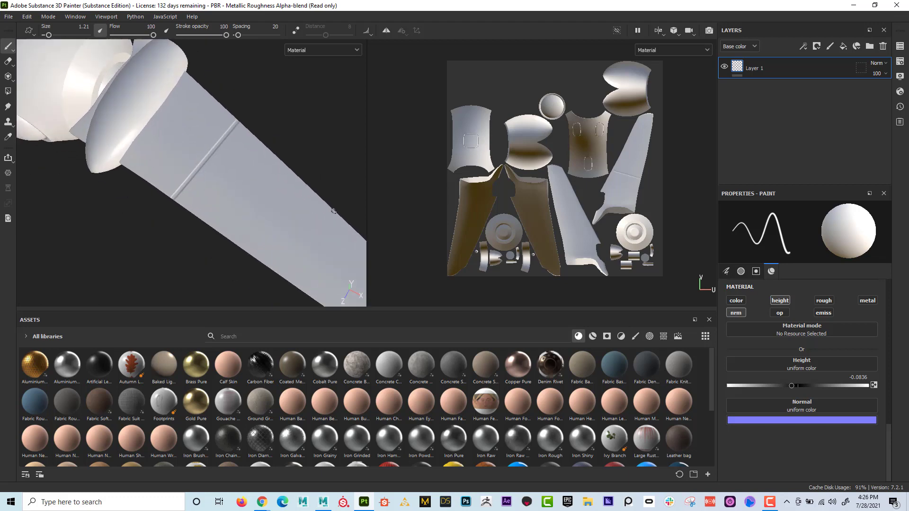
# - Paint a second straight groove across the middle of the wing and extend it to the wing's edge
pyautogui.keyDown('alt'); pyautogui.moveTo(267, 214); pyautogui.dragTo(227, 203, button='middle'); pyautogui.keyUp('alt')
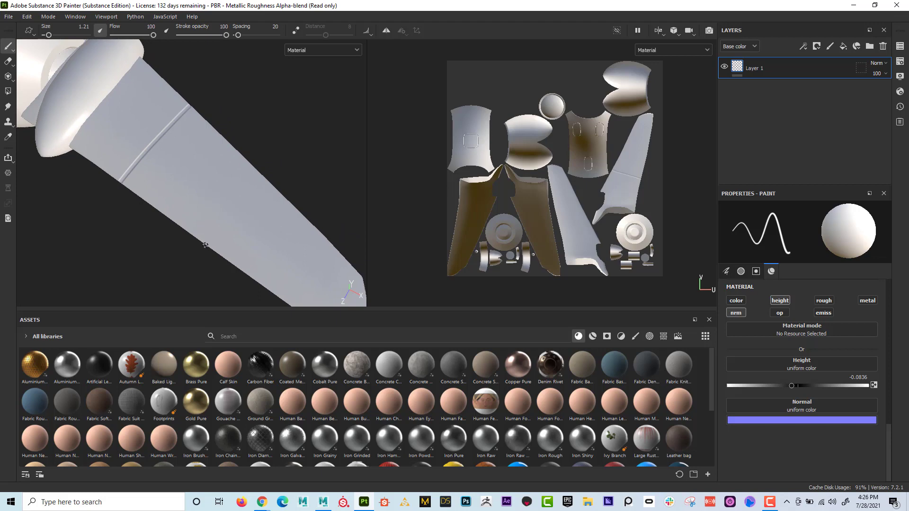
pyautogui.click(213, 235)
pyautogui.keyDown('shift'); pyautogui.click(264, 182); pyautogui.keyUp('shift')
pyautogui.scroll(3, 203, 247)
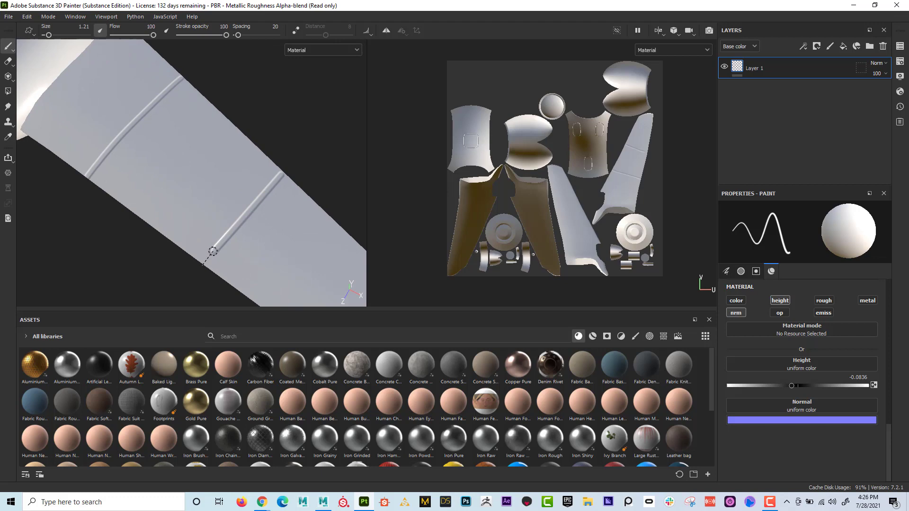
pyautogui.moveTo(213, 251); pyautogui.dragTo(208, 258)
# - Paint a third straight groove across the wing near its tip
pyautogui.moveTo(280, 245); pyautogui.dragTo(151, 177, button='middle')
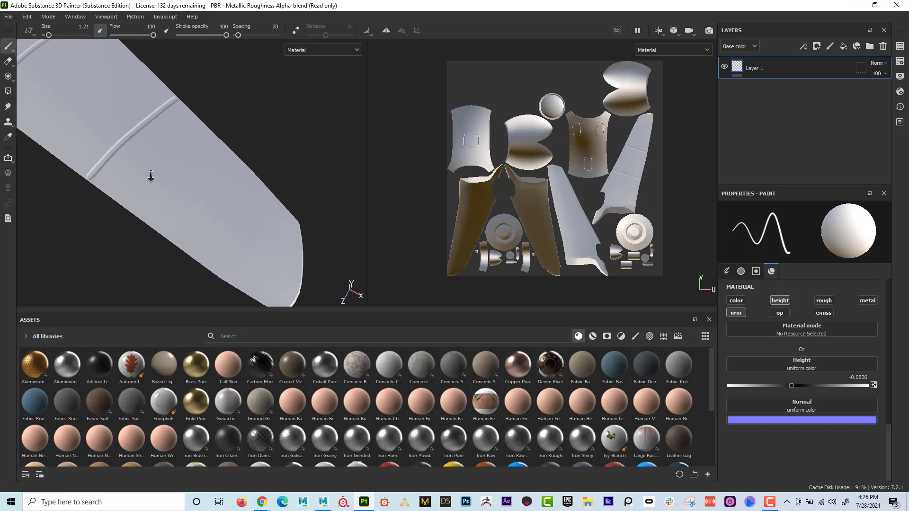
pyautogui.click(196, 257)
pyautogui.keyDown('shift'); pyautogui.click(263, 183); pyautogui.keyUp('shift')
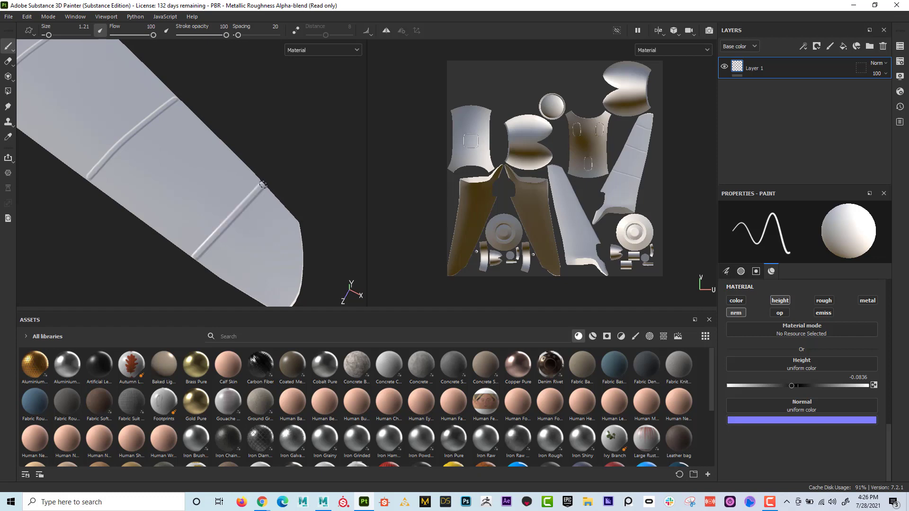
pyautogui.keyDown('alt'); pyautogui.moveTo(237, 211); pyautogui.dragTo(284, 256, button='middle'); pyautogui.keyUp('alt')
pyautogui.scroll(-2, 284, 251)
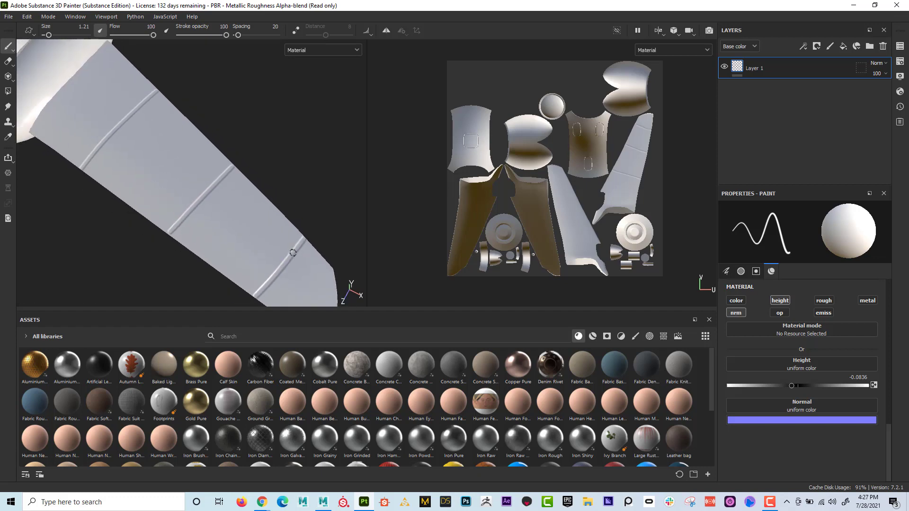
# - Paint two straight lengthwise grooves connecting neighbouring cross grooves to form panels on the wing
pyautogui.click(293, 252)
pyautogui.keyDown('shift'); pyautogui.click(213, 189); pyautogui.keyUp('shift')
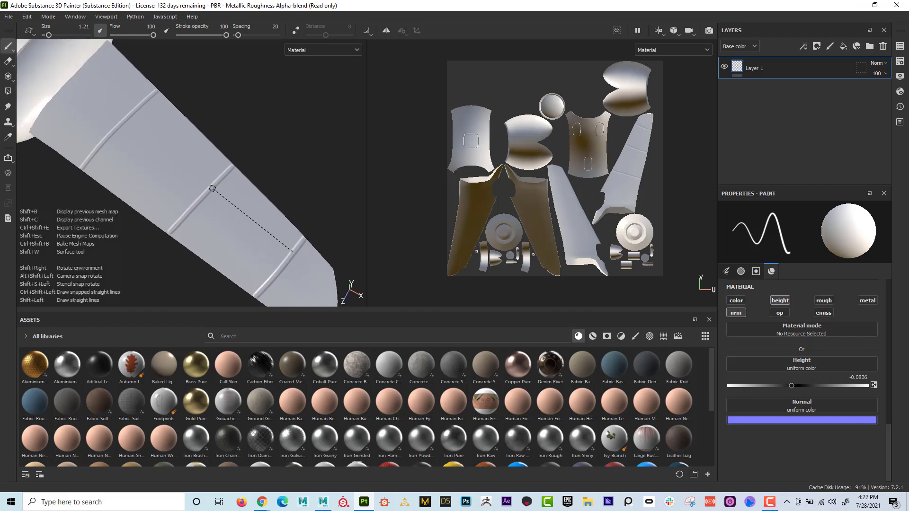
pyautogui.click(184, 217)
pyautogui.keyDown('shift'); pyautogui.click(102, 146); pyautogui.keyUp('shift')
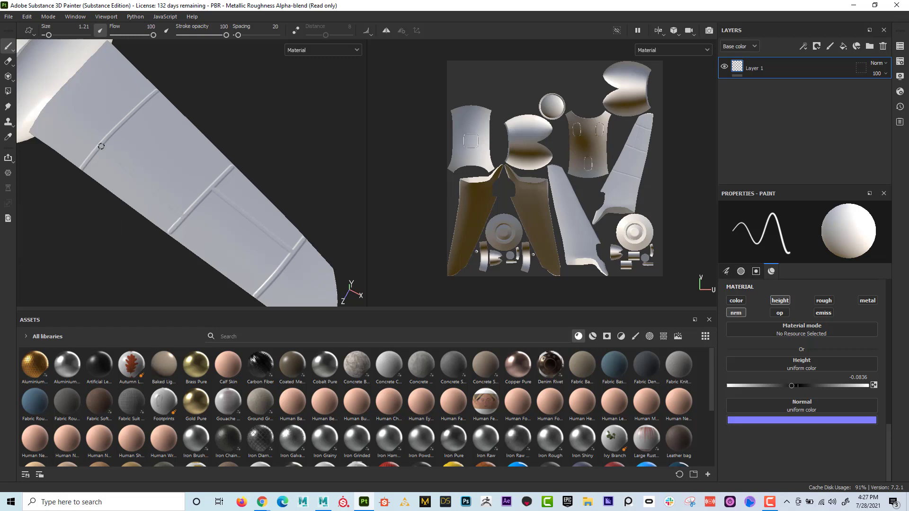
# - Examine the wing's panel lines from different distances and angles and under rotated environment lighting
pyautogui.keyDown('alt'); pyautogui.moveTo(284, 214); pyautogui.dragTo(143, 196, button='right'); pyautogui.keyUp('alt')
pyautogui.keyDown('alt'); pyautogui.moveTo(143, 196); pyautogui.dragTo(178, 205, button='middle'); pyautogui.keyUp('alt')
pyautogui.keyDown('alt'); pyautogui.moveTo(172, 190); pyautogui.dragTo(174, 199); pyautogui.keyUp('alt')
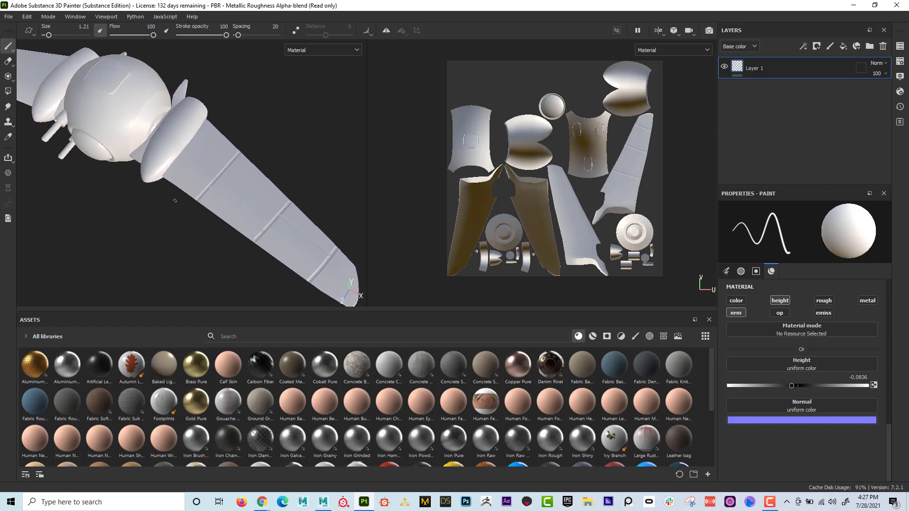
pyautogui.keyDown('alt'); pyautogui.moveTo(175, 199); pyautogui.dragTo(291, 220, button='right'); pyautogui.keyUp('alt')
pyautogui.keyDown('alt'); pyautogui.moveTo(213, 218); pyautogui.dragTo(353, 228, button='right'); pyautogui.keyUp('alt')
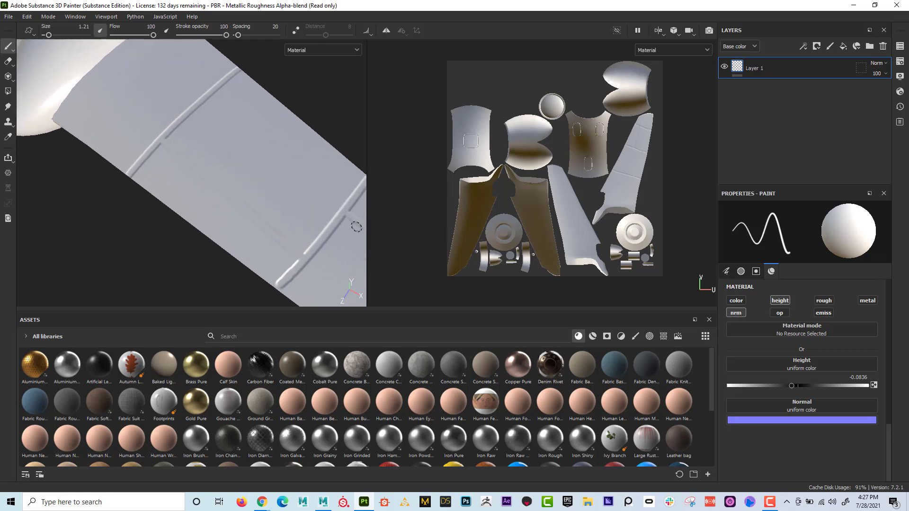
pyautogui.keyDown('alt'); pyautogui.moveTo(356, 227); pyautogui.dragTo(286, 177, button='middle'); pyautogui.keyUp('alt')
pyautogui.keyDown('alt'); pyautogui.moveTo(286, 177); pyautogui.dragTo(153, 183, button='right'); pyautogui.keyUp('alt')
pyautogui.moveTo(152, 182)
pyautogui.keyDown('alt'); pyautogui.mouseDown(button='middle')
pyautogui.moveTo(202, 185)
pyautogui.moveTo(152, 191)
pyautogui.mouseUp(button='middle'); pyautogui.keyUp('alt')
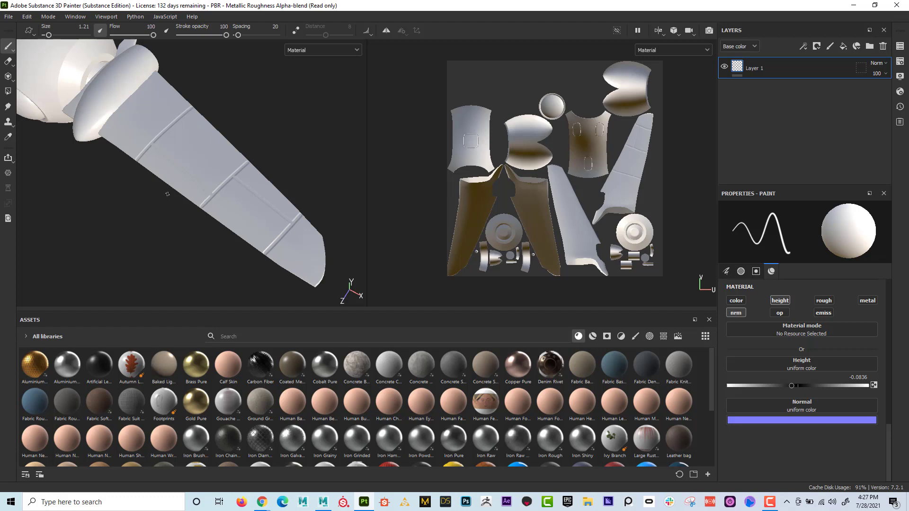
pyautogui.moveTo(160, 218)
pyautogui.keyDown('shift'); pyautogui.mouseDown(button='right')
pyautogui.moveTo(254, 220)
pyautogui.moveTo(121, 203)
pyautogui.moveTo(163, 207)
pyautogui.moveTo(146, 143)
pyautogui.moveTo(148, 237)
pyautogui.moveTo(149, 228)
pyautogui.moveTo(129, 229)
pyautogui.mouseUp(button='right'); pyautogui.keyUp('shift')
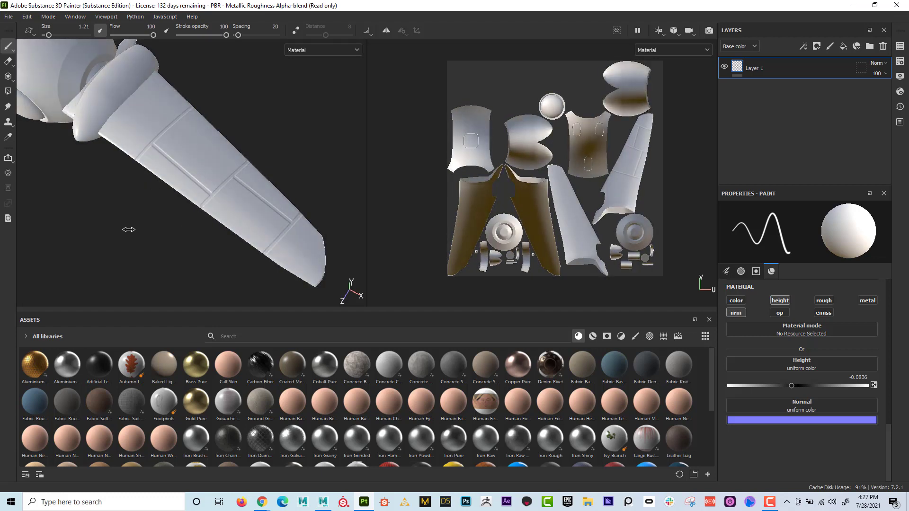
pyautogui.keyDown('alt'); pyautogui.moveTo(132, 227); pyautogui.dragTo(144, 190); pyautogui.keyUp('alt')
pyautogui.keyDown('alt'); pyautogui.moveTo(144, 189); pyautogui.dragTo(248, 210, button='right'); pyautogui.keyUp('alt')
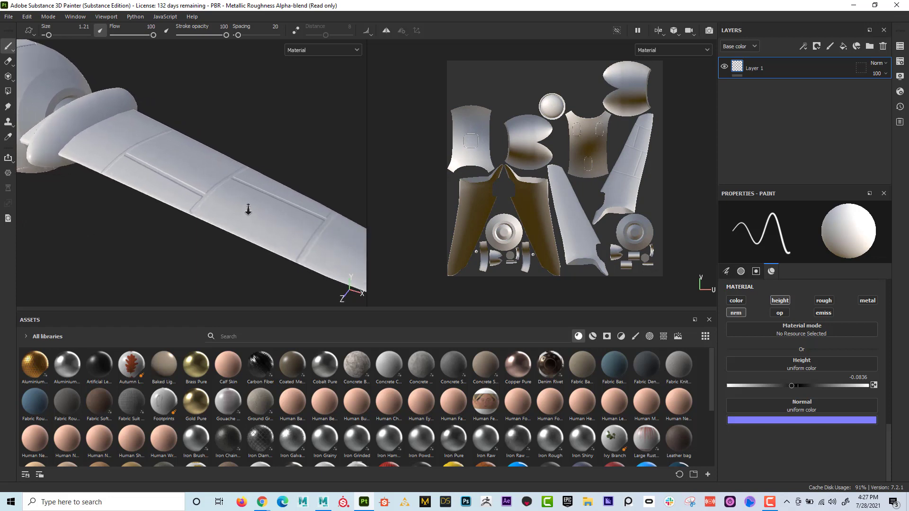
pyautogui.keyDown('shift'); pyautogui.moveTo(165, 240); pyautogui.dragTo(118, 242, button='right'); pyautogui.keyUp('shift')
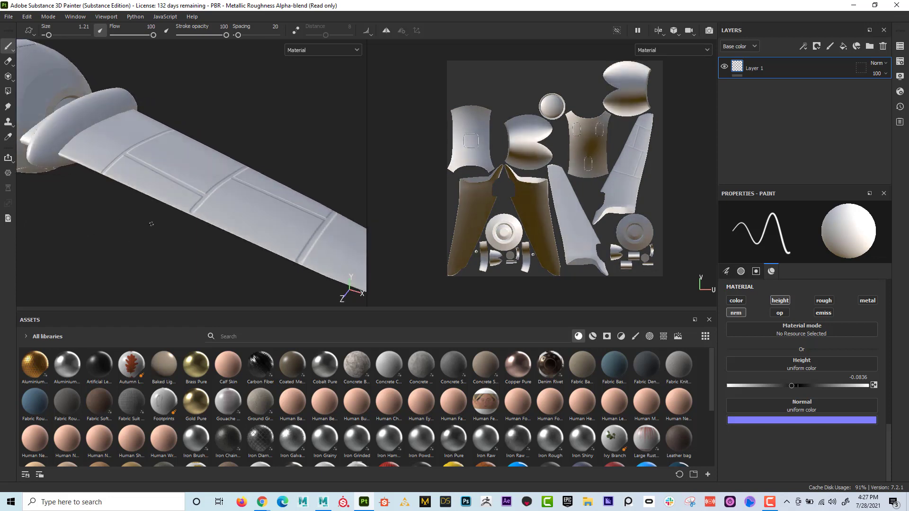
# - Set the brush height to 0.0836 and paint raised rivets beside the ends of the wing's lengthwise panel lines
pyautogui.keyDown('alt'); pyautogui.moveTo(151, 224); pyautogui.dragTo(152, 232); pyautogui.keyUp('alt')
pyautogui.keyDown('alt'); pyautogui.moveTo(152, 232); pyautogui.dragTo(274, 239, button='right'); pyautogui.keyUp('alt')
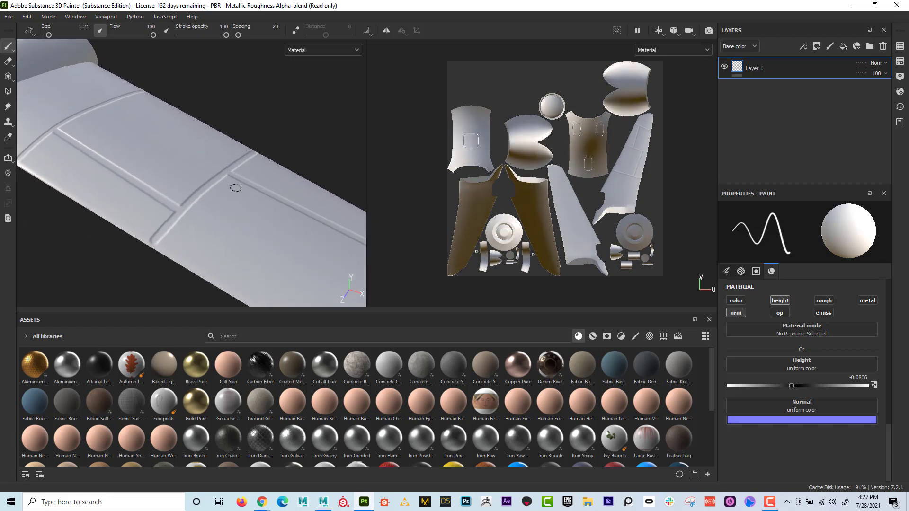
pyautogui.moveTo(791, 387); pyautogui.dragTo(804, 387)
pyautogui.click(155, 213)
pyautogui.click(177, 194)
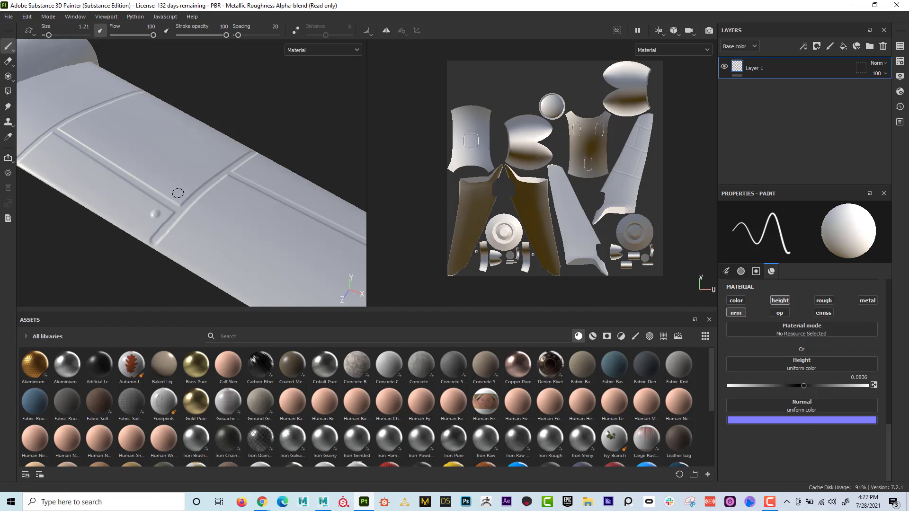
pyautogui.click(69, 126)
pyautogui.click(50, 141)
pyautogui.click(229, 182)
pyautogui.moveTo(280, 184); pyautogui.dragTo(103, 118, button='middle')
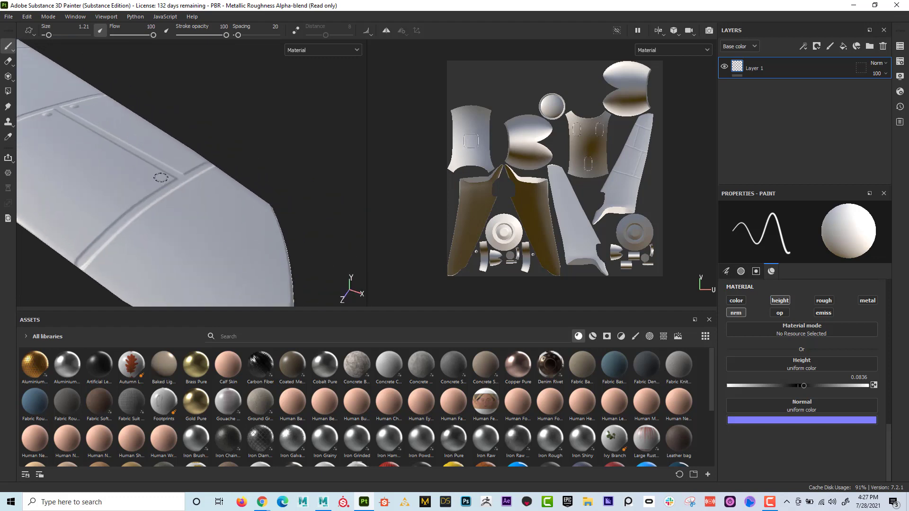
pyautogui.scroll(-2, 186, 165)
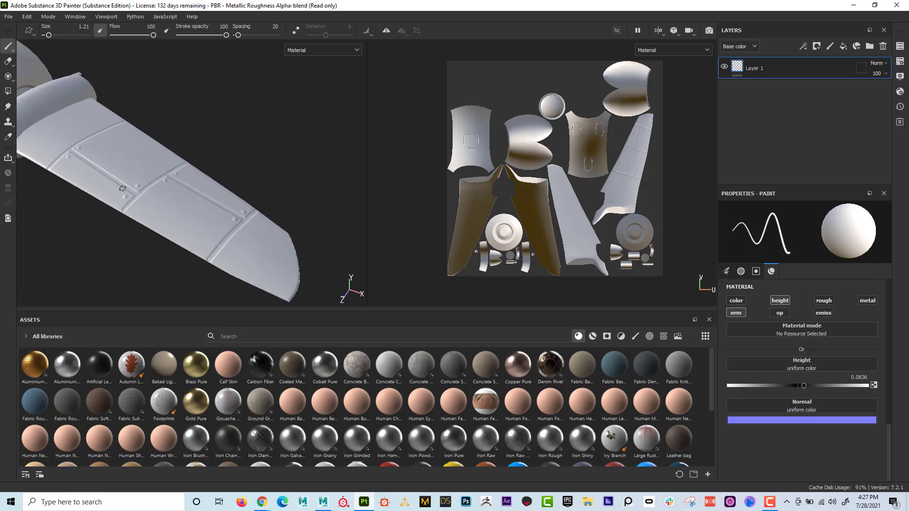
pyautogui.moveTo(171, 213)
pyautogui.keyDown('shift'); pyautogui.mouseDown(button='right')
pyautogui.moveTo(195, 211)
pyautogui.moveTo(170, 221)
pyautogui.mouseUp(button='right'); pyautogui.keyUp('shift')
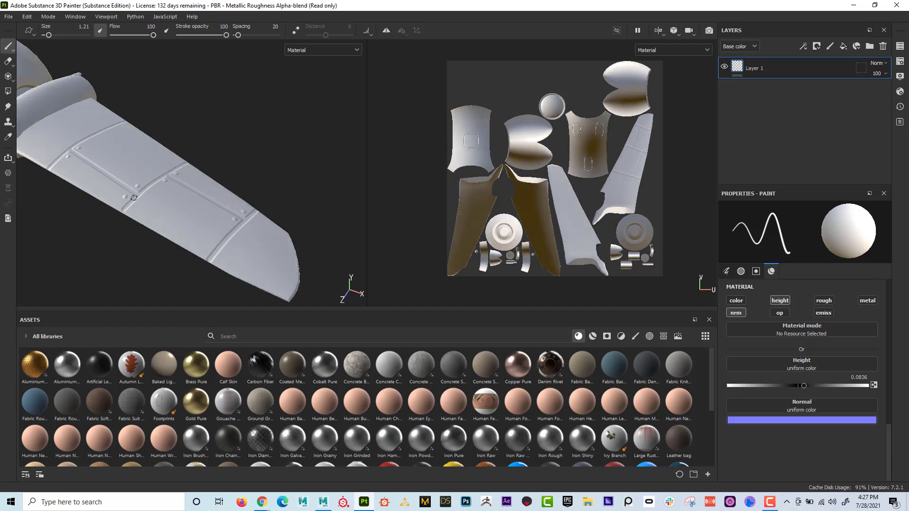
# - Set the brush height to -0.0769 and paint a straight groove across the opposite wing near its root in the UV view
pyautogui.keyDown('alt'); pyautogui.moveTo(135, 198); pyautogui.dragTo(269, 224, button='middle'); pyautogui.keyUp('alt')
pyautogui.keyDown('alt'); pyautogui.moveTo(269, 225); pyautogui.dragTo(251, 221, button='right'); pyautogui.keyUp('alt')
pyautogui.keyDown('alt'); pyautogui.moveTo(252, 221); pyautogui.dragTo(222, 125); pyautogui.keyUp('alt')
pyautogui.keyDown('alt'); pyautogui.moveTo(185, 189); pyautogui.dragTo(224, 136, button='middle'); pyautogui.keyUp('alt')
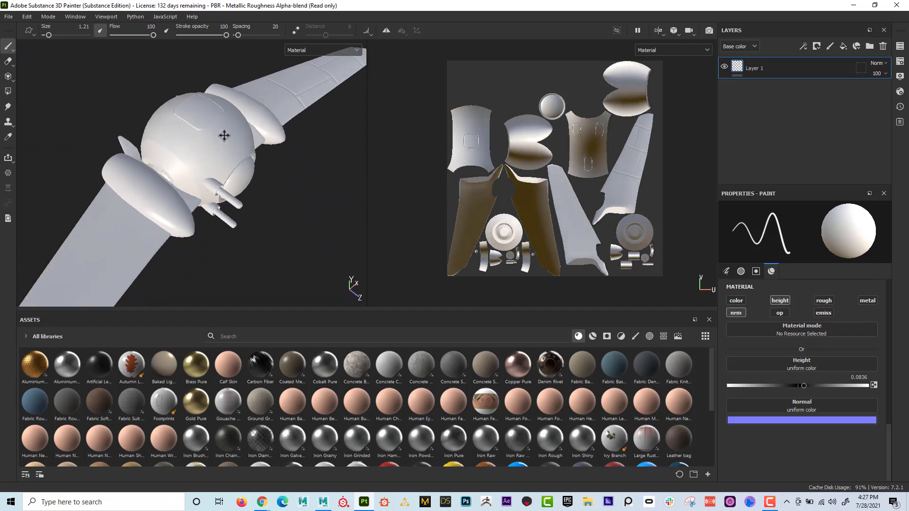
pyautogui.keyDown('alt'); pyautogui.moveTo(223, 136); pyautogui.dragTo(238, 174); pyautogui.keyUp('alt')
pyautogui.keyDown('alt'); pyautogui.moveTo(238, 175); pyautogui.dragTo(245, 158, button='middle'); pyautogui.keyUp('alt')
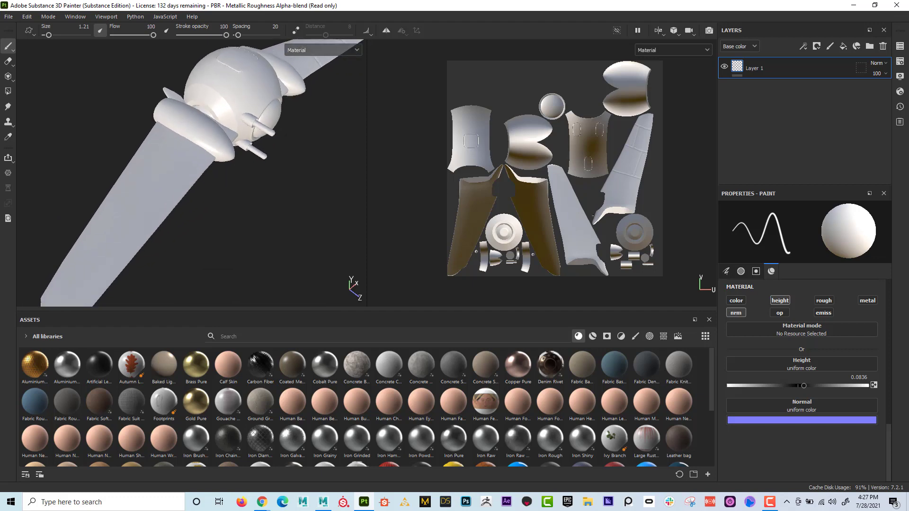
pyautogui.keyDown('alt'); pyautogui.moveTo(572, 210); pyautogui.dragTo(552, 153, button='middle'); pyautogui.keyUp('alt')
pyautogui.keyDown('alt'); pyautogui.moveTo(552, 153); pyautogui.dragTo(599, 199, button='right'); pyautogui.keyUp('alt')
pyautogui.keyDown('alt'); pyautogui.moveTo(599, 200); pyautogui.dragTo(599, 241, button='middle'); pyautogui.keyUp('alt')
pyautogui.keyDown('alt'); pyautogui.moveTo(599, 241); pyautogui.dragTo(673, 221, button='right'); pyautogui.keyUp('alt')
pyautogui.keyDown('alt'); pyautogui.moveTo(673, 221); pyautogui.dragTo(658, 183, button='middle'); pyautogui.keyUp('alt')
pyautogui.moveTo(804, 386); pyautogui.dragTo(795, 388)
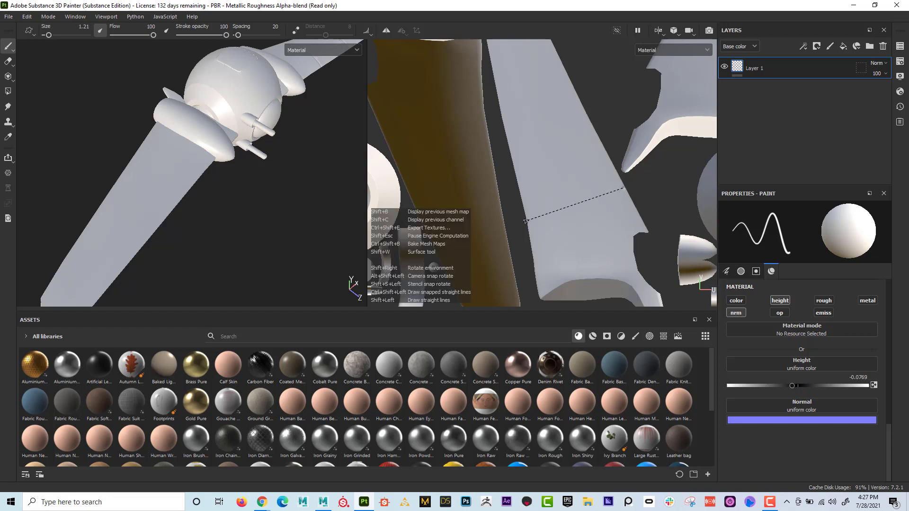
pyautogui.keyDown('shift'); pyautogui.click(527, 219); pyautogui.keyUp('shift')
# - Paint two more straight grooves across the opposite wing in the UV view, at its middle and near its tip
pyautogui.keyDown('alt'); pyautogui.moveTo(548, 152); pyautogui.dragTo(593, 182, button='middle'); pyautogui.keyUp('alt')
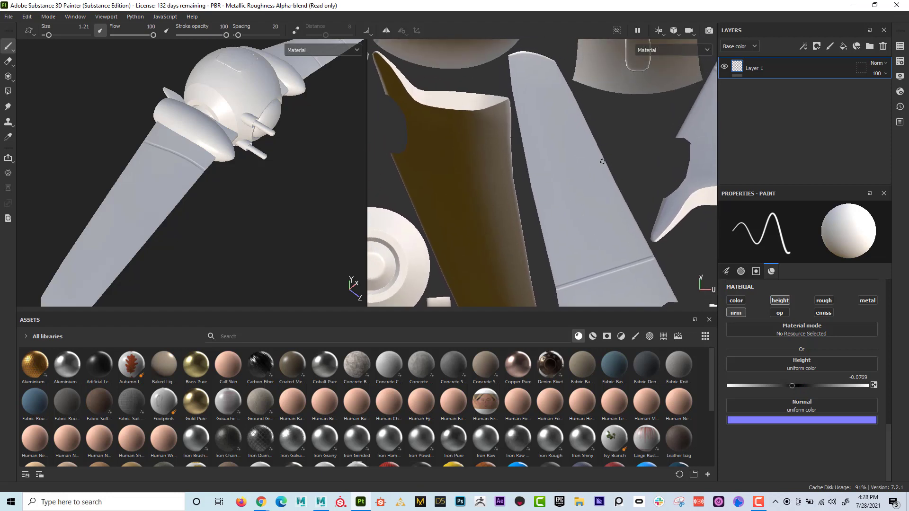
pyautogui.click(605, 165)
pyautogui.keyDown('shift'); pyautogui.click(534, 195); pyautogui.keyUp('shift')
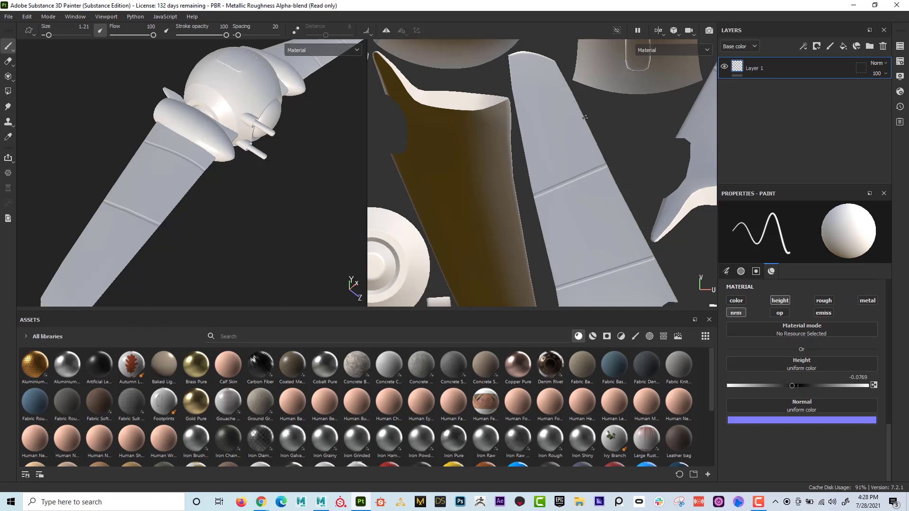
pyautogui.keyDown('shift'); pyautogui.click(520, 120); pyautogui.keyUp('shift')
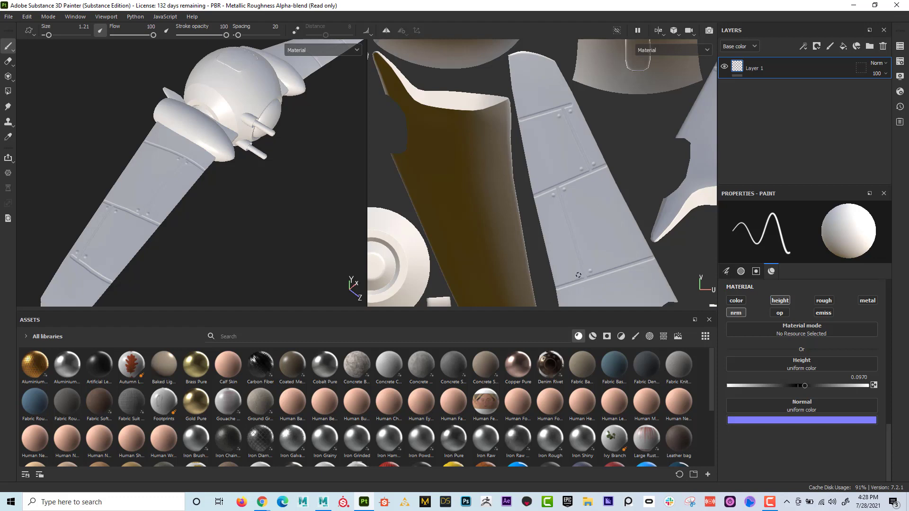
# - Examine the panel lines on both wings and compare the ship with the painted layer hidden and shown
pyautogui.scroll(-3, 634, 254)
pyautogui.keyDown('alt'); pyautogui.moveTo(211, 195); pyautogui.dragTo(184, 208); pyautogui.keyUp('alt')
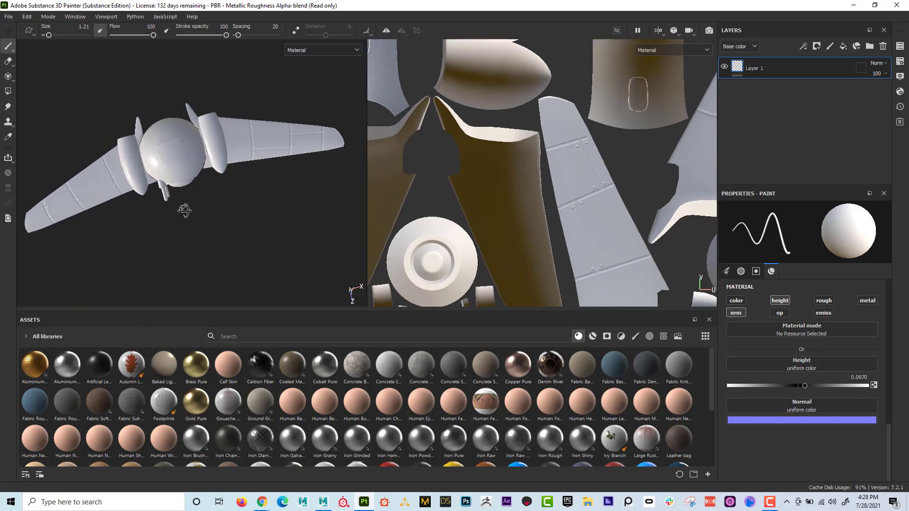
pyautogui.keyDown('alt'); pyautogui.moveTo(237, 153); pyautogui.dragTo(198, 165); pyautogui.keyUp('alt')
pyautogui.keyDown('alt'); pyautogui.moveTo(268, 204); pyautogui.dragTo(248, 182); pyautogui.keyUp('alt')
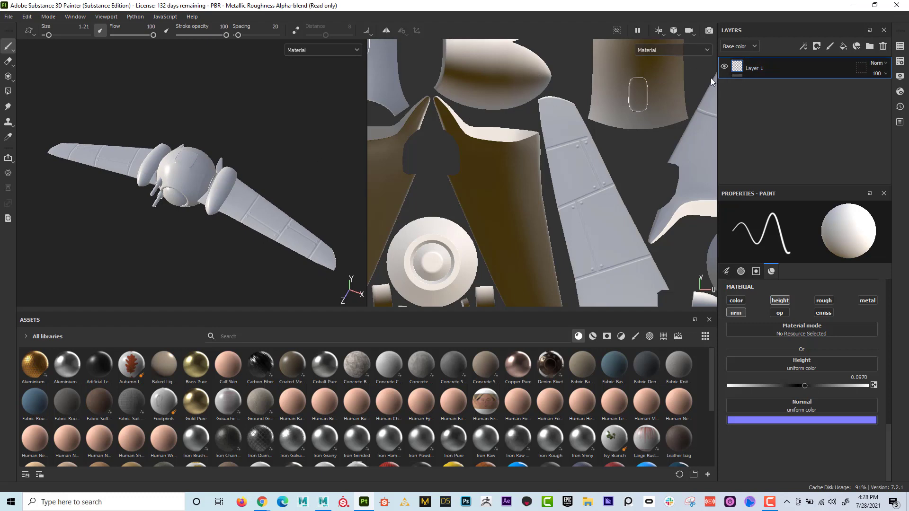
pyautogui.click(725, 68)
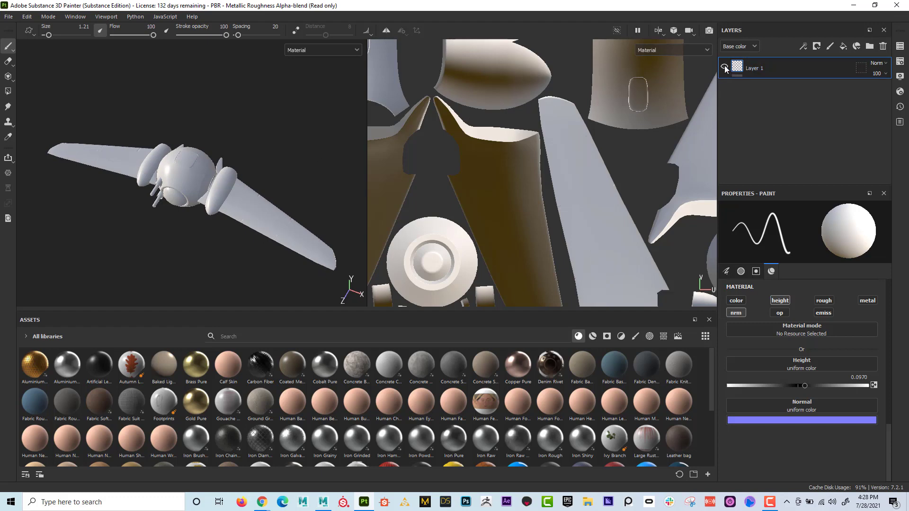
pyautogui.click(725, 68)
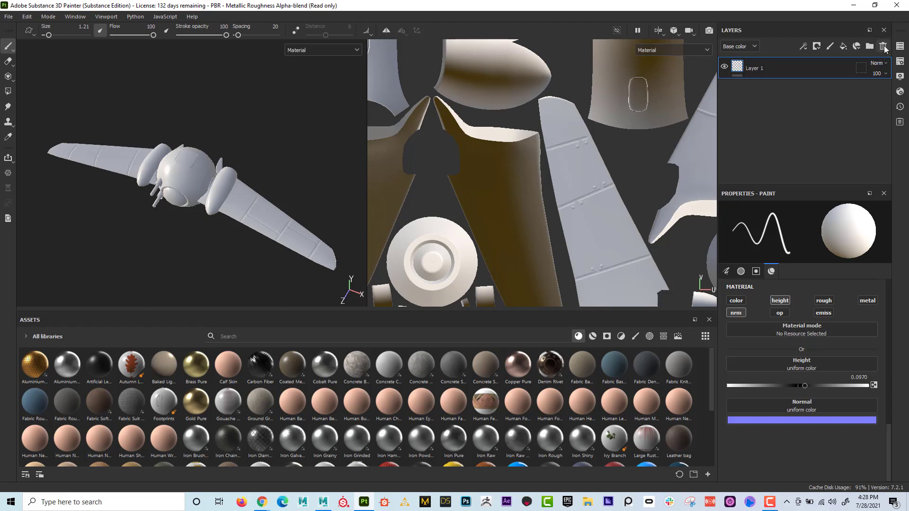
# - Delete the painted Layer 1 and add a new empty paint layer
pyautogui.click(883, 46)
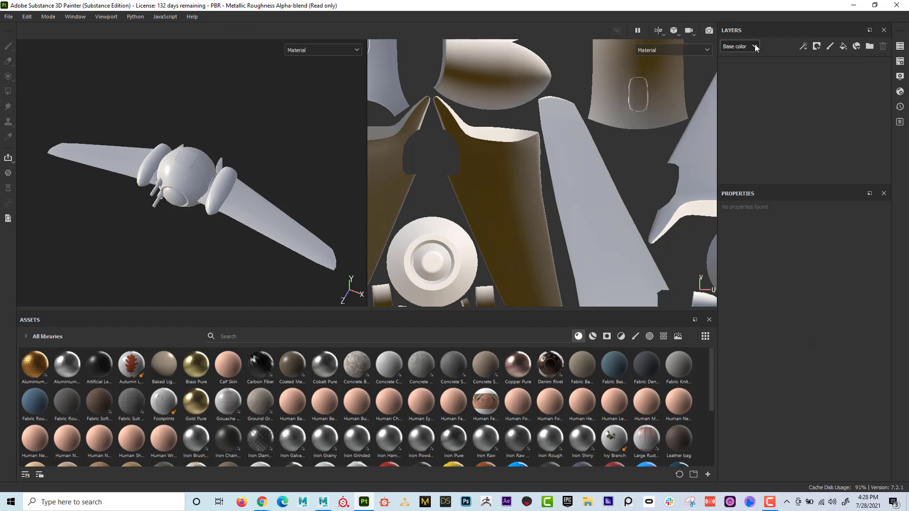
pyautogui.click(831, 46)
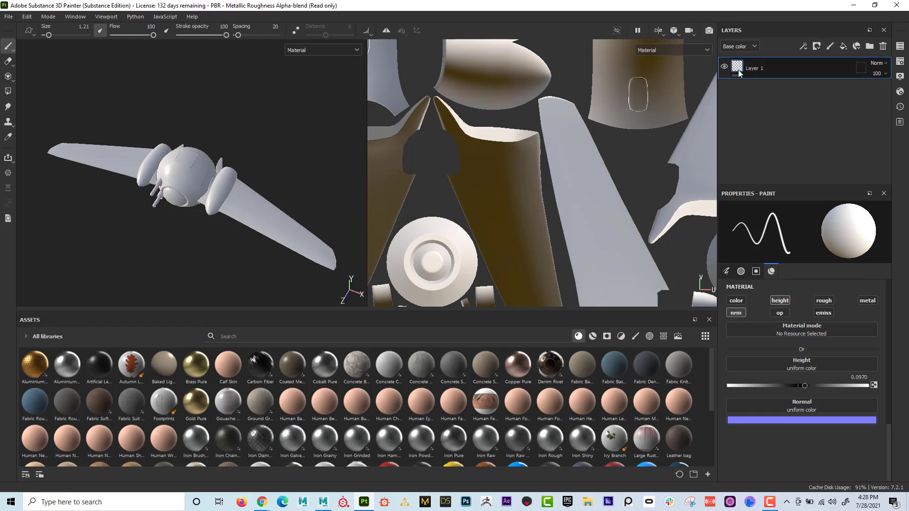
# - Set the brush height to -0.0769, enable symmetry and paint a straight groove across the wing near its root
pyautogui.moveTo(803, 384); pyautogui.dragTo(791, 386)
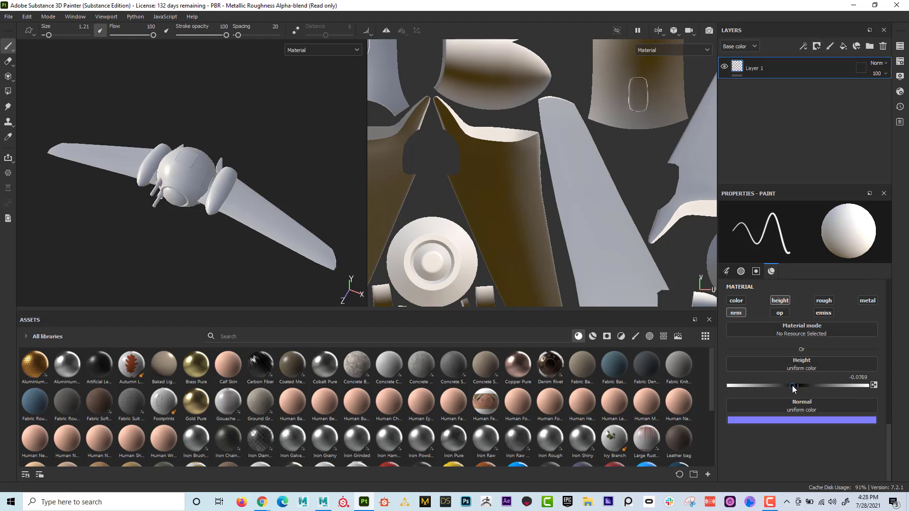
pyautogui.click(385, 30)
pyautogui.scroll(3, 265, 224)
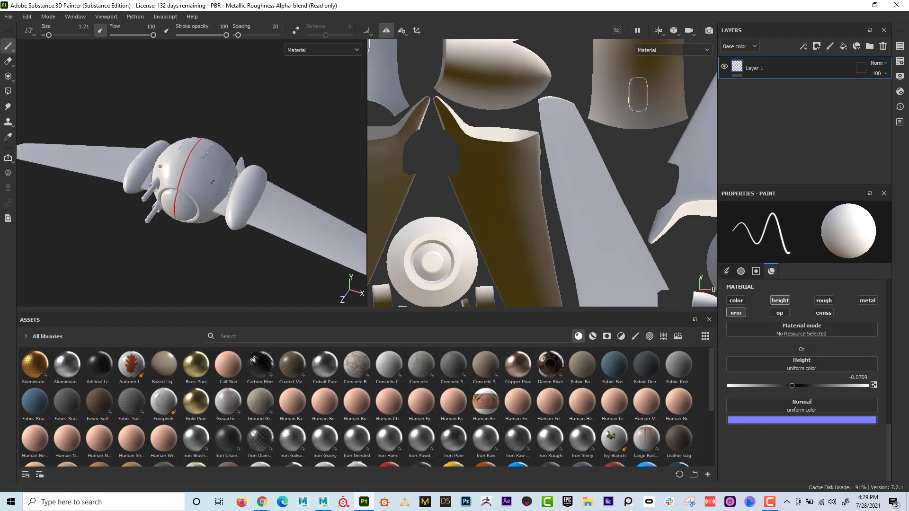
pyautogui.keyDown('alt'); pyautogui.moveTo(266, 237); pyautogui.dragTo(227, 177, button='middle'); pyautogui.keyUp('alt')
pyautogui.scroll(3, 230, 177)
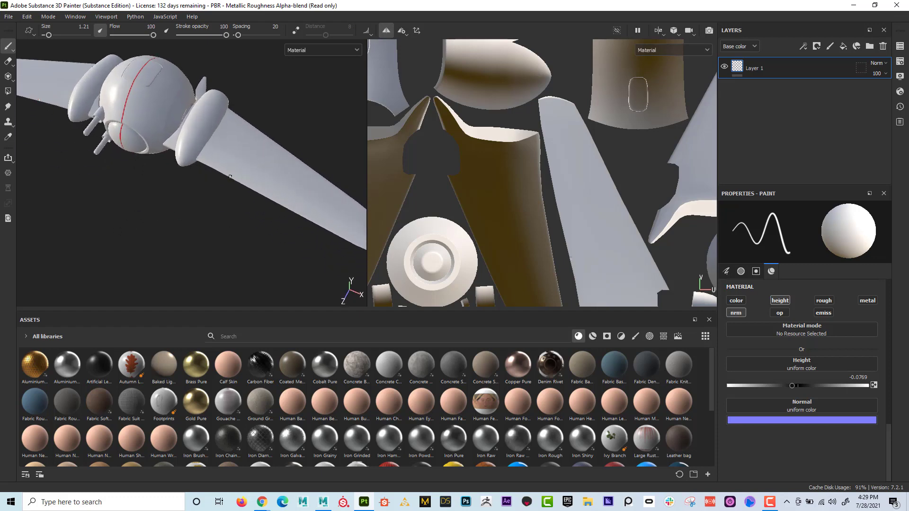
pyautogui.click(230, 177)
pyautogui.keyDown('shift'); pyautogui.click(264, 134); pyautogui.keyUp('shift')
# - Paint two more mirrored straight grooves across the wing, one at its middle and one near its tip
pyautogui.keyDown('alt'); pyautogui.moveTo(284, 181); pyautogui.dragTo(206, 155, button='middle'); pyautogui.keyUp('alt')
pyautogui.scroll(2, 199, 171)
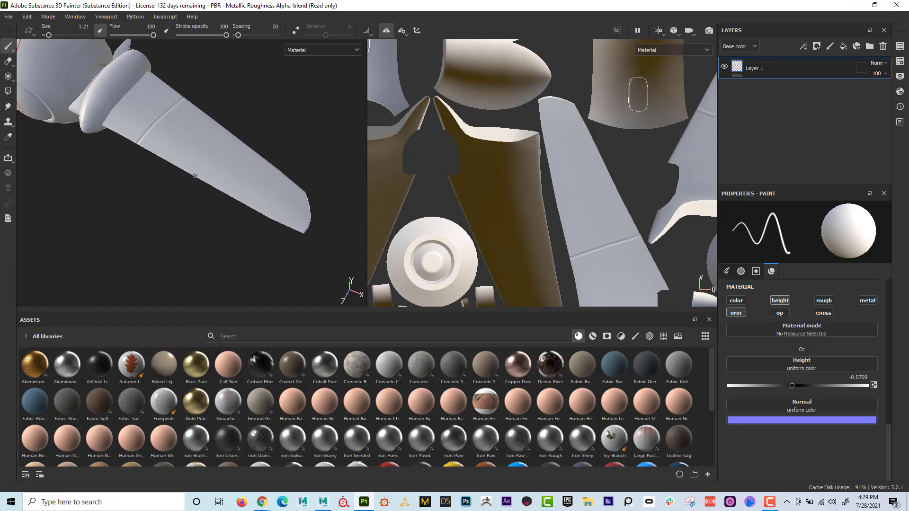
pyautogui.click(195, 176)
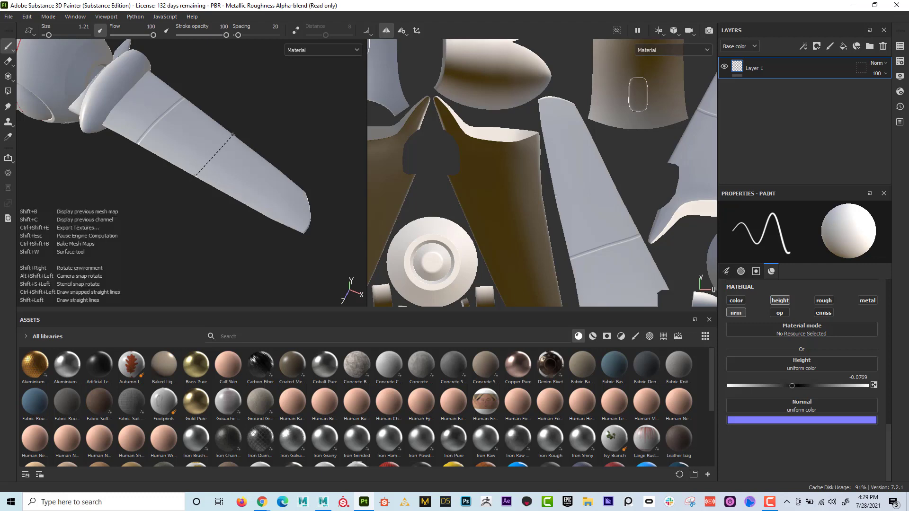
pyautogui.keyDown('shift'); pyautogui.click(233, 135); pyautogui.keyUp('shift')
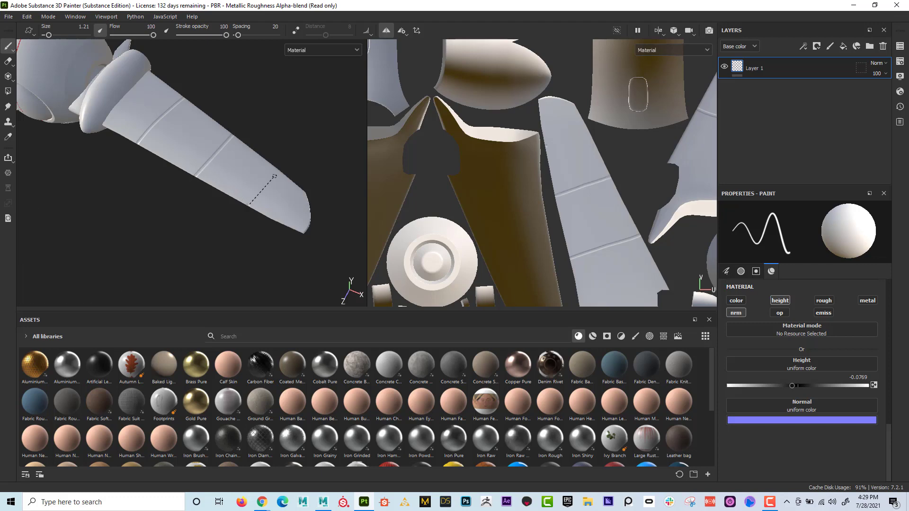
pyautogui.keyDown('shift'); pyautogui.click(278, 170); pyautogui.keyUp('shift')
# - Paint mirrored lengthwise grooves connecting the cross grooves to divide the wings into panels
pyautogui.keyDown('shift'); pyautogui.click(221, 150); pyautogui.keyUp('shift')
pyautogui.keyDown('alt'); pyautogui.moveTo(259, 204); pyautogui.dragTo(244, 240, button='middle'); pyautogui.keyUp('alt')
pyautogui.keyDown('alt'); pyautogui.moveTo(244, 240); pyautogui.dragTo(102, 215, button='right'); pyautogui.keyUp('alt')
pyautogui.keyDown('alt'); pyautogui.moveTo(101, 215); pyautogui.dragTo(161, 224); pyautogui.keyUp('alt')
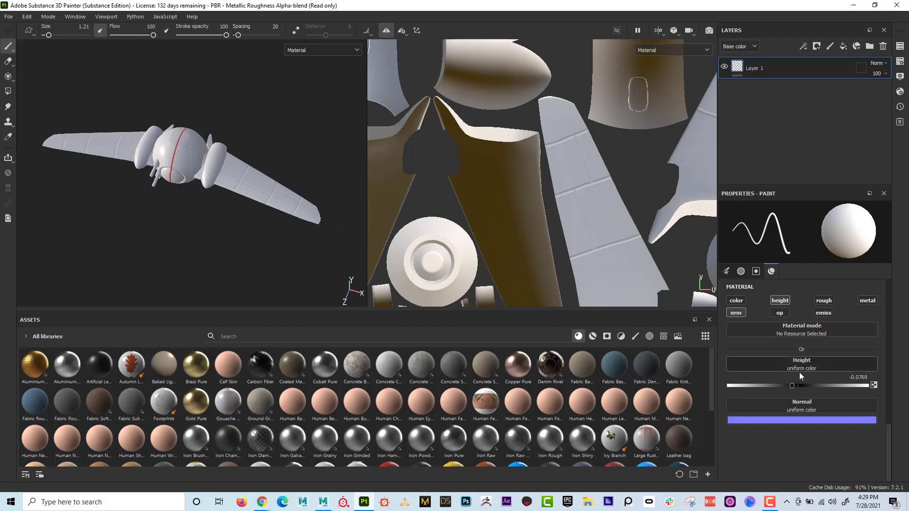
# - Set the brush height to 0.0903 and paint a rivet on each side of the inner lengthwise groove at its root end
pyautogui.moveTo(800, 385); pyautogui.dragTo(803, 385)
pyautogui.keyDown('alt'); pyautogui.moveTo(599, 173); pyautogui.dragTo(588, 122, button='middle'); pyautogui.keyUp('alt')
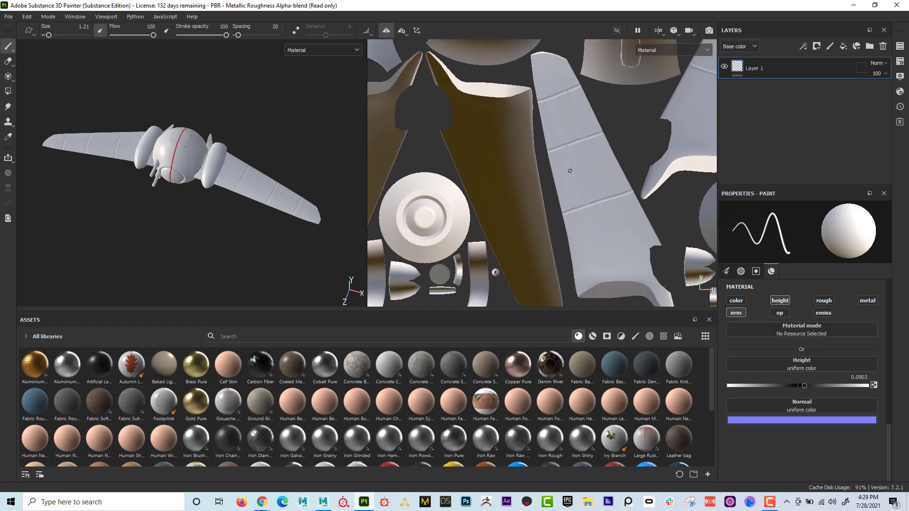
pyautogui.keyDown('alt'); pyautogui.moveTo(620, 91); pyautogui.dragTo(435, 201, button='middle'); pyautogui.keyUp('alt')
pyautogui.keyDown('alt'); pyautogui.moveTo(560, 143); pyautogui.dragTo(526, 177, button='middle'); pyautogui.keyUp('alt')
pyautogui.scroll(5, 526, 177)
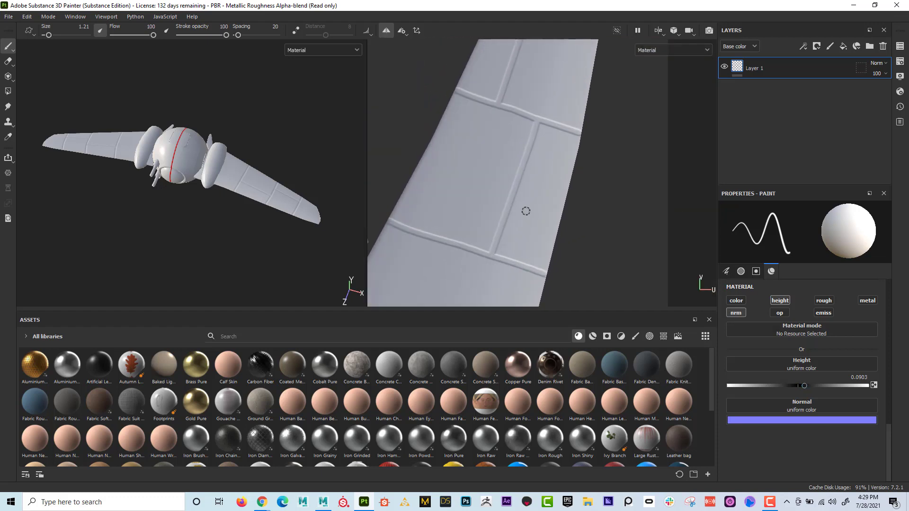
pyautogui.keyDown('alt'); pyautogui.moveTo(531, 211); pyautogui.dragTo(511, 186, button='middle'); pyautogui.keyUp('alt')
pyautogui.keyDown('alt'); pyautogui.moveTo(511, 187); pyautogui.dragTo(439, 170, button='right'); pyautogui.keyUp('alt')
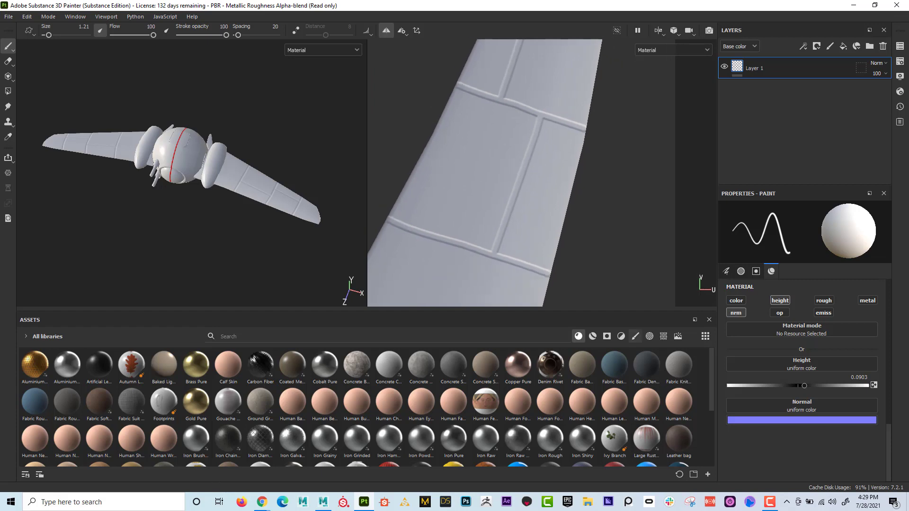
pyautogui.click(510, 248)
pyautogui.click(487, 241)
# - Paint rivet pairs on both sides of the outer lengthwise groove, at its middle-groove end and its wingtip end
pyautogui.keyDown('alt'); pyautogui.moveTo(518, 110); pyautogui.dragTo(526, 153, button='middle'); pyautogui.keyUp('alt')
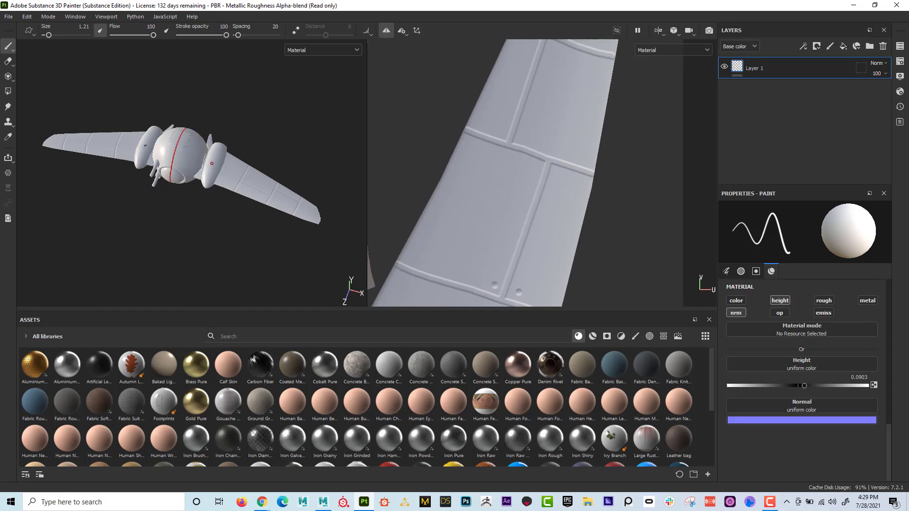
pyautogui.click(523, 136)
pyautogui.click(500, 129)
pyautogui.keyDown('alt'); pyautogui.moveTo(501, 129); pyautogui.dragTo(532, 174, button='middle'); pyautogui.keyUp('alt')
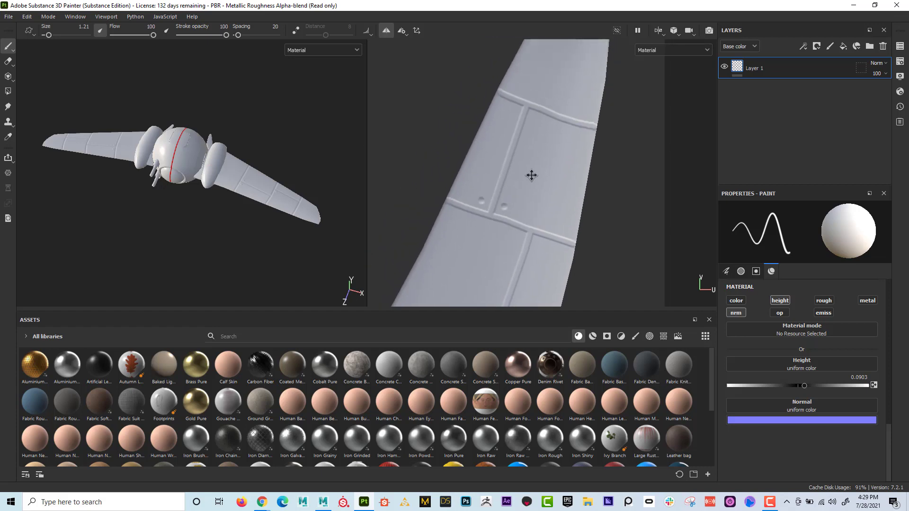
pyautogui.click(533, 121)
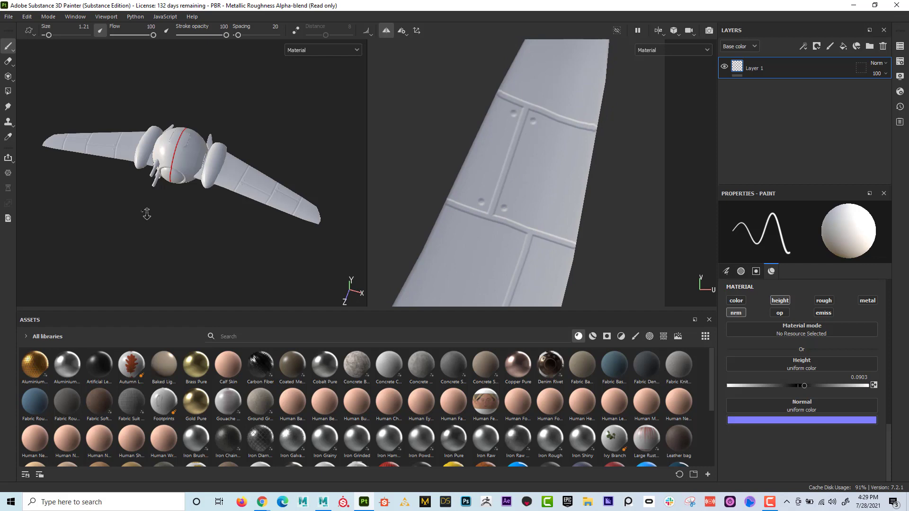
# - Examine the mirrored panel lines and rivets on both wings from different angles and distances
pyautogui.keyDown('alt'); pyautogui.moveTo(147, 214); pyautogui.dragTo(410, 243, button='right'); pyautogui.keyUp('alt')
pyautogui.keyDown('alt'); pyautogui.moveTo(223, 198); pyautogui.dragTo(327, 206); pyautogui.keyUp('alt')
pyautogui.keyDown('alt'); pyautogui.moveTo(218, 197); pyautogui.dragTo(149, 178, button='right'); pyautogui.keyUp('alt')
pyautogui.keyDown('alt'); pyautogui.moveTo(150, 178); pyautogui.dragTo(219, 185); pyautogui.keyUp('alt')
pyautogui.keyDown('alt'); pyautogui.moveTo(219, 185); pyautogui.dragTo(233, 168, button='middle'); pyautogui.keyUp('alt')
pyautogui.keyDown('alt'); pyautogui.moveTo(233, 168); pyautogui.dragTo(204, 177); pyautogui.keyUp('alt')
pyautogui.keyDown('alt'); pyautogui.moveTo(204, 176); pyautogui.dragTo(137, 183, button='middle'); pyautogui.keyUp('alt')
pyautogui.keyDown('alt'); pyautogui.moveTo(137, 183); pyautogui.dragTo(100, 192); pyautogui.keyUp('alt')
pyautogui.keyDown('alt'); pyautogui.moveTo(166, 184); pyautogui.dragTo(97, 171, button='middle'); pyautogui.keyUp('alt')
pyautogui.keyDown('alt'); pyautogui.moveTo(97, 171); pyautogui.dragTo(101, 172); pyautogui.keyUp('alt')
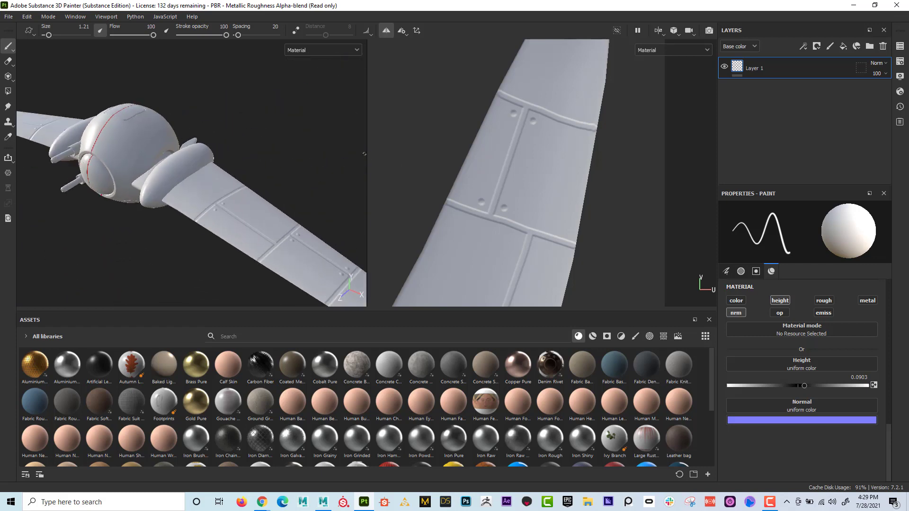
# - Widen the 3D viewport and inspect the hatch area on top of the ship's round body up close
pyautogui.moveTo(367, 152); pyautogui.dragTo(526, 152)
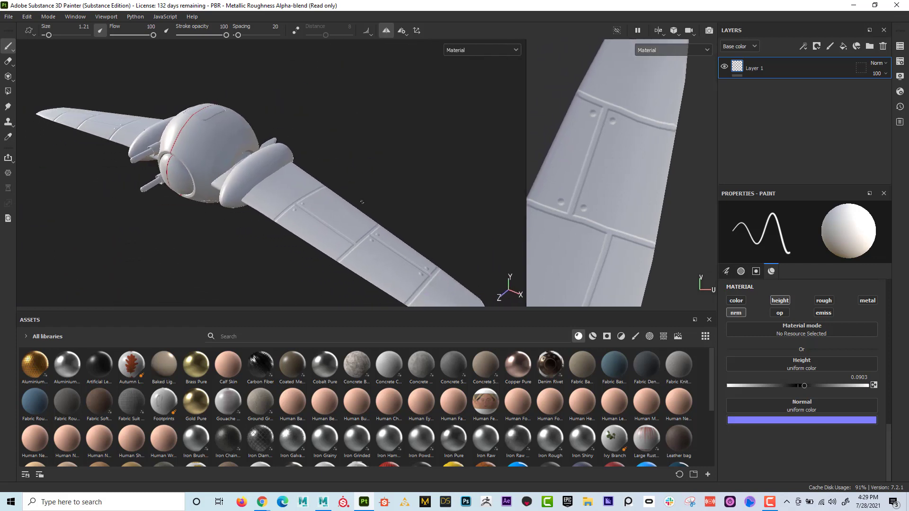
pyautogui.keyDown('alt'); pyautogui.moveTo(399, 214); pyautogui.dragTo(302, 216); pyautogui.keyUp('alt')
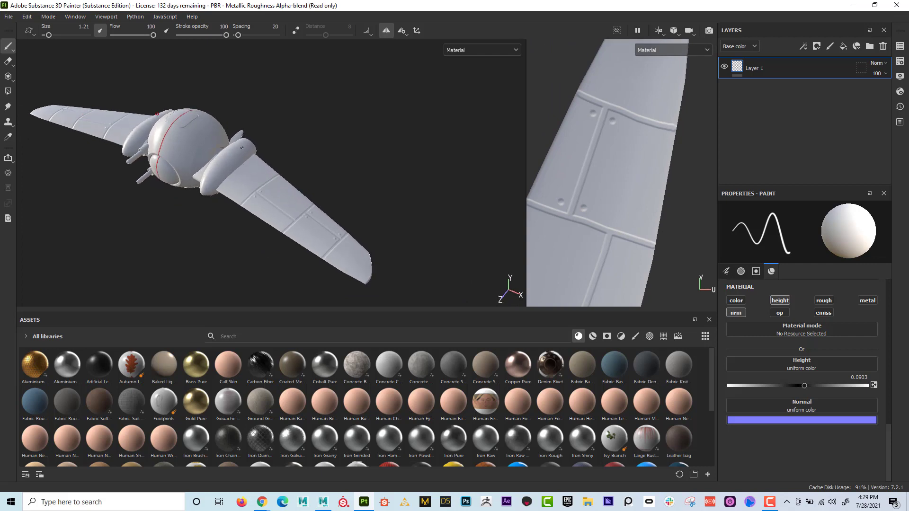
pyautogui.keyDown('alt'); pyautogui.moveTo(246, 151); pyautogui.dragTo(268, 189); pyautogui.keyUp('alt')
pyautogui.keyDown('alt'); pyautogui.moveTo(268, 190); pyautogui.dragTo(218, 181, button='middle'); pyautogui.keyUp('alt')
pyautogui.keyDown('alt'); pyautogui.moveTo(217, 181); pyautogui.dragTo(272, 155, button='right'); pyautogui.keyUp('alt')
pyautogui.keyDown('alt'); pyautogui.moveTo(227, 137); pyautogui.dragTo(239, 147); pyautogui.keyUp('alt')
pyautogui.keyDown('alt'); pyautogui.moveTo(244, 128); pyautogui.dragTo(308, 147, button='middle'); pyautogui.keyUp('alt')
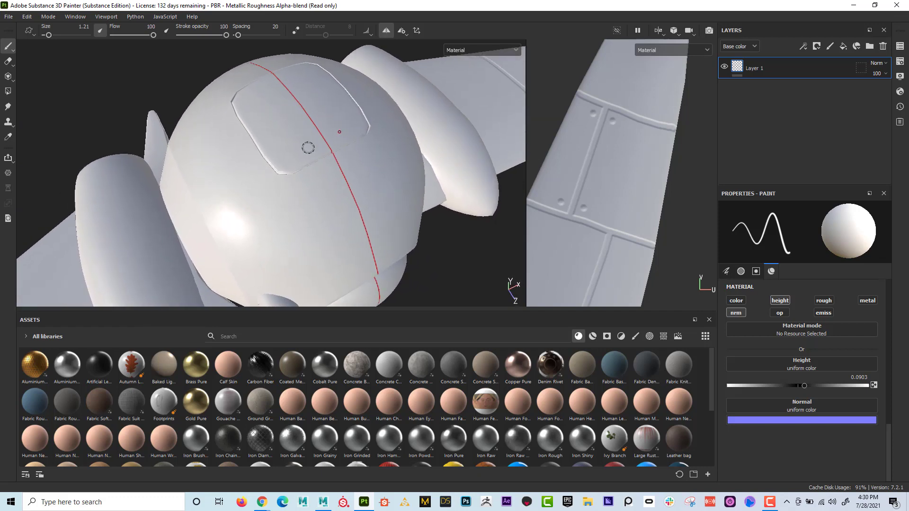
# - Browse the asset categories to the alphas and choose the Cross Forbidden alpha for the brush
pyautogui.click(614, 336)
pyautogui.click(607, 337)
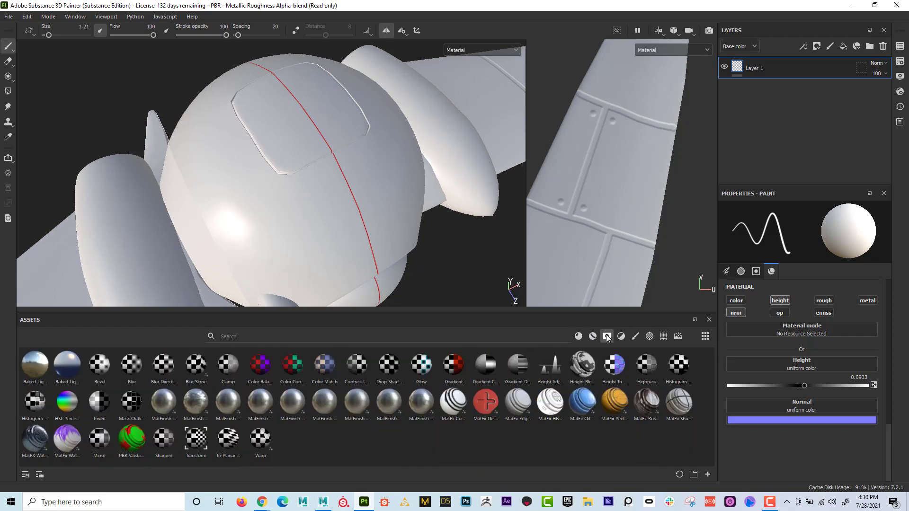
pyautogui.click(594, 336)
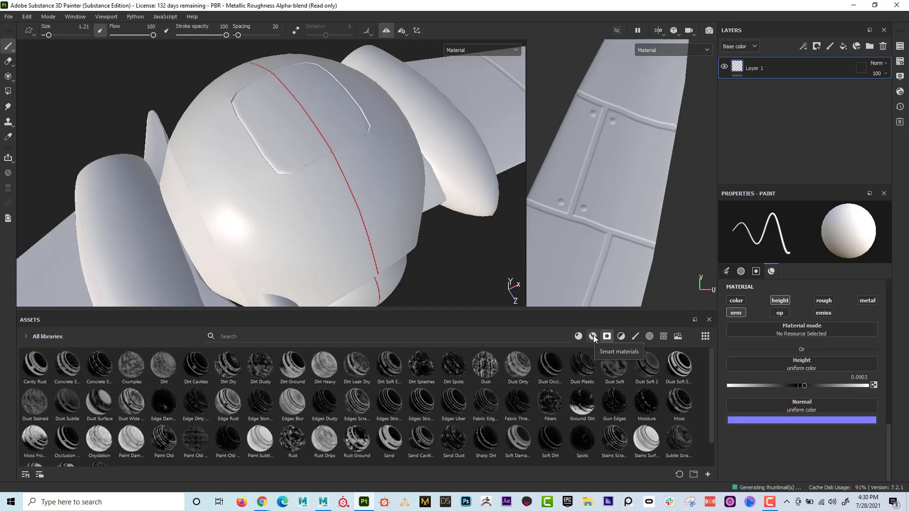
pyautogui.click(650, 336)
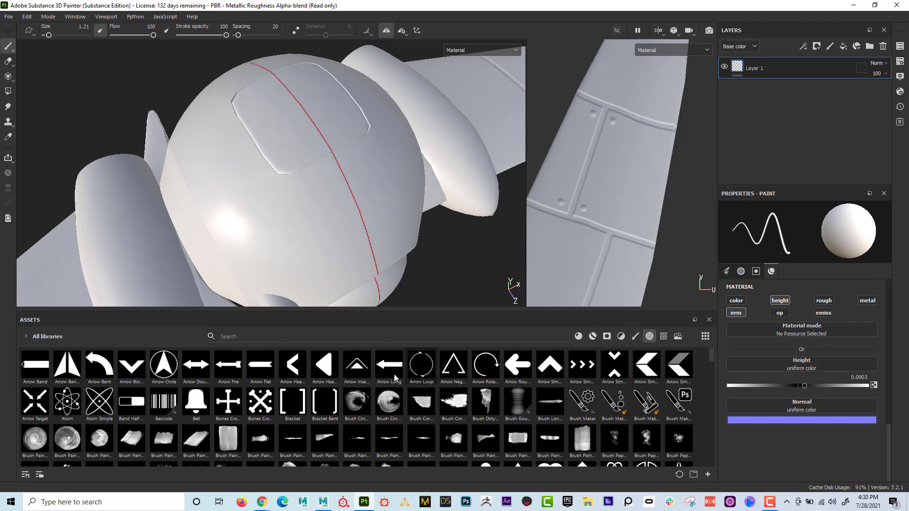
pyautogui.scroll(-3, 362, 400)
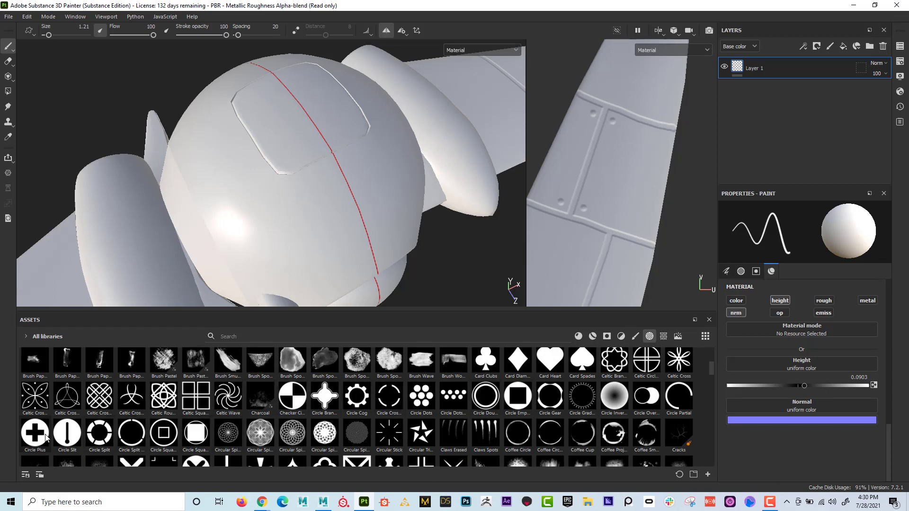
pyautogui.scroll(-3, 374, 443)
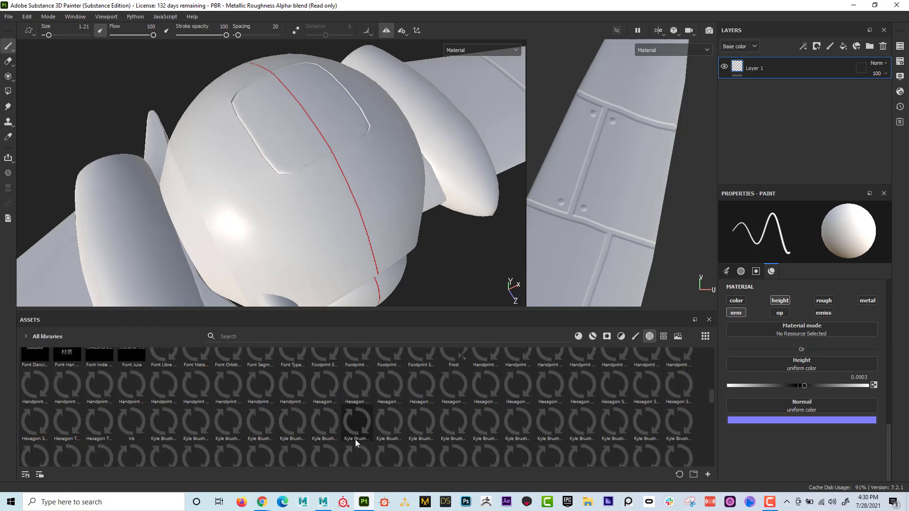
pyautogui.click(192, 367)
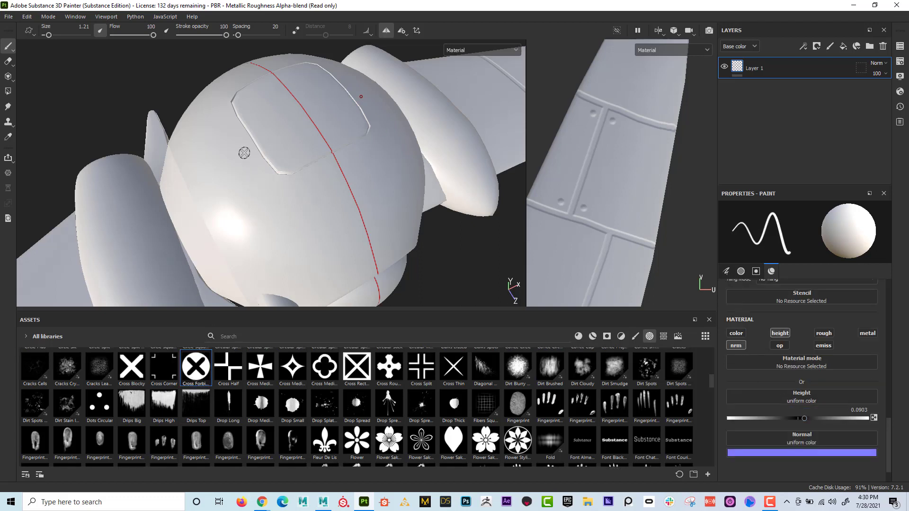
# - Try stamping a raised cross screw beside the hatch corner with symmetry on, and undo it
pyautogui.keyDown('alt'); pyautogui.moveTo(211, 138); pyautogui.dragTo(237, 188, button='middle'); pyautogui.keyUp('alt')
pyautogui.keyDown('alt'); pyautogui.moveTo(237, 188); pyautogui.dragTo(495, 203, button='right'); pyautogui.keyUp('alt')
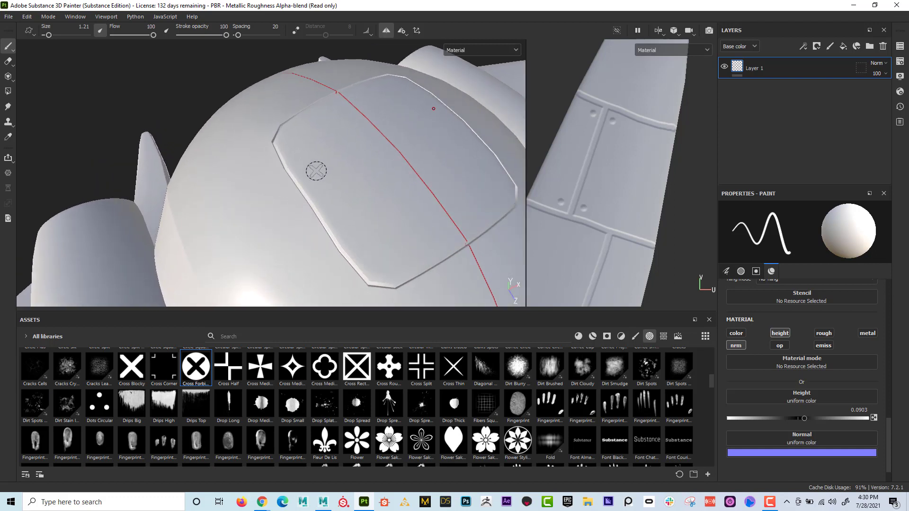
pyautogui.click(262, 154)
pyautogui.keyDown('alt'); pyautogui.moveTo(292, 179); pyautogui.dragTo(288, 174, button='middle'); pyautogui.keyUp('alt')
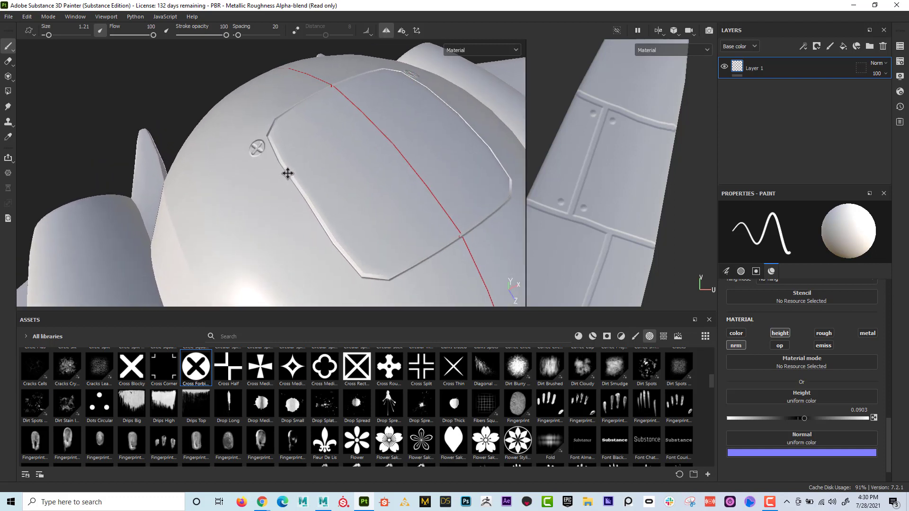
pyautogui.keyDown('alt'); pyautogui.moveTo(287, 174); pyautogui.dragTo(308, 162); pyautogui.keyUp('alt')
pyautogui.hotkey('ctrl', 'z')
# - Try a recessed cross stamp at height -0.0769 beside the hatch corner, and undo it
pyautogui.moveTo(804, 419); pyautogui.dragTo(792, 419)
pyautogui.click(257, 153)
pyautogui.moveTo(311, 175)
pyautogui.keyDown('alt'); pyautogui.mouseDown()
pyautogui.moveTo(325, 151)
pyautogui.moveTo(416, 126)
pyautogui.moveTo(385, 145)
pyautogui.moveTo(417, 147)
pyautogui.mouseUp(); pyautogui.keyUp('alt')
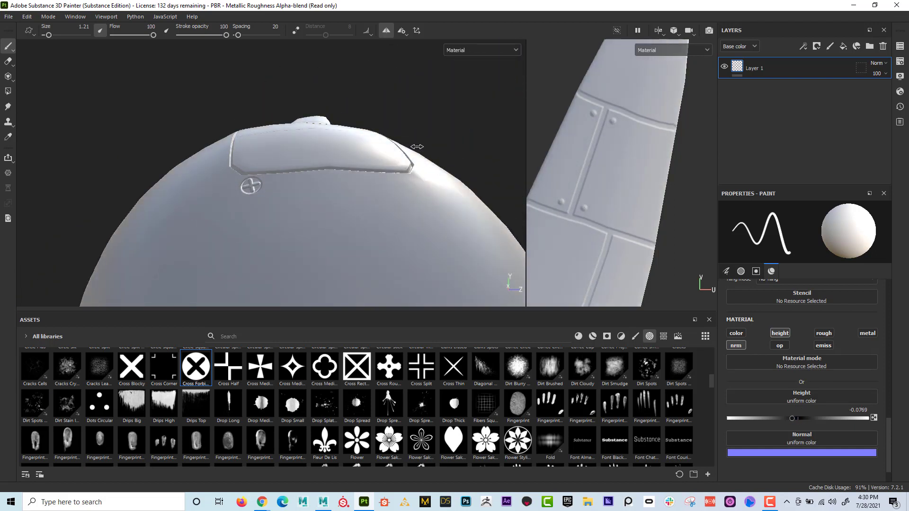
pyautogui.hotkey('ctrl', 'z')
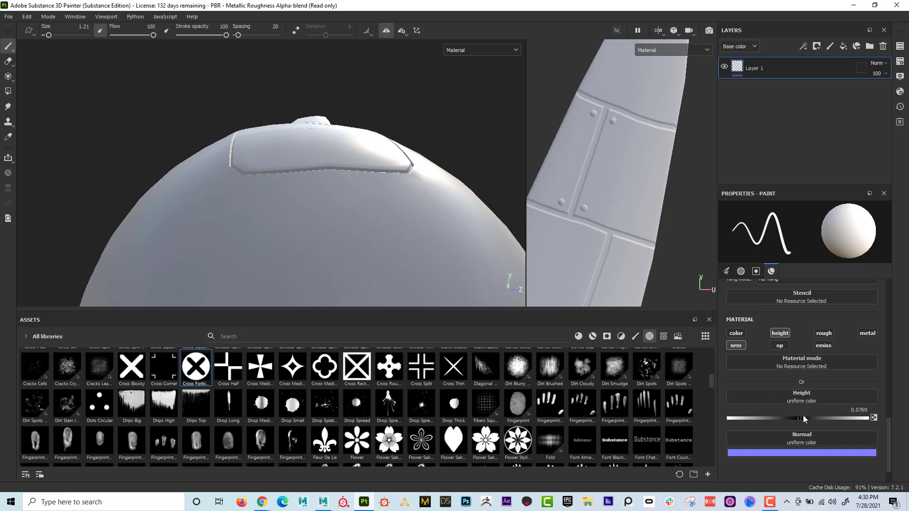
# - Set the height to 0.0836, test a raised cross stamp beside the hatch, and reduce the brush size to 0.81
pyautogui.click(251, 185)
pyautogui.keyDown('shift'); pyautogui.moveTo(337, 200); pyautogui.dragTo(385, 202, button='right'); pyautogui.keyUp('shift')
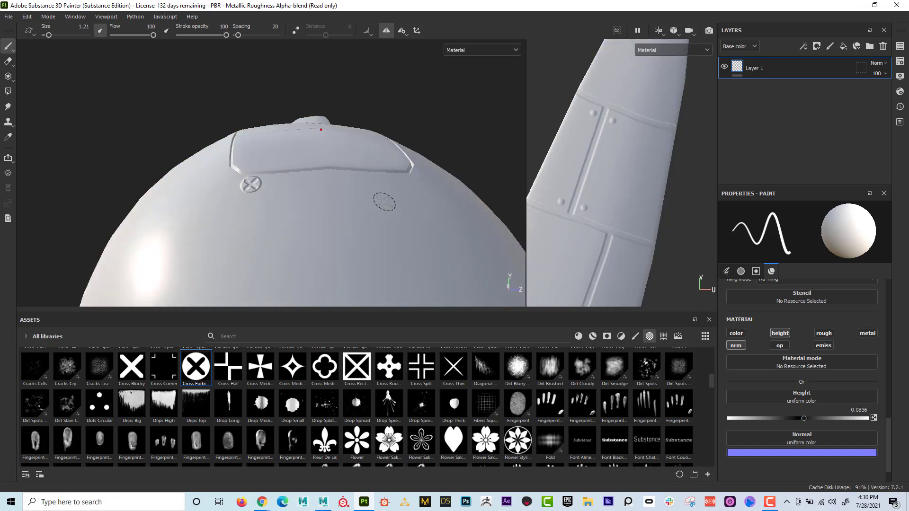
pyautogui.moveTo(384, 202)
pyautogui.keyDown('alt'); pyautogui.mouseDown()
pyautogui.moveTo(160, 193)
pyautogui.moveTo(152, 209)
pyautogui.moveTo(163, 230)
pyautogui.mouseUp(); pyautogui.keyUp('alt')
pyautogui.keyDown('alt'); pyautogui.moveTo(278, 230); pyautogui.dragTo(360, 222, button='right'); pyautogui.keyUp('alt')
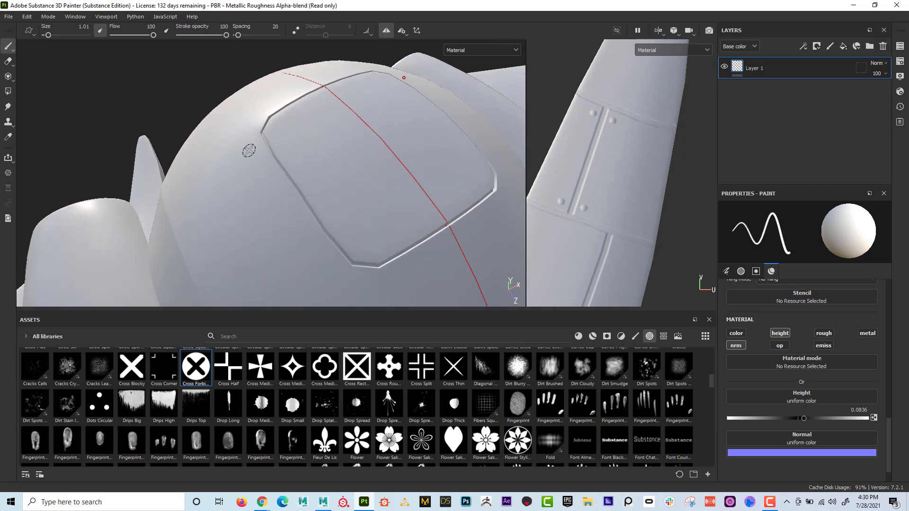
pyautogui.press('[')
# - Try placing five mirrored cross screws one by one along the hatch's side edge, and undo them
pyautogui.click(255, 144)
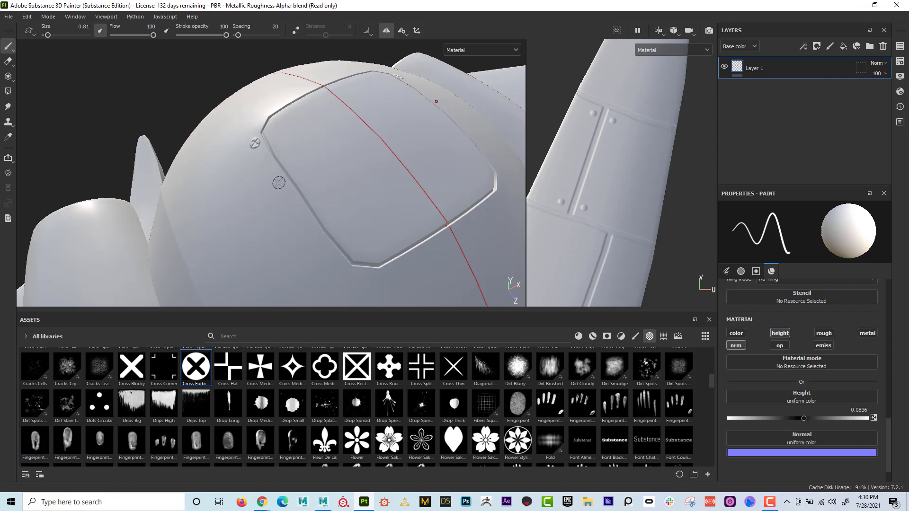
pyautogui.click(261, 157)
pyautogui.click(270, 169)
pyautogui.click(280, 185)
pyautogui.click(291, 200)
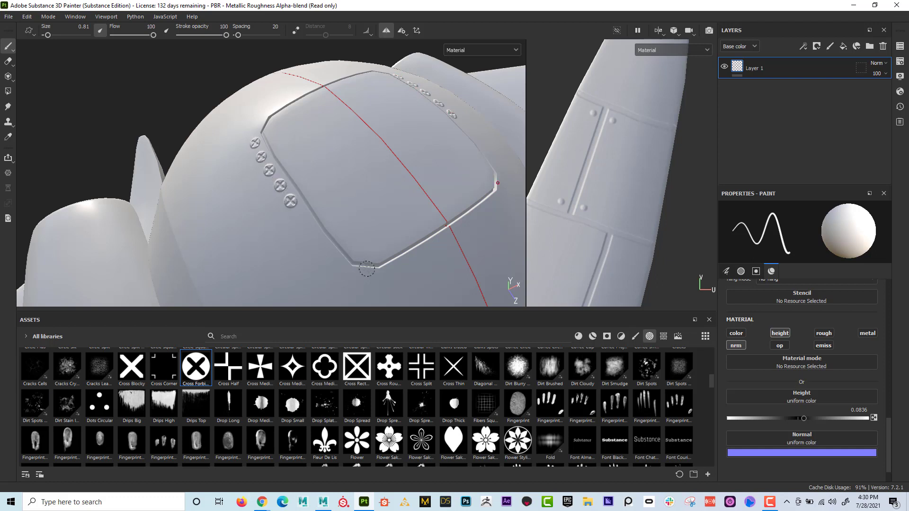
pyautogui.hotkey('ctrl', 'z')
pyautogui.hotkey('ctrl', 'z')
pyautogui.hotkey('ctrl', 'z')
pyautogui.hotkey('ctrl', 'z')
pyautogui.hotkey('ctrl', 'z')
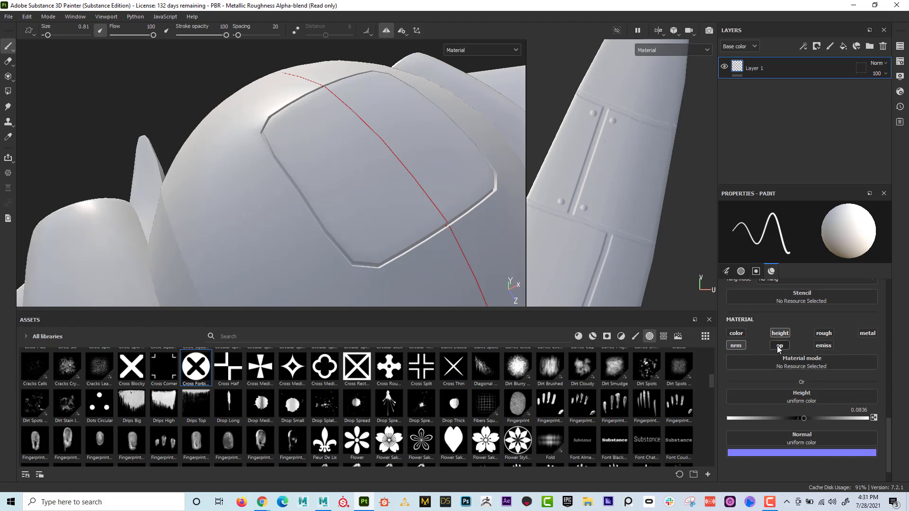
# - Set the brush spacing to 200 and paint a mirrored straight row of cross screws along the hatch's side edges
pyautogui.scroll(6, 777, 346)
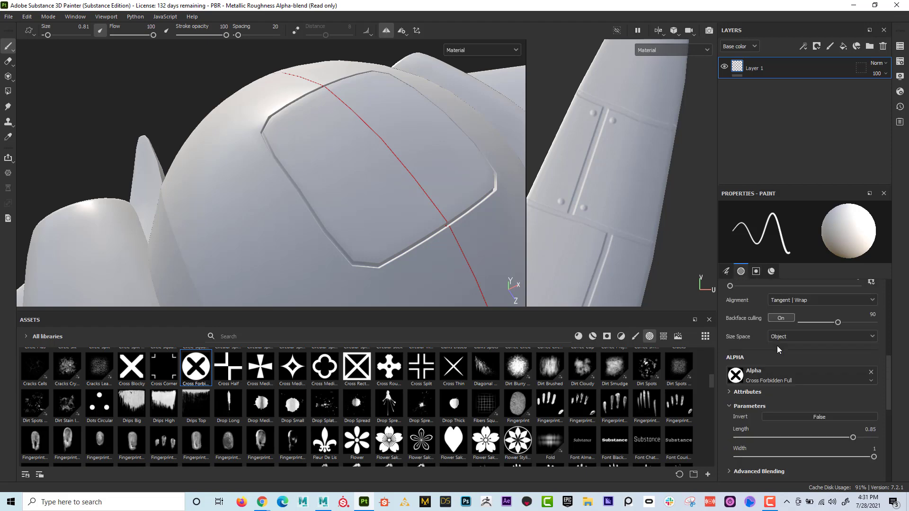
pyautogui.scroll(4, 777, 346)
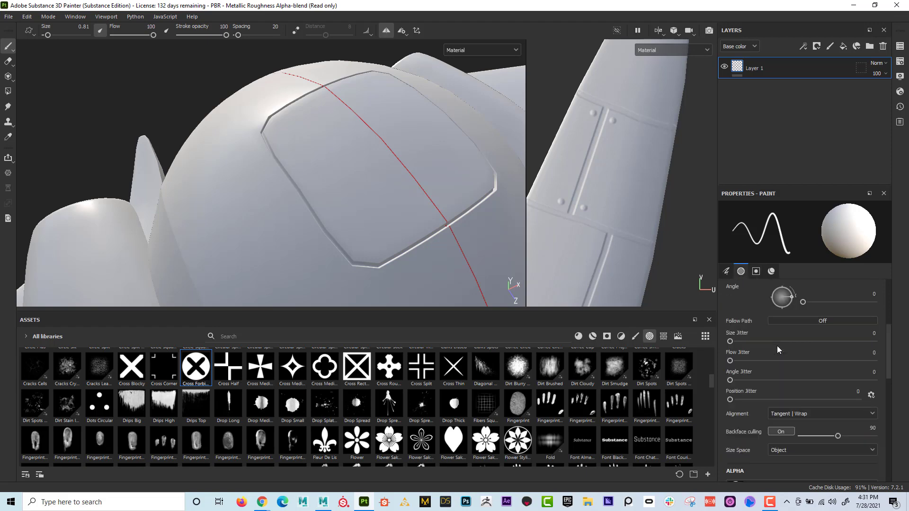
pyautogui.scroll(3, 778, 347)
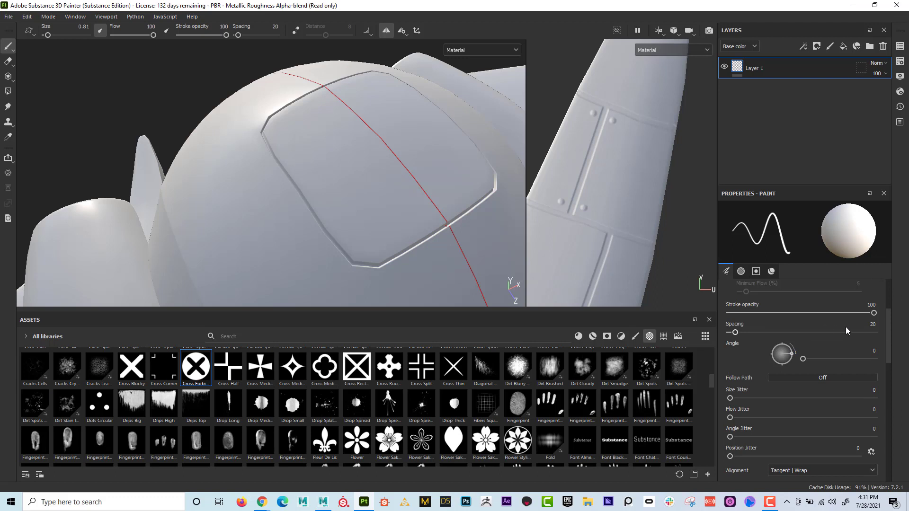
pyautogui.moveTo(737, 333); pyautogui.dragTo(789, 333)
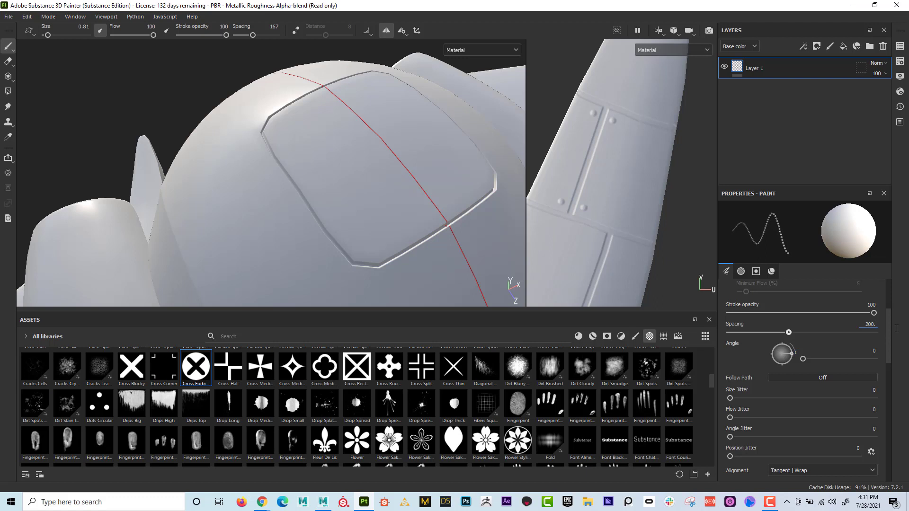
pyautogui.press('Return')
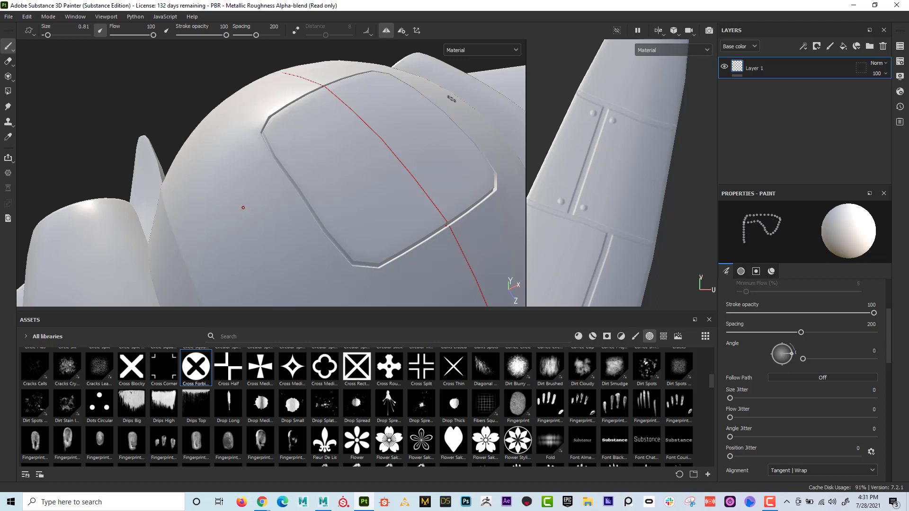
pyautogui.click(254, 143)
pyautogui.keyDown('shift'); pyautogui.click(340, 269); pyautogui.keyUp('shift')
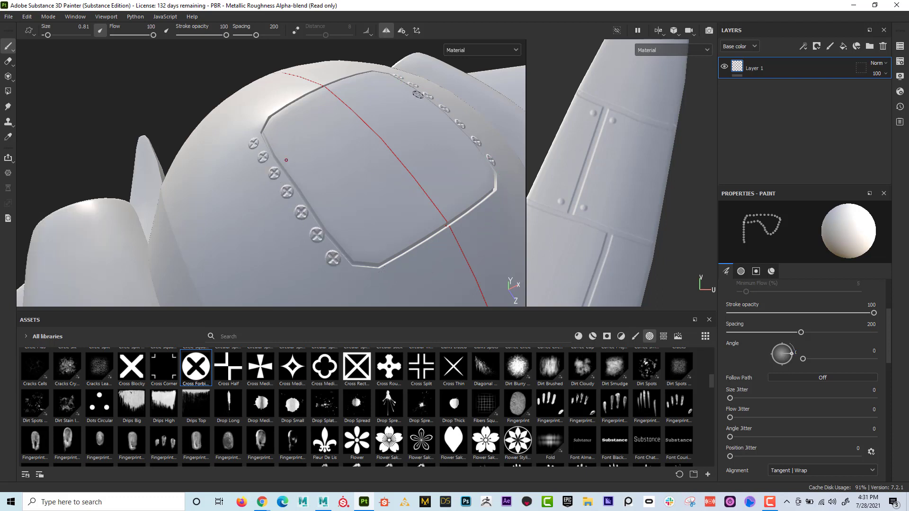
# - Turn off symmetry and paint a straight row of cross screws along each of the hatch's two remaining edges
pyautogui.click(387, 31)
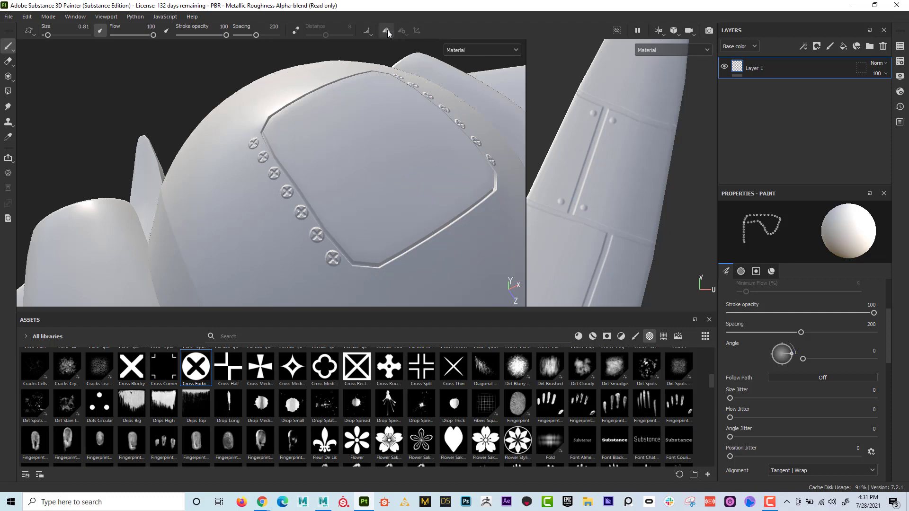
pyautogui.click(389, 274)
pyautogui.keyDown('shift'); pyautogui.click(499, 200); pyautogui.keyUp('shift')
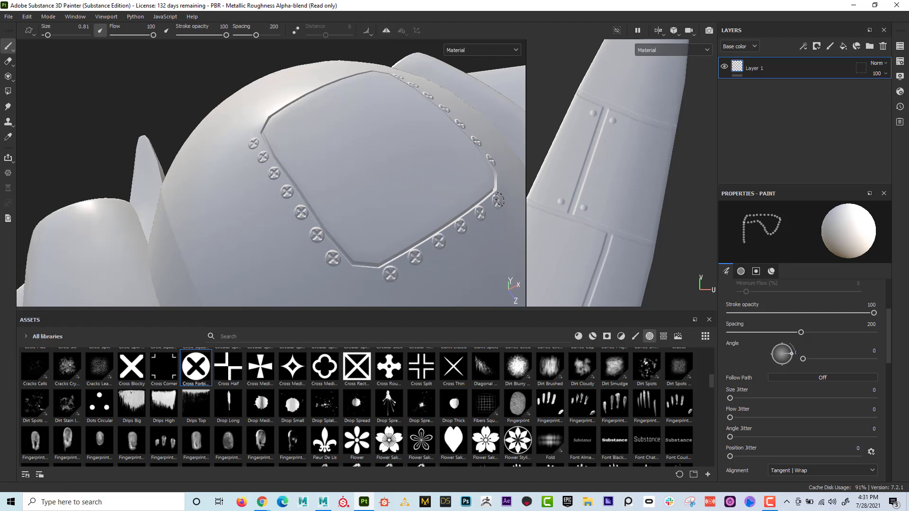
pyautogui.moveTo(498, 200)
pyautogui.keyDown('alt'); pyautogui.mouseDown()
pyautogui.moveTo(430, 155)
pyautogui.moveTo(240, 138)
pyautogui.mouseUp(); pyautogui.keyUp('alt')
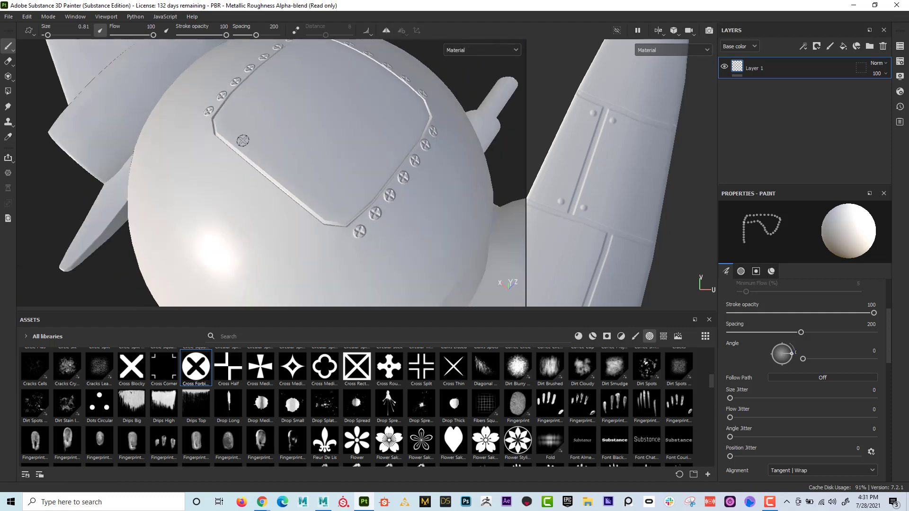
pyautogui.click(209, 143)
pyautogui.keyDown('shift'); pyautogui.click(312, 230); pyautogui.keyUp('shift')
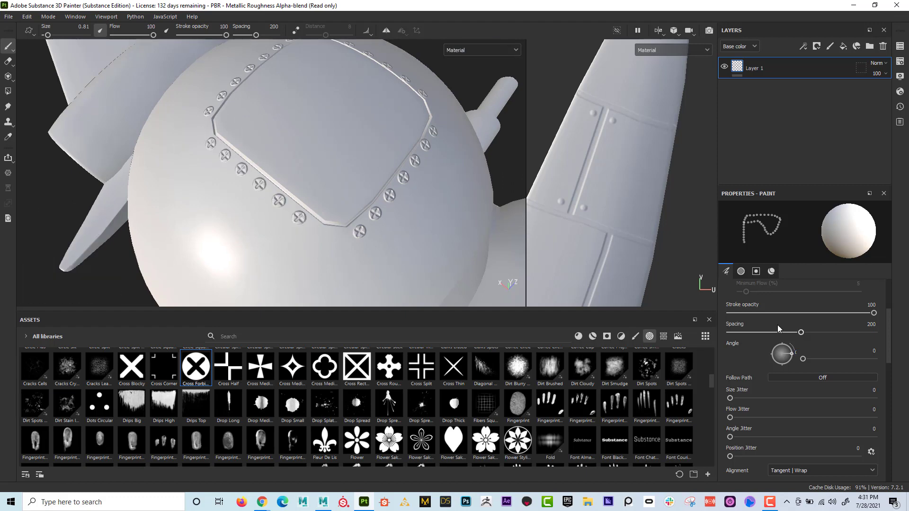
# - Set the brush spacing to 22 and inspect the hatch screws on the ship's body from several angles
pyautogui.moveTo(788, 336); pyautogui.dragTo(736, 339)
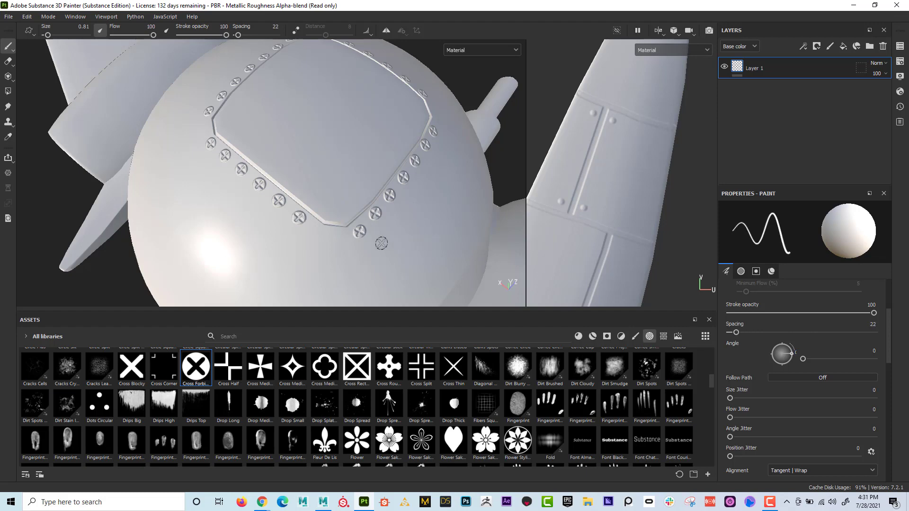
pyautogui.click(334, 236)
pyautogui.moveTo(232, 155)
pyautogui.keyDown('alt'); pyautogui.mouseDown()
pyautogui.moveTo(284, 142)
pyautogui.moveTo(192, 125)
pyautogui.moveTo(227, 104)
pyautogui.moveTo(290, 148)
pyautogui.moveTo(286, 156)
pyautogui.moveTo(234, 152)
pyautogui.moveTo(263, 138)
pyautogui.moveTo(197, 81)
pyautogui.moveTo(412, 171)
pyautogui.moveTo(464, 203)
pyautogui.mouseUp(); pyautogui.keyUp('alt')
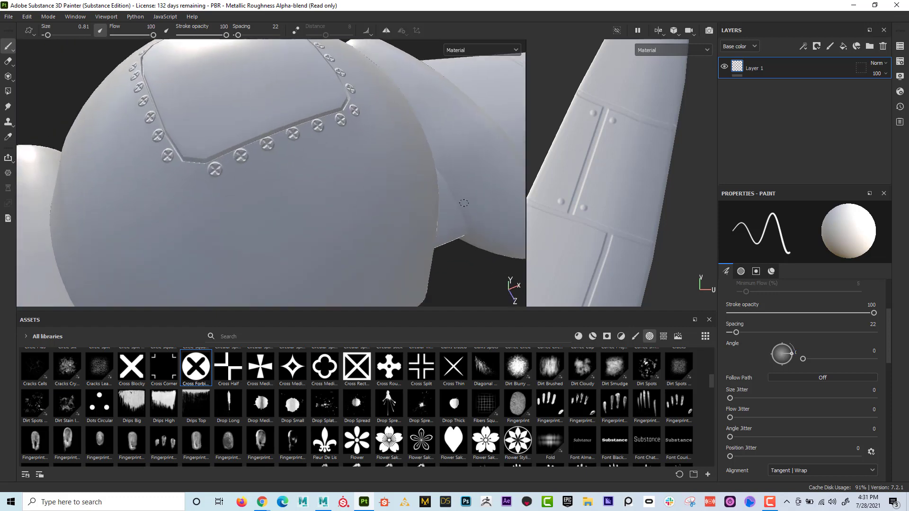
pyautogui.keyDown('alt'); pyautogui.moveTo(82, 141); pyautogui.dragTo(25, 138, button='right'); pyautogui.keyUp('alt')
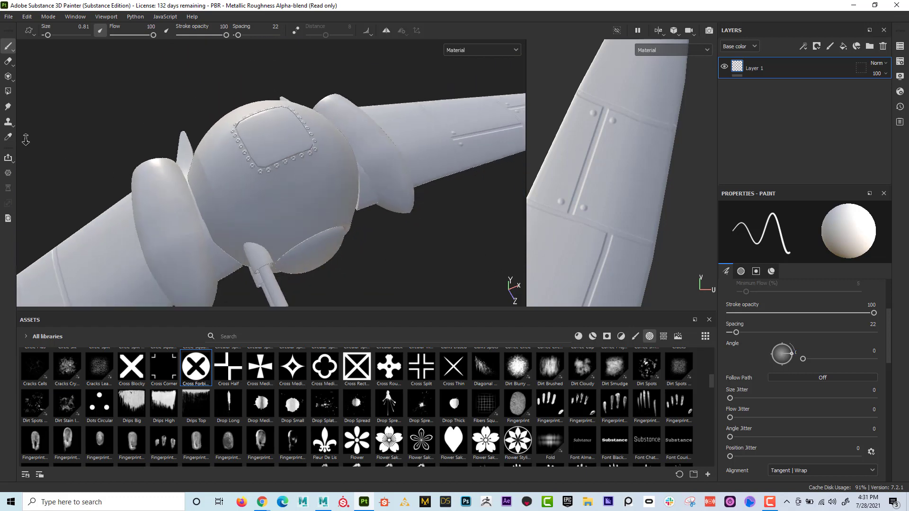
pyautogui.keyDown('alt'); pyautogui.moveTo(303, 237); pyautogui.dragTo(310, 206); pyautogui.keyUp('alt')
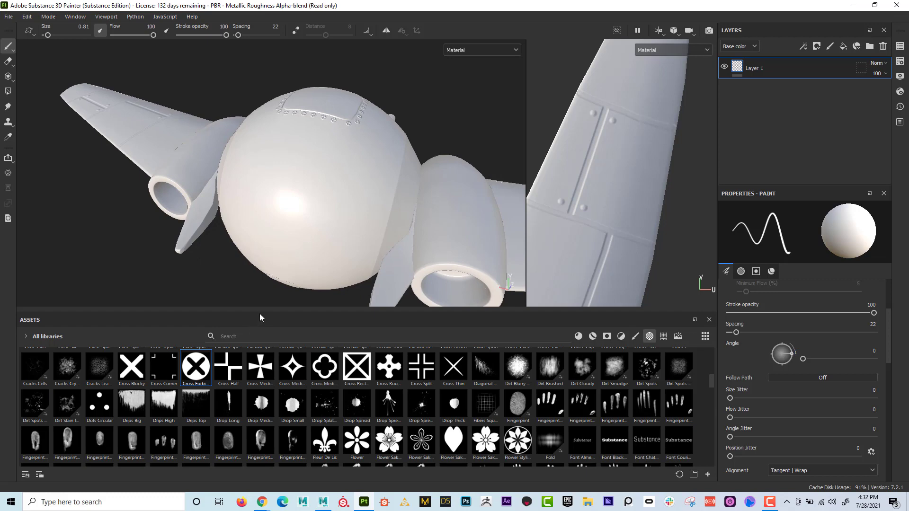
# - Search the alphas for "vent" and choose Square Vent as the brush alpha
pyautogui.scroll(-10, 485, 426)
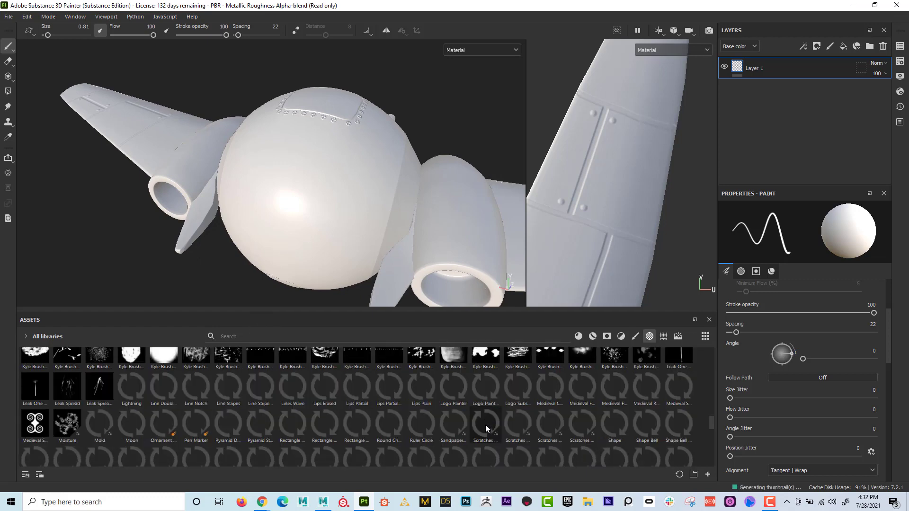
pyautogui.scroll(15, 485, 425)
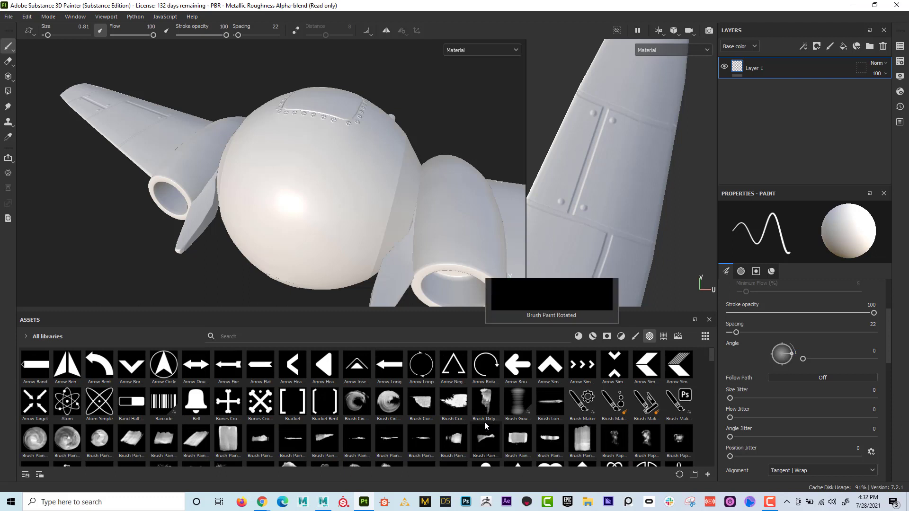
pyautogui.click(236, 337)
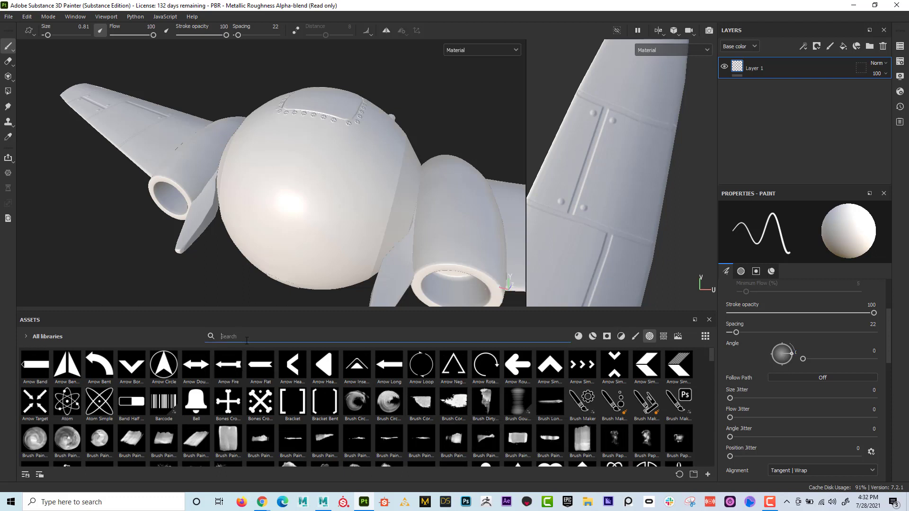
pyautogui.moveTo(322, 407)
pyautogui.write('vent')
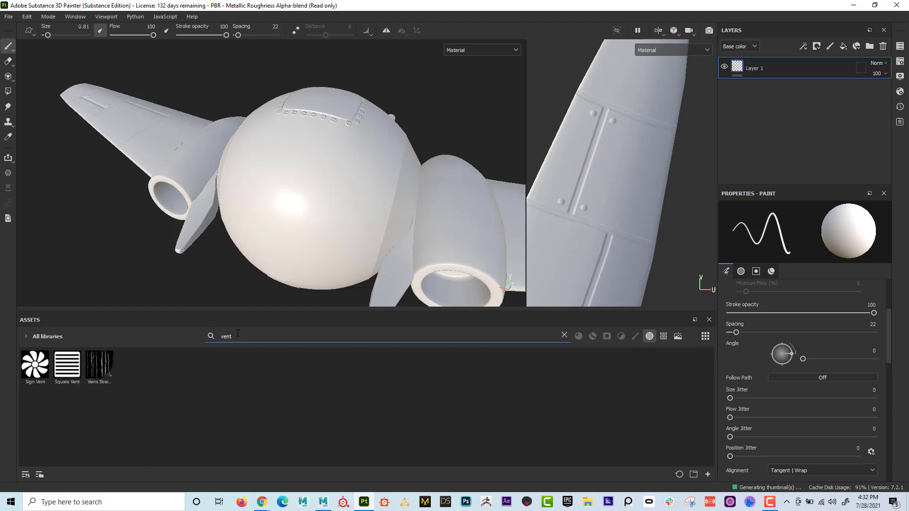
pyautogui.click(66, 370)
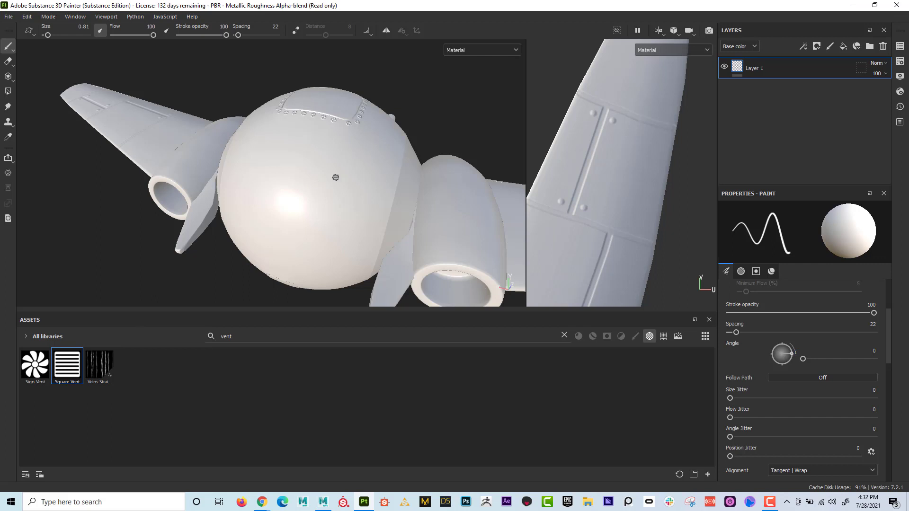
# - Enlarge the Square Vent brush to about size 6.99 and rotate it to an angle of about 3
pyautogui.keyDown('ctrl'); pyautogui.moveTo(336, 177); pyautogui.dragTo(333, 175, button='right'); pyautogui.keyUp('ctrl')
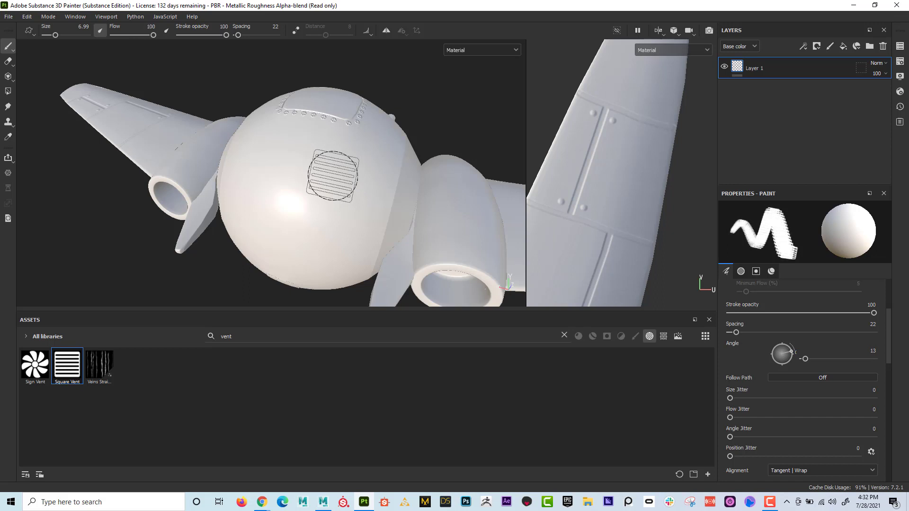
pyautogui.keyDown('shift'); pyautogui.moveTo(333, 176); pyautogui.dragTo(333, 176, button='right'); pyautogui.keyUp('shift')
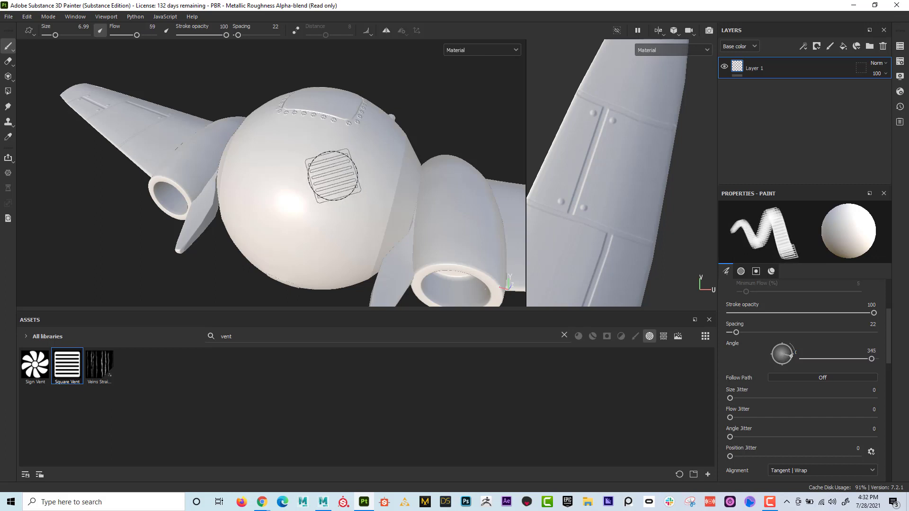
pyautogui.keyDown('ctrl'); pyautogui.moveTo(333, 176); pyautogui.dragTo(333, 176); pyautogui.keyUp('ctrl')
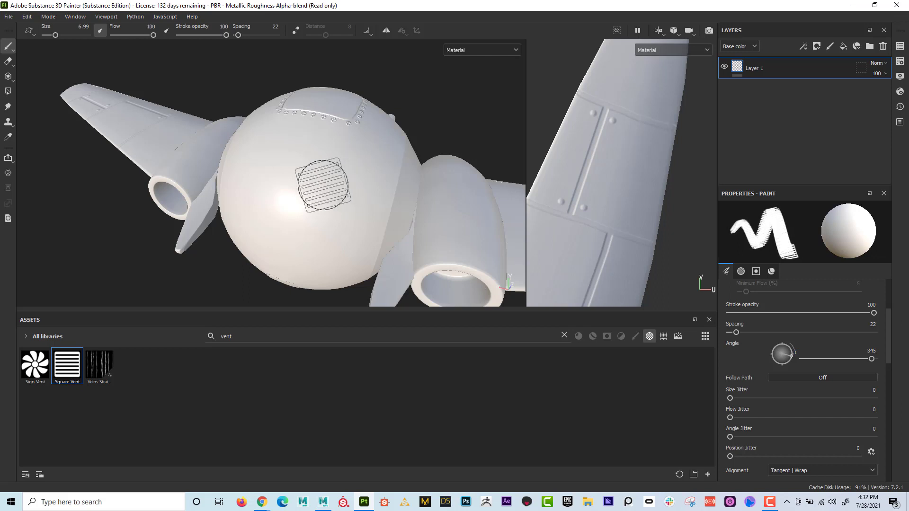
pyautogui.keyDown('shift'); pyautogui.moveTo(323, 185); pyautogui.dragTo(323, 185, button='right'); pyautogui.keyUp('shift')
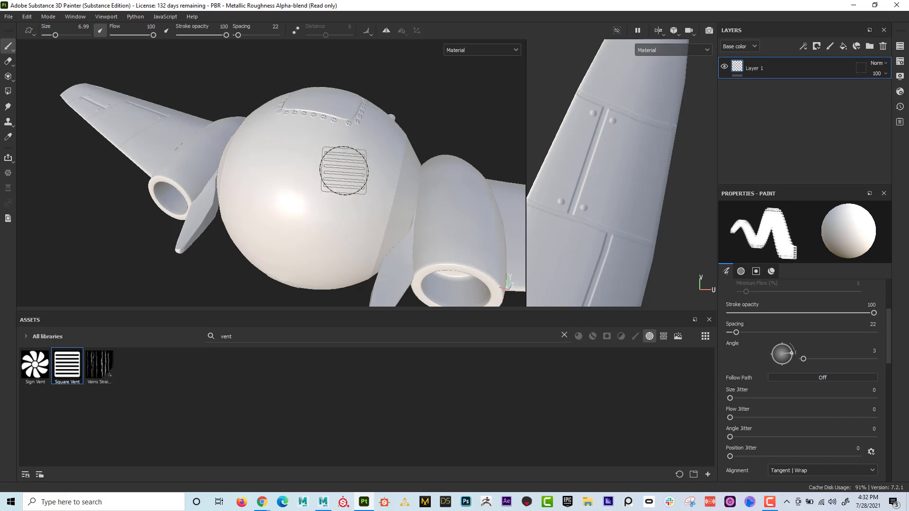
# - Turn on mirror symmetry and stamp one Square Vent on each side of the body's rear in the height channel
pyautogui.click(387, 31)
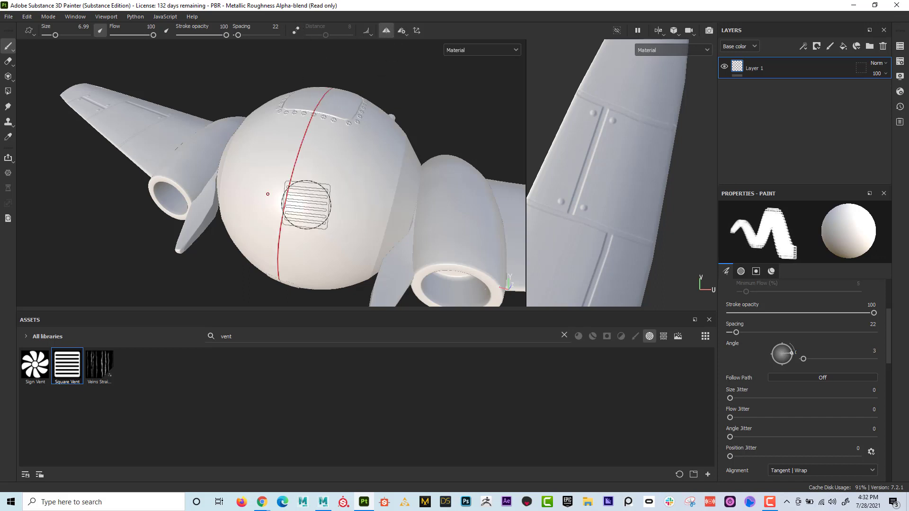
pyautogui.keyDown('alt'); pyautogui.moveTo(306, 205); pyautogui.dragTo(456, 215, button='right'); pyautogui.keyUp('alt')
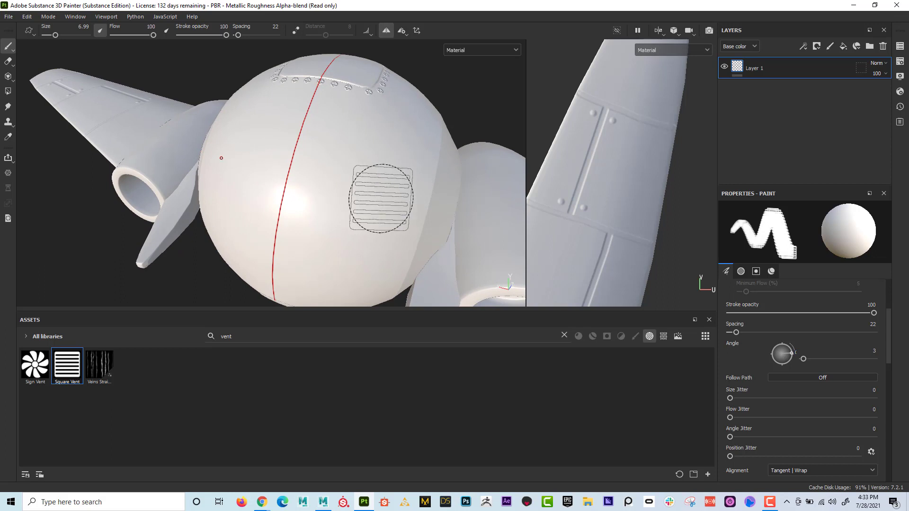
pyautogui.scroll(-3, 829, 384)
pyautogui.scroll(-5, 826, 382)
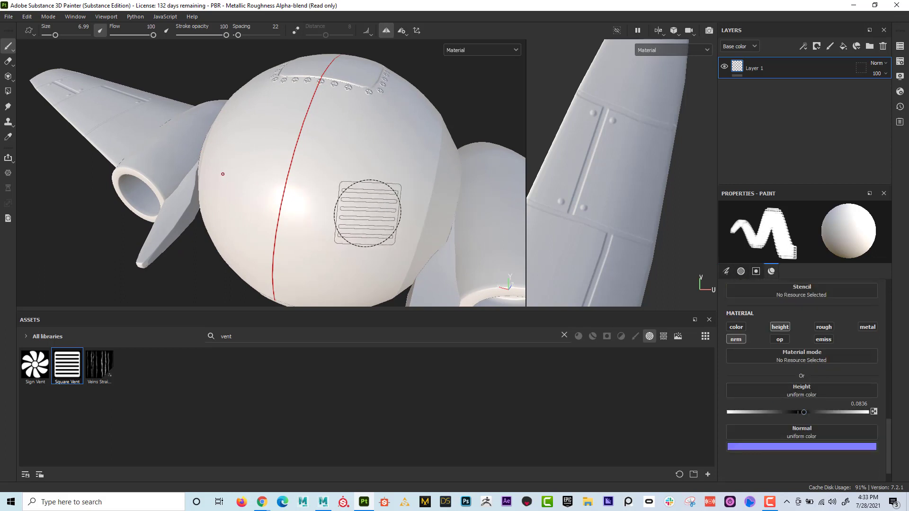
pyautogui.click(375, 216)
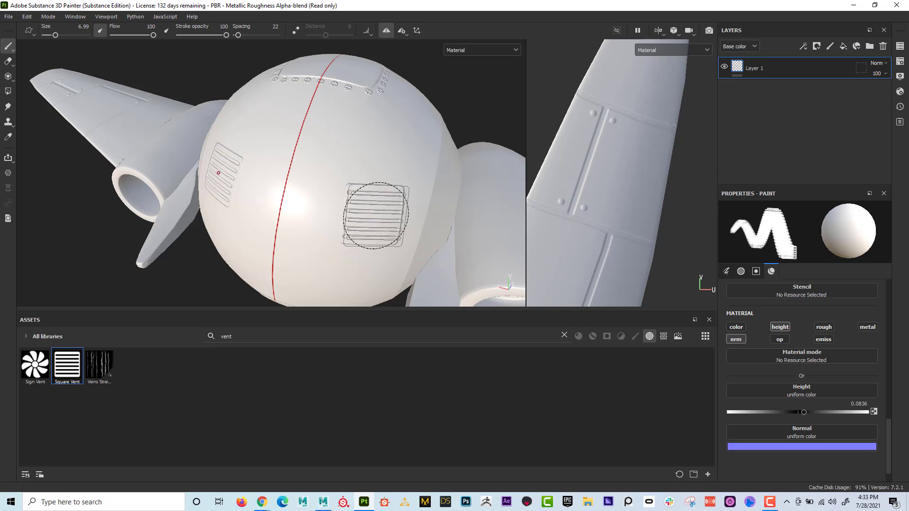
# - Clear the vent search, choose the Basic Hard brush and reduce its size to 0.59 for the round front window
pyautogui.moveTo(462, 225)
pyautogui.keyDown('alt'); pyautogui.mouseDown()
pyautogui.moveTo(325, 178)
pyautogui.moveTo(370, 183)
pyautogui.moveTo(434, 229)
pyautogui.moveTo(480, 246)
pyautogui.moveTo(362, 229)
pyautogui.moveTo(341, 197)
pyautogui.moveTo(353, 163)
pyautogui.moveTo(374, 180)
pyautogui.moveTo(424, 193)
pyautogui.moveTo(106, 109)
pyautogui.moveTo(236, 157)
pyautogui.moveTo(296, 158)
pyautogui.mouseUp(); pyautogui.keyUp('alt')
pyautogui.keyDown('alt'); pyautogui.moveTo(296, 157); pyautogui.dragTo(305, 111, button='middle'); pyautogui.keyUp('alt')
pyautogui.keyDown('alt'); pyautogui.moveTo(305, 111); pyautogui.dragTo(514, 200, button='right'); pyautogui.keyUp('alt')
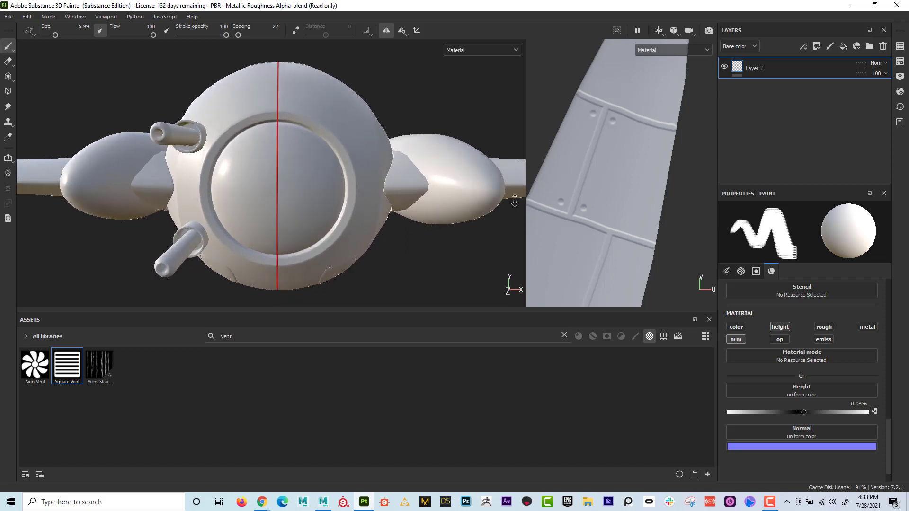
pyautogui.keyDown('alt'); pyautogui.moveTo(370, 173); pyautogui.dragTo(335, 163); pyautogui.keyUp('alt')
pyautogui.keyDown('alt'); pyautogui.moveTo(323, 142); pyautogui.dragTo(330, 125, button='middle'); pyautogui.keyUp('alt')
pyautogui.moveTo(330, 126)
pyautogui.keyDown('alt'); pyautogui.mouseDown(button='right')
pyautogui.moveTo(394, 147)
pyautogui.moveTo(379, 132)
pyautogui.moveTo(339, 131)
pyautogui.mouseUp(button='right'); pyautogui.keyUp('alt')
pyautogui.click(249, 337)
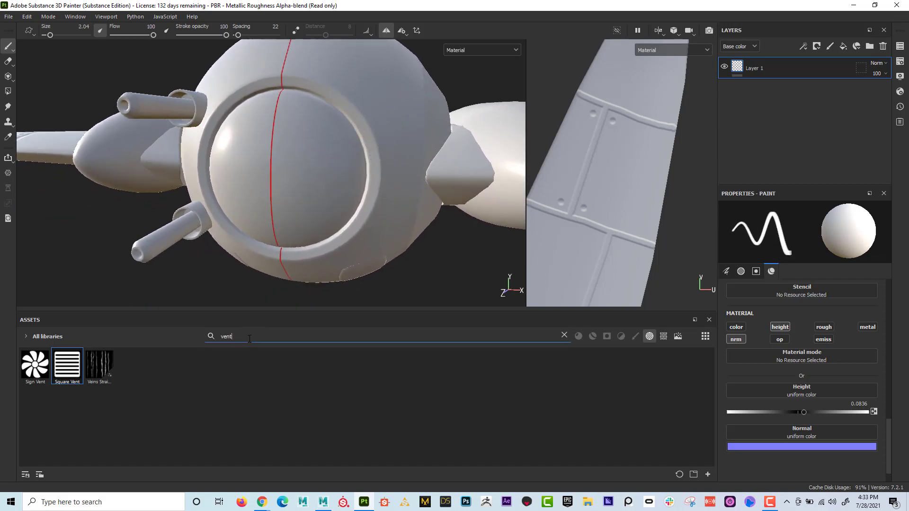
pyautogui.press('BackSpace')
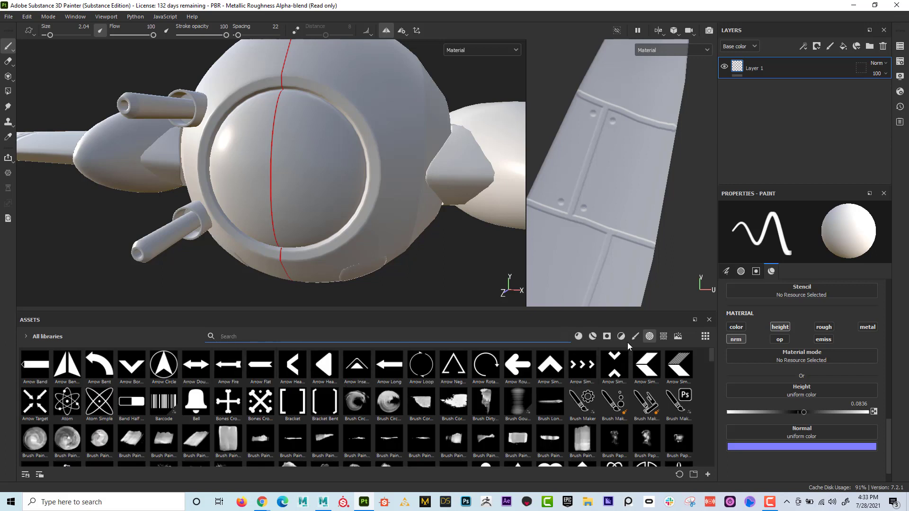
pyautogui.click(635, 336)
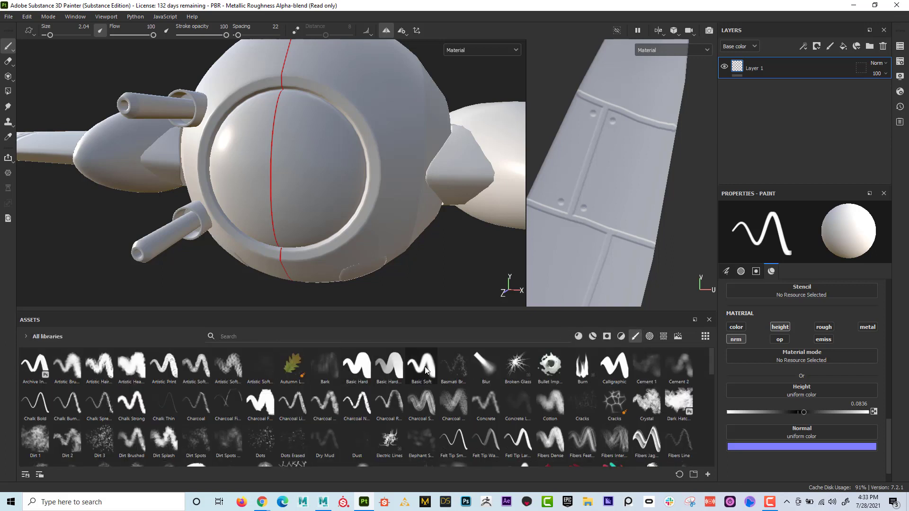
pyautogui.click(361, 370)
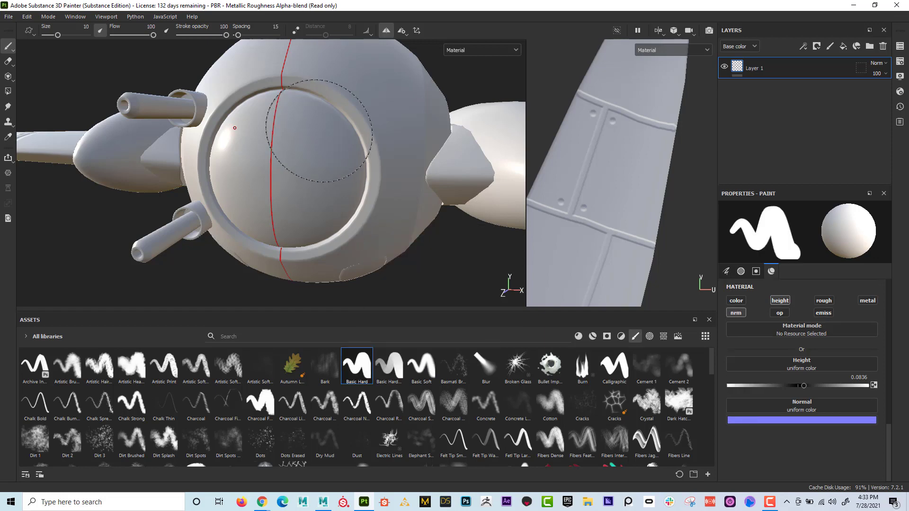
pyautogui.keyDown('ctrl'); pyautogui.moveTo(322, 133); pyautogui.dragTo(291, 132, button='right'); pyautogui.keyUp('ctrl')
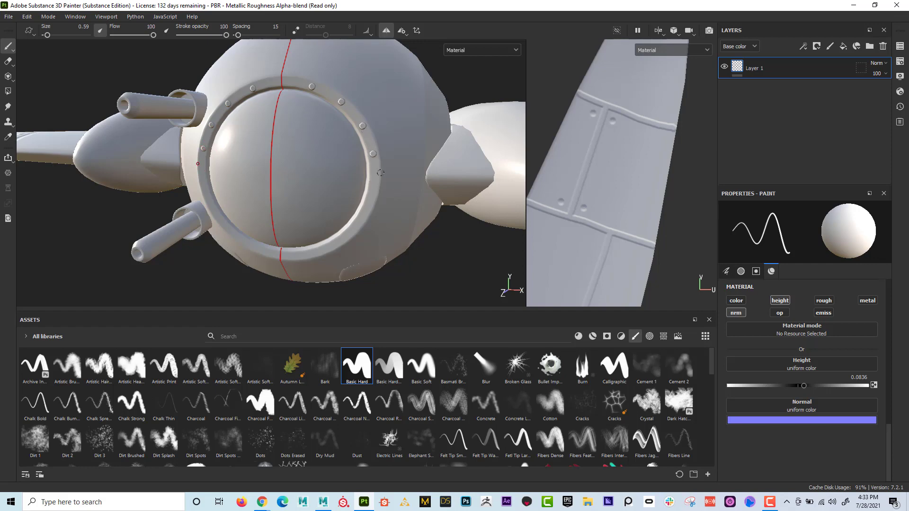
# - Undo the mirrored rivets painted on the ring around the front window
pyautogui.press('ctrl')
pyautogui.press('ctrl')
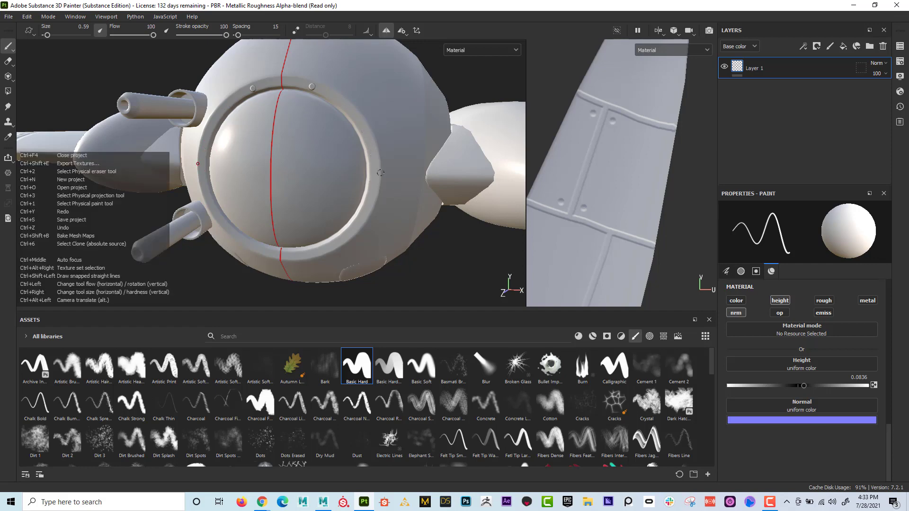
pyautogui.keyDown('alt'); pyautogui.moveTo(332, 122); pyautogui.dragTo(319, 135); pyautogui.keyUp('alt')
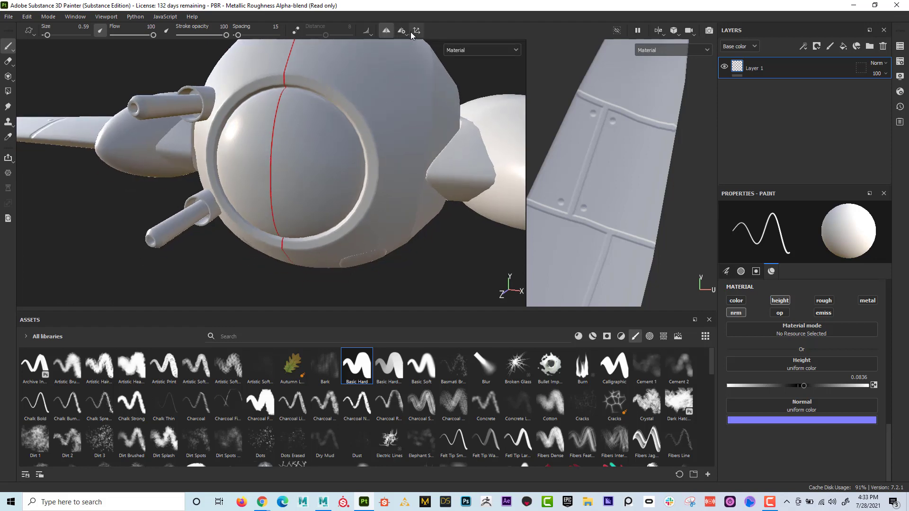
# - Switch to radial symmetry around the Z axis with a count of 12 and an angle span of 330
pyautogui.click(405, 32)
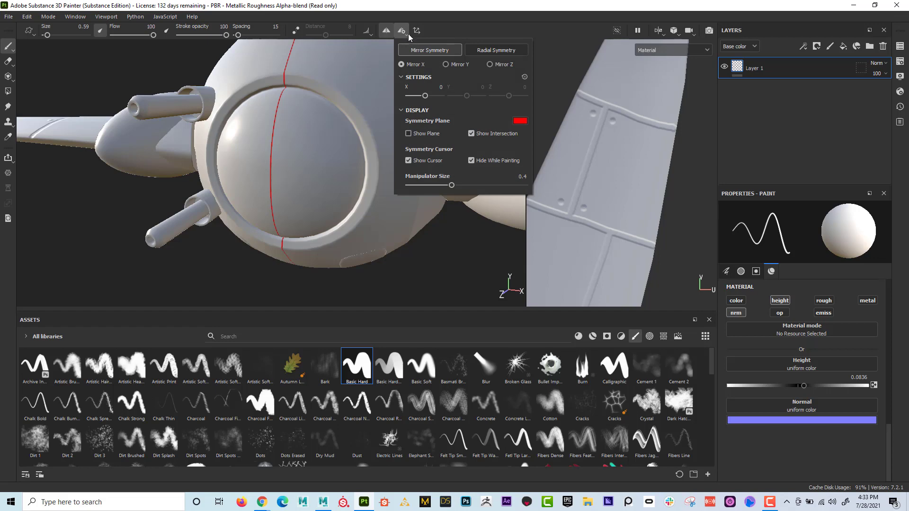
pyautogui.click(482, 50)
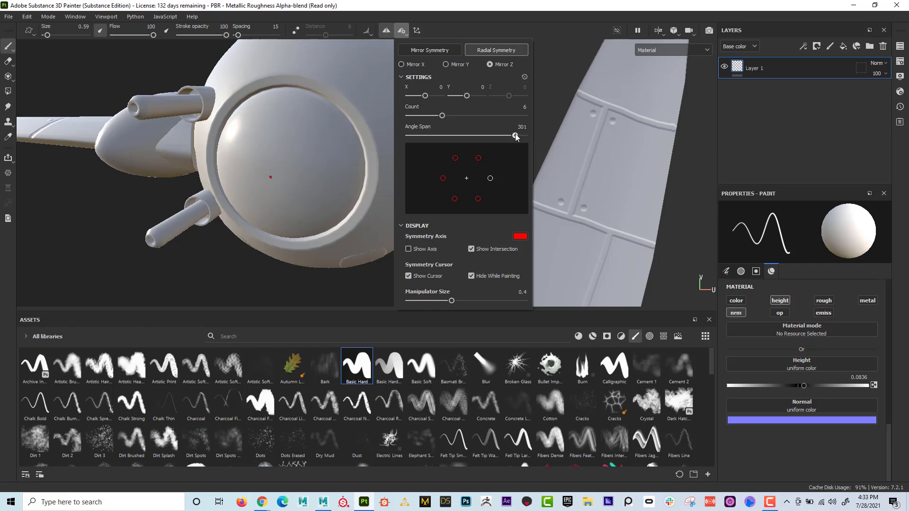
pyautogui.moveTo(516, 136); pyautogui.dragTo(492, 116)
# - Test the radial symmetry with a circle of rivets on the front window's surface, and undo it
pyautogui.click(279, 150)
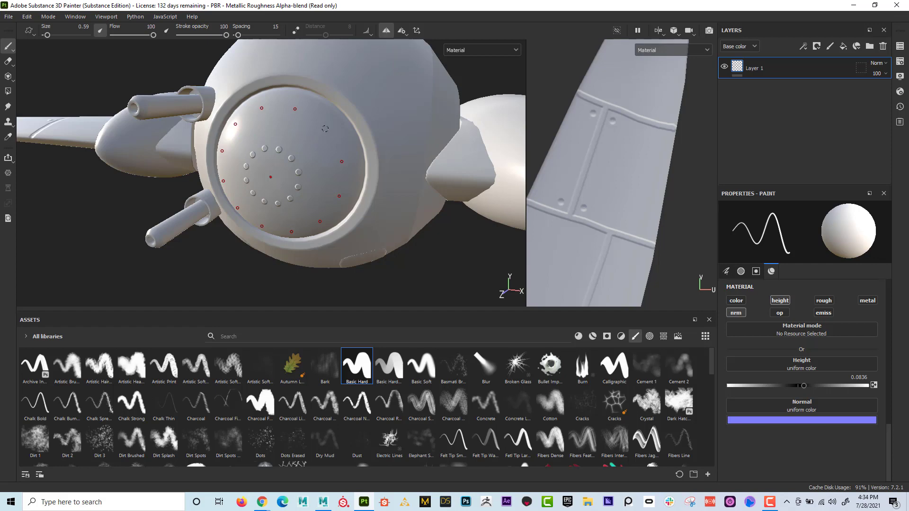
pyautogui.hotkey('ctrl', 'z')
# - Paint a radial circle of rivets on the ring around the front window
pyautogui.keyDown('alt'); pyautogui.moveTo(359, 119); pyautogui.dragTo(393, 120); pyautogui.keyUp('alt')
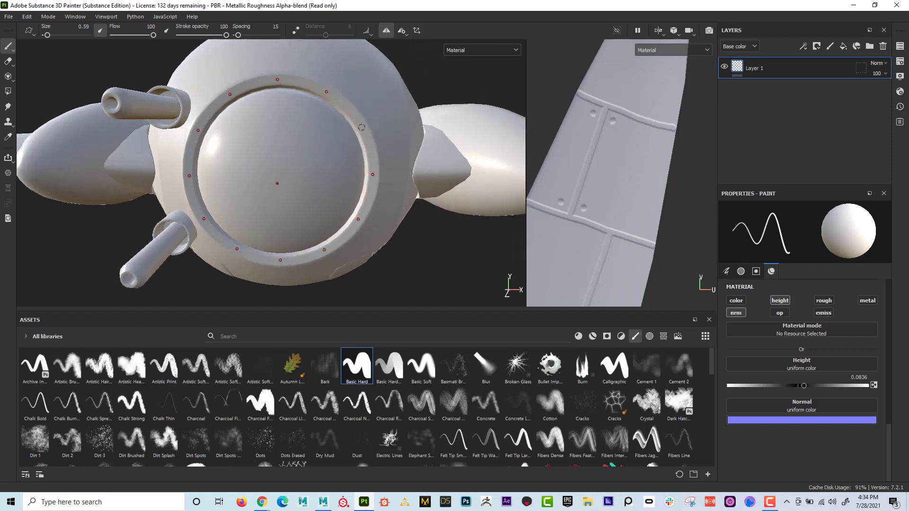
pyautogui.click(361, 127)
pyautogui.keyDown('alt'); pyautogui.moveTo(394, 192); pyautogui.dragTo(360, 167); pyautogui.keyUp('alt')
pyautogui.moveTo(339, 208)
pyautogui.keyDown('alt'); pyautogui.mouseDown()
pyautogui.moveTo(320, 161)
pyautogui.moveTo(315, 179)
pyautogui.moveTo(314, 156)
pyautogui.moveTo(368, 204)
pyautogui.moveTo(345, 194)
pyautogui.moveTo(319, 154)
pyautogui.moveTo(364, 219)
pyautogui.mouseUp(); pyautogui.keyUp('alt')
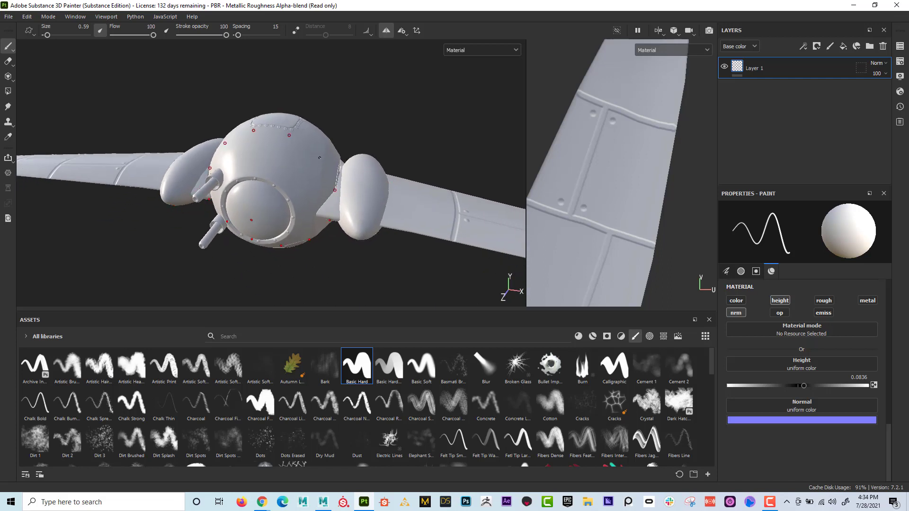
# - Show the symmetry manipulator and move the radial centre along X onto the engine beside the body
pyautogui.keyDown('alt'); pyautogui.moveTo(320, 157); pyautogui.dragTo(381, 79); pyautogui.keyUp('alt')
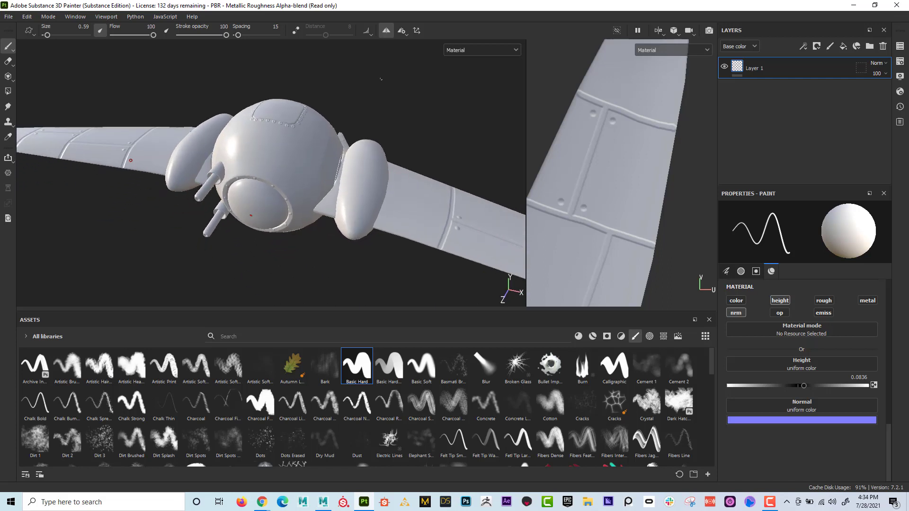
pyautogui.click(419, 33)
pyautogui.keyDown('alt'); pyautogui.moveTo(316, 120); pyautogui.dragTo(334, 114); pyautogui.keyUp('alt')
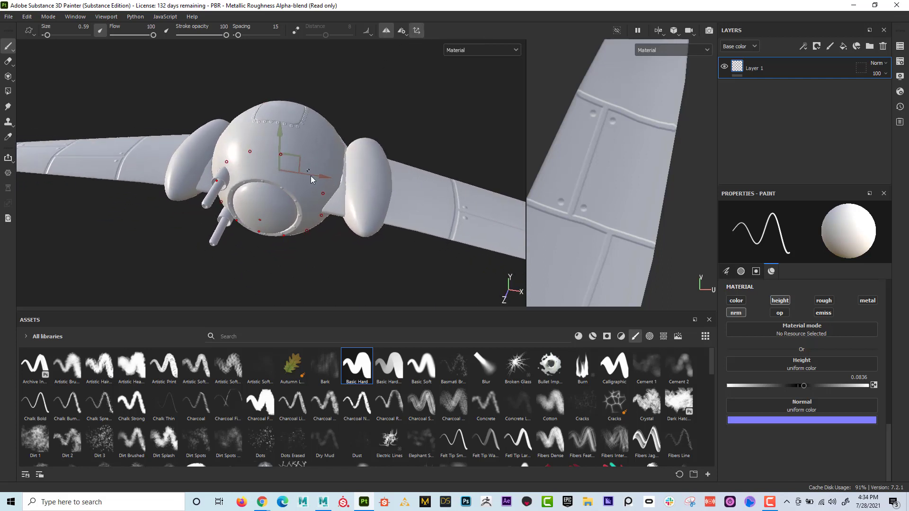
pyautogui.moveTo(322, 179)
pyautogui.mouseDown()
pyautogui.moveTo(382, 182)
pyautogui.moveTo(321, 177)
pyautogui.mouseUp()
pyautogui.moveTo(315, 199)
pyautogui.keyDown('alt'); pyautogui.mouseDown()
pyautogui.moveTo(314, 174)
pyautogui.moveTo(335, 196)
pyautogui.moveTo(412, 192)
pyautogui.mouseUp(); pyautogui.keyUp('alt')
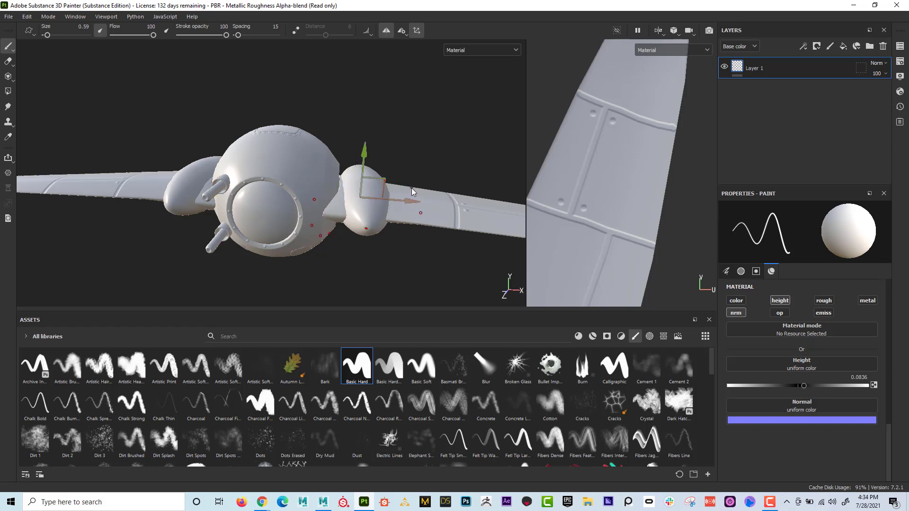
pyautogui.keyDown('alt'); pyautogui.moveTo(335, 220); pyautogui.dragTo(337, 183); pyautogui.keyUp('alt')
pyautogui.keyDown('alt'); pyautogui.moveTo(338, 184); pyautogui.dragTo(501, 195, button='right'); pyautogui.keyUp('alt')
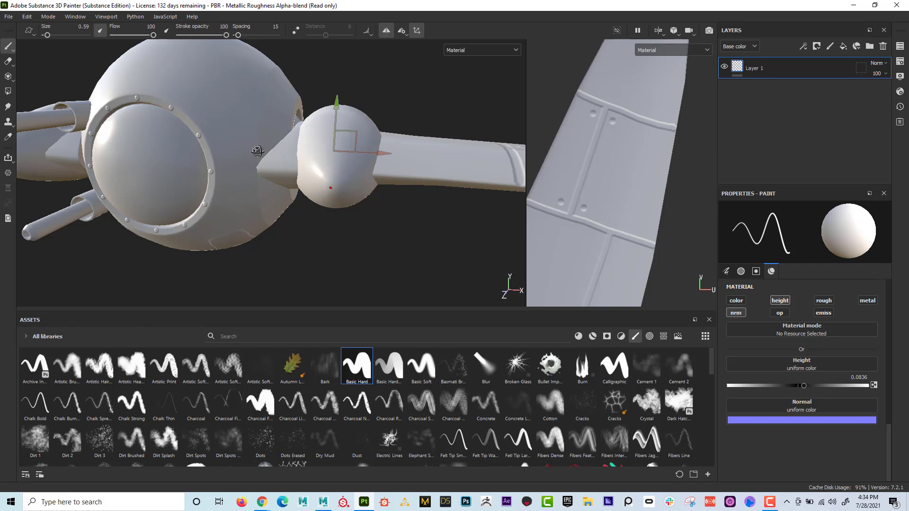
pyautogui.keyDown('alt'); pyautogui.moveTo(258, 151); pyautogui.dragTo(113, 161); pyautogui.keyUp('alt')
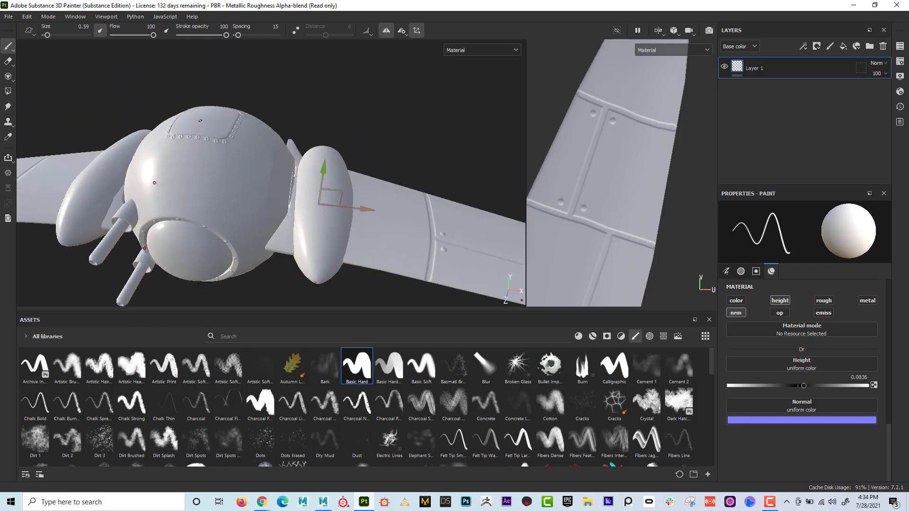
# - Change the radial symmetry axis to Y and move its centre onto the hatch on top of the body
pyautogui.click(402, 30)
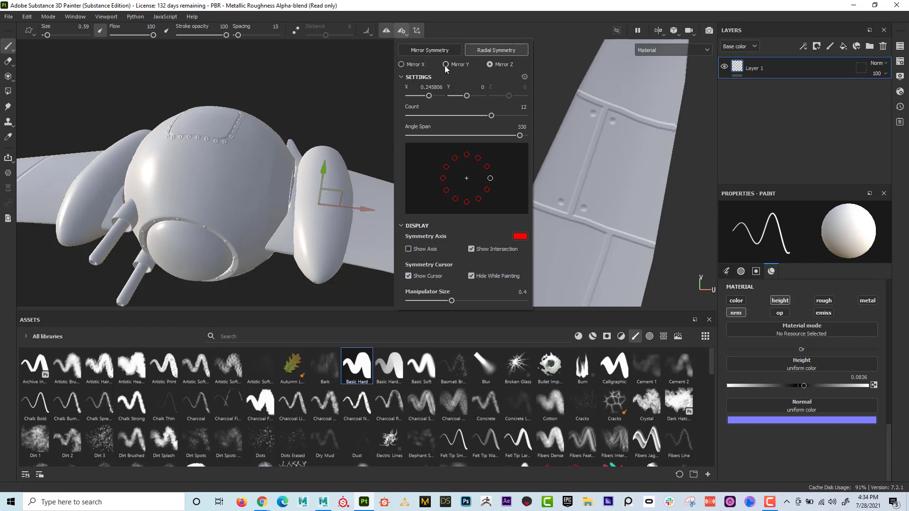
pyautogui.click(446, 65)
pyautogui.keyDown('alt'); pyautogui.moveTo(285, 179); pyautogui.dragTo(200, 169, button='right'); pyautogui.keyUp('alt')
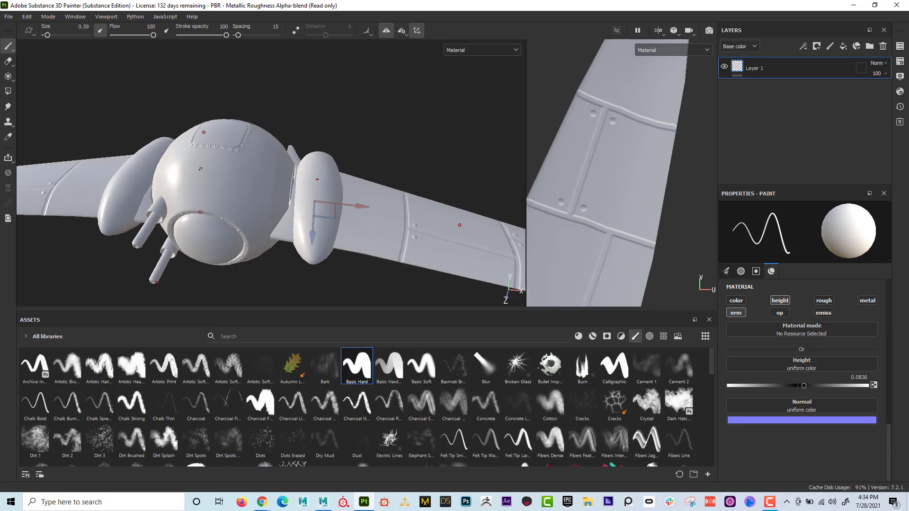
pyautogui.keyDown('alt'); pyautogui.moveTo(201, 169); pyautogui.dragTo(204, 185); pyautogui.keyUp('alt')
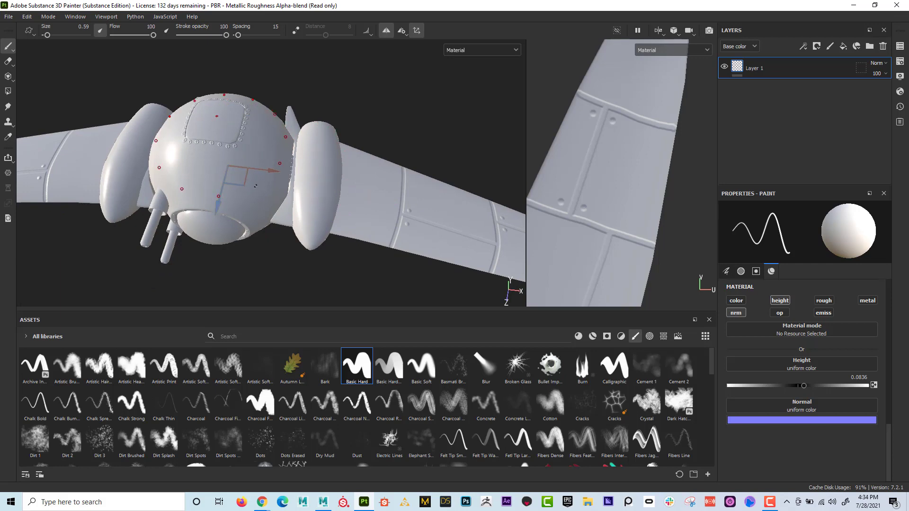
pyautogui.keyDown('alt'); pyautogui.moveTo(213, 122); pyautogui.dragTo(213, 115); pyautogui.keyUp('alt')
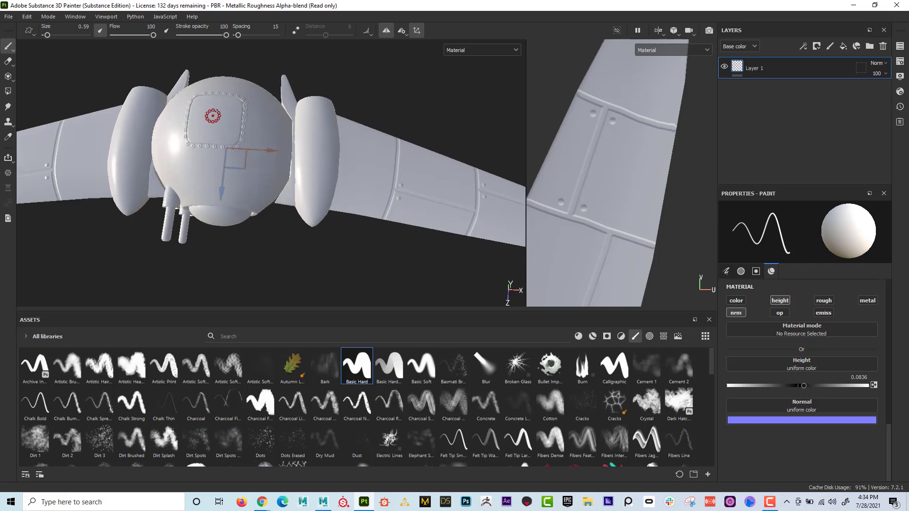
pyautogui.keyDown('alt'); pyautogui.moveTo(216, 112); pyautogui.dragTo(230, 140, button='middle'); pyautogui.keyUp('alt')
pyautogui.keyDown('alt'); pyautogui.moveTo(280, 159); pyautogui.dragTo(335, 157, button='right'); pyautogui.keyUp('alt')
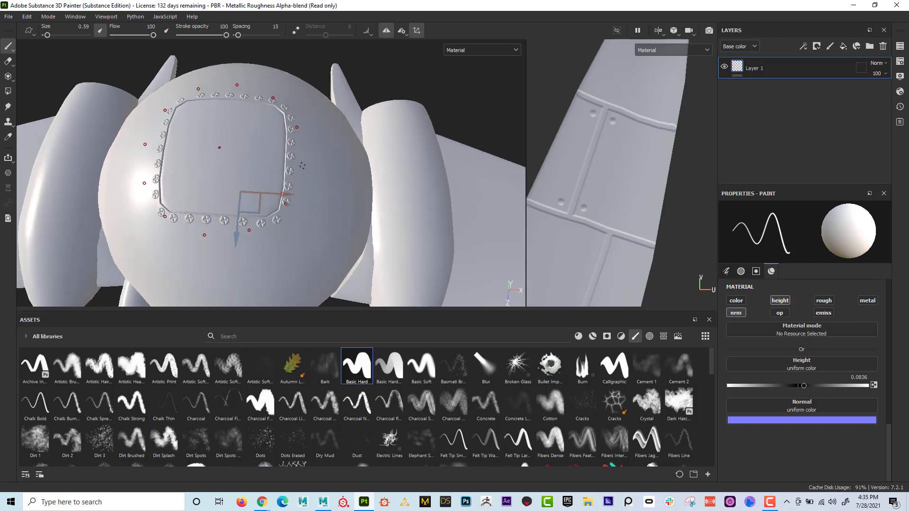
# - Reset the radial centre's X and Z offsets to 0, and shift it along Z to the middle of the hatch
pyautogui.click(402, 32)
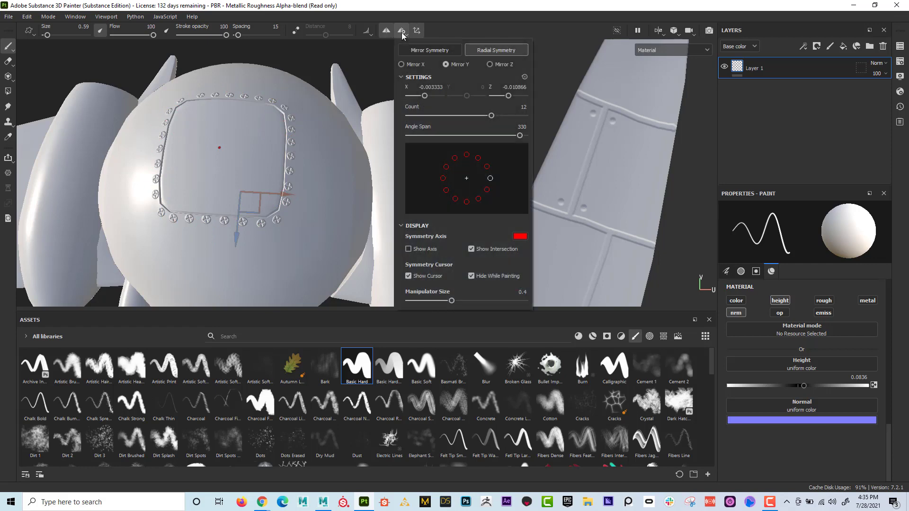
pyautogui.doubleClick(440, 88)
pyautogui.write('0')
pyautogui.press('Return')
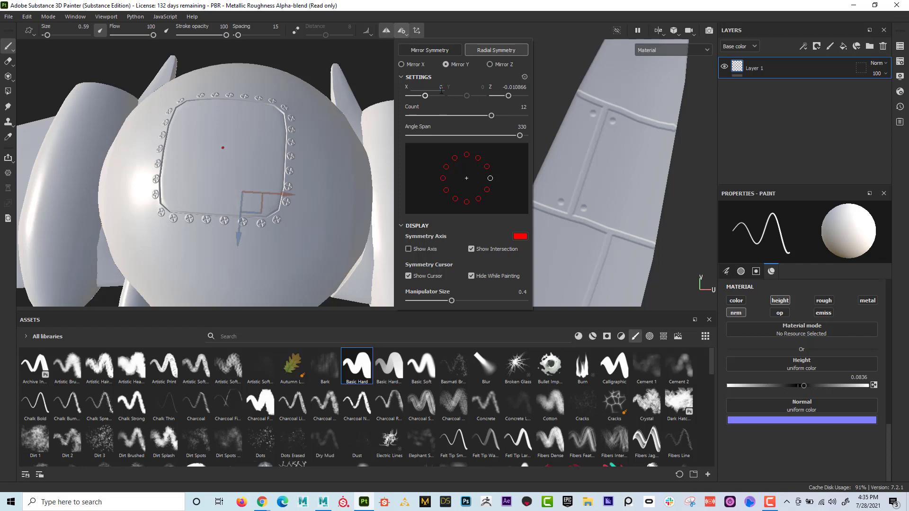
pyautogui.doubleClick(522, 88)
pyautogui.write('0')
pyautogui.press('Return')
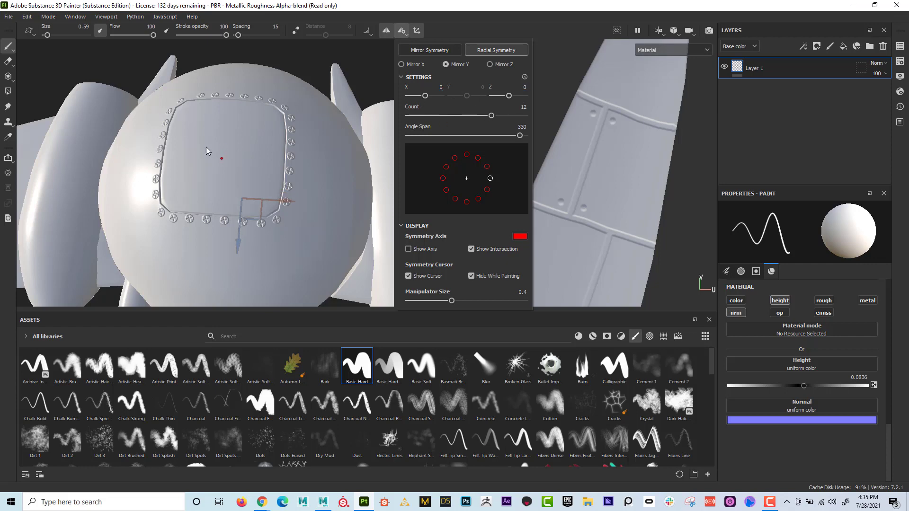
pyautogui.click(238, 241)
pyautogui.moveTo(238, 241); pyautogui.dragTo(239, 235)
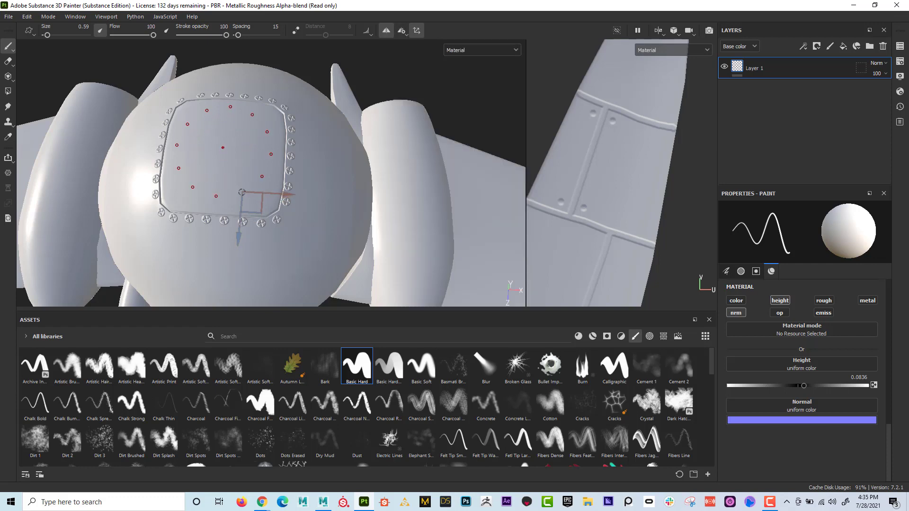
# - Paint a radial ring of zigzag strokes on the top hatch, and add finer strokes to it with brush size 0.3
pyautogui.click(238, 194)
pyautogui.moveTo(234, 195)
pyautogui.mouseDown()
pyautogui.moveTo(225, 194)
pyautogui.moveTo(227, 178)
pyautogui.mouseUp()
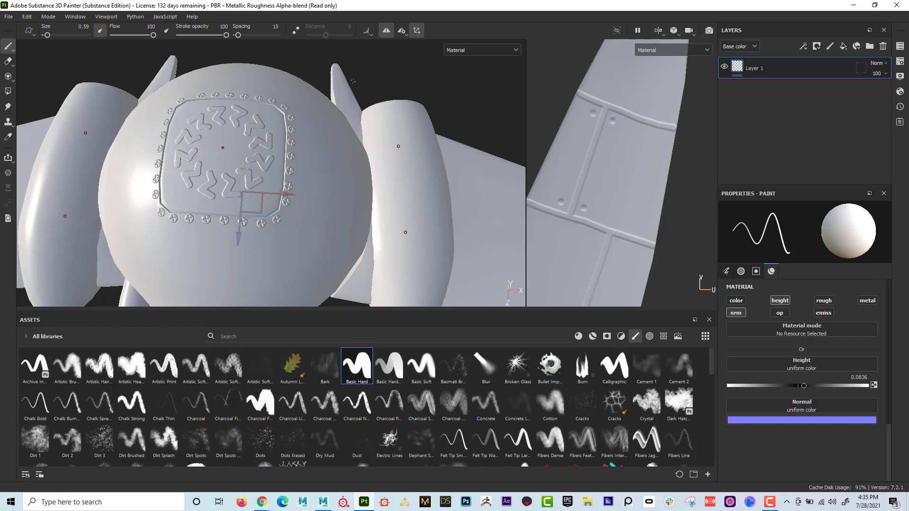
pyautogui.keyDown('alt'); pyautogui.moveTo(332, 86); pyautogui.dragTo(160, 75); pyautogui.keyUp('alt')
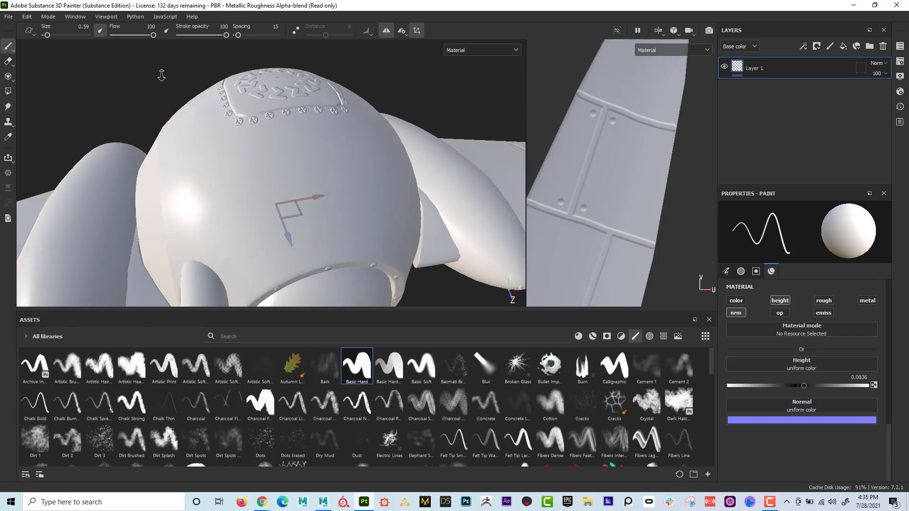
pyautogui.moveTo(232, 125)
pyautogui.keyDown('alt'); pyautogui.mouseDown()
pyautogui.moveTo(150, 136)
pyautogui.moveTo(194, 156)
pyautogui.mouseUp(); pyautogui.keyUp('alt')
pyautogui.scroll(3, 195, 157)
pyautogui.moveTo(388, 152)
pyautogui.keyDown('alt'); pyautogui.mouseDown()
pyautogui.moveTo(350, 114)
pyautogui.moveTo(338, 139)
pyautogui.mouseUp(); pyautogui.keyUp('alt')
pyautogui.keyDown('alt'); pyautogui.moveTo(338, 139); pyautogui.dragTo(372, 114, button='right'); pyautogui.keyUp('alt')
pyautogui.keyDown('alt'); pyautogui.moveTo(371, 113); pyautogui.dragTo(375, 150, button='middle'); pyautogui.keyUp('alt')
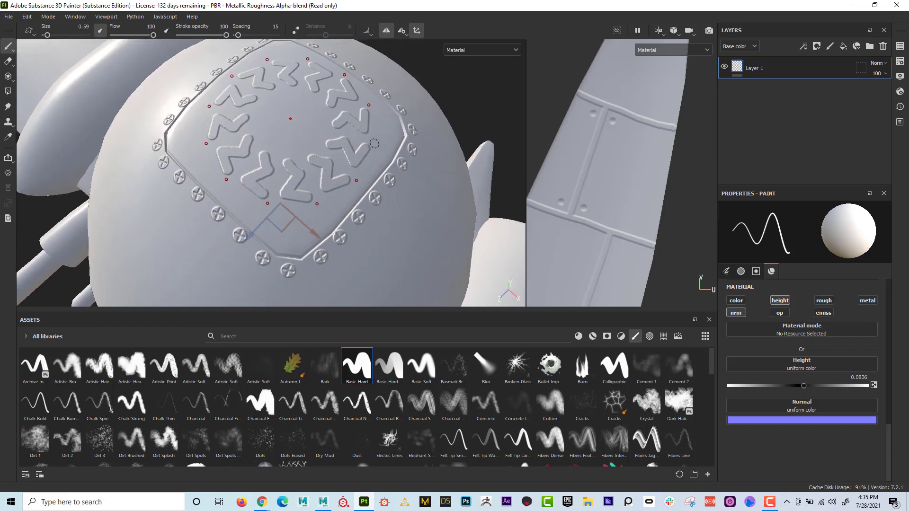
pyautogui.press('[')
pyautogui.click(356, 137)
pyautogui.keyDown('alt'); pyautogui.moveTo(356, 136); pyautogui.dragTo(363, 119); pyautogui.keyUp('alt')
pyautogui.scroll(-5, 370, 151)
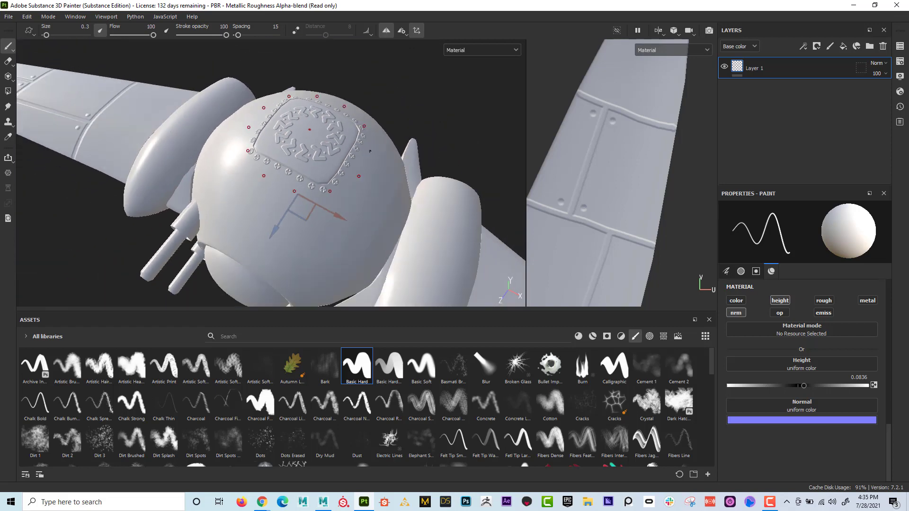
# - Examine the painted hatch, front window and wing panel details from several angles around the whole ship
pyautogui.keyDown('alt'); pyautogui.moveTo(370, 151); pyautogui.dragTo(224, 114); pyautogui.keyUp('alt')
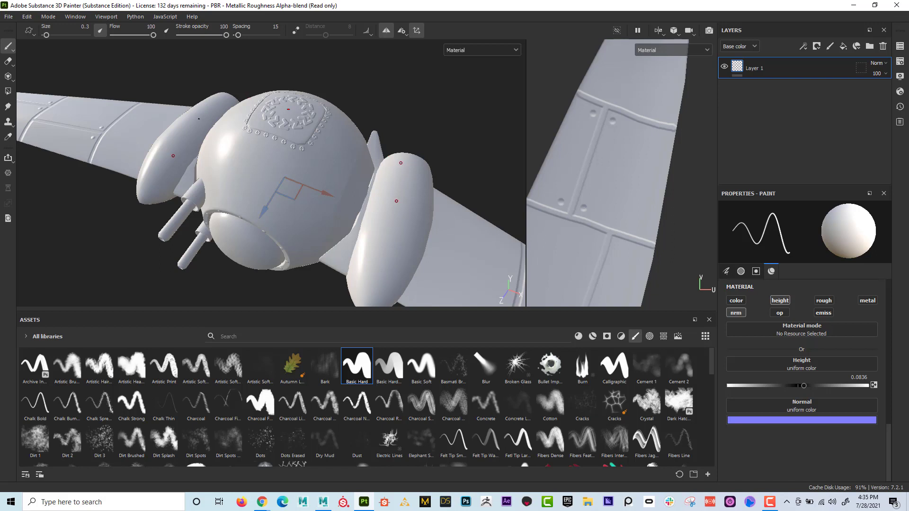
pyautogui.keyDown('alt'); pyautogui.moveTo(372, 246); pyautogui.dragTo(310, 212, button='right'); pyautogui.keyUp('alt')
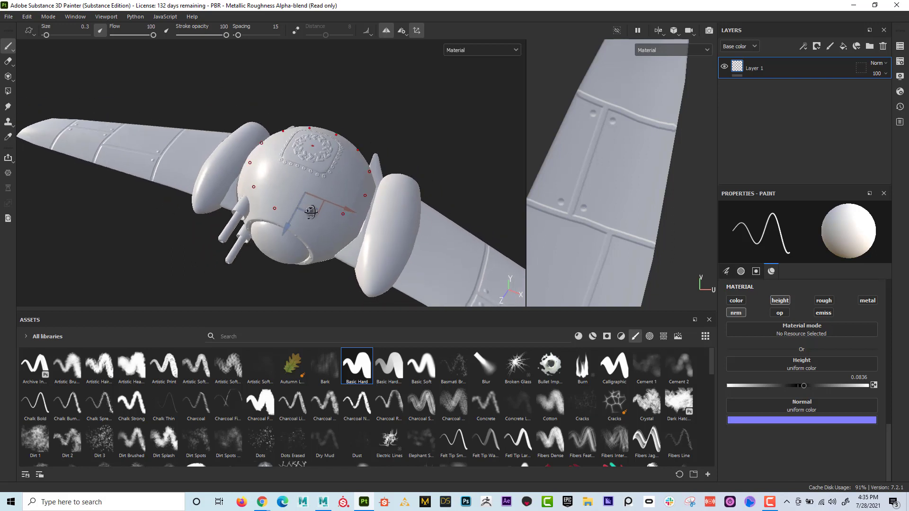
pyautogui.keyDown('alt'); pyautogui.moveTo(311, 211); pyautogui.dragTo(213, 187); pyautogui.keyUp('alt')
pyautogui.keyDown('alt'); pyautogui.moveTo(213, 187); pyautogui.dragTo(158, 193, button='right'); pyautogui.keyUp('alt')
pyautogui.keyDown('alt'); pyautogui.moveTo(158, 193); pyautogui.dragTo(260, 156); pyautogui.keyUp('alt')
pyautogui.keyDown('alt'); pyautogui.moveTo(222, 228); pyautogui.dragTo(459, 274, button='right'); pyautogui.keyUp('alt')
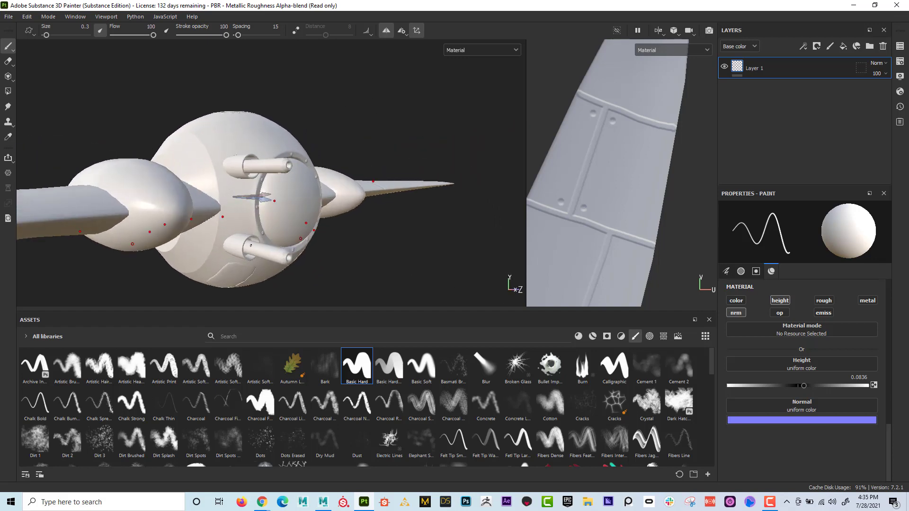
pyautogui.keyDown('alt'); pyautogui.moveTo(251, 245); pyautogui.dragTo(273, 204); pyautogui.keyUp('alt')
pyautogui.keyDown('alt'); pyautogui.moveTo(218, 214); pyautogui.dragTo(157, 199, button='right'); pyautogui.keyUp('alt')
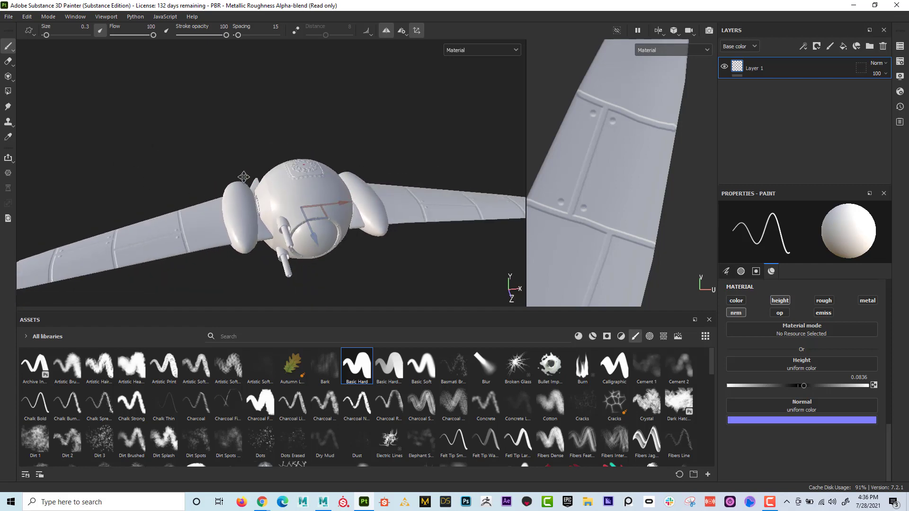
pyautogui.keyDown('alt'); pyautogui.moveTo(265, 228); pyautogui.dragTo(263, 187, button='middle'); pyautogui.keyUp('alt')
pyautogui.keyDown('alt'); pyautogui.moveTo(270, 191); pyautogui.dragTo(323, 191); pyautogui.keyUp('alt')
pyautogui.keyDown('alt'); pyautogui.moveTo(324, 190); pyautogui.dragTo(361, 183, button='right'); pyautogui.keyUp('alt')
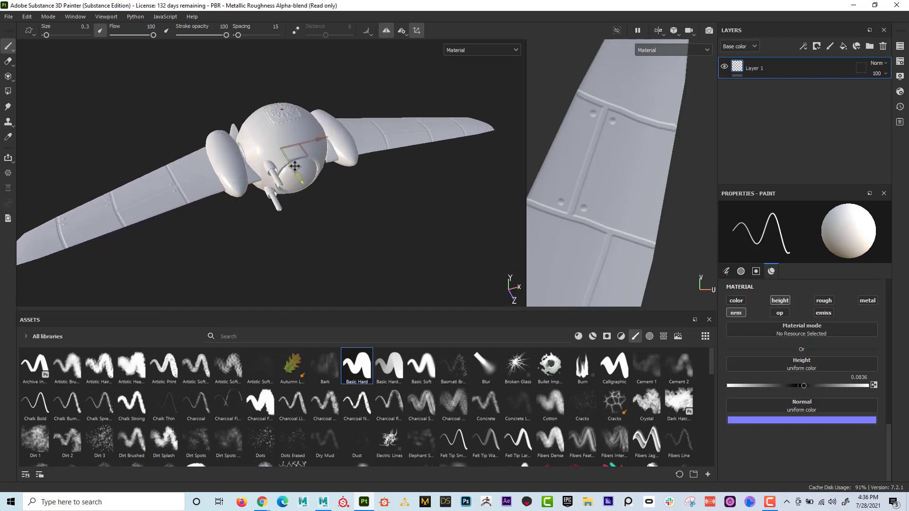
pyautogui.keyDown('alt'); pyautogui.moveTo(297, 172); pyautogui.dragTo(343, 167, button='middle'); pyautogui.keyUp('alt')
pyautogui.keyDown('alt'); pyautogui.moveTo(372, 163); pyautogui.dragTo(394, 162); pyautogui.keyUp('alt')
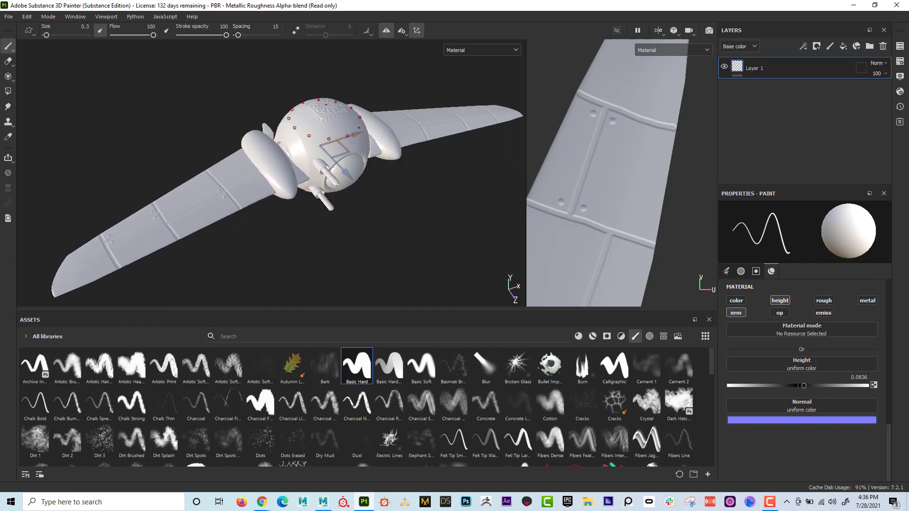
# - Start a texture export and set its output directory to the SubstancePainter_QuickStart folder on the Desktop
pyautogui.click(9, 17)
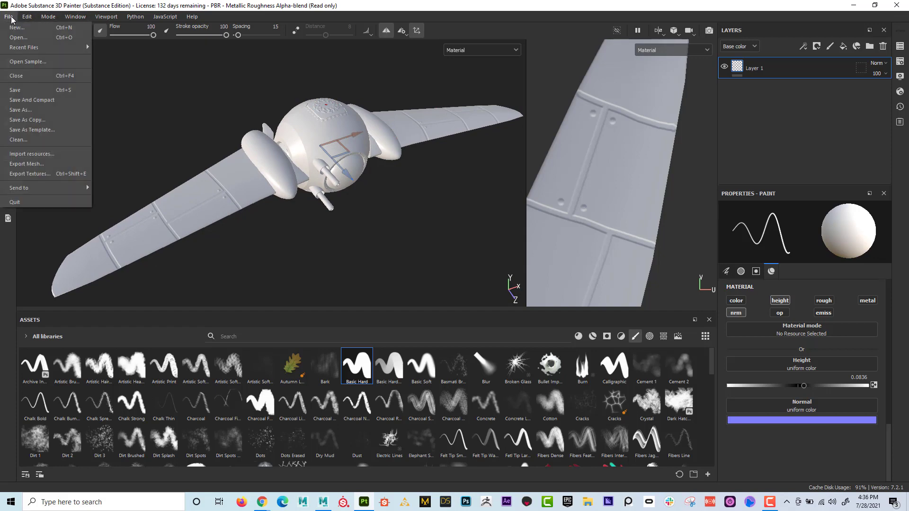
pyautogui.click(53, 175)
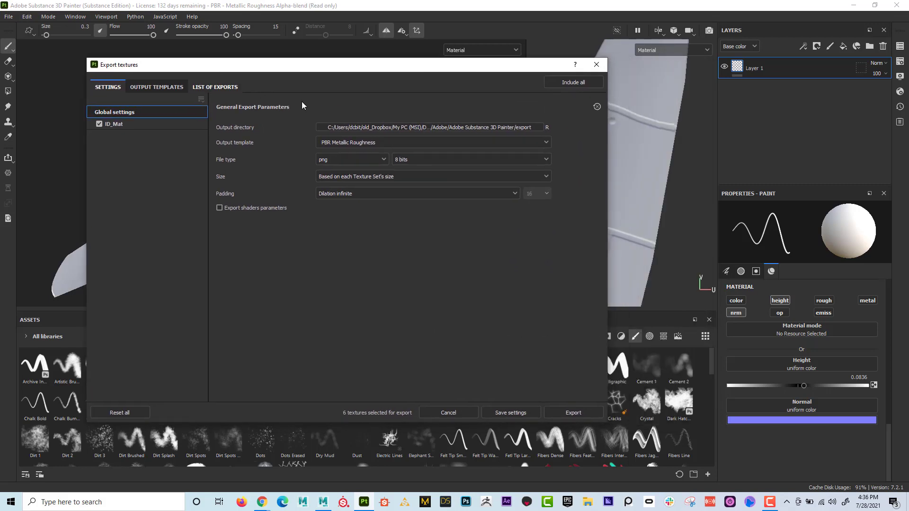
pyautogui.click(370, 127)
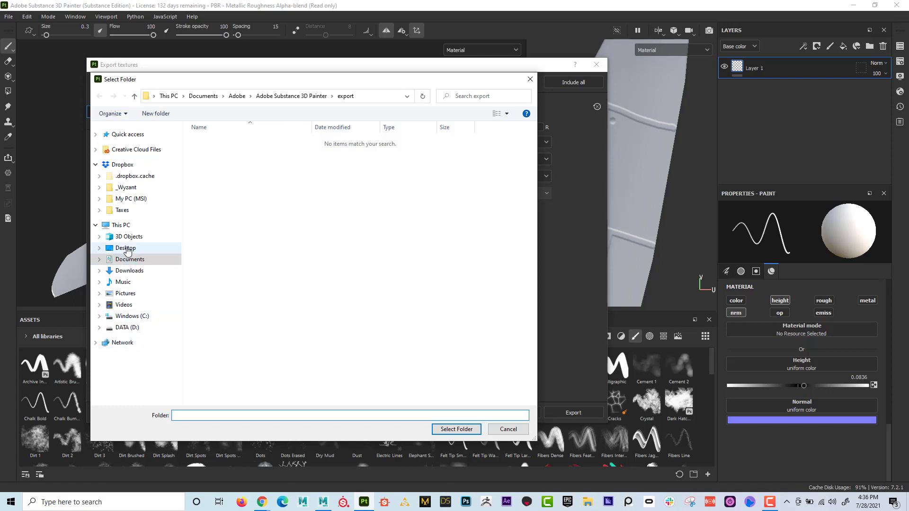
pyautogui.click(126, 248)
pyautogui.doubleClick(219, 144)
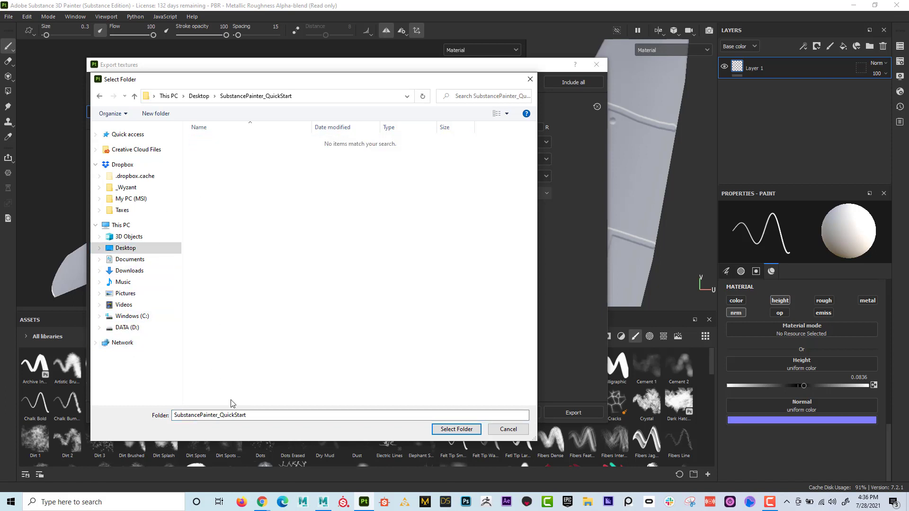
pyautogui.click(456, 429)
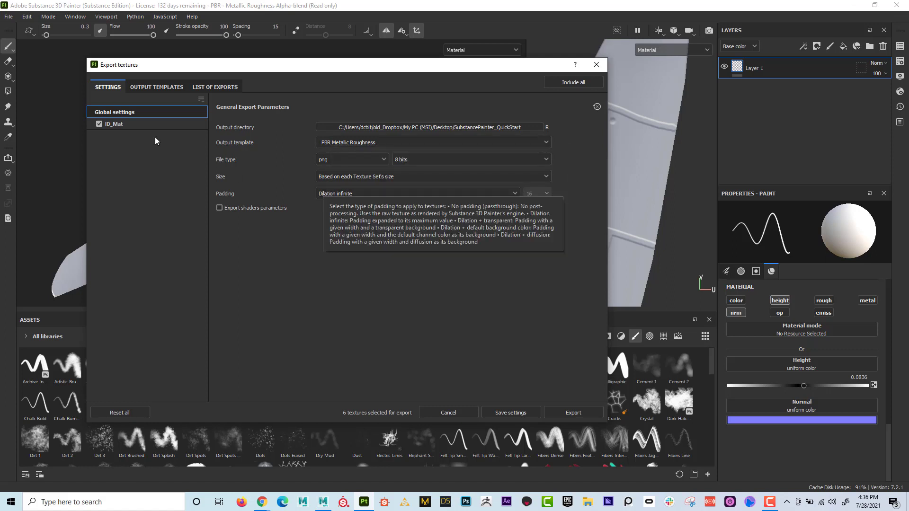
# - Exclude the Emissive, Height, Metallic, Roughness and BaseColor maps from the ID_Mat export, keeping only the Normal map
pyautogui.click(117, 125)
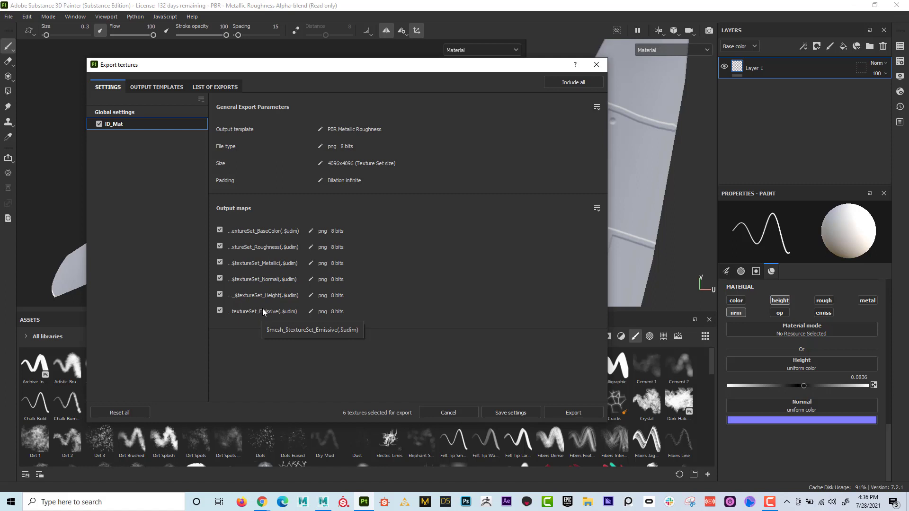
pyautogui.click(220, 310)
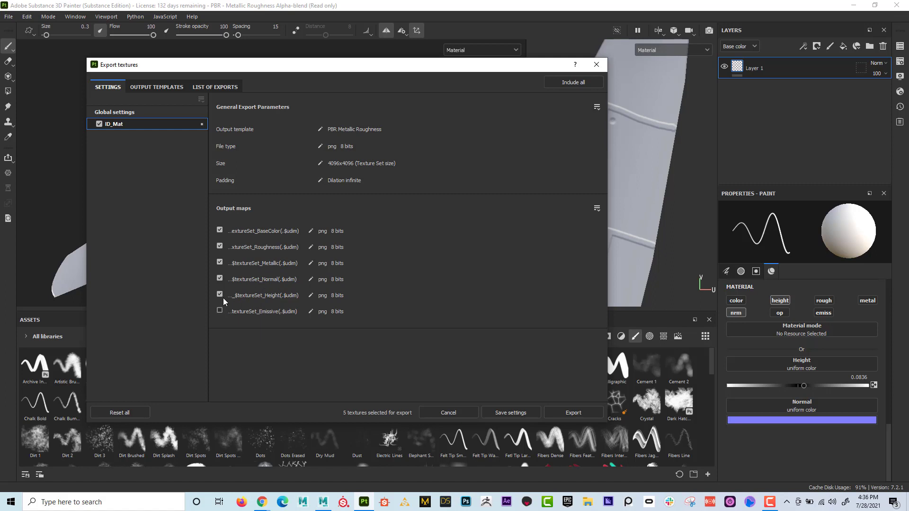
pyautogui.click(220, 295)
pyautogui.click(219, 263)
pyautogui.click(220, 247)
pyautogui.click(221, 232)
# - Review the global and ID_Mat export settings, export the normal map and close the export window
pyautogui.click(116, 113)
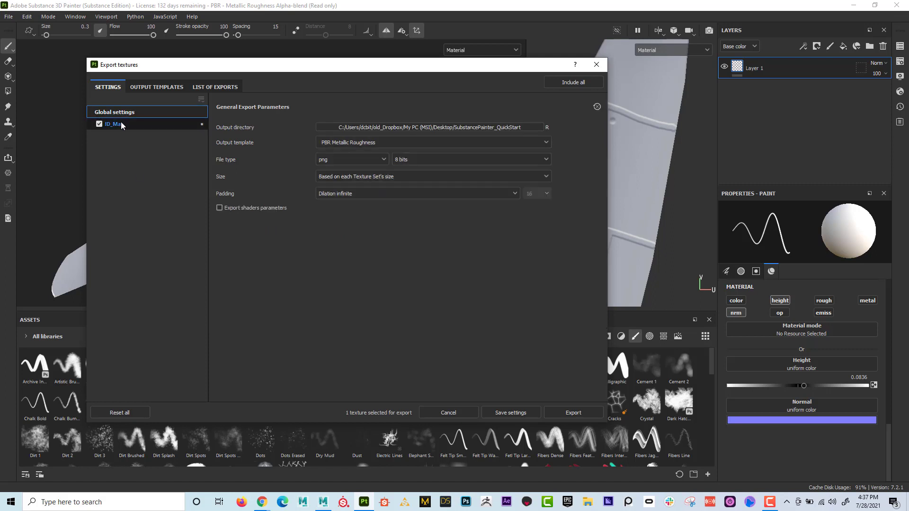
pyautogui.click(116, 124)
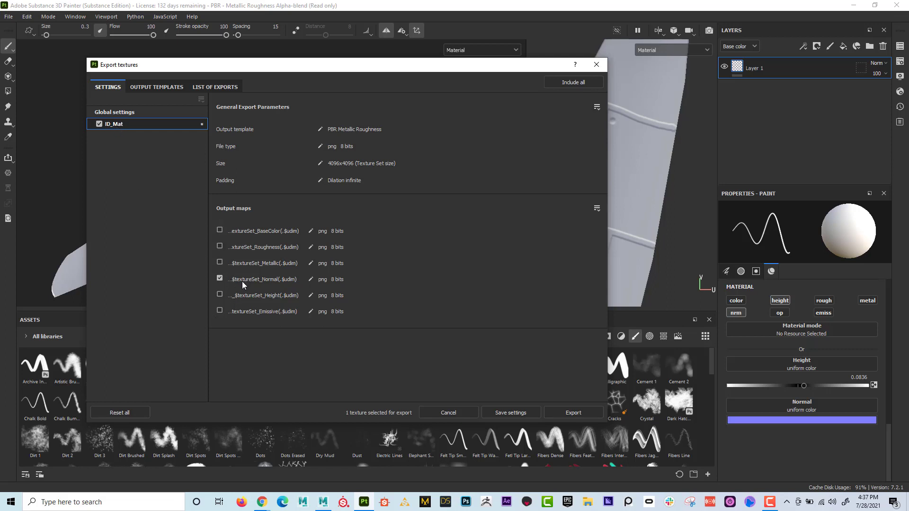
pyautogui.click(128, 113)
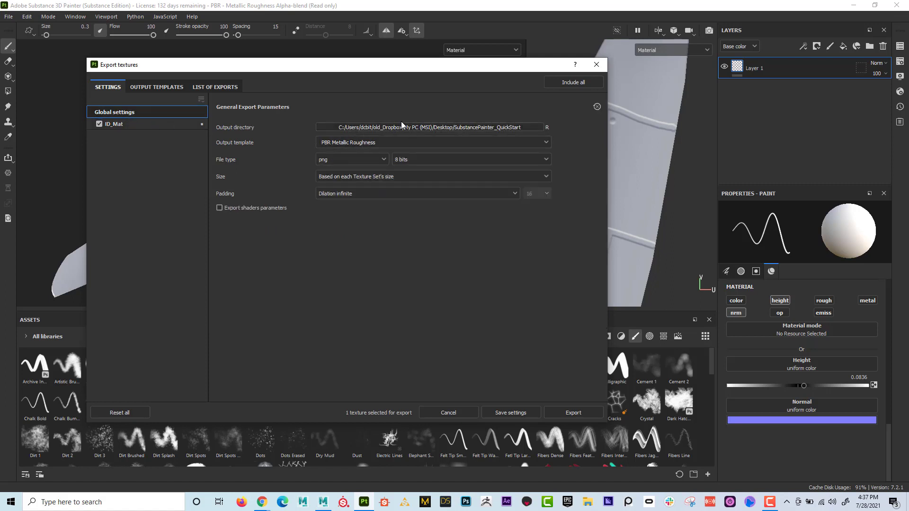
pyautogui.click(574, 413)
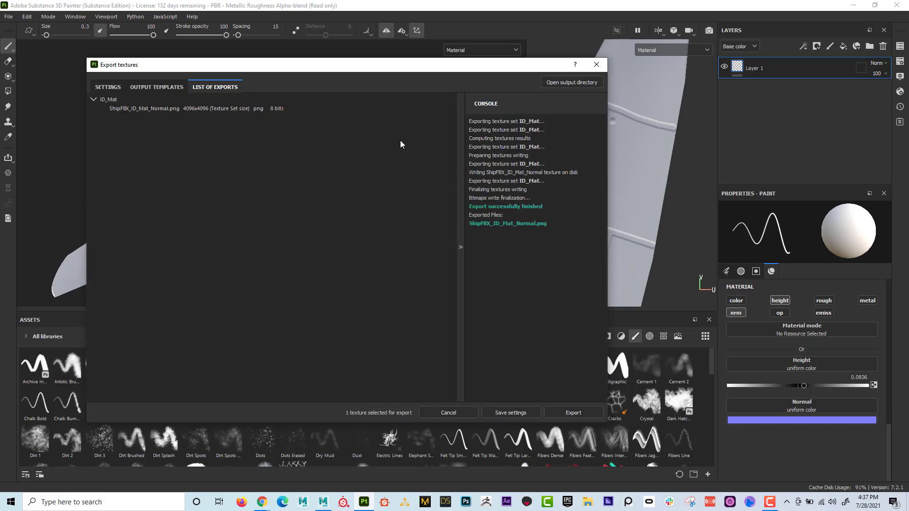
pyautogui.click(597, 64)
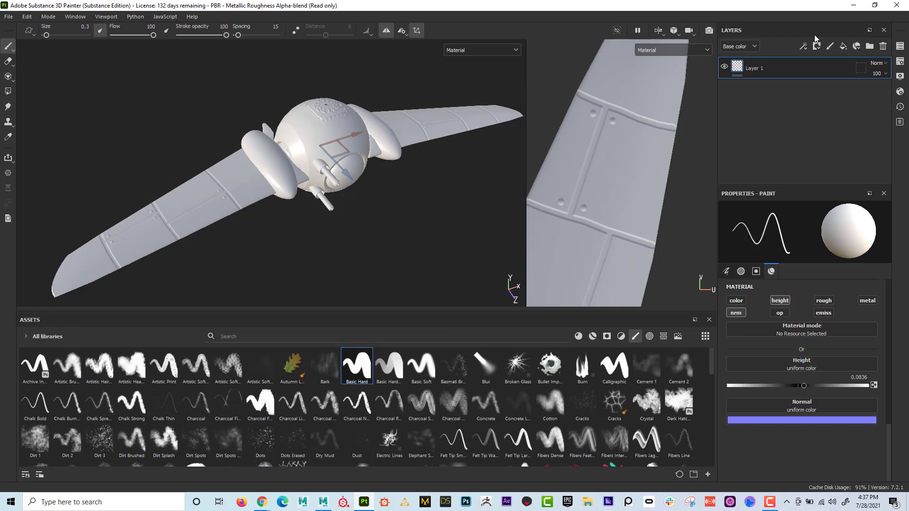
# - Switch to File Explorer, view ShipFBX_ID_Mat_Normal and MaterialID from the Desktop's SubstancePainter_QuickStart folder, and close the image and folder windows
pyautogui.click(587, 502)
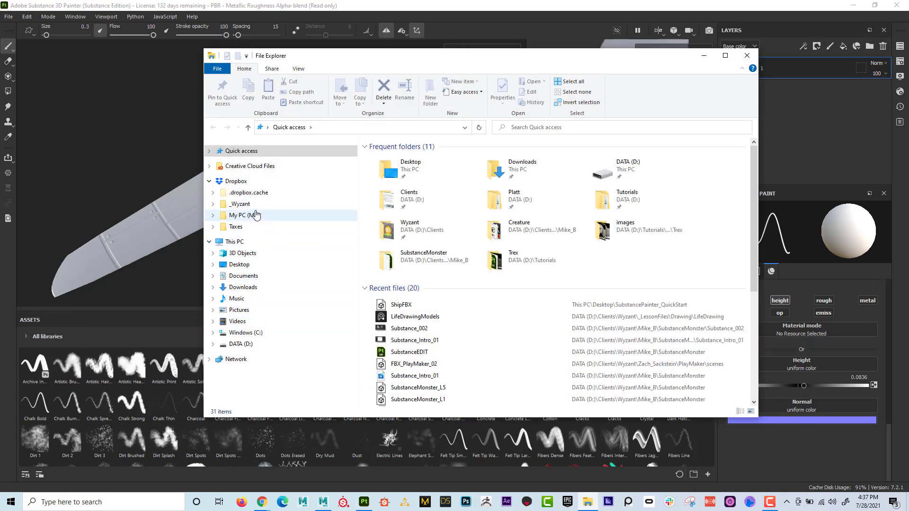
pyautogui.click(276, 264)
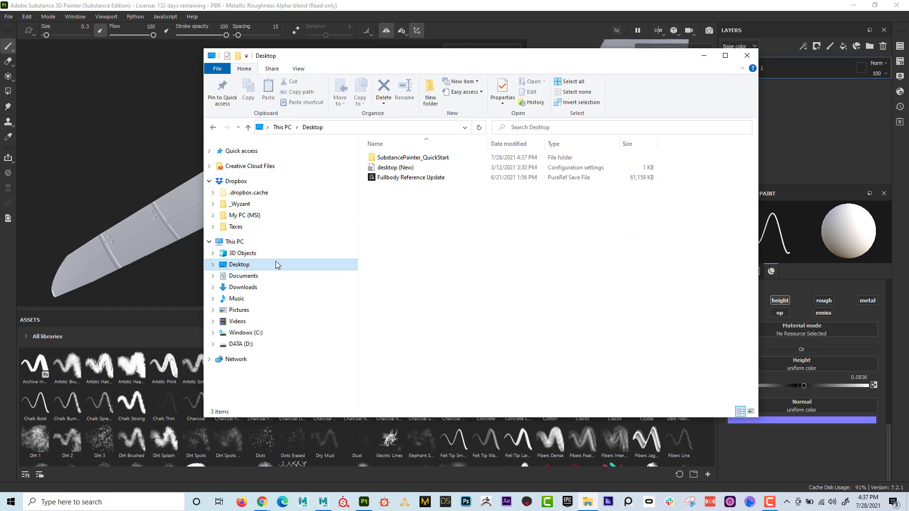
pyautogui.doubleClick(396, 163)
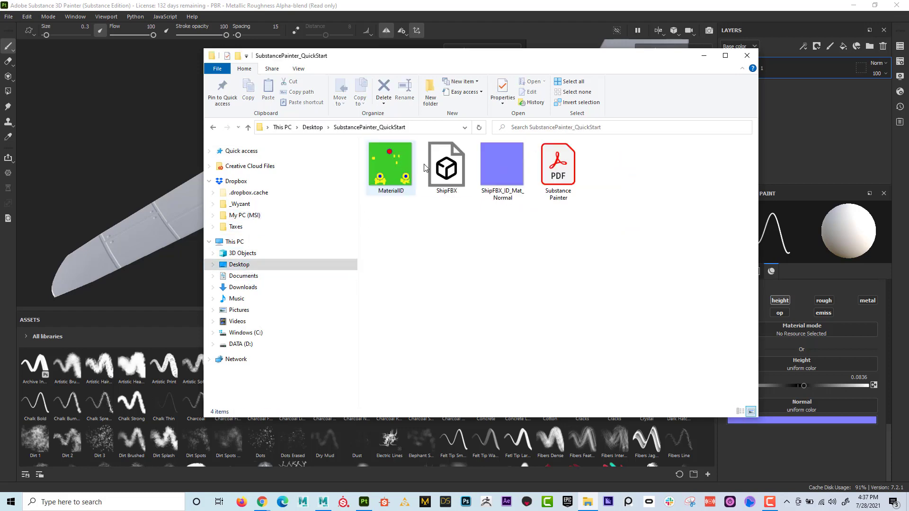
pyautogui.doubleClick(509, 171)
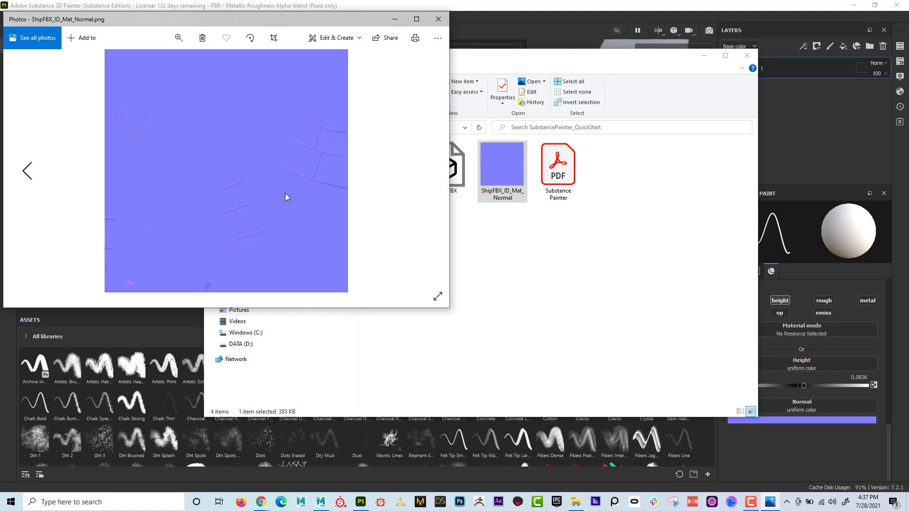
pyautogui.press('Left')
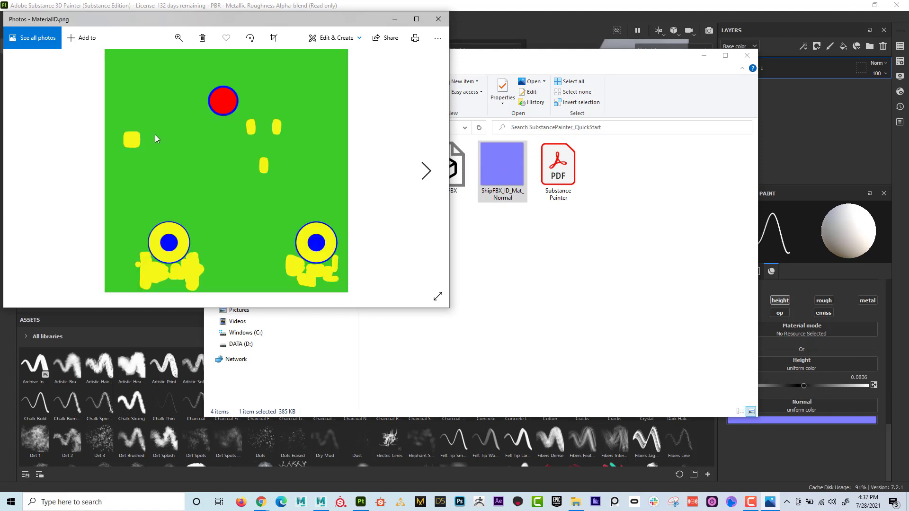
pyautogui.press('Right')
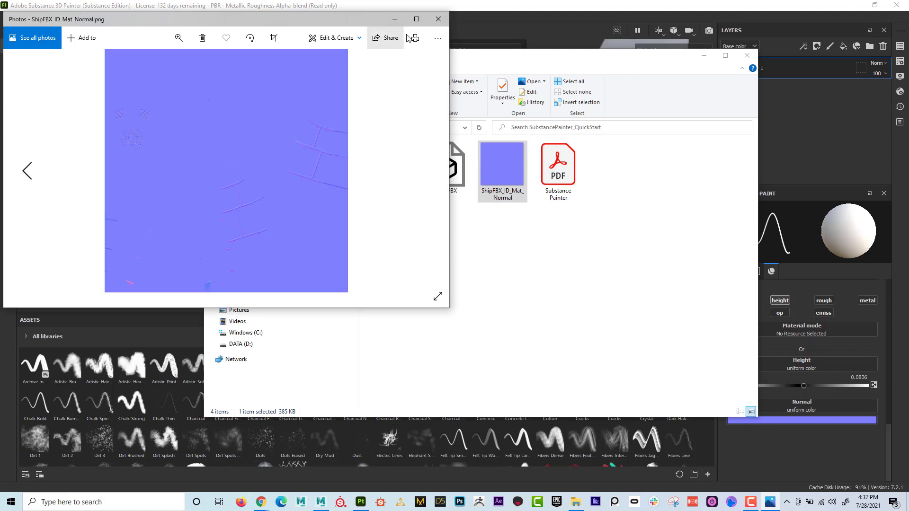
pyautogui.click(439, 19)
pyautogui.click(748, 55)
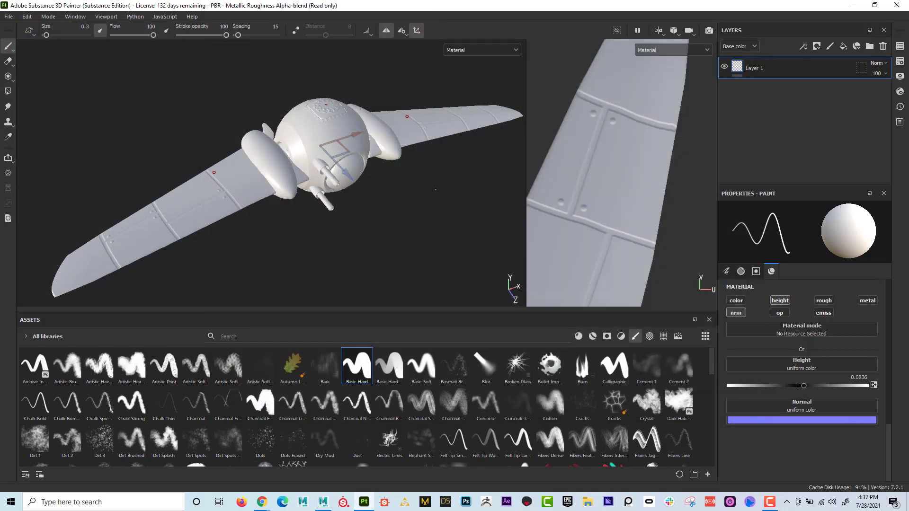
# - Widen the 3D view relative to the UV view and show the ship at an angle from the front
pyautogui.keyDown('alt'); pyautogui.moveTo(359, 207); pyautogui.dragTo(253, 209); pyautogui.keyUp('alt')
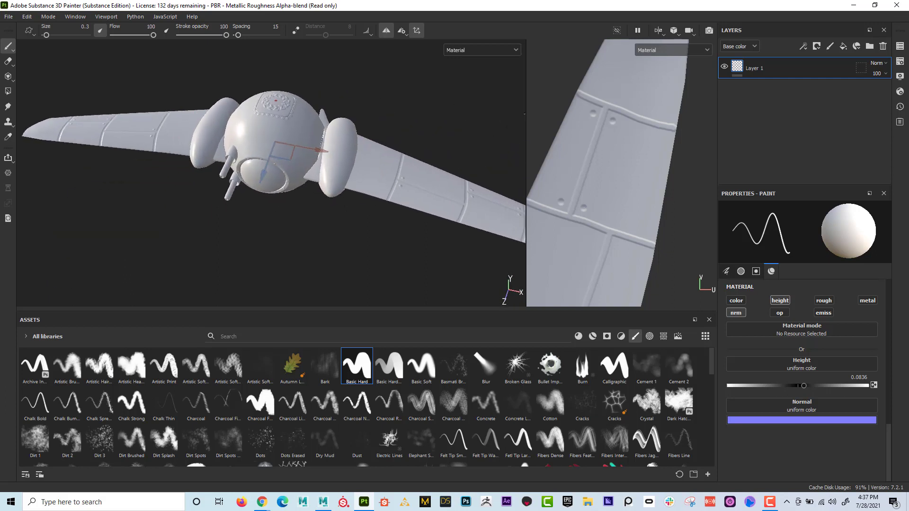
pyautogui.moveTo(527, 114); pyautogui.dragTo(564, 116)
pyautogui.keyDown('alt'); pyautogui.moveTo(413, 136); pyautogui.dragTo(396, 137); pyautogui.keyUp('alt')
pyautogui.keyDown('alt'); pyautogui.moveTo(392, 137); pyautogui.dragTo(371, 138, button='middle'); pyautogui.keyUp('alt')
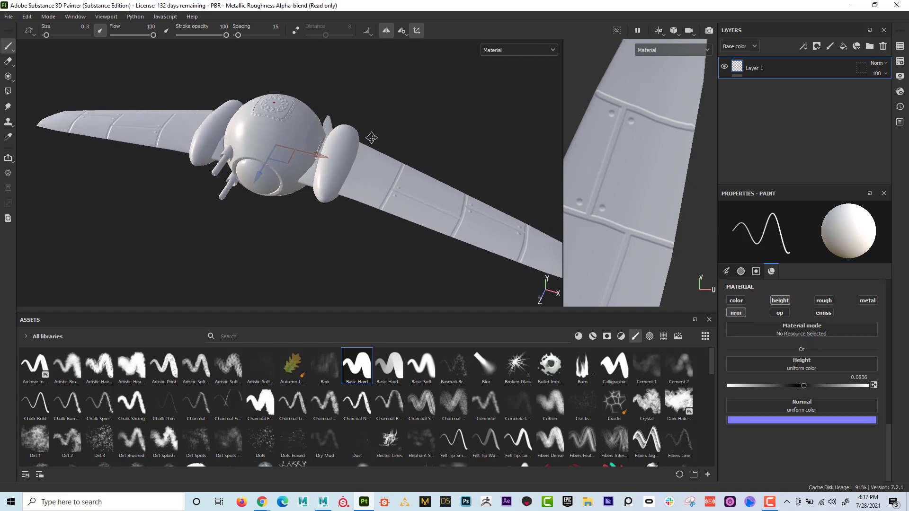
pyautogui.keyDown('alt'); pyautogui.moveTo(372, 138); pyautogui.dragTo(352, 141, button='right'); pyautogui.keyUp('alt')
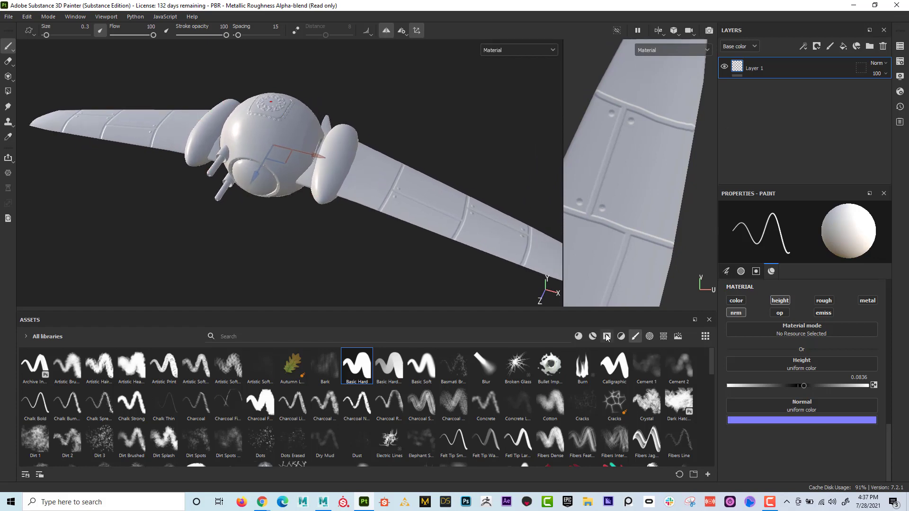
# - Show the materials in the asset library and browse through them
pyautogui.click(580, 336)
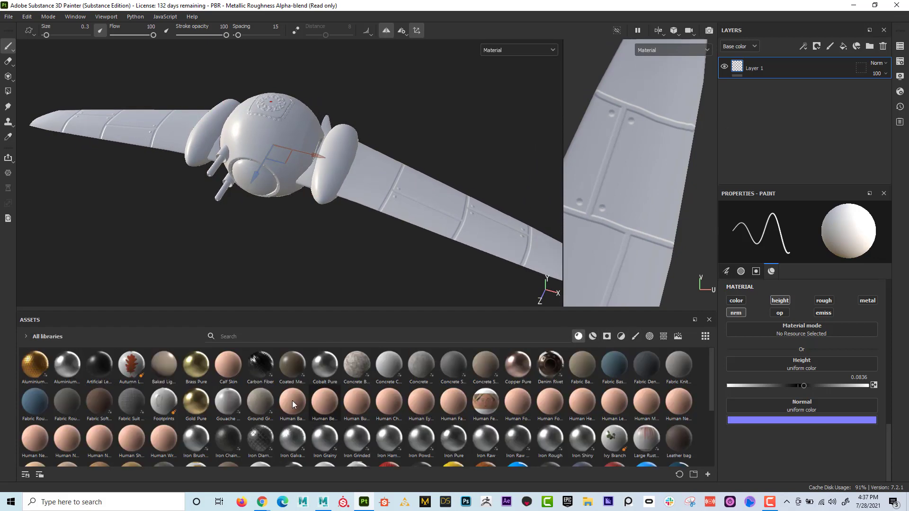
pyautogui.scroll(-3, 291, 396)
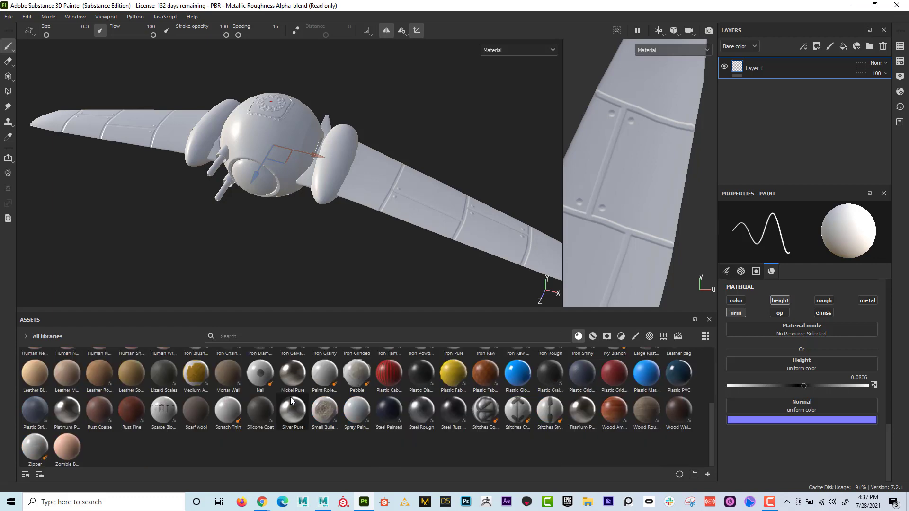
pyautogui.scroll(3, 290, 397)
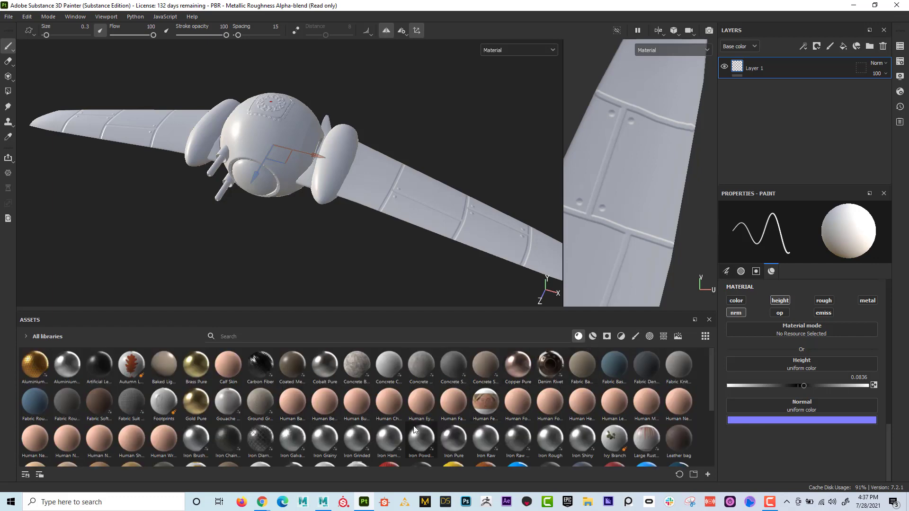
pyautogui.scroll(-3, 412, 426)
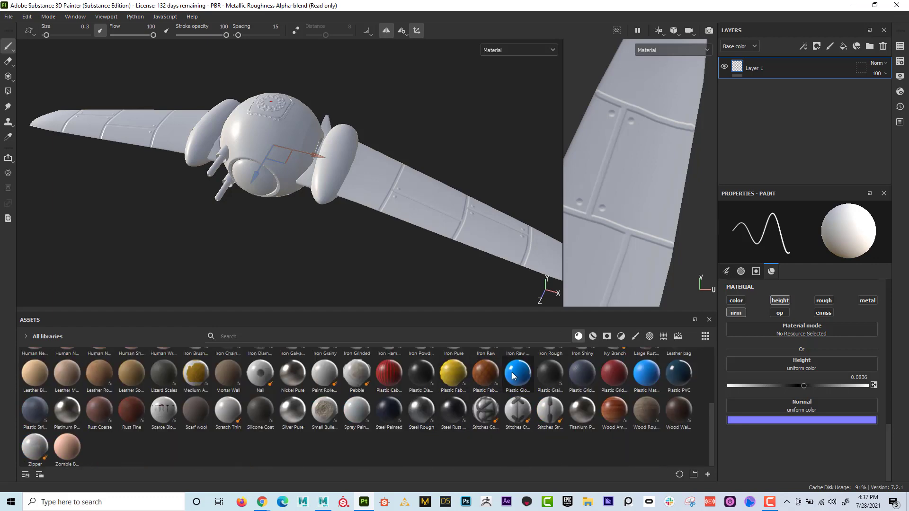
# - Try the Plastic Glossy Pure material on the whole ship and inspect its surface from several front angles
pyautogui.moveTo(515, 376)
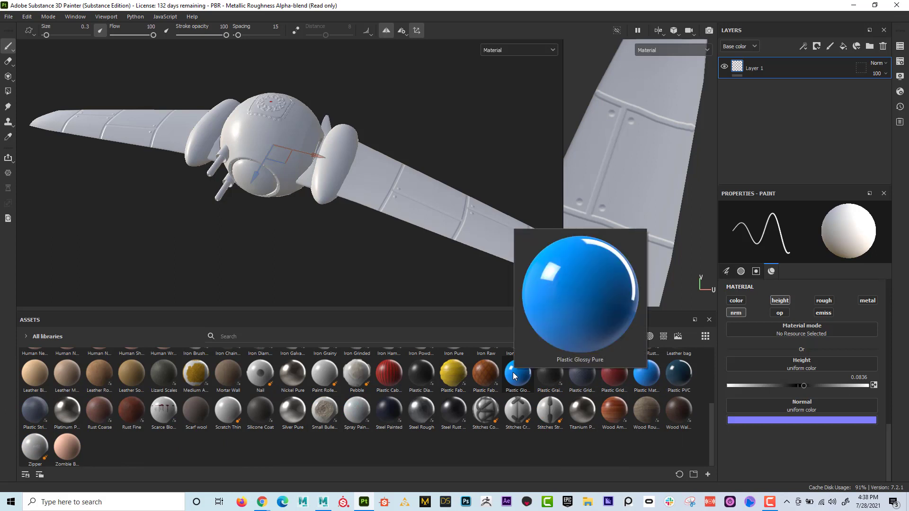
pyautogui.moveTo(515, 376); pyautogui.dragTo(336, 150)
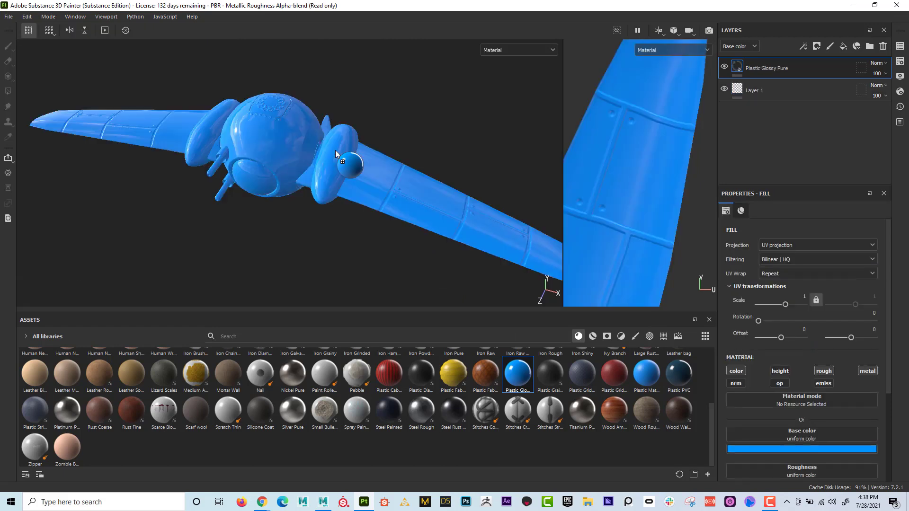
pyautogui.keyDown('alt'); pyautogui.moveTo(265, 182); pyautogui.dragTo(227, 159); pyautogui.keyUp('alt')
pyautogui.keyDown('alt'); pyautogui.moveTo(227, 159); pyautogui.dragTo(335, 134, button='middle'); pyautogui.keyUp('alt')
pyautogui.keyDown('alt'); pyautogui.moveTo(335, 134); pyautogui.dragTo(541, 185, button='right'); pyautogui.keyUp('alt')
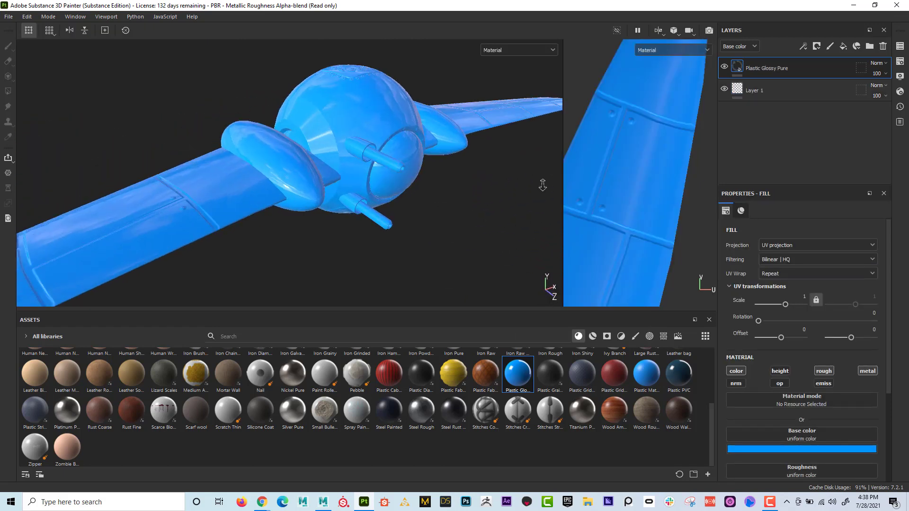
pyautogui.keyDown('alt'); pyautogui.moveTo(542, 185); pyautogui.dragTo(378, 207); pyautogui.keyUp('alt')
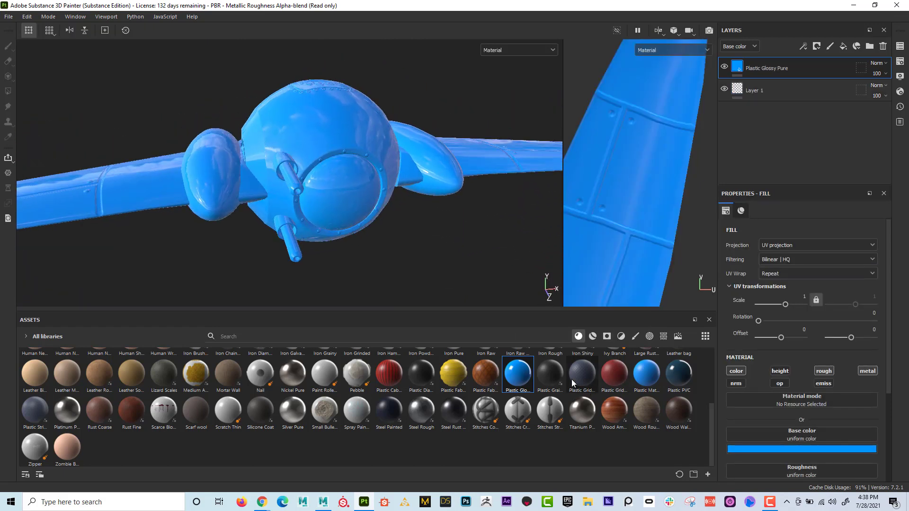
# - Try the Plastic Grid Small material on the ship and delete both the Plastic Grid Small and Plastic Glossy Pure layers
pyautogui.moveTo(614, 368); pyautogui.dragTo(351, 166)
pyautogui.keyDown('alt'); pyautogui.moveTo(308, 143); pyautogui.dragTo(314, 184); pyautogui.keyUp('alt')
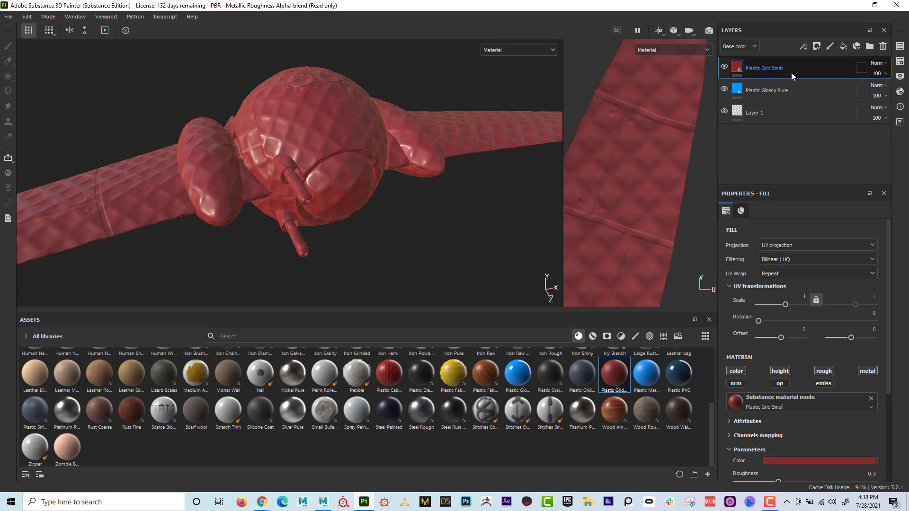
pyautogui.click(884, 47)
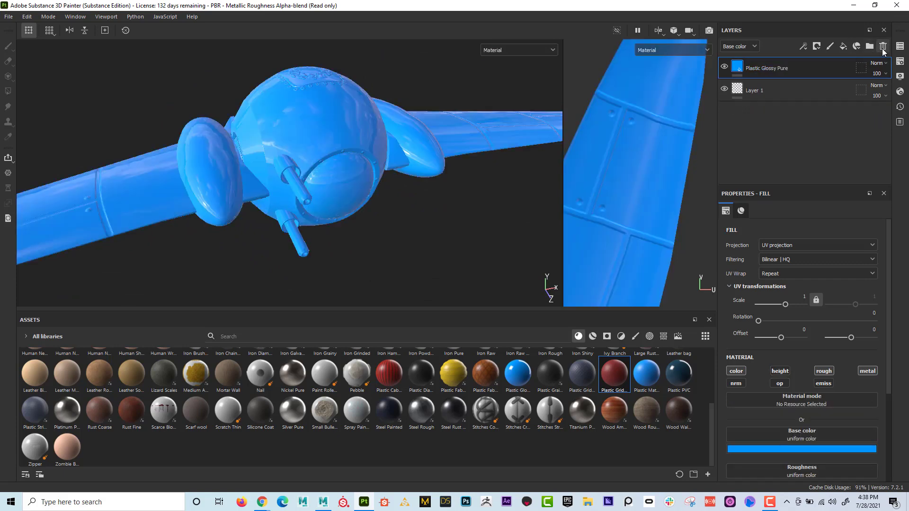
pyautogui.click(883, 48)
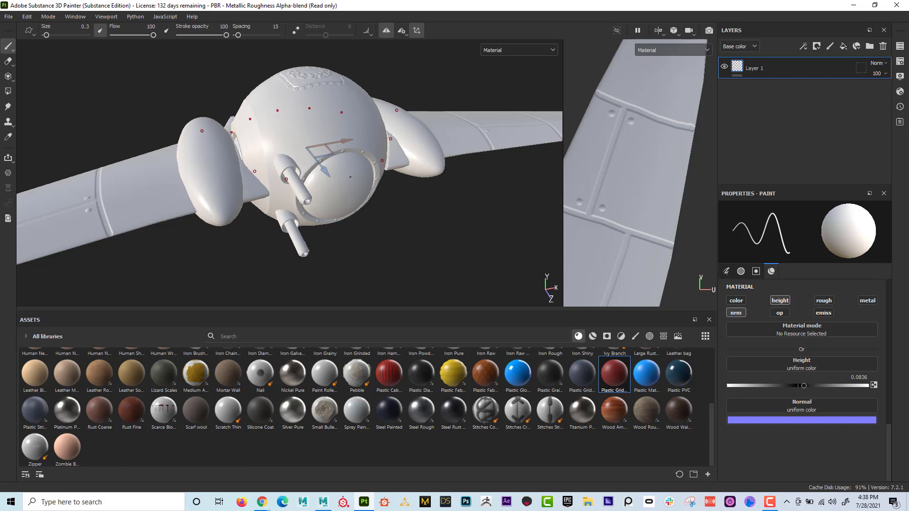
# - Turn off painting symmetry and examine the front of the ship from several angles
pyautogui.keyDown('alt'); pyautogui.moveTo(350, 178); pyautogui.dragTo(351, 164); pyautogui.keyUp('alt')
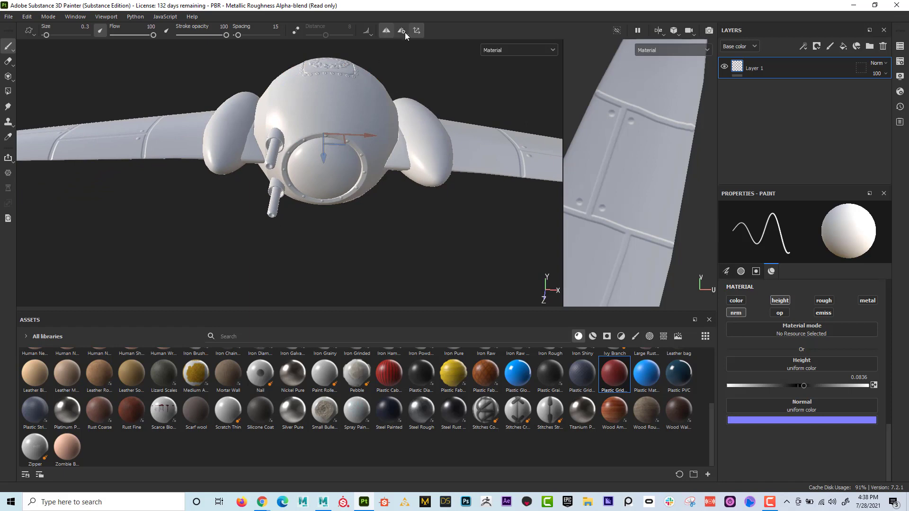
pyautogui.click(386, 31)
pyautogui.keyDown('alt'); pyautogui.moveTo(382, 145); pyautogui.dragTo(275, 170); pyautogui.keyUp('alt')
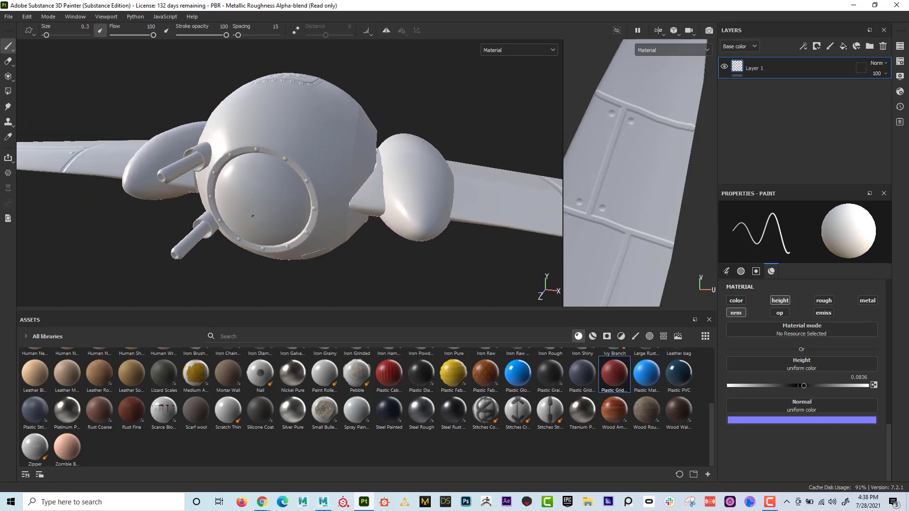
pyautogui.keyDown('alt'); pyautogui.moveTo(259, 174); pyautogui.dragTo(271, 154, button='middle'); pyautogui.keyUp('alt')
pyautogui.keyDown('alt'); pyautogui.moveTo(287, 161); pyautogui.dragTo(376, 164, button='right'); pyautogui.keyUp('alt')
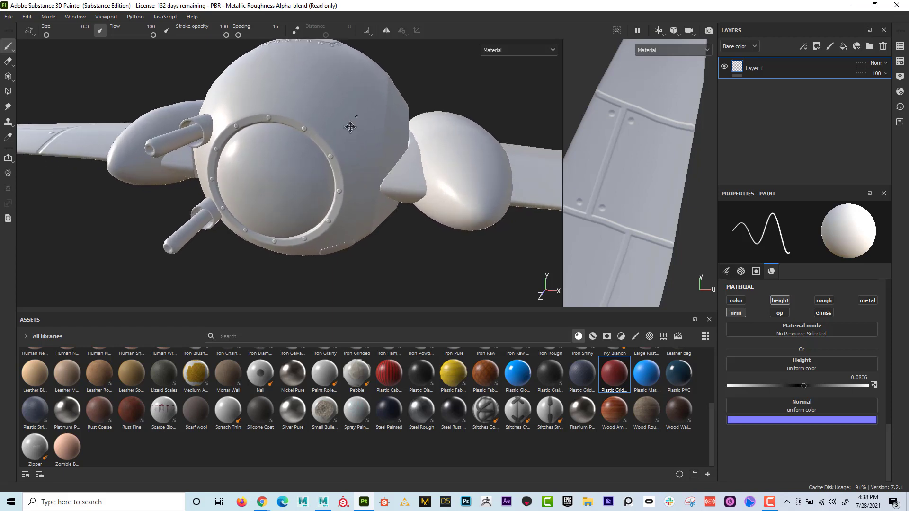
pyautogui.keyDown('alt'); pyautogui.moveTo(350, 127); pyautogui.dragTo(317, 173); pyautogui.keyUp('alt')
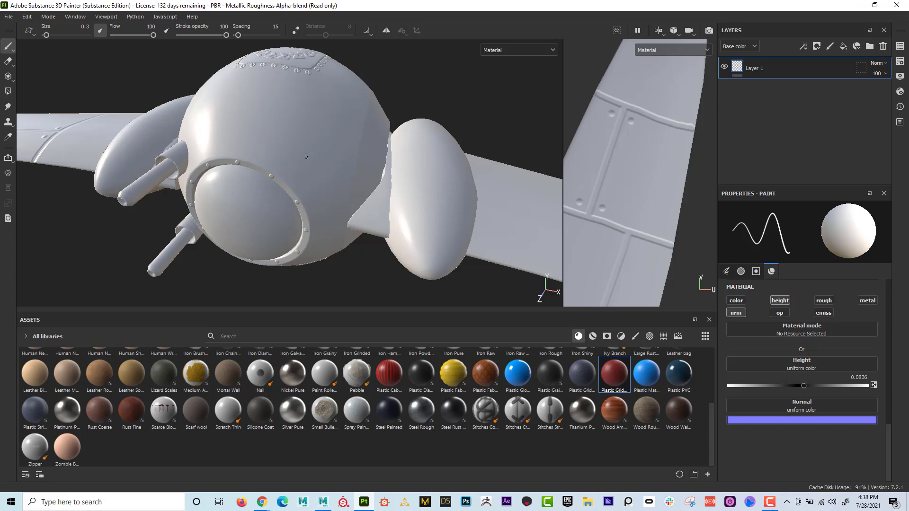
pyautogui.moveTo(307, 158)
pyautogui.keyDown('alt'); pyautogui.mouseDown()
pyautogui.moveTo(311, 170)
pyautogui.moveTo(331, 138)
pyautogui.moveTo(453, 137)
pyautogui.moveTo(364, 136)
pyautogui.moveTo(315, 159)
pyautogui.mouseUp(); pyautogui.keyUp('alt')
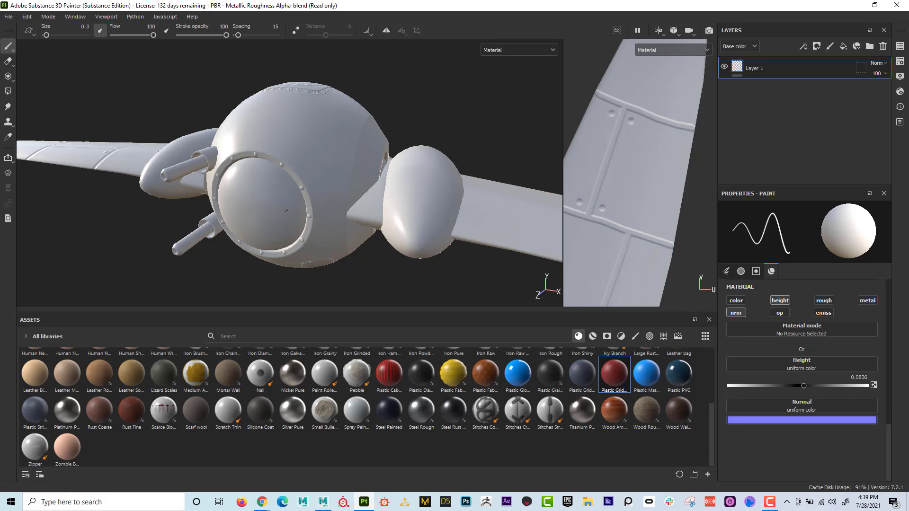
# - Switch to Maya and show the SpaceShip mesh closer up at an angle from the front
pyautogui.click(855, 6)
pyautogui.click(436, 189)
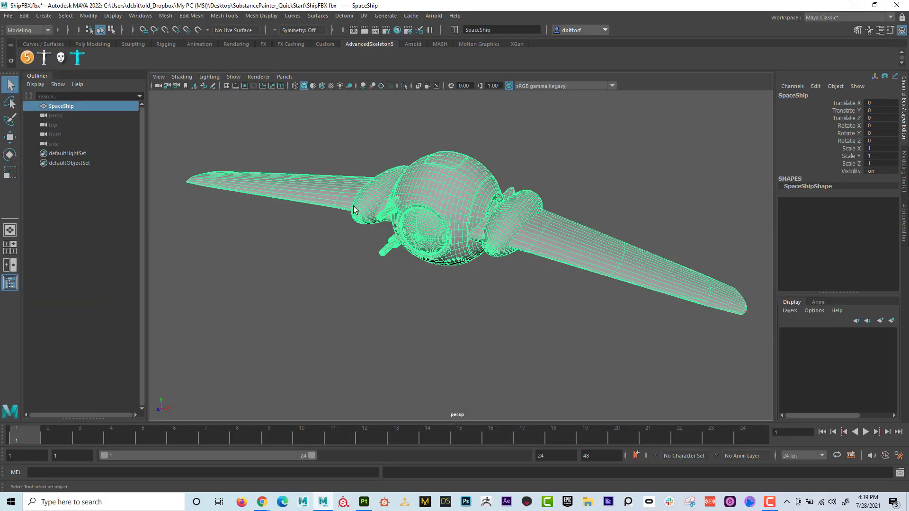
pyautogui.moveTo(354, 209)
pyautogui.keyDown('alt'); pyautogui.mouseDown()
pyautogui.moveTo(456, 199)
pyautogui.moveTo(353, 210)
pyautogui.mouseUp(); pyautogui.keyUp('alt')
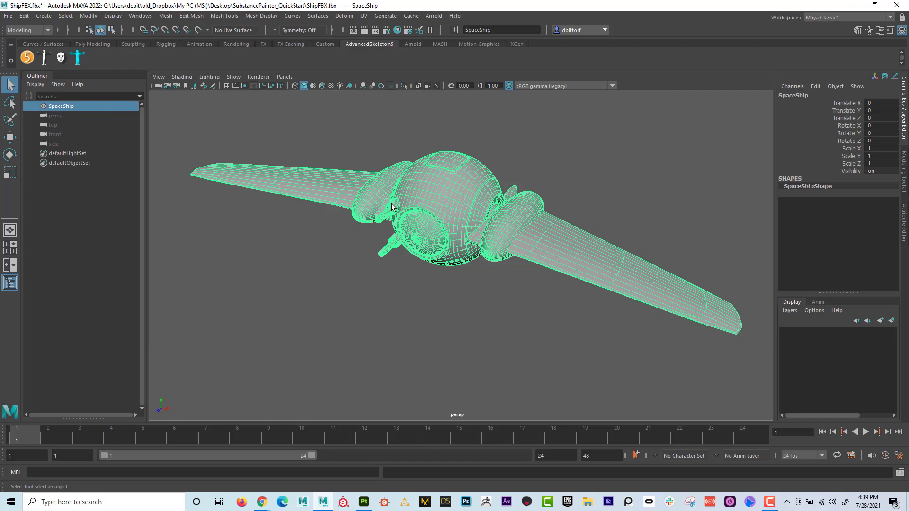
pyautogui.keyDown('alt'); pyautogui.moveTo(349, 251); pyautogui.dragTo(462, 247, button='right'); pyautogui.keyUp('alt')
pyautogui.keyDown('alt'); pyautogui.moveTo(462, 246); pyautogui.dragTo(504, 202); pyautogui.keyUp('alt')
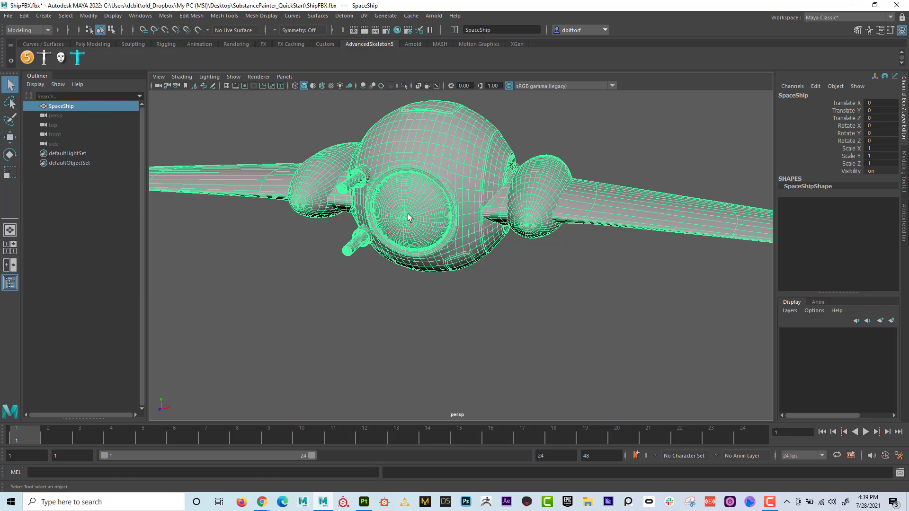
pyautogui.keyDown('alt'); pyautogui.moveTo(394, 182); pyautogui.dragTo(363, 145); pyautogui.keyUp('alt')
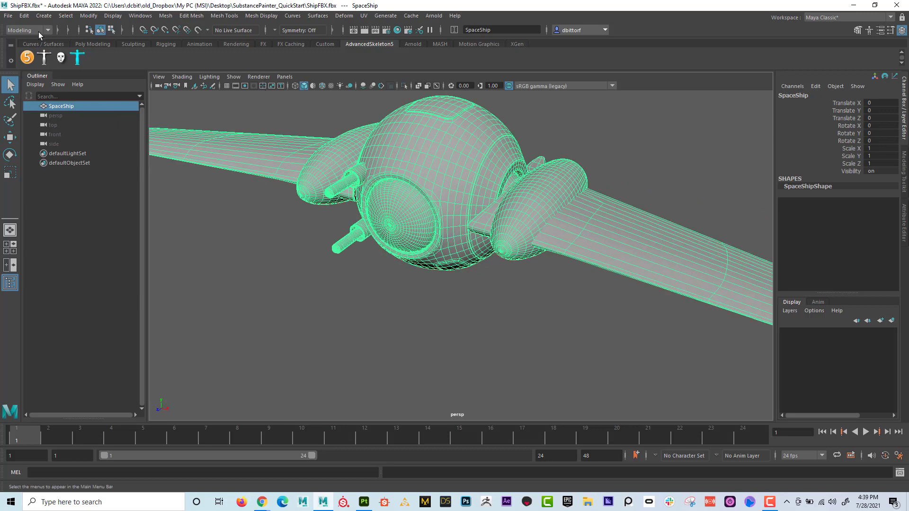
# - Use the Modeling menu set and open the Apply Color options for vertex colors, clear of the ship
pyautogui.click(39, 31)
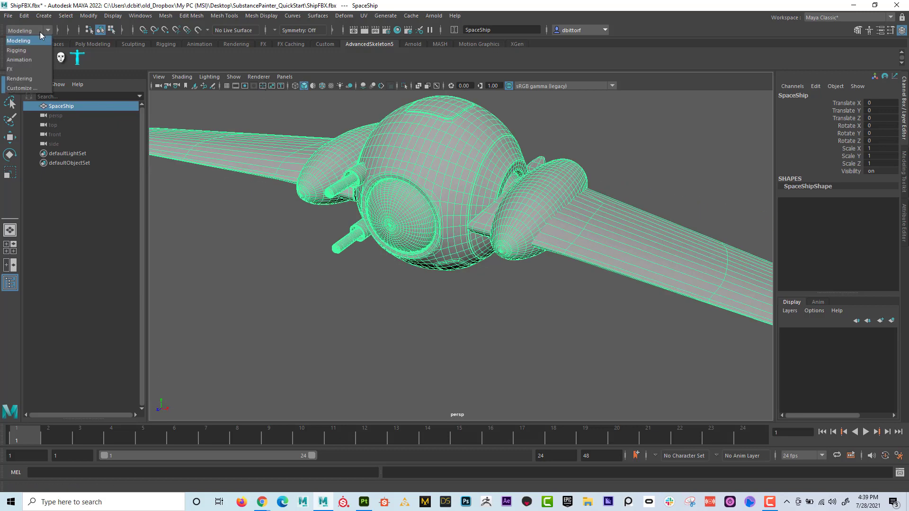
pyautogui.click(17, 42)
pyautogui.click(266, 17)
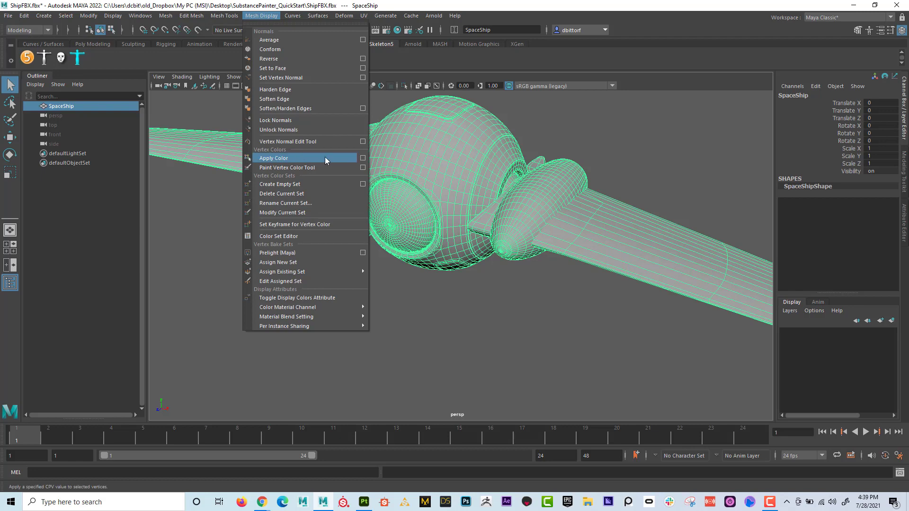
pyautogui.click(362, 158)
pyautogui.moveTo(294, 133); pyautogui.dragTo(705, 63)
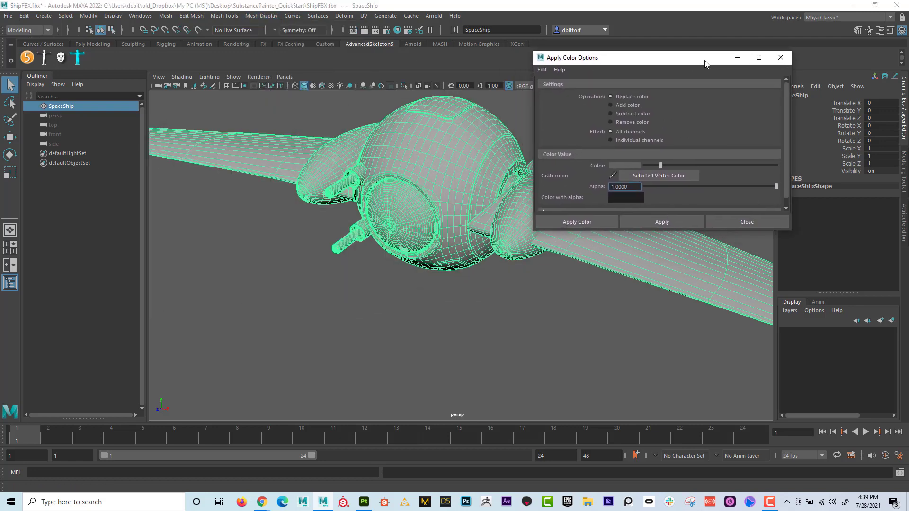
pyautogui.moveTo(635, 62); pyautogui.dragTo(674, 48)
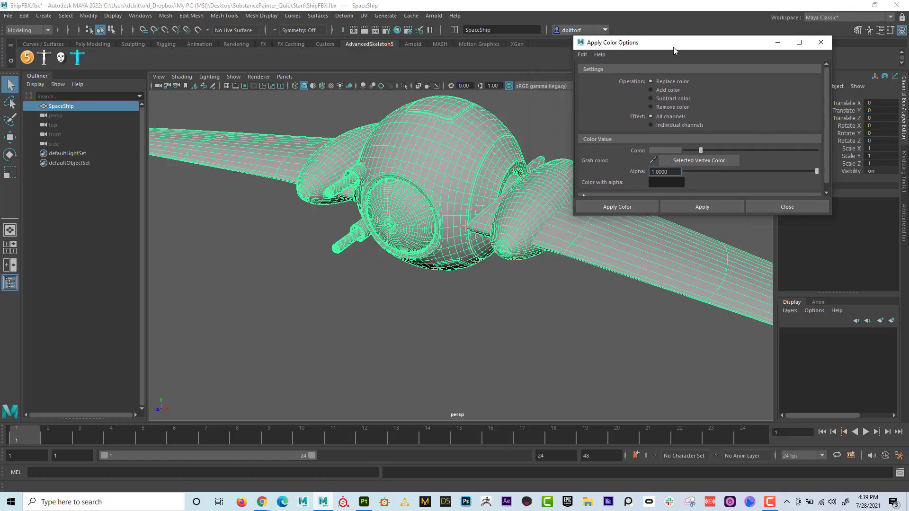
# - Apply a muted red vertex color with hue 360, saturation 0.569 and value 0.207 to the whole ship
pyautogui.click(666, 150)
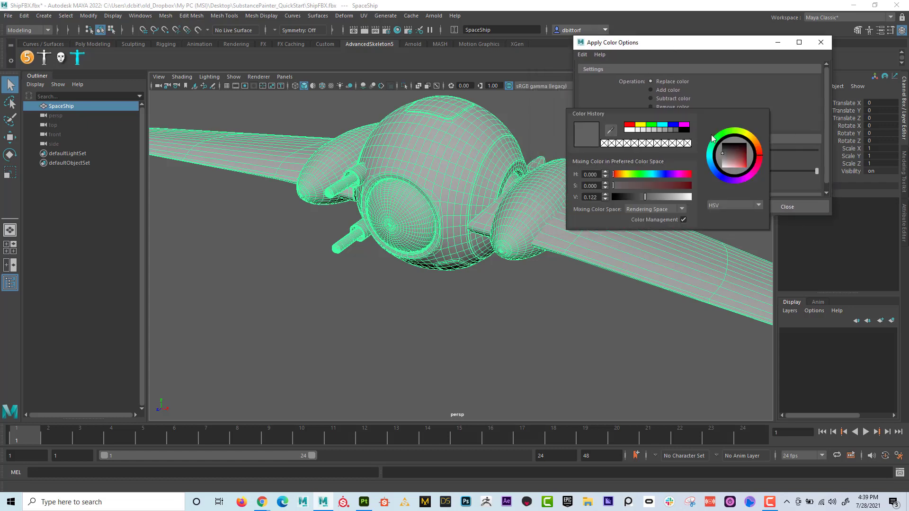
pyautogui.click(741, 159)
pyautogui.moveTo(740, 155); pyautogui.dragTo(739, 157)
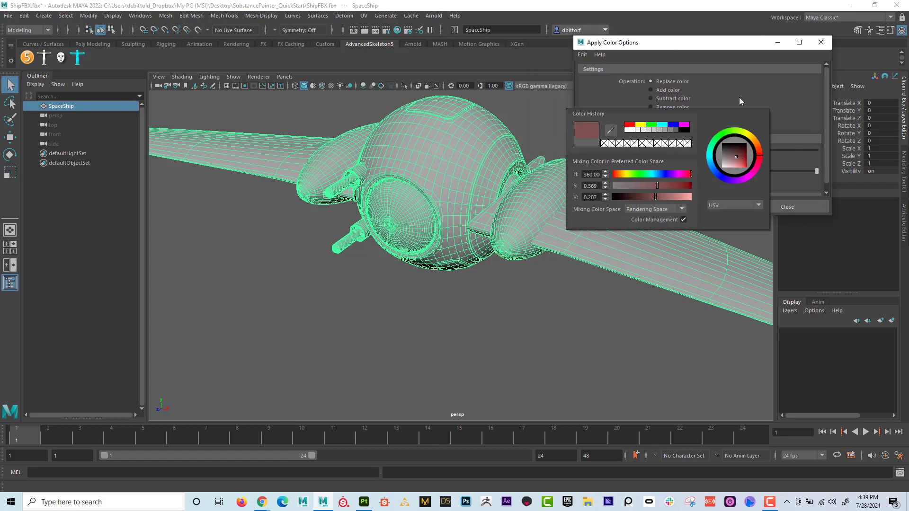
pyautogui.click(638, 205)
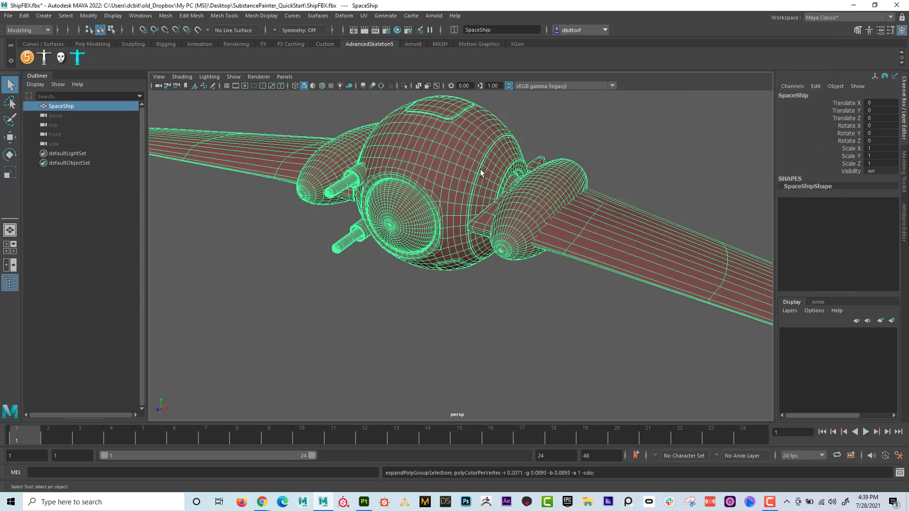
pyautogui.keyDown('alt'); pyautogui.moveTo(465, 155); pyautogui.dragTo(391, 144); pyautogui.keyUp('alt')
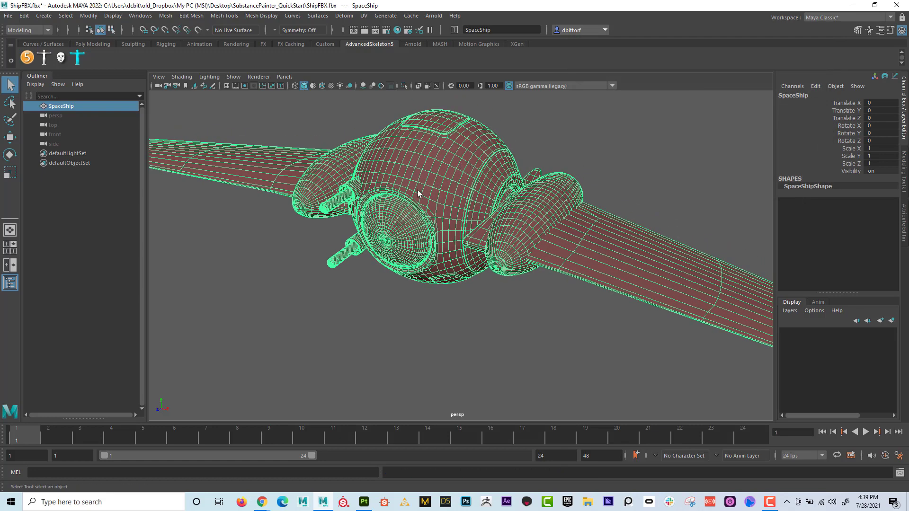
# - Deselect the ship and switch to face selection with a close view of the round front window
pyautogui.click(262, 16)
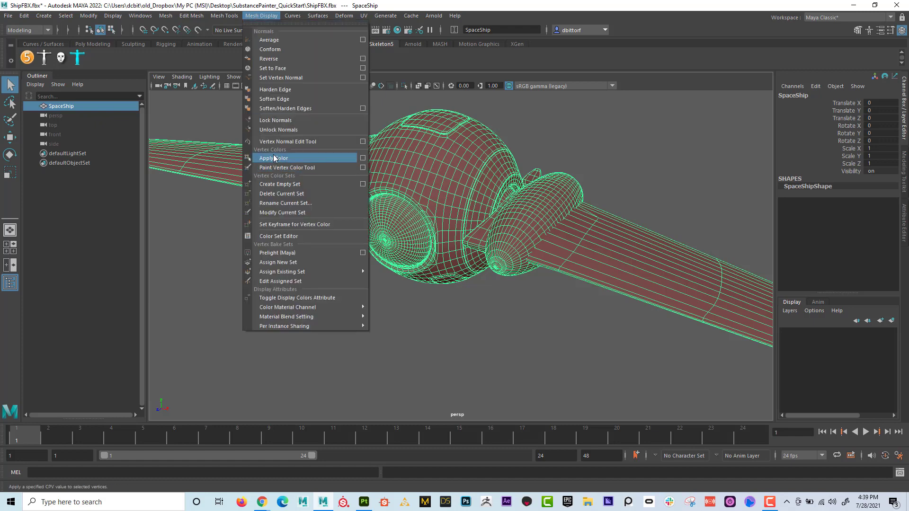
pyautogui.click(214, 249)
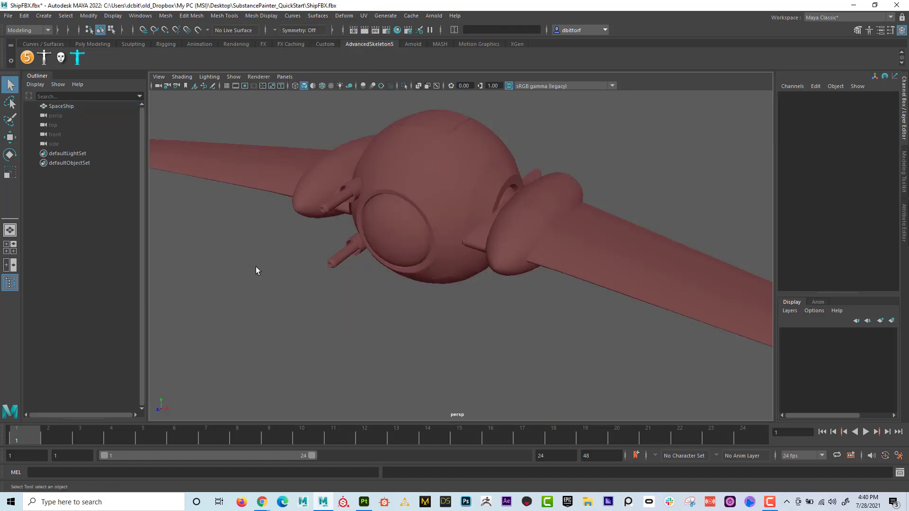
pyautogui.keyDown('alt'); pyautogui.moveTo(256, 266); pyautogui.dragTo(467, 268, button='right'); pyautogui.keyUp('alt')
pyautogui.click(330, 198)
pyautogui.keyDown('alt'); pyautogui.moveTo(329, 198); pyautogui.dragTo(406, 218, button='middle'); pyautogui.keyUp('alt')
pyautogui.keyDown('alt'); pyautogui.moveTo(406, 218); pyautogui.dragTo(397, 253, button='right'); pyautogui.keyUp('alt')
# - Select the ring of faces around the center of the round front window
pyautogui.click(394, 235)
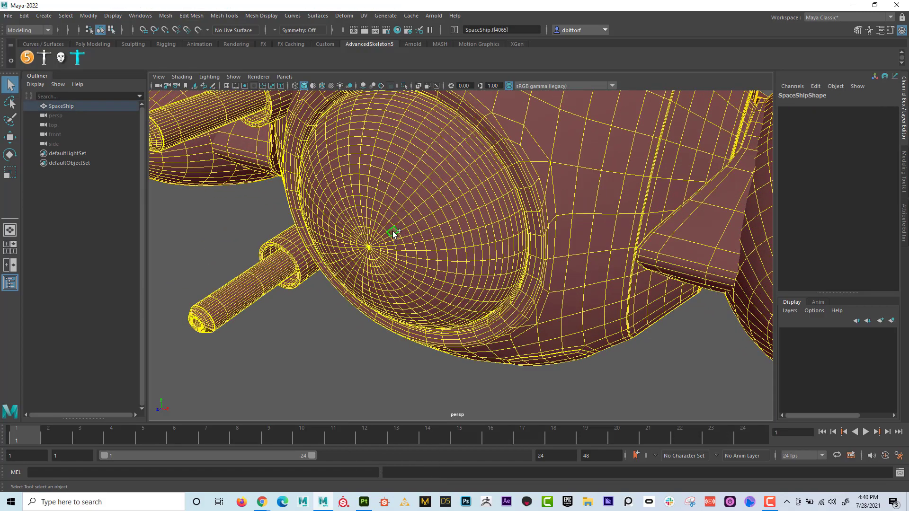
pyautogui.keyDown('shift'); pyautogui.doubleClick(393, 231); pyautogui.keyUp('shift')
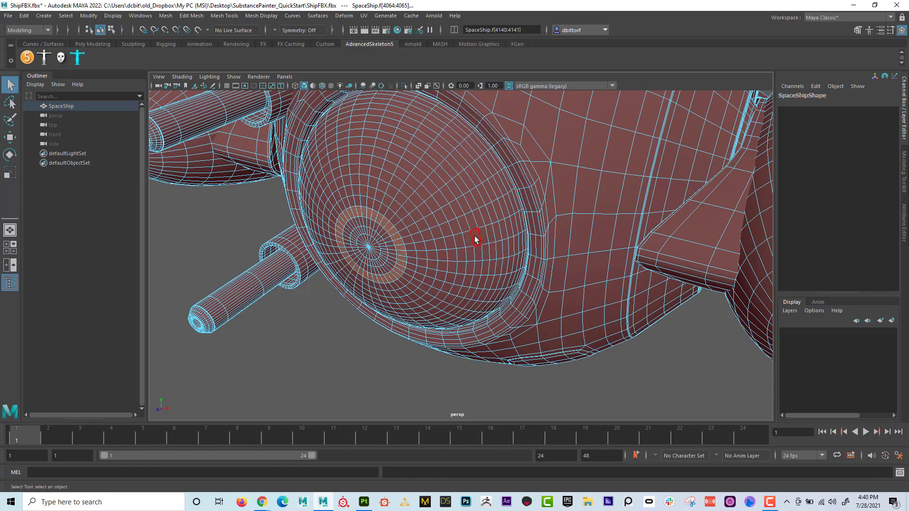
pyautogui.click(394, 231)
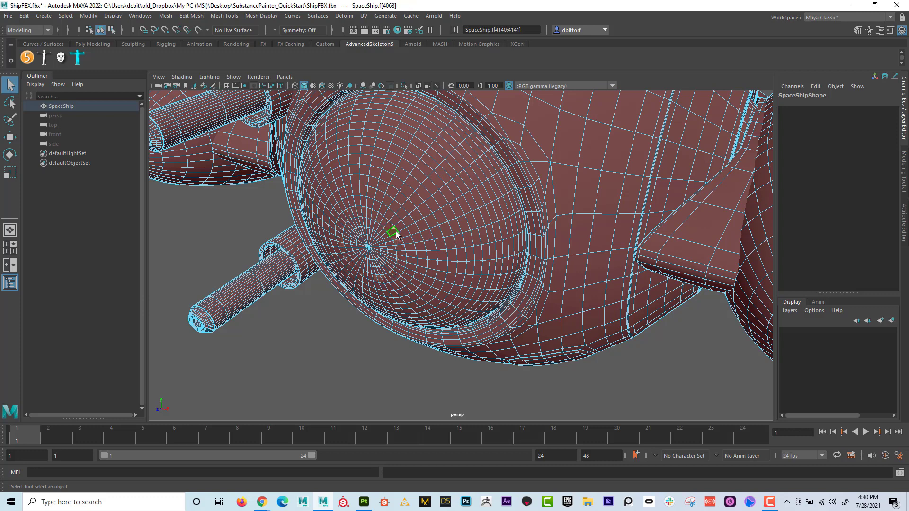
pyautogui.keyDown('shift'); pyautogui.doubleClick(389, 227); pyautogui.keyUp('shift')
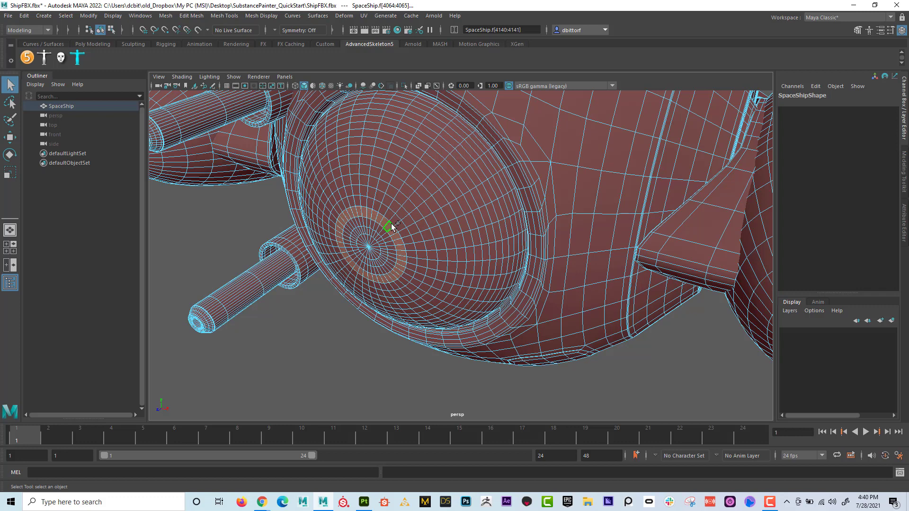
# - Grow the face selection outward until it covers the entire front window dome
pyautogui.hotkey('shift', '.')
pyautogui.hotkey('shift', '.')
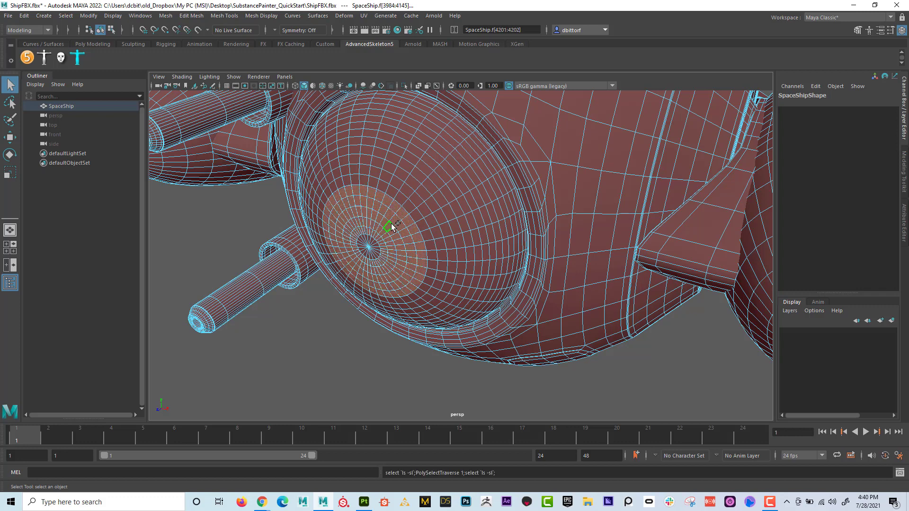
pyautogui.hotkey('shift', '.')
pyautogui.hotkey('shift', '.')
pyautogui.hotkey('shift', '.')
pyautogui.hotkey('shift', '.')
pyautogui.hotkey('shift', '.')
pyautogui.hotkey('shift', '.')
pyautogui.hotkey('shift', '.')
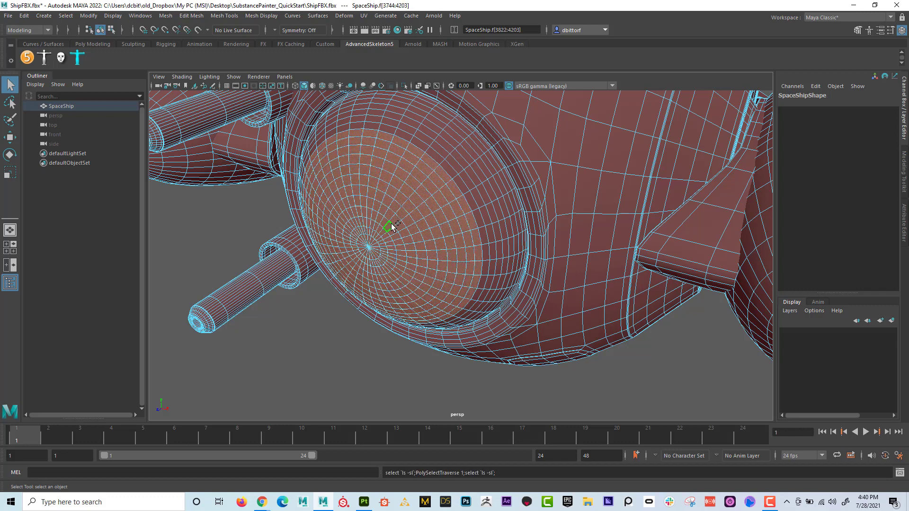
pyautogui.hotkey('shift', '.')
pyautogui.hotkey('shift', '.')
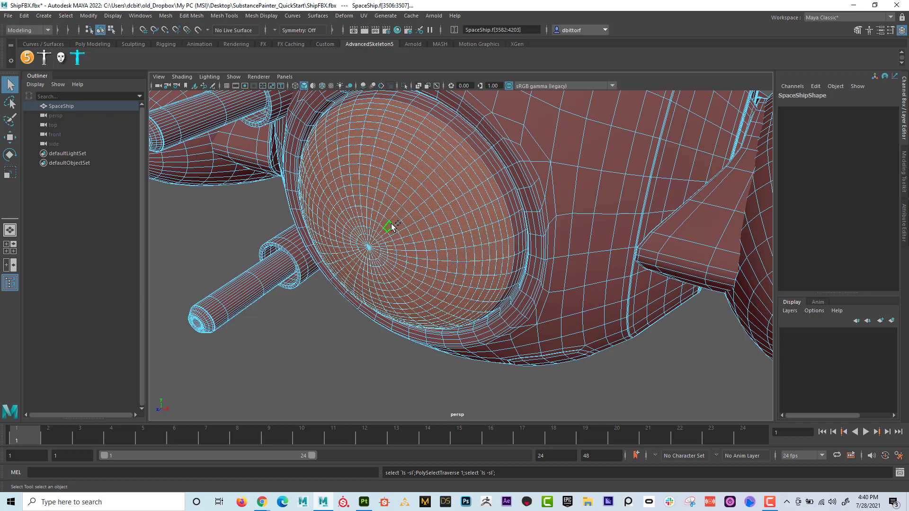
pyautogui.hotkey('shift', '.')
pyautogui.hotkey('shift', '.')
pyautogui.hotkey('shift', '.')
pyautogui.hotkey('shift', '.')
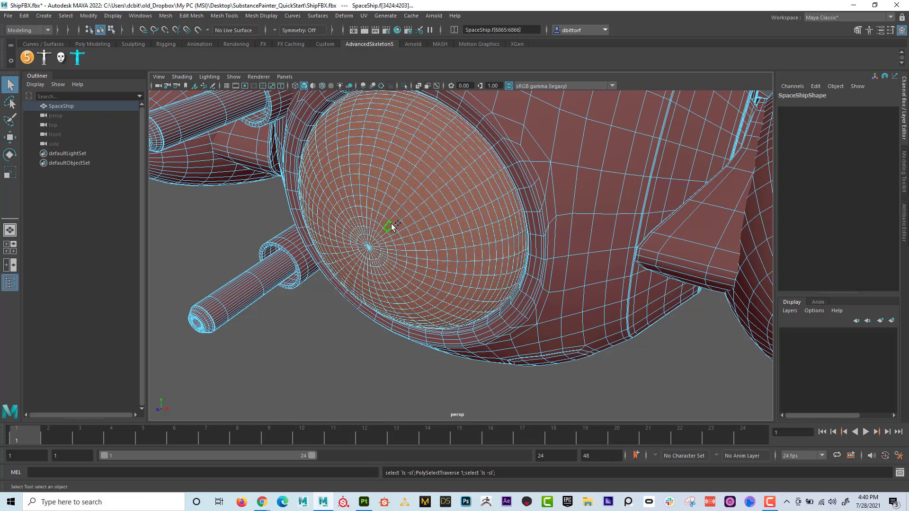
# - Apply pure blue as the vertex color of the selected front window faces, with alpha 1.0
pyautogui.click(261, 15)
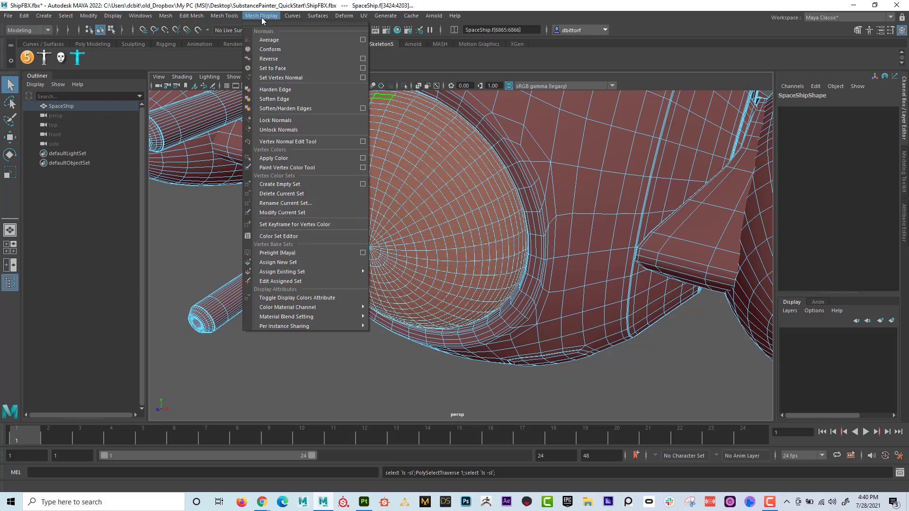
pyautogui.click(366, 158)
pyautogui.click(677, 151)
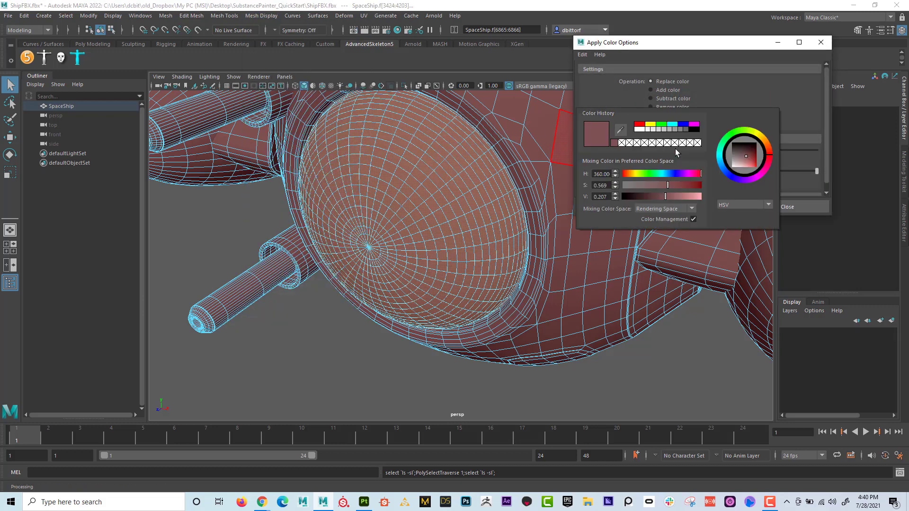
pyautogui.click(683, 125)
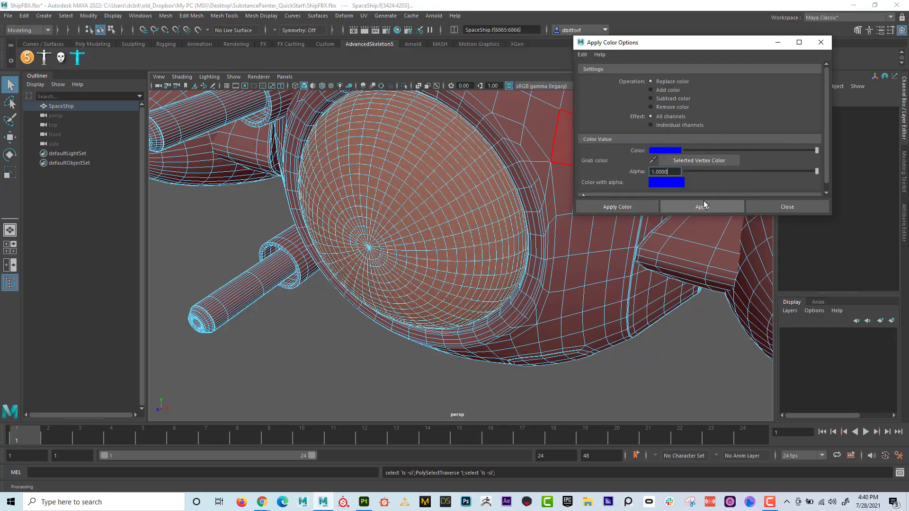
pyautogui.click(704, 206)
# - Select the loop of faces on the rim around the blue window and grow the selection across the rim's width
pyautogui.keyDown('alt'); pyautogui.moveTo(400, 197); pyautogui.dragTo(334, 217); pyautogui.keyUp('alt')
pyautogui.keyDown('alt'); pyautogui.moveTo(407, 199); pyautogui.dragTo(472, 190, button='right'); pyautogui.keyUp('alt')
pyautogui.keyDown('alt'); pyautogui.moveTo(473, 190); pyautogui.dragTo(477, 246, button='middle'); pyautogui.keyUp('alt')
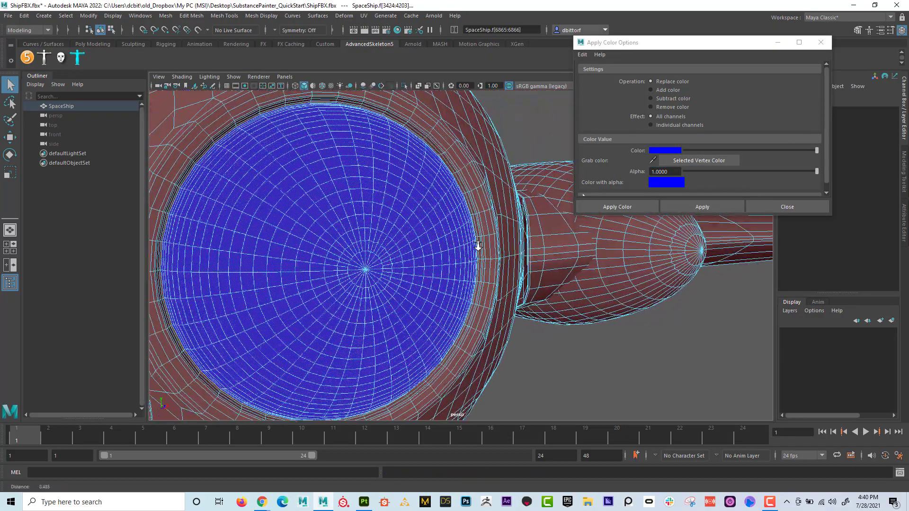
pyautogui.click(483, 195)
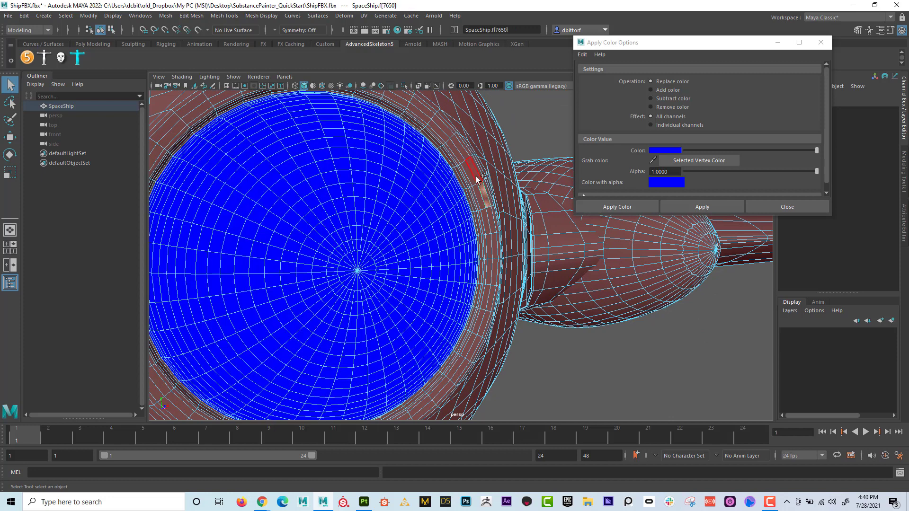
pyautogui.doubleClick(476, 176)
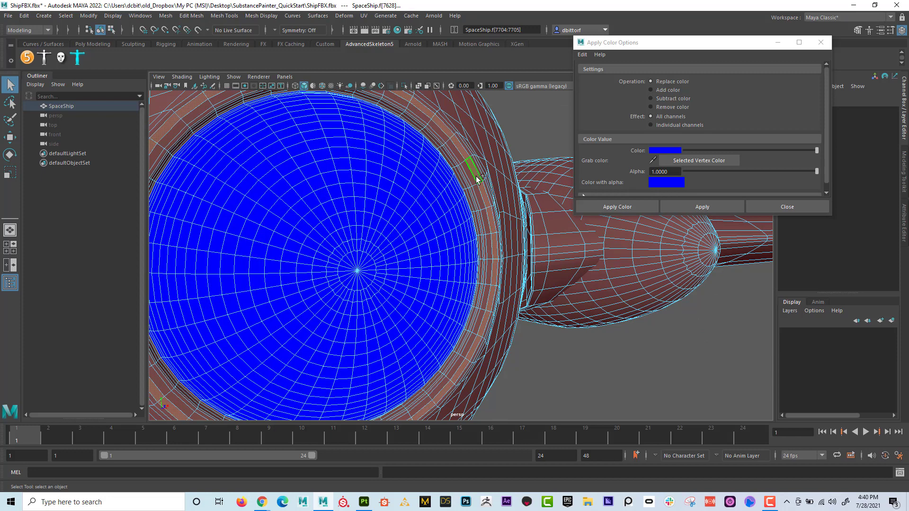
pyautogui.hotkey('shift', '.')
pyautogui.hotkey('shift', '.')
pyautogui.hotkey('shift', '.')
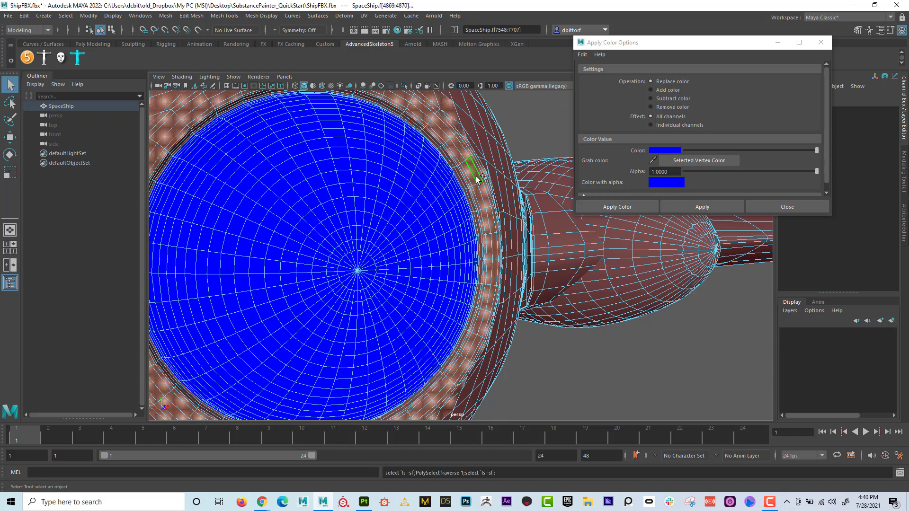
pyautogui.hotkey('shift', '.')
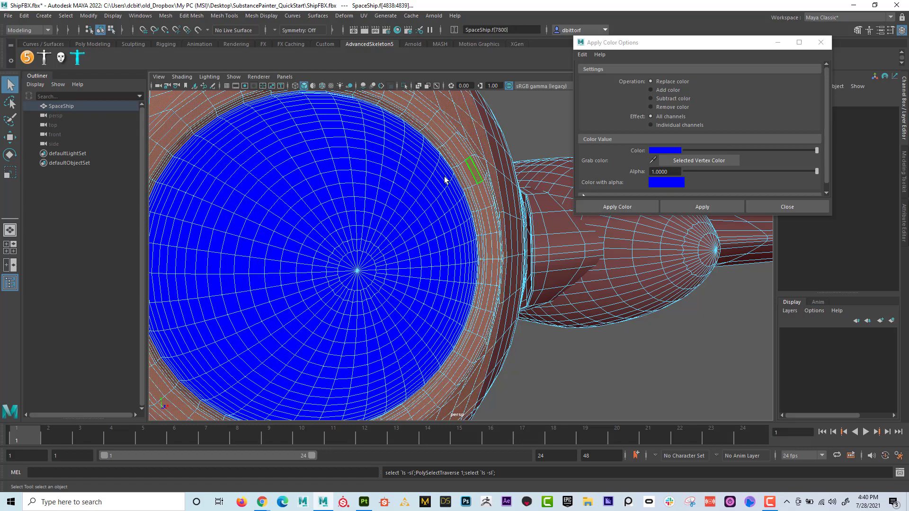
# - Select the loop of rim faces next to the blue window and grow the selection across the rim's width
pyautogui.keyDown('alt'); pyautogui.moveTo(446, 178); pyautogui.dragTo(436, 230, button='right'); pyautogui.keyUp('alt')
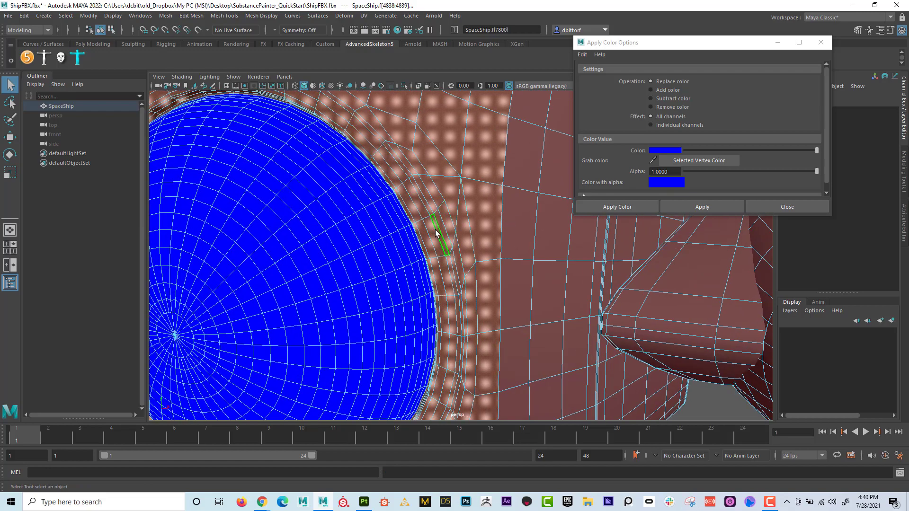
pyautogui.click(424, 212)
pyautogui.keyDown('shift'); pyautogui.click(424, 226); pyautogui.keyUp('shift')
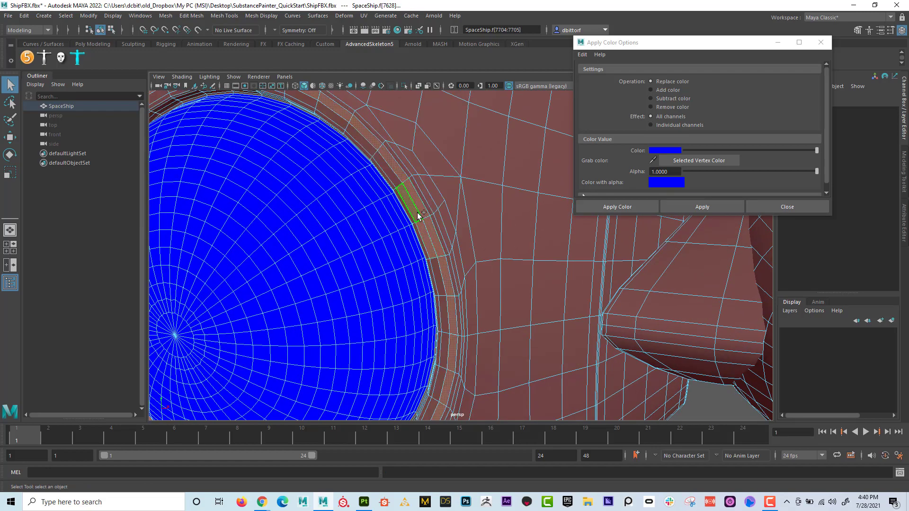
pyautogui.keyDown('shift'); pyautogui.doubleClick(418, 214); pyautogui.keyUp('shift')
pyautogui.keyDown('alt'); pyautogui.moveTo(441, 225); pyautogui.dragTo(490, 223); pyautogui.keyUp('alt')
pyautogui.hotkey('shift', '.')
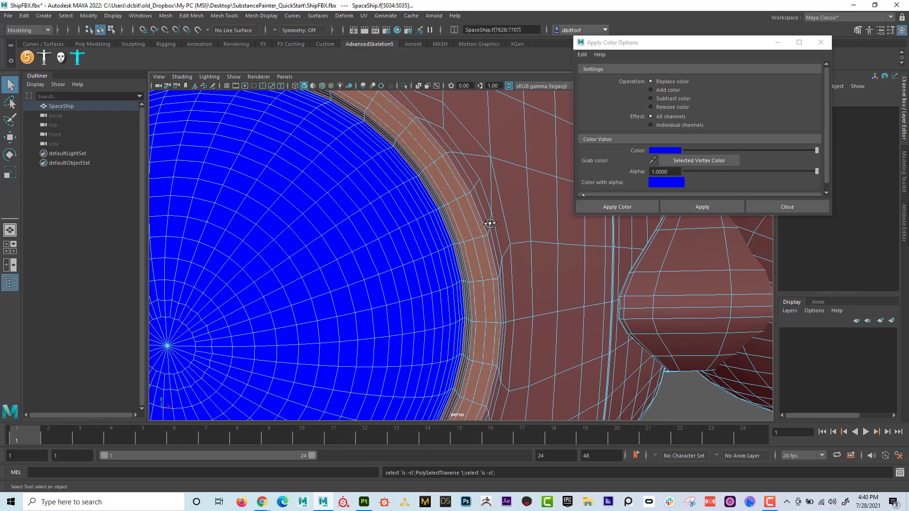
pyautogui.hotkey('shift', '.')
pyautogui.keyDown('alt'); pyautogui.moveTo(500, 217); pyautogui.dragTo(518, 195); pyautogui.keyUp('alt')
pyautogui.keyDown('alt'); pyautogui.moveTo(521, 202); pyautogui.dragTo(607, 209, button='right'); pyautogui.keyUp('alt')
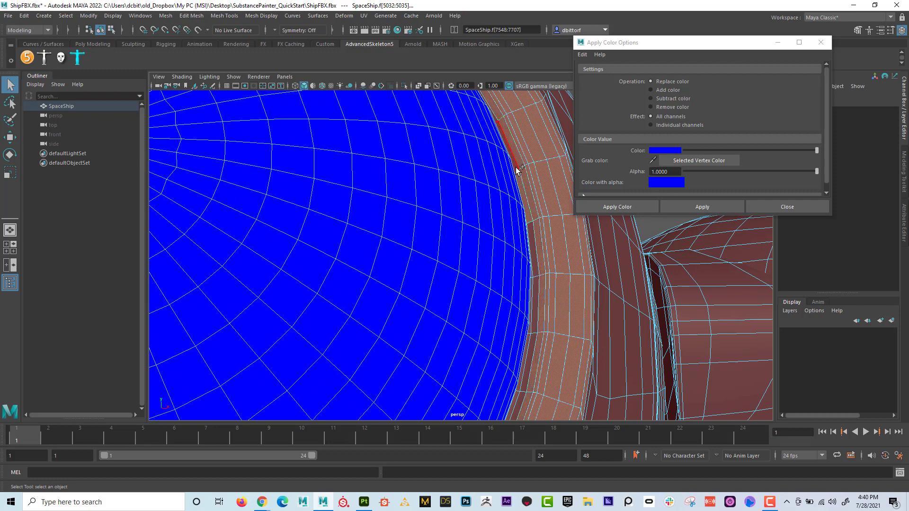
# - Try to add the thin inner loop of faces beside the blue window to the rim selection
pyautogui.keyDown('shift'); pyautogui.doubleClick(517, 169); pyautogui.keyUp('shift')
pyautogui.hotkey('ctrl', 'z')
pyautogui.keyDown('shift'); pyautogui.doubleClick(531, 228); pyautogui.keyUp('shift')
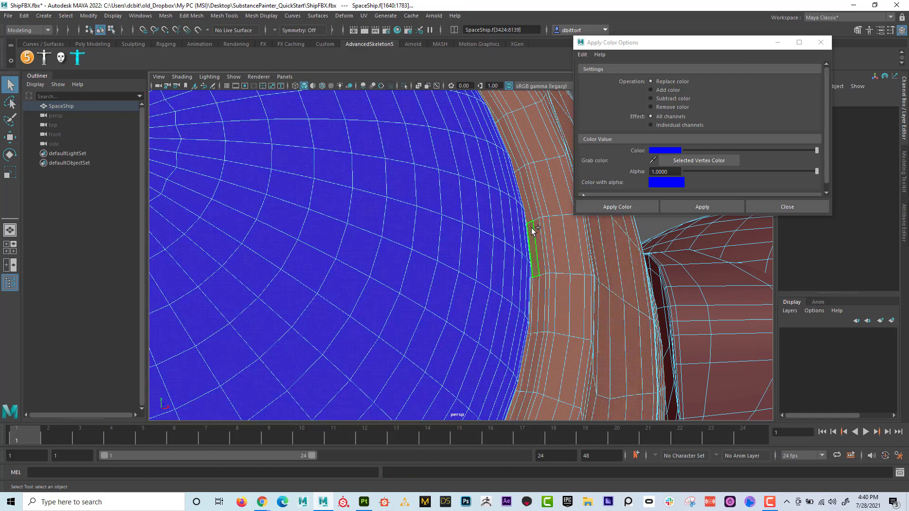
pyautogui.hotkey('ctrl', 'z')
# - Apply pure yellow as the vertex color of the selected rim faces, with alpha 1.0
pyautogui.keyDown('alt'); pyautogui.moveTo(527, 224); pyautogui.dragTo(518, 224); pyautogui.keyUp('alt')
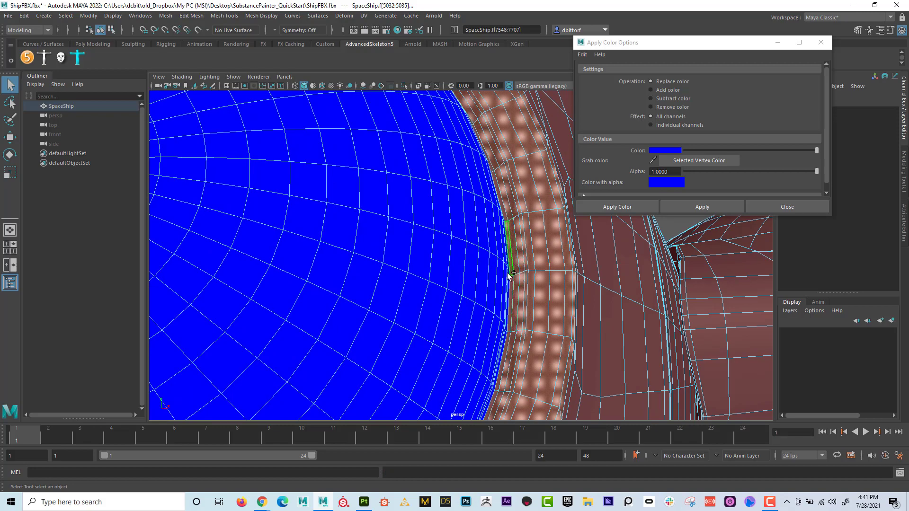
pyautogui.keyDown('alt'); pyautogui.moveTo(537, 290); pyautogui.dragTo(485, 302); pyautogui.keyUp('alt')
pyautogui.keyDown('alt'); pyautogui.moveTo(485, 303); pyautogui.dragTo(386, 260, button='right'); pyautogui.keyUp('alt')
pyautogui.keyDown('alt'); pyautogui.moveTo(385, 260); pyautogui.dragTo(397, 256, button='middle'); pyautogui.keyUp('alt')
pyautogui.click(676, 152)
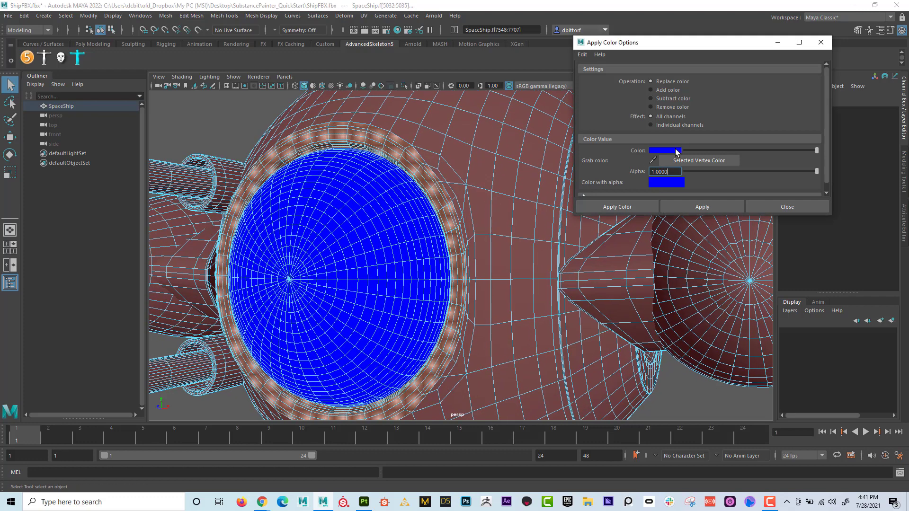
pyautogui.click(654, 125)
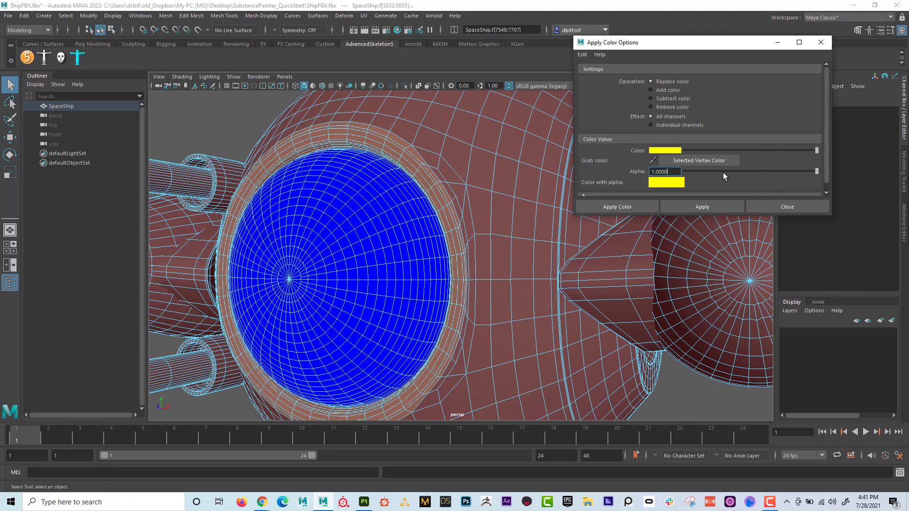
pyautogui.click(709, 204)
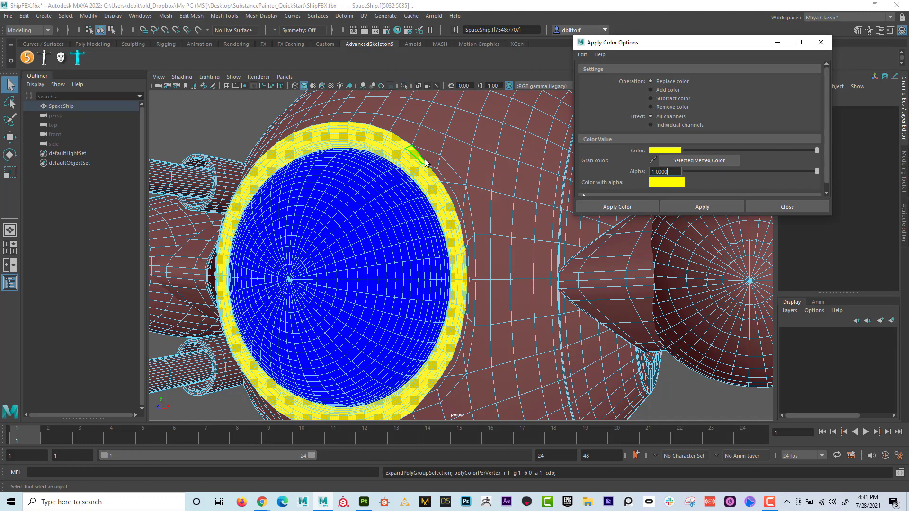
# - Select the loop of thin faces along the outer edge of the yellow rim
pyautogui.keyDown('alt'); pyautogui.moveTo(425, 159); pyautogui.dragTo(379, 189); pyautogui.keyUp('alt')
pyautogui.keyDown('alt'); pyautogui.moveTo(379, 188); pyautogui.dragTo(387, 169, button='right'); pyautogui.keyUp('alt')
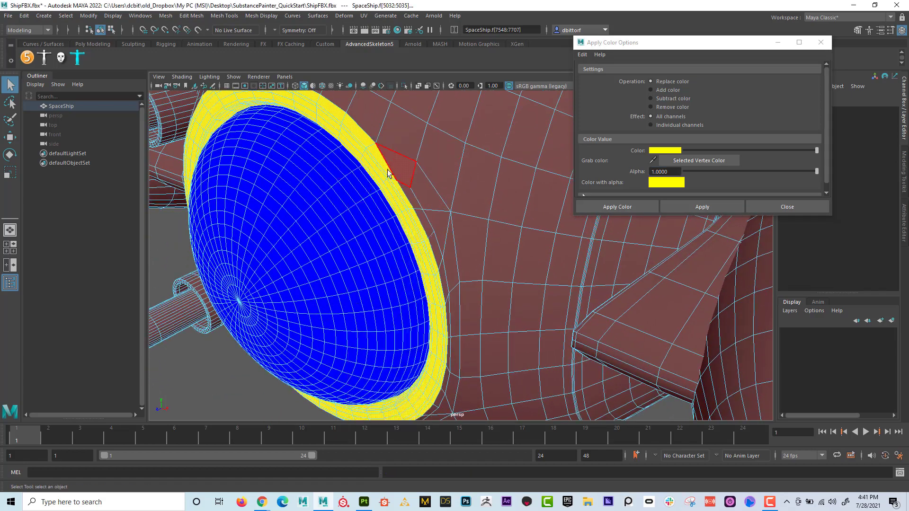
pyautogui.click(385, 167)
pyautogui.keyDown('shift'); pyautogui.doubleClick(367, 138); pyautogui.keyUp('shift')
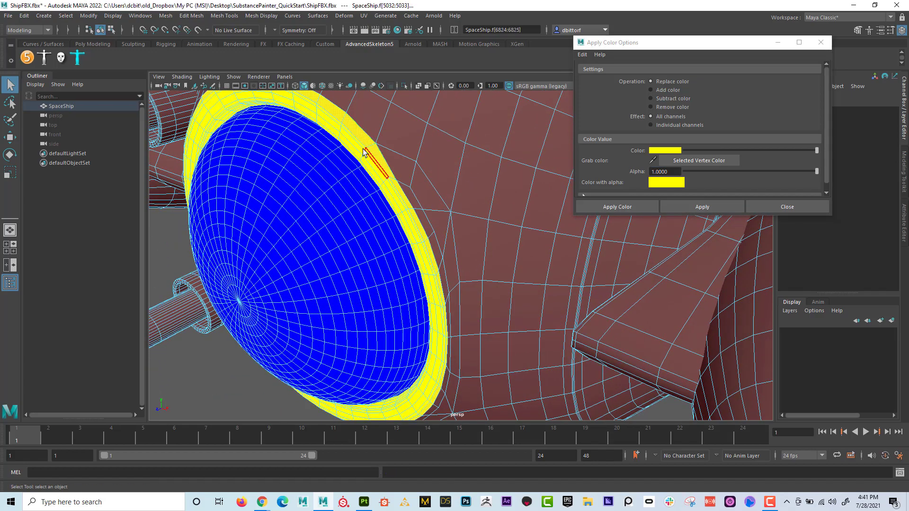
pyautogui.keyDown('alt'); pyautogui.moveTo(313, 150); pyautogui.dragTo(339, 191, button='middle'); pyautogui.keyUp('alt')
pyautogui.keyDown('alt'); pyautogui.moveTo(339, 190); pyautogui.dragTo(411, 171, button='right'); pyautogui.keyUp('alt')
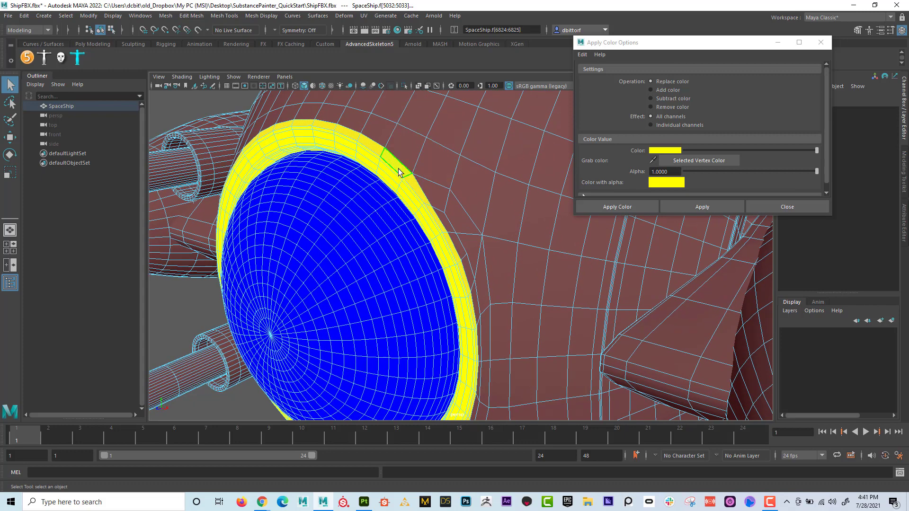
# - Select a hull vertex near the rim and sample its vertex color as the color to apply
pyautogui.moveTo(425, 155); pyautogui.dragTo(377, 154, button='right')
pyautogui.click(428, 138)
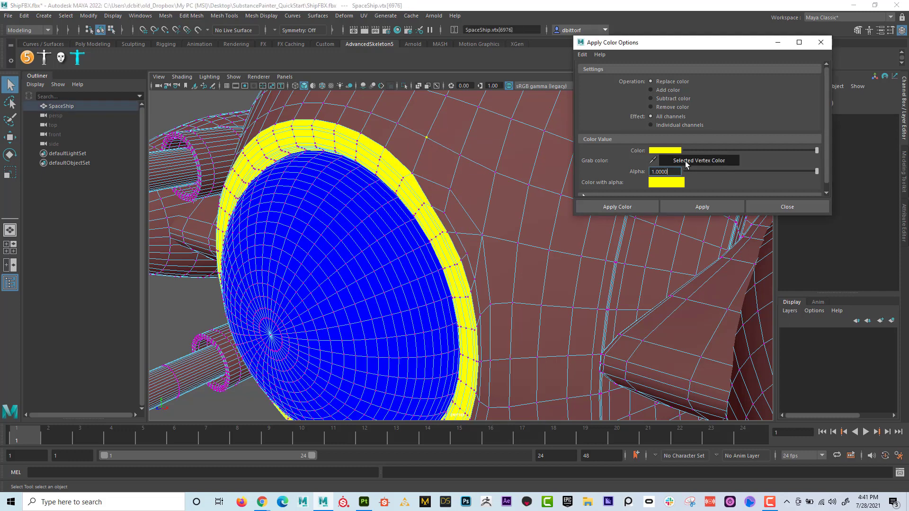
pyautogui.click(686, 162)
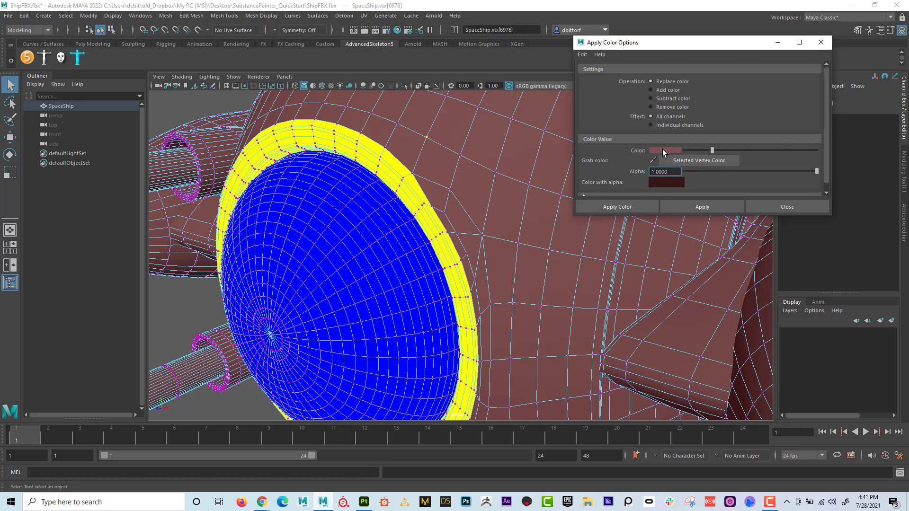
# - Apply the sampled hull color to the rim's outer loop of faces and return to object mode
pyautogui.moveTo(410, 182); pyautogui.dragTo(411, 192, button='right')
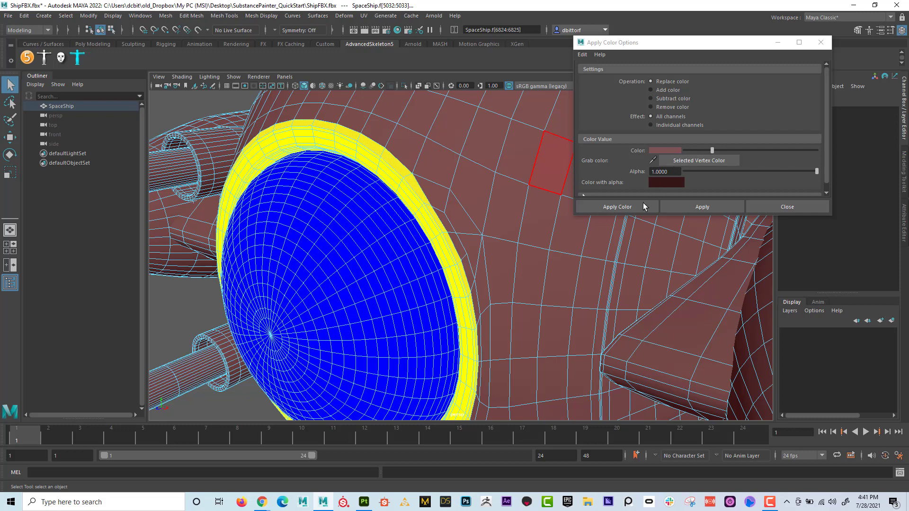
pyautogui.click(692, 206)
pyautogui.rightClick(405, 174)
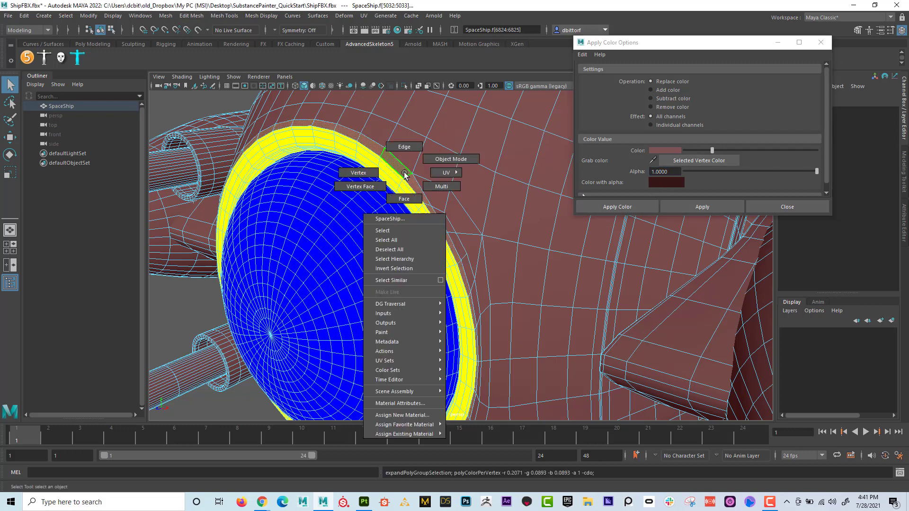
pyautogui.moveTo(405, 174); pyautogui.dragTo(449, 160, button='right')
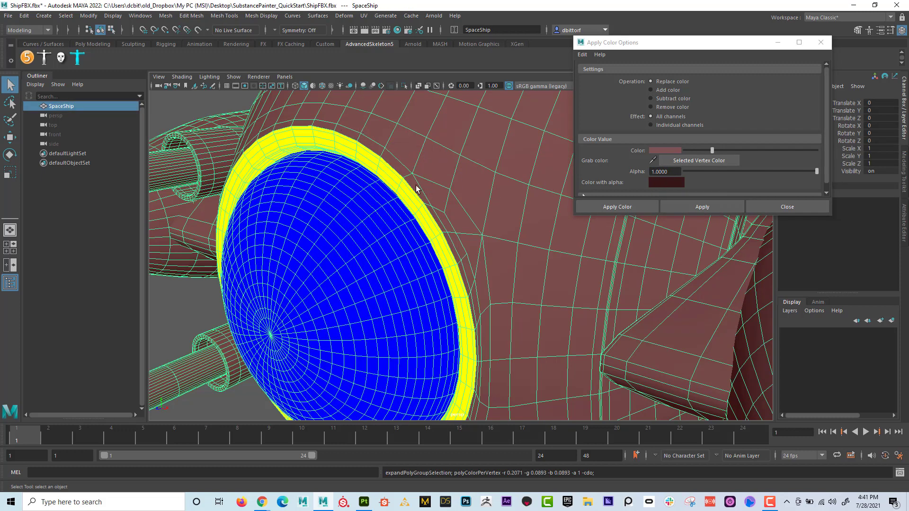
pyautogui.scroll(-5, 417, 189)
pyautogui.keyDown('alt'); pyautogui.moveTo(561, 199); pyautogui.dragTo(378, 102); pyautogui.keyUp('alt')
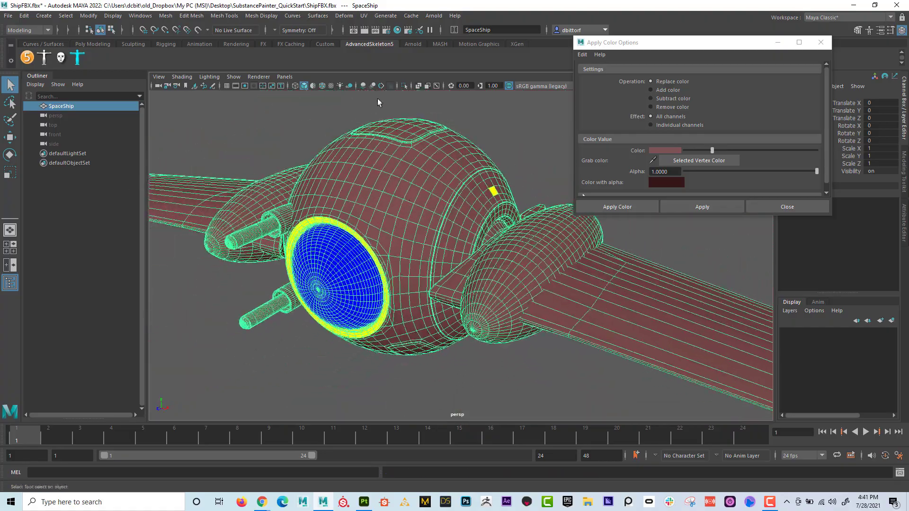
# - Turn on Object X symmetry and switch the ship back to face selection
pyautogui.moveTo(595, 43); pyautogui.dragTo(626, 71)
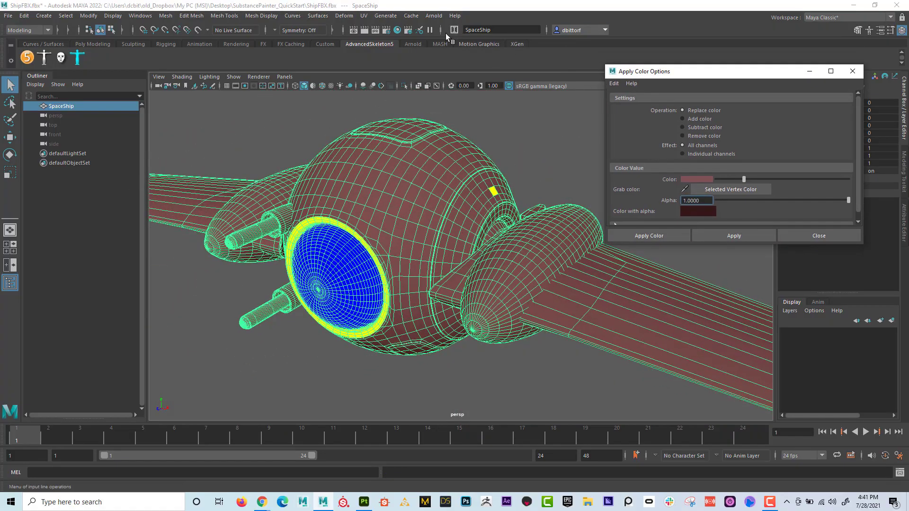
pyautogui.click(282, 30)
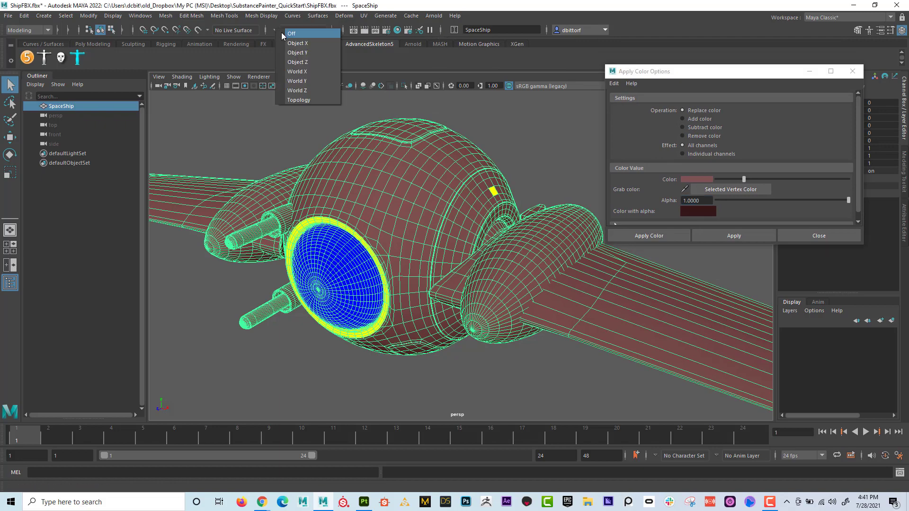
pyautogui.click(296, 43)
pyautogui.keyDown('alt'); pyautogui.moveTo(327, 163); pyautogui.dragTo(411, 213); pyautogui.keyUp('alt')
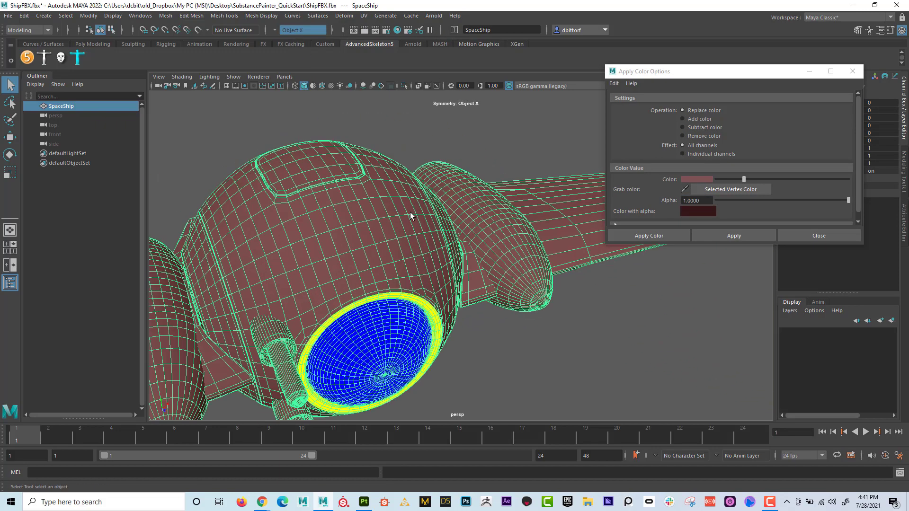
pyautogui.moveTo(410, 216); pyautogui.dragTo(454, 199, button='right')
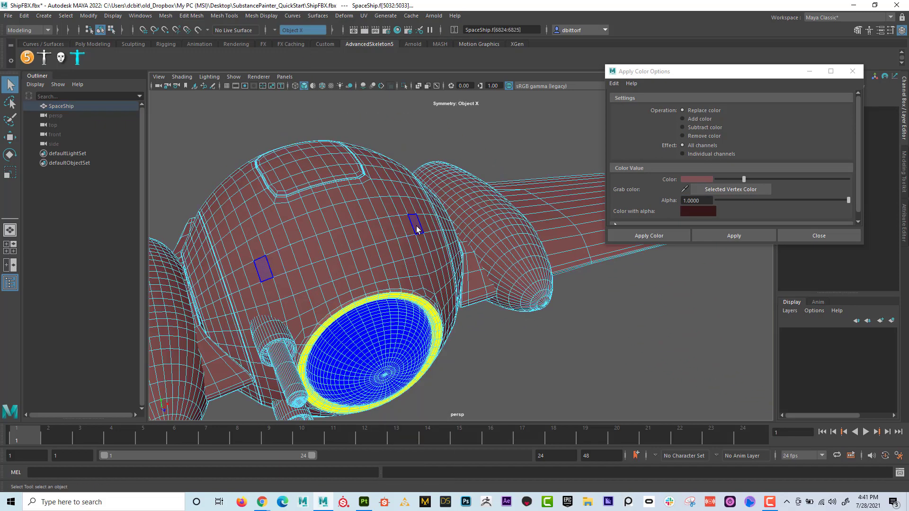
# - Select two adjacent loops of faces on the round side panel behind the wing mount
pyautogui.click(436, 244)
pyautogui.keyDown('alt'); pyautogui.moveTo(436, 243); pyautogui.dragTo(488, 230); pyautogui.keyUp('alt')
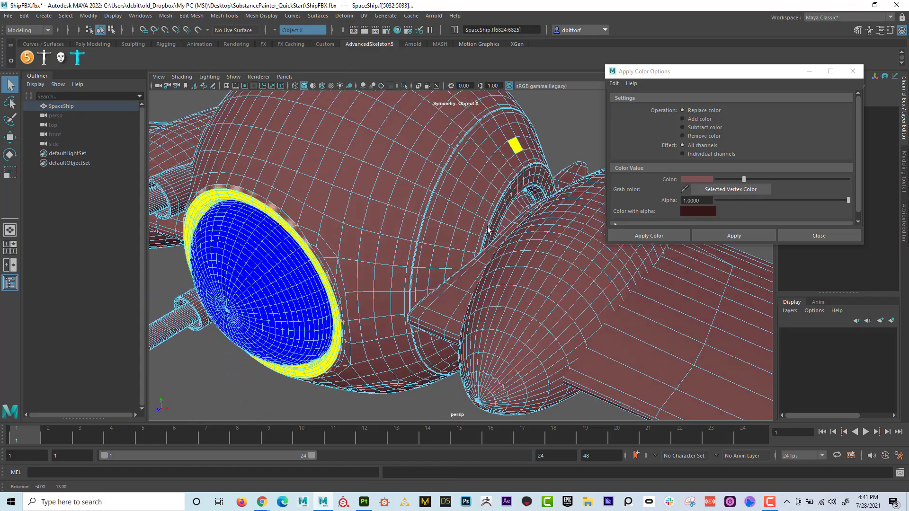
pyautogui.keyDown('alt'); pyautogui.moveTo(482, 210); pyautogui.dragTo(568, 229, button='right'); pyautogui.keyUp('alt')
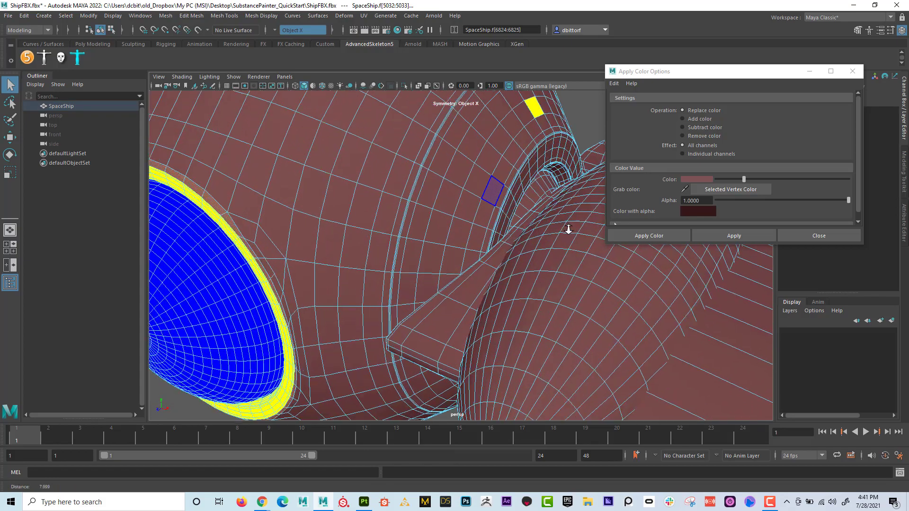
pyautogui.keyDown('alt'); pyautogui.moveTo(521, 208); pyautogui.dragTo(495, 187); pyautogui.keyUp('alt')
pyautogui.click(478, 191)
pyautogui.keyDown('shift'); pyautogui.doubleClick(486, 173); pyautogui.keyUp('shift')
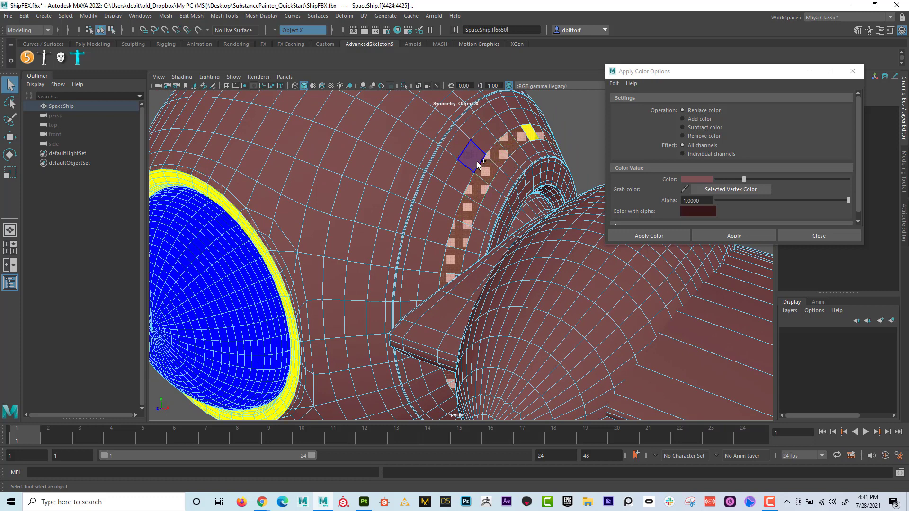
pyautogui.keyDown('shift'); pyautogui.doubleClick(485, 150); pyautogui.keyUp('shift')
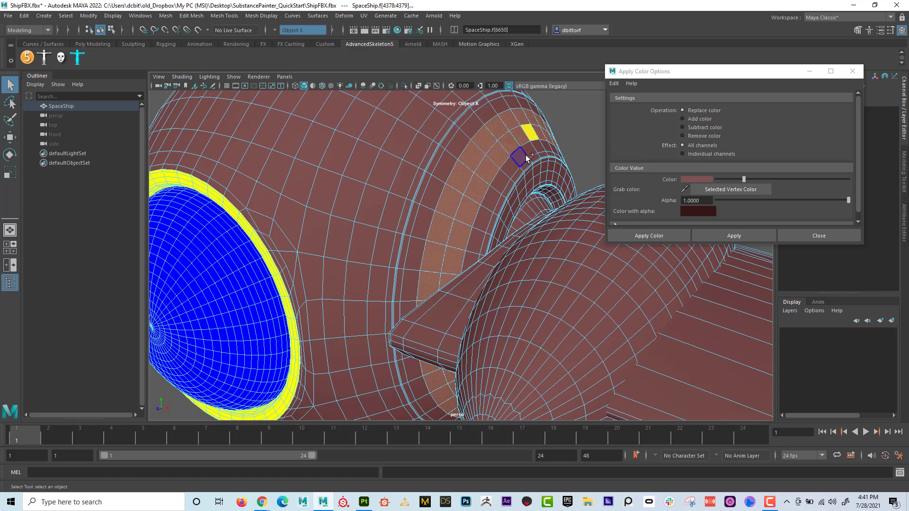
# - Grow the face selection across the whole side panel to its border, and shrink it back by one ring
pyautogui.hotkey('shift', '.')
pyautogui.hotkey('shift', '.')
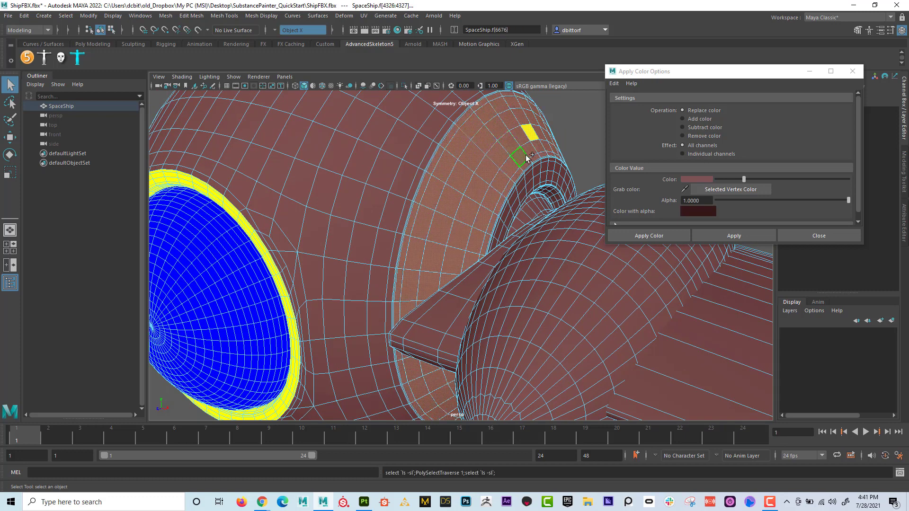
pyautogui.hotkey('shift', '.')
pyautogui.hotkey('shift', '.')
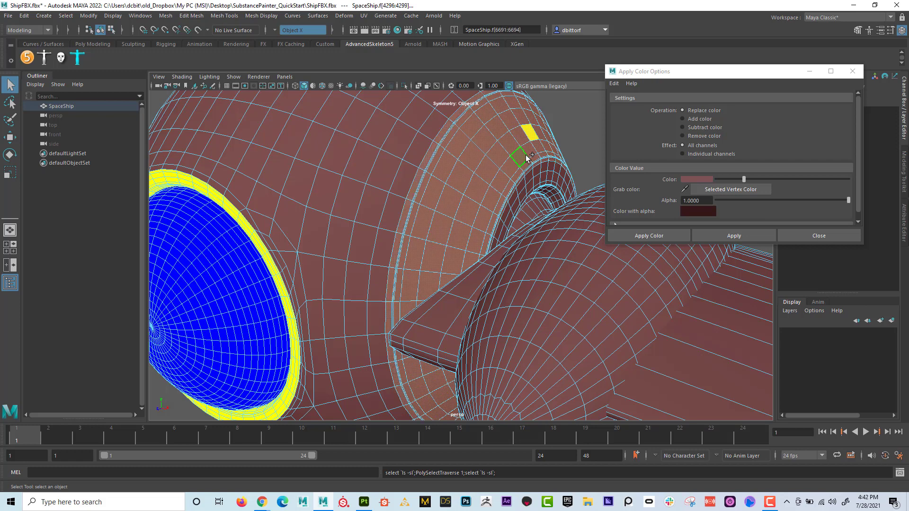
pyautogui.hotkey('shift', ',')
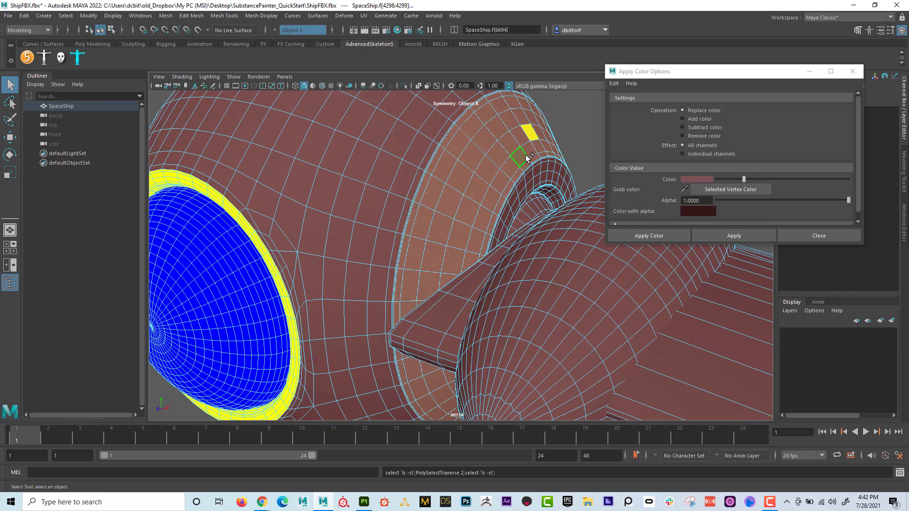
# - Apply pure green as the vertex color of the selected side panel faces, with alpha 1.0
pyautogui.click(704, 180)
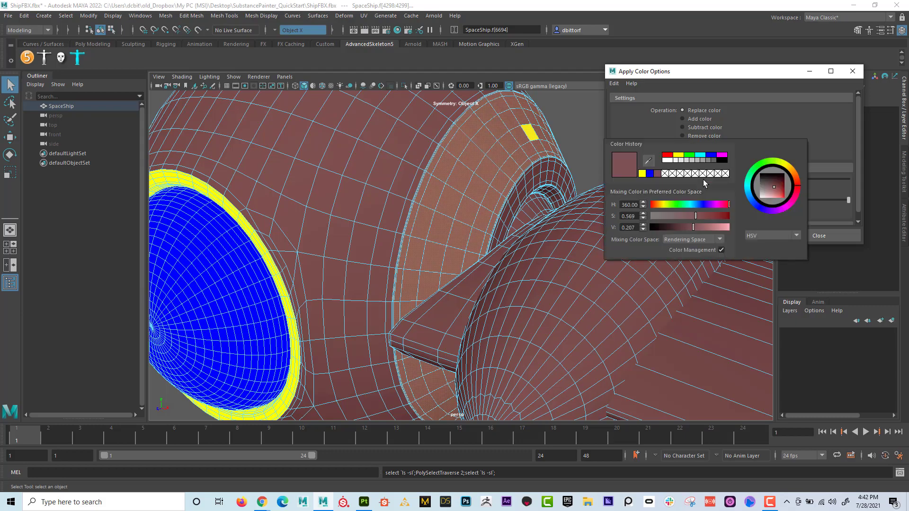
pyautogui.click(690, 155)
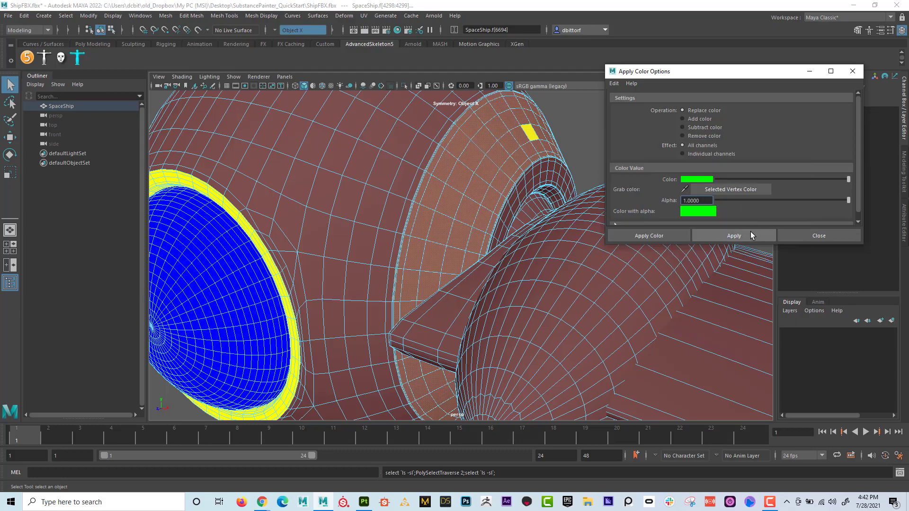
pyautogui.click(750, 235)
# - Select all faces of the upper and lower gun barrels beside the front window
pyautogui.keyDown('alt'); pyautogui.moveTo(555, 211); pyautogui.dragTo(362, 178, button='right'); pyautogui.keyUp('alt')
pyautogui.keyDown('alt'); pyautogui.moveTo(361, 178); pyautogui.dragTo(391, 192); pyautogui.keyUp('alt')
pyautogui.keyDown('alt'); pyautogui.moveTo(400, 199); pyautogui.dragTo(428, 181, button='middle'); pyautogui.keyUp('alt')
pyautogui.keyDown('alt'); pyautogui.moveTo(428, 181); pyautogui.dragTo(346, 194); pyautogui.keyUp('alt')
pyautogui.moveTo(299, 203); pyautogui.dragTo(301, 222, button='right')
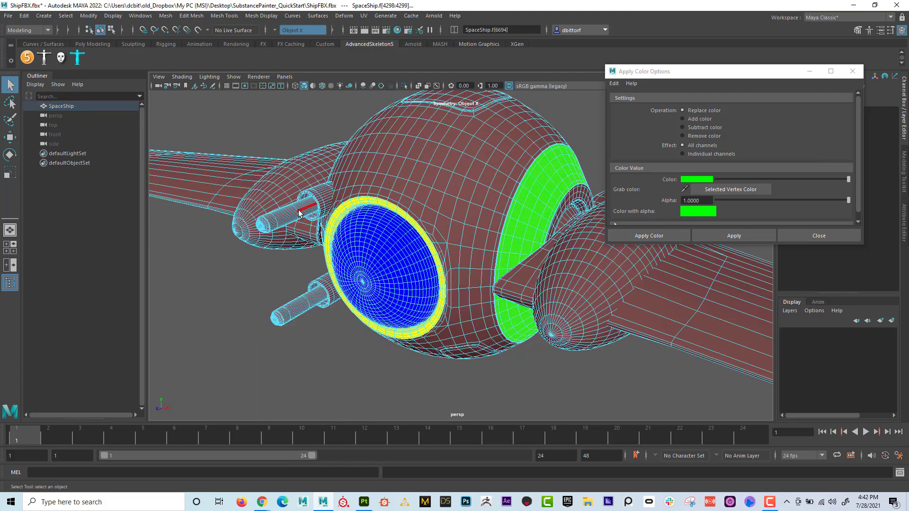
pyautogui.click(303, 303)
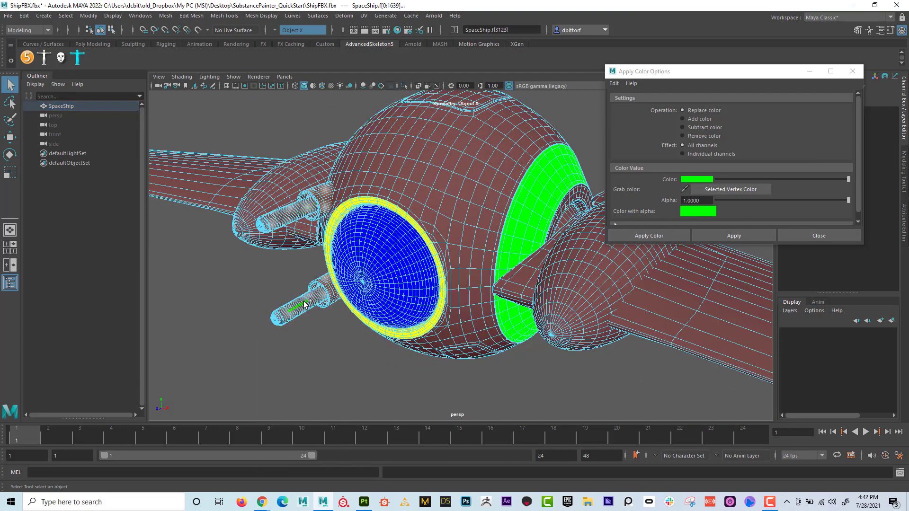
# - Apply cyan as the vertex color of the selected gun barrel faces, with alpha 1.0
pyautogui.click(701, 180)
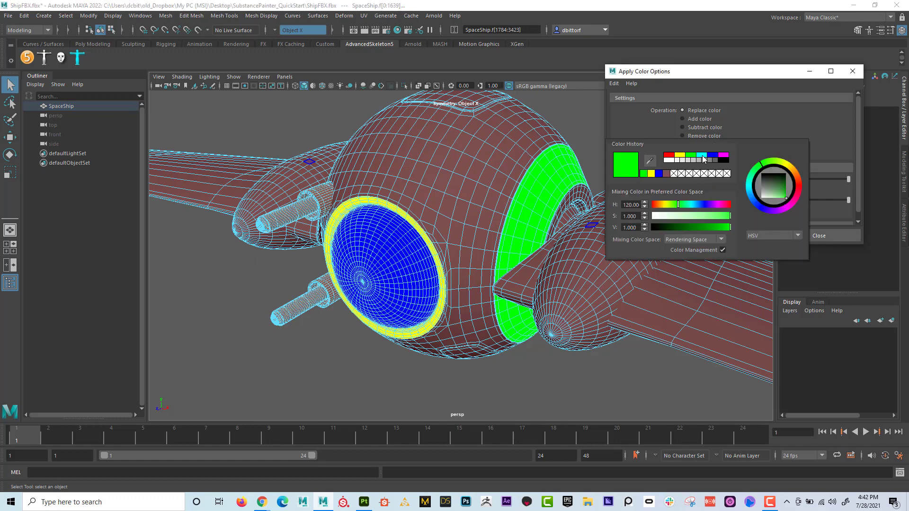
pyautogui.click(703, 156)
pyautogui.click(734, 236)
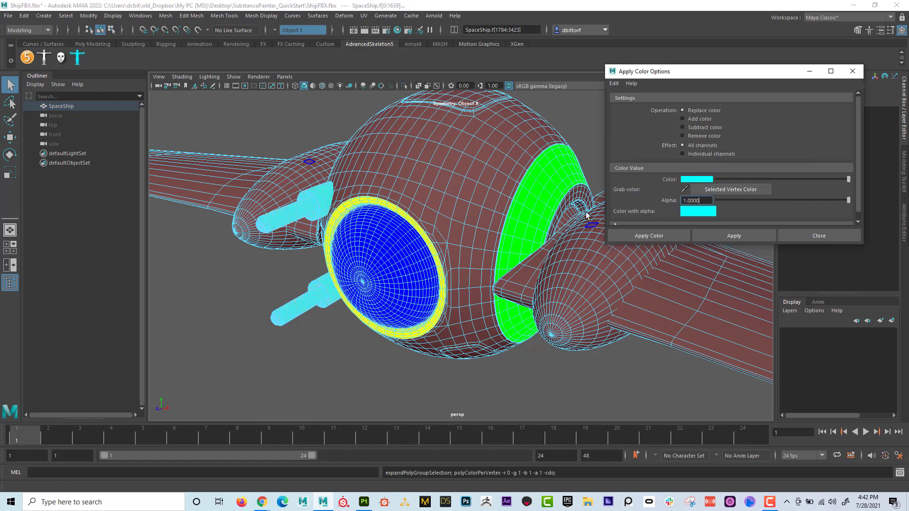
# - Clear the face selection and inspect the vertex colors on both sides of the ship
pyautogui.moveTo(445, 192); pyautogui.dragTo(275, 144, button='right')
pyautogui.click(355, 118)
pyautogui.keyDown('alt'); pyautogui.moveTo(275, 144); pyautogui.dragTo(421, 173); pyautogui.keyUp('alt')
pyautogui.keyDown('alt'); pyautogui.moveTo(421, 172); pyautogui.dragTo(484, 216, button='right'); pyautogui.keyUp('alt')
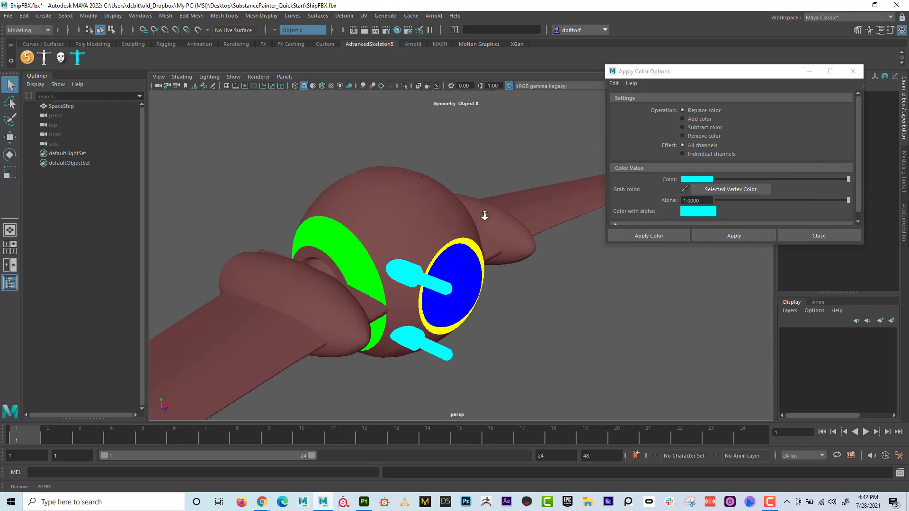
pyautogui.keyDown('alt'); pyautogui.moveTo(485, 216); pyautogui.dragTo(515, 214); pyautogui.keyUp('alt')
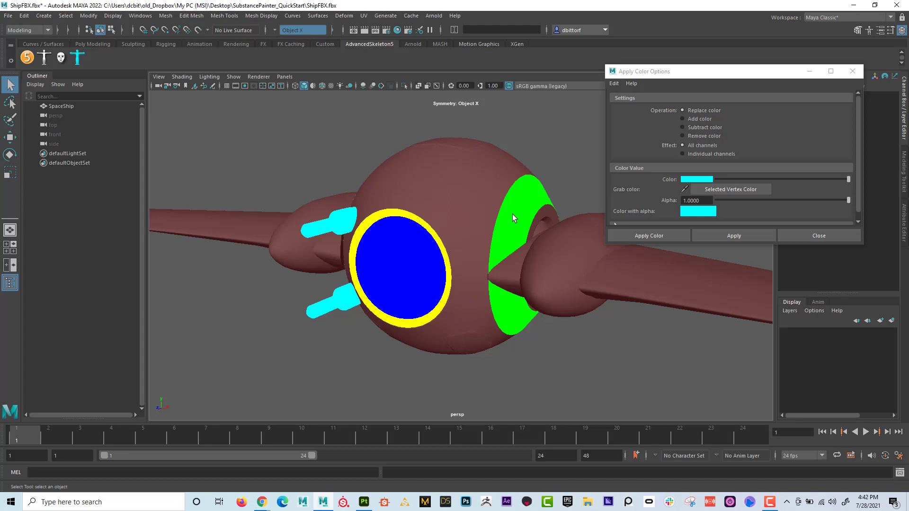
pyautogui.keyDown('alt'); pyautogui.moveTo(422, 207); pyautogui.dragTo(299, 239); pyautogui.keyUp('alt')
pyautogui.keyDown('alt'); pyautogui.moveTo(298, 238); pyautogui.dragTo(481, 238, button='right'); pyautogui.keyUp('alt')
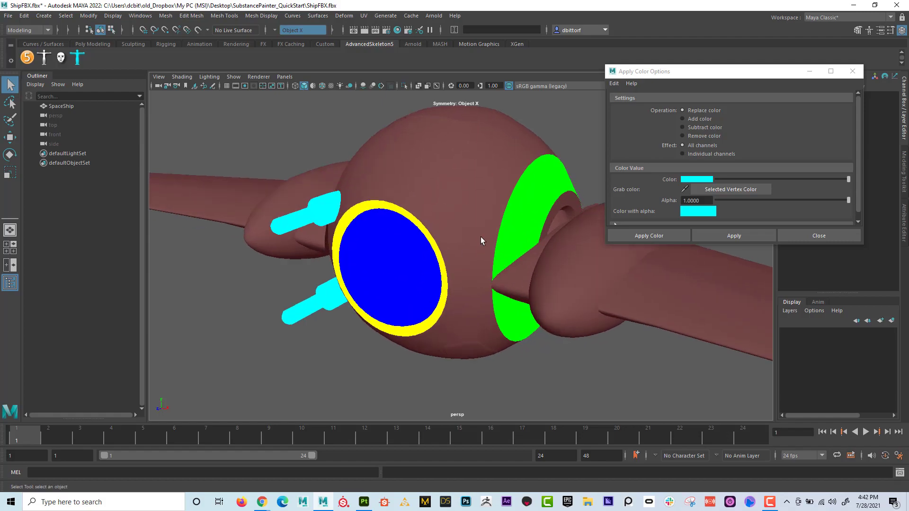
# - Select the face loop along the outer edge of the green side panel
pyautogui.click(482, 236)
pyautogui.keyDown('alt'); pyautogui.moveTo(522, 228); pyautogui.dragTo(455, 239); pyautogui.keyUp('alt')
pyautogui.keyDown('alt'); pyautogui.moveTo(455, 239); pyautogui.dragTo(416, 238, button='right'); pyautogui.keyUp('alt')
pyautogui.click(416, 213)
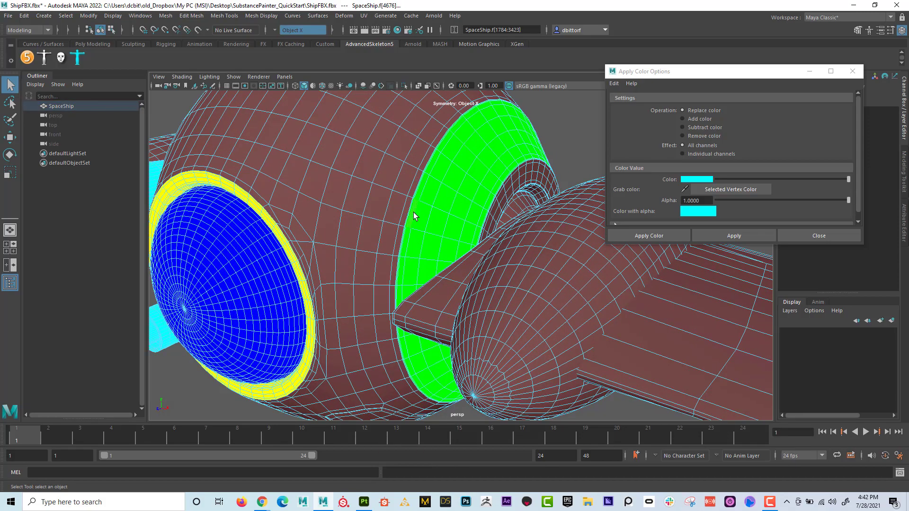
pyautogui.keyDown('alt'); pyautogui.moveTo(419, 215); pyautogui.dragTo(414, 260, button='middle'); pyautogui.keyUp('alt')
pyautogui.keyDown('alt'); pyautogui.moveTo(414, 261); pyautogui.dragTo(643, 263, button='right'); pyautogui.keyUp('alt')
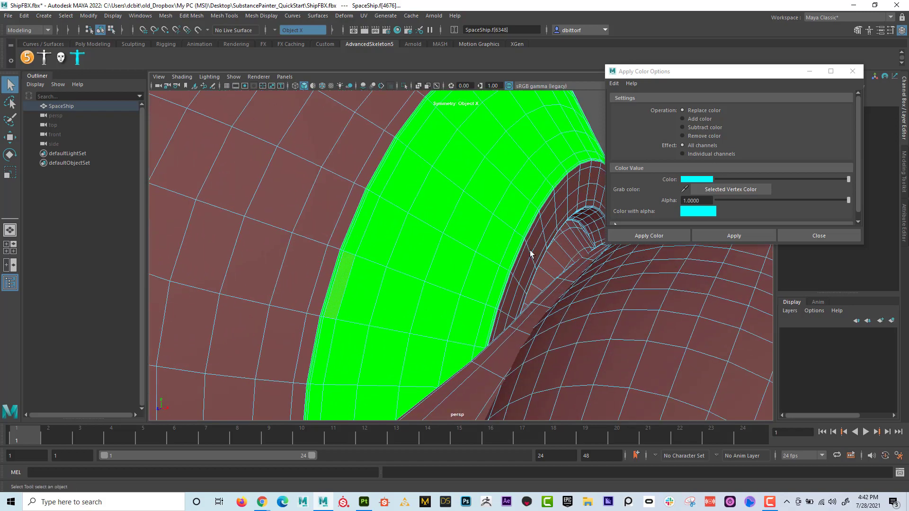
pyautogui.keyDown('alt'); pyautogui.moveTo(416, 224); pyautogui.dragTo(524, 239, button='middle'); pyautogui.keyUp('alt')
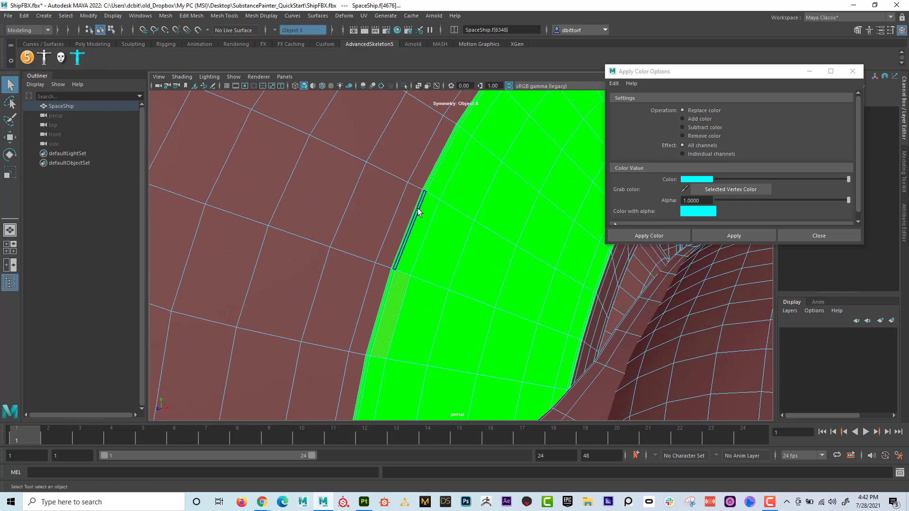
pyautogui.click(432, 181)
pyautogui.click(432, 181)
pyautogui.click(449, 202)
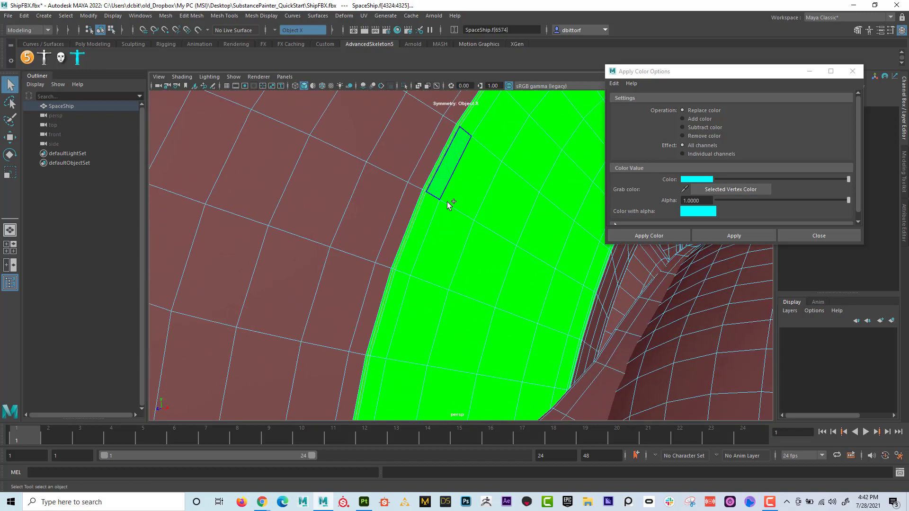
# - Extend the face selection to cover the full border strip around the green side panel
pyautogui.hotkey('shift', '.')
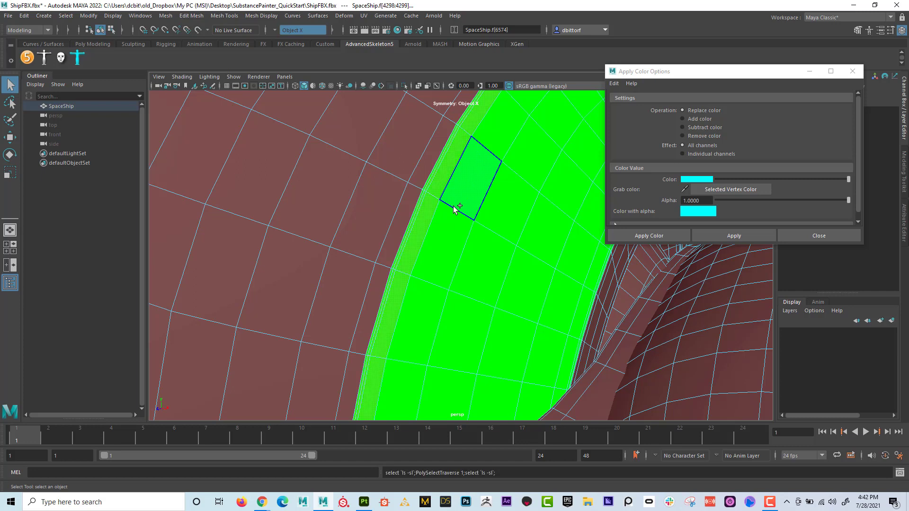
pyautogui.hotkey('shift', '.')
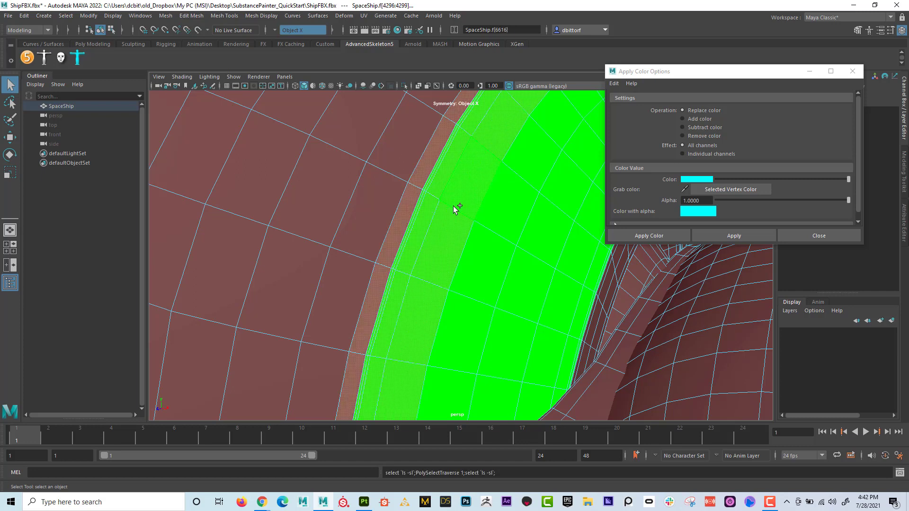
pyautogui.keyDown('ctrl'); pyautogui.click(456, 215); pyautogui.keyUp('ctrl')
pyautogui.keyDown('ctrl'); pyautogui.doubleClick(463, 208); pyautogui.keyUp('ctrl')
# - Apply pure red as the vertex color of the selected border strip faces, with alpha 1.0
pyautogui.keyDown('alt'); pyautogui.moveTo(514, 249); pyautogui.dragTo(461, 253, button='right'); pyautogui.keyUp('alt')
pyautogui.click(692, 180)
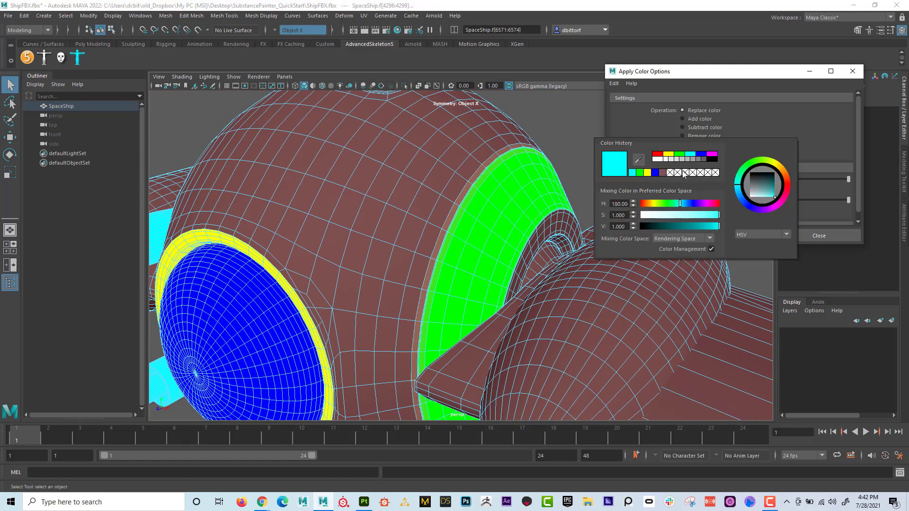
pyautogui.click(659, 156)
pyautogui.click(743, 236)
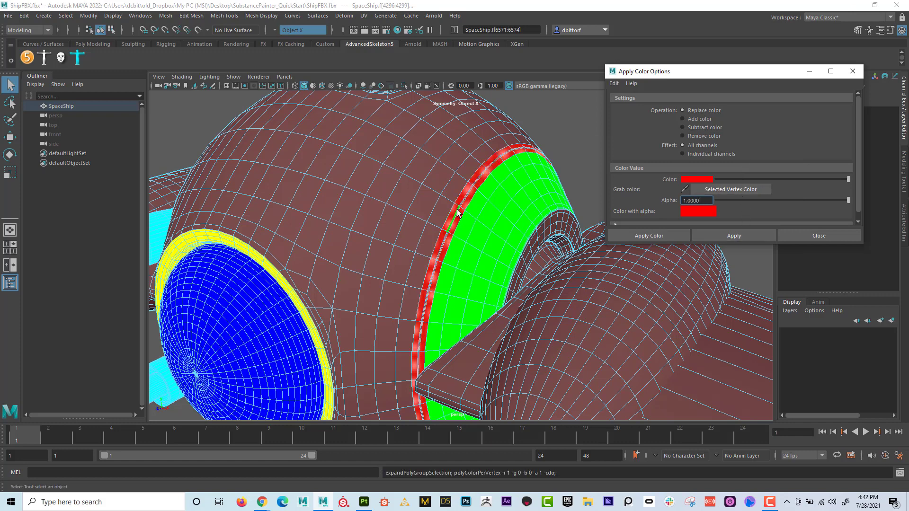
# - Deselect the border faces and close the vertex color options
pyautogui.moveTo(457, 207); pyautogui.dragTo(357, 221, button='right')
pyautogui.click(556, 123)
pyautogui.keyDown('alt'); pyautogui.moveTo(357, 221); pyautogui.dragTo(326, 234); pyautogui.keyUp('alt')
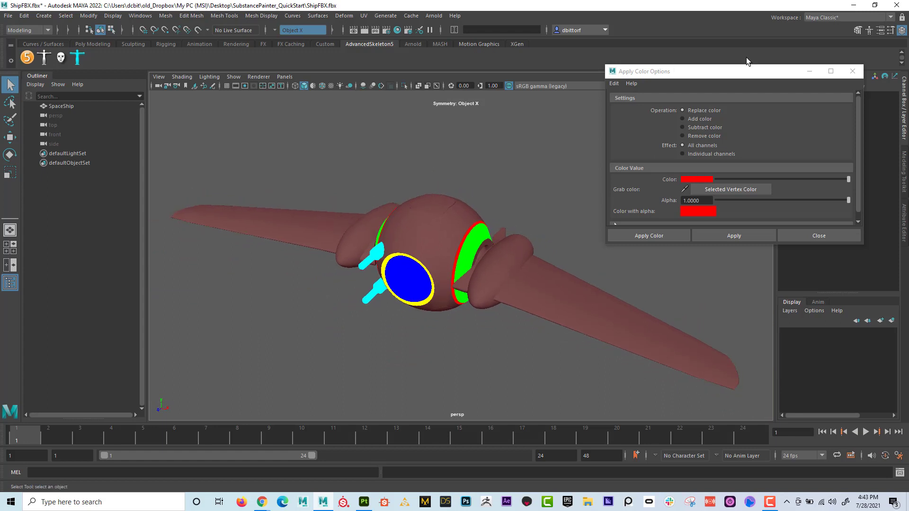
pyautogui.click(853, 71)
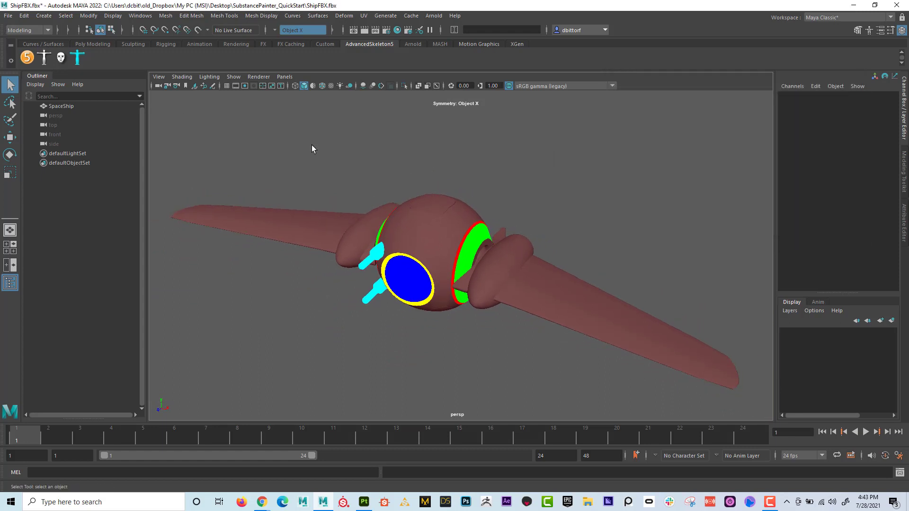
# - Select the whole ship and start exporting the selection to the SubstancePainter_QuickStart folder on the desktop
pyautogui.keyDown('alt'); pyautogui.moveTo(312, 144); pyautogui.dragTo(306, 140, button='middle'); pyautogui.keyUp('alt')
pyautogui.keyDown('alt'); pyautogui.moveTo(305, 141); pyautogui.dragTo(317, 165, button='right'); pyautogui.keyUp('alt')
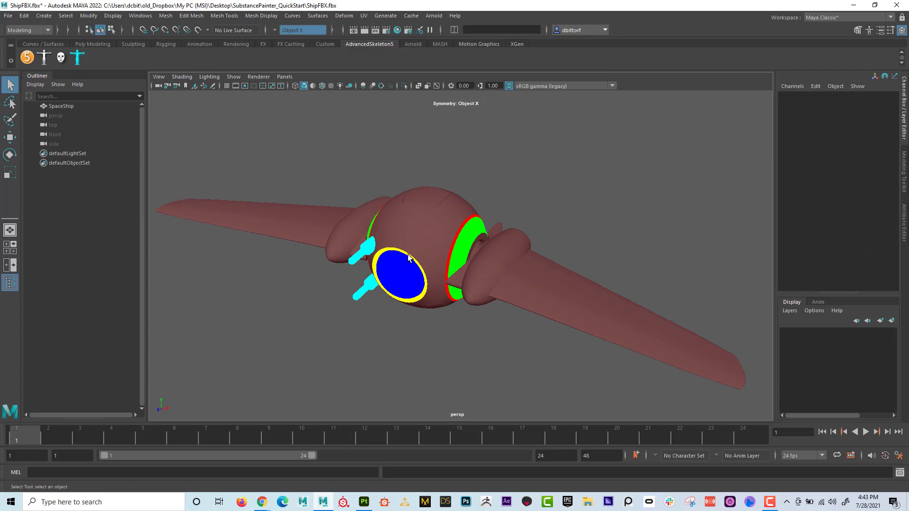
pyautogui.keyDown('alt'); pyautogui.moveTo(408, 259); pyautogui.dragTo(411, 232, button='middle'); pyautogui.keyUp('alt')
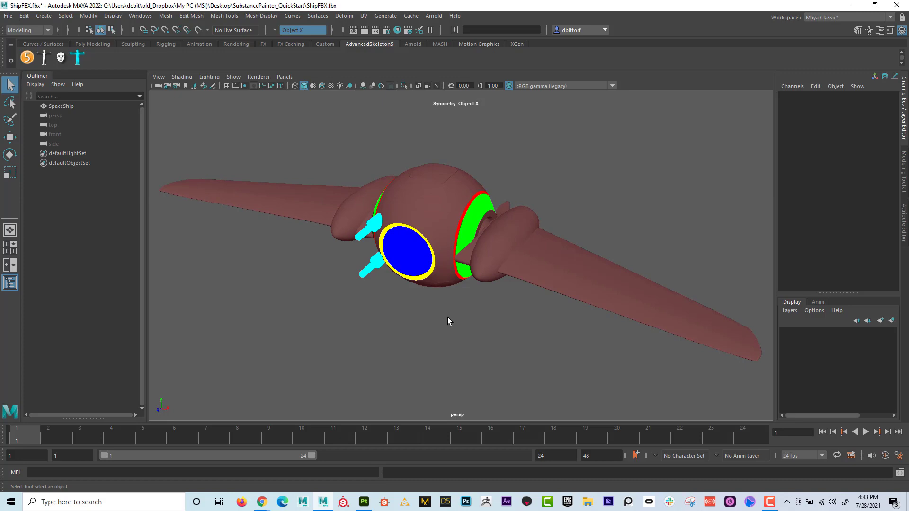
pyautogui.click(339, 184)
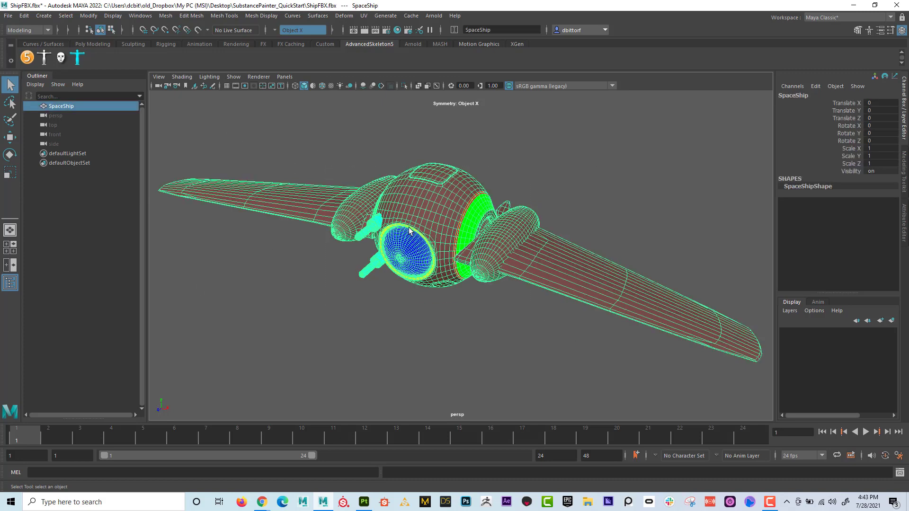
pyautogui.click(10, 16)
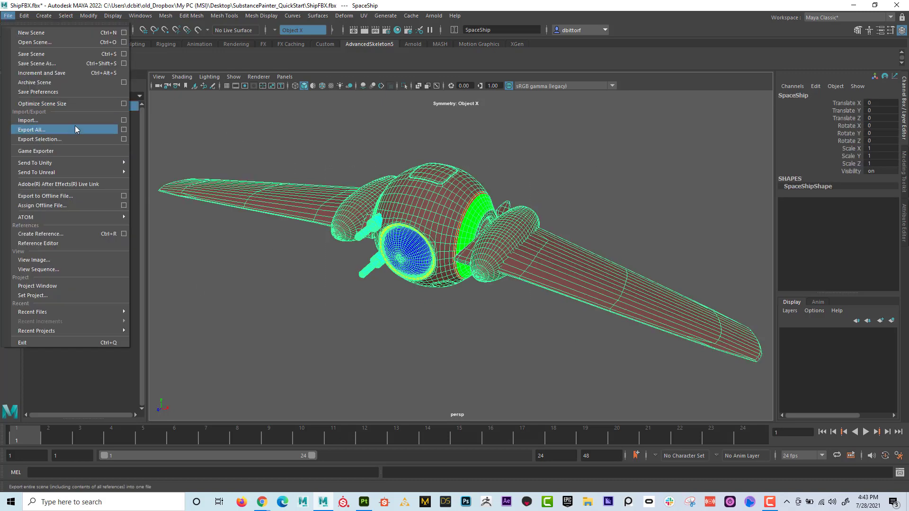
pyautogui.click(81, 138)
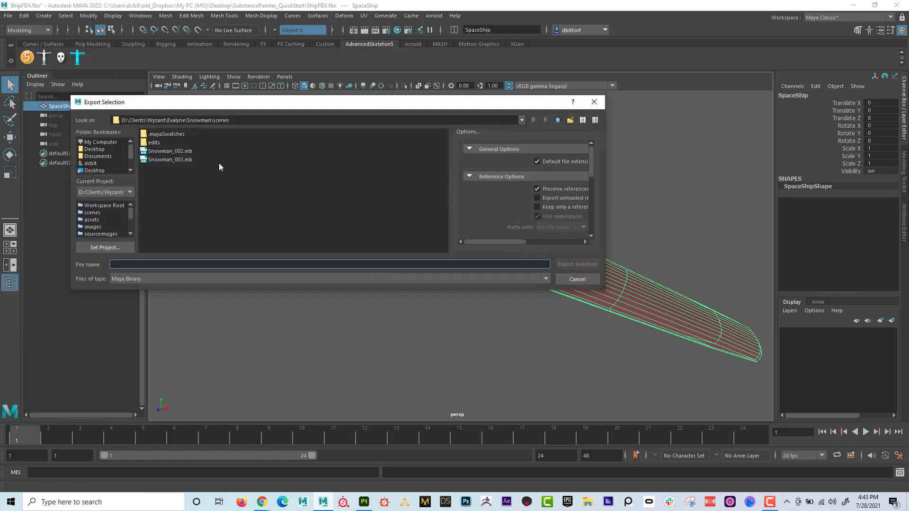
pyautogui.scroll(-1, 100, 164)
pyautogui.click(114, 163)
pyautogui.doubleClick(165, 135)
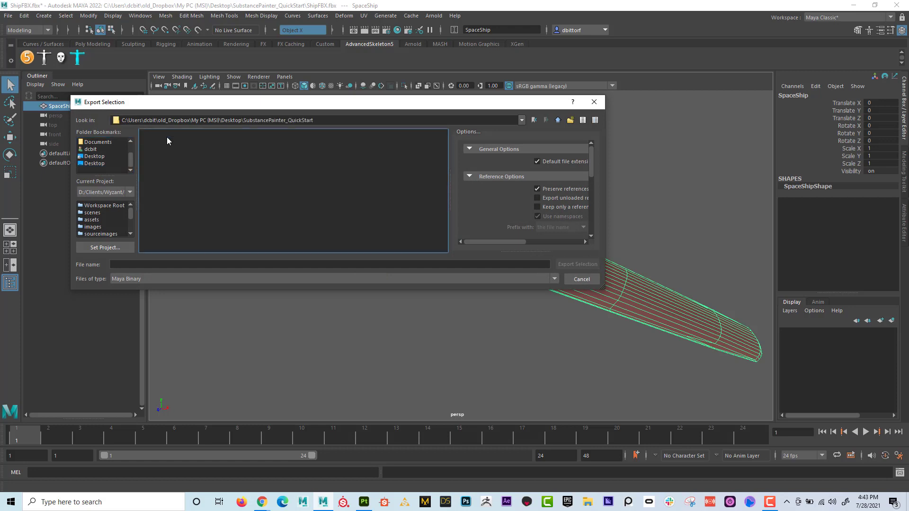
# - Set the file type to FBX export and export the ship as ShipVertexColor.fbx
pyautogui.click(149, 278)
pyautogui.scroll(-3, 142, 322)
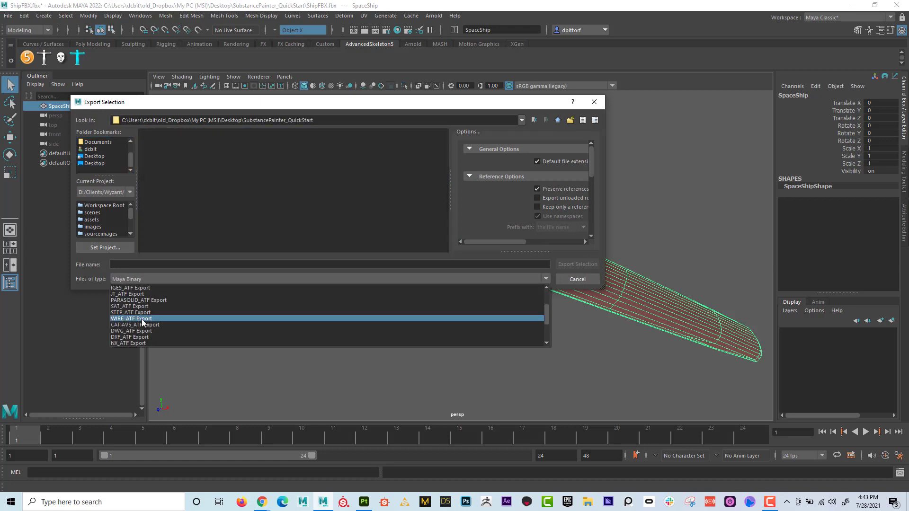
pyautogui.click(145, 331)
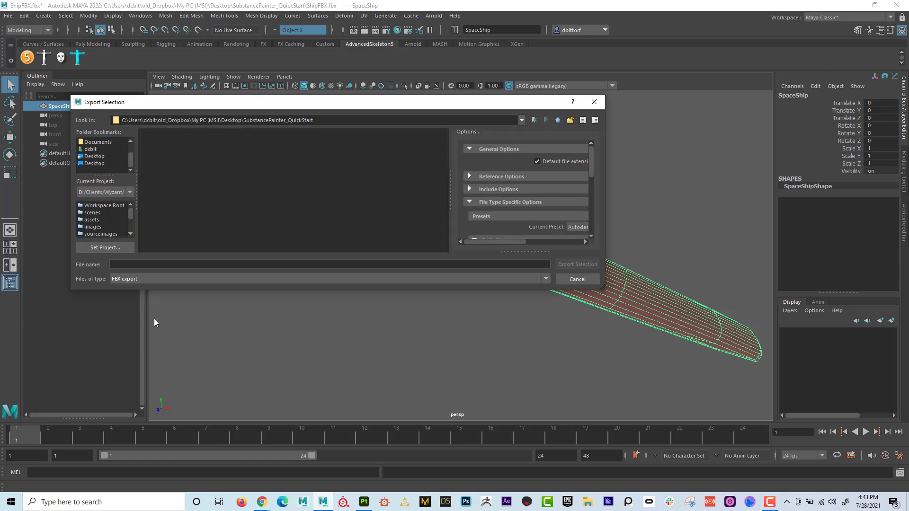
pyautogui.click(160, 134)
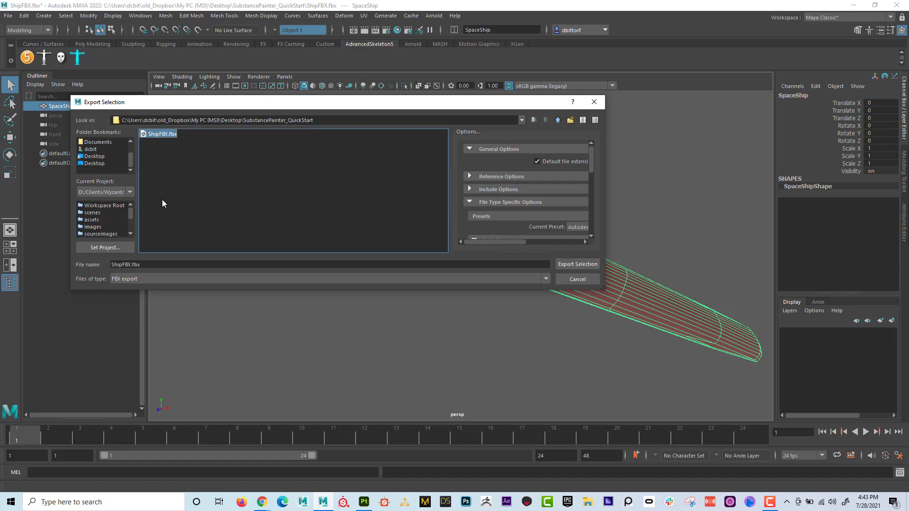
pyautogui.click(132, 265)
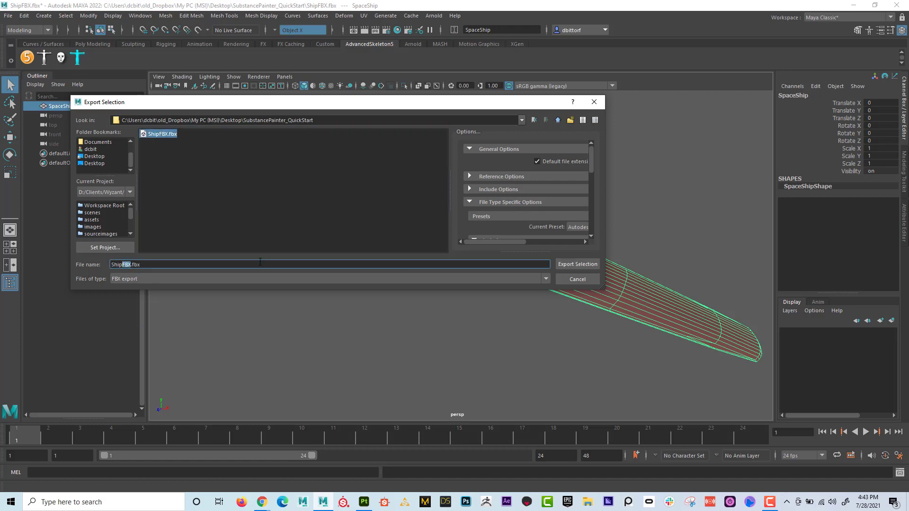
pyautogui.write('VertexColor')
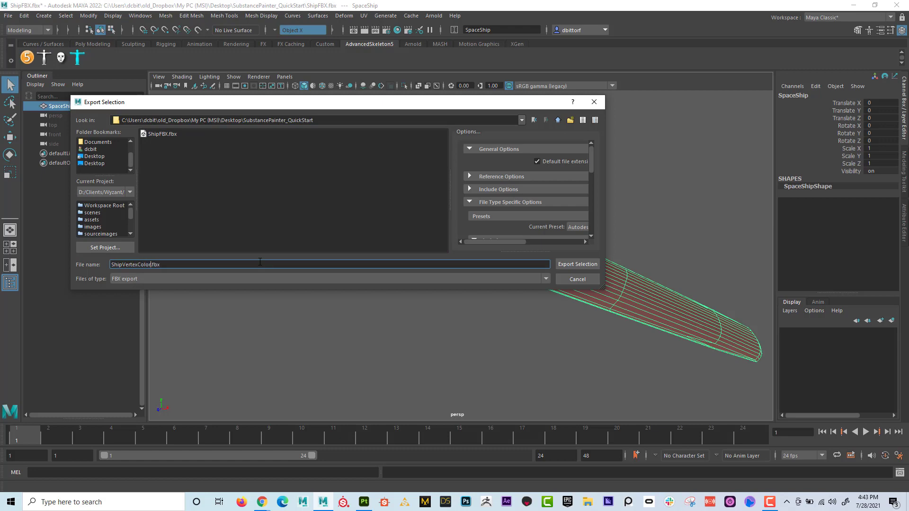
pyautogui.click(565, 265)
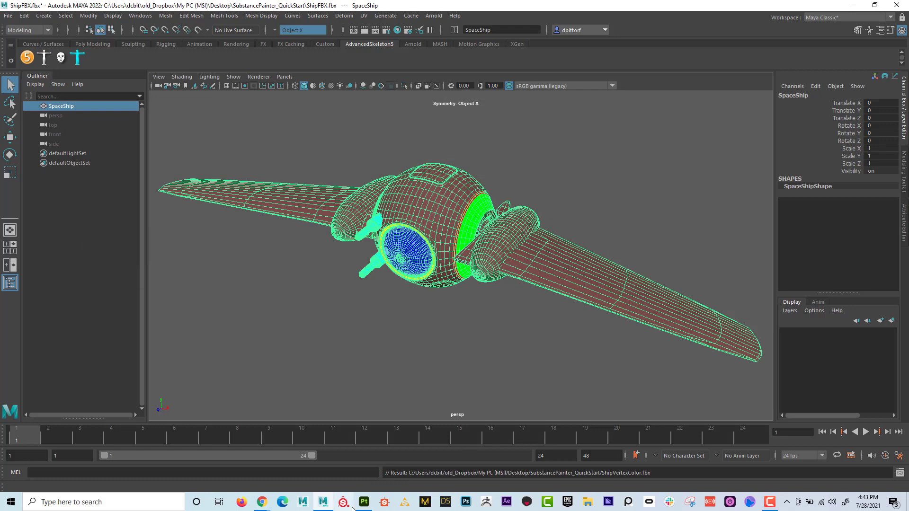
# - Switch to the ship project in Substance 3D Painter and look at its texture set settings
pyautogui.moveTo(368, 498)
pyautogui.click(389, 426)
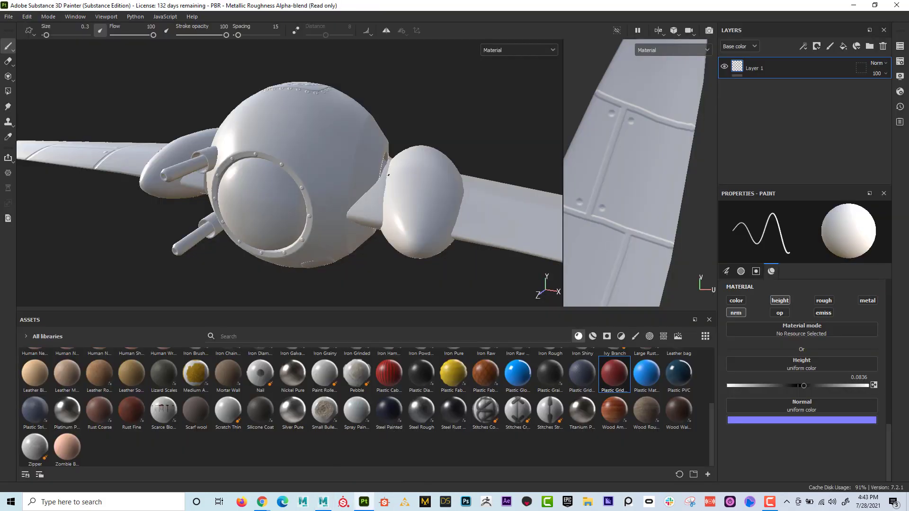
pyautogui.keyDown('alt'); pyautogui.moveTo(388, 175); pyautogui.dragTo(240, 117); pyautogui.keyUp('alt')
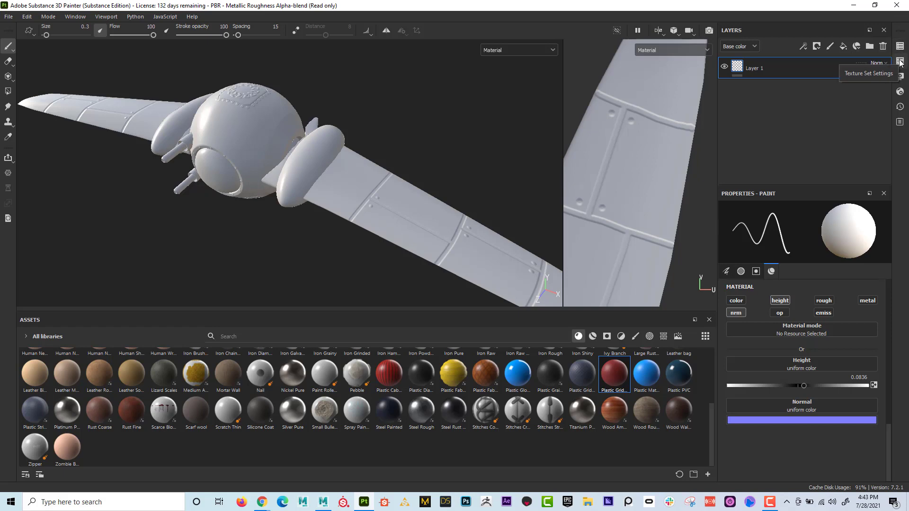
pyautogui.click(899, 62)
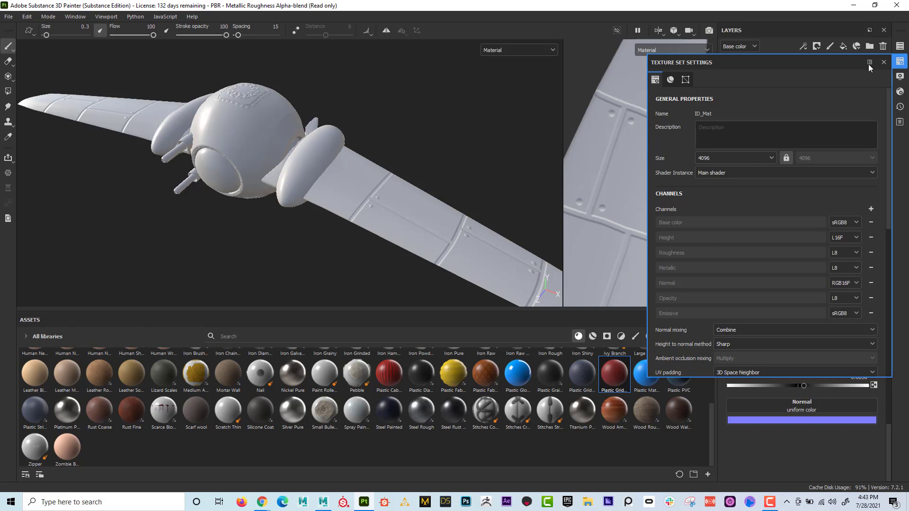
pyautogui.moveTo(840, 62); pyautogui.dragTo(564, 87)
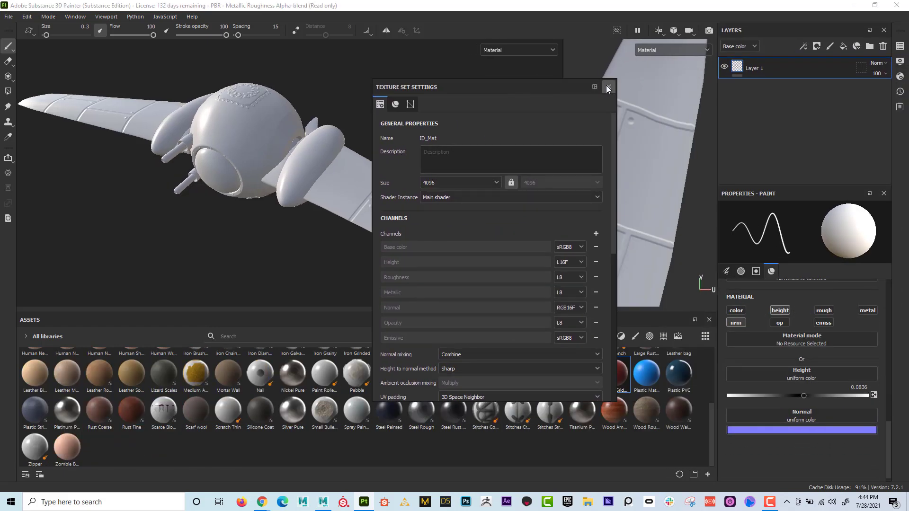
pyautogui.click(609, 88)
# - Start a new project and choose ShipVertexColor.fbx from the SubstancePainter_QuickStart folder as its mesh
pyautogui.click(9, 16)
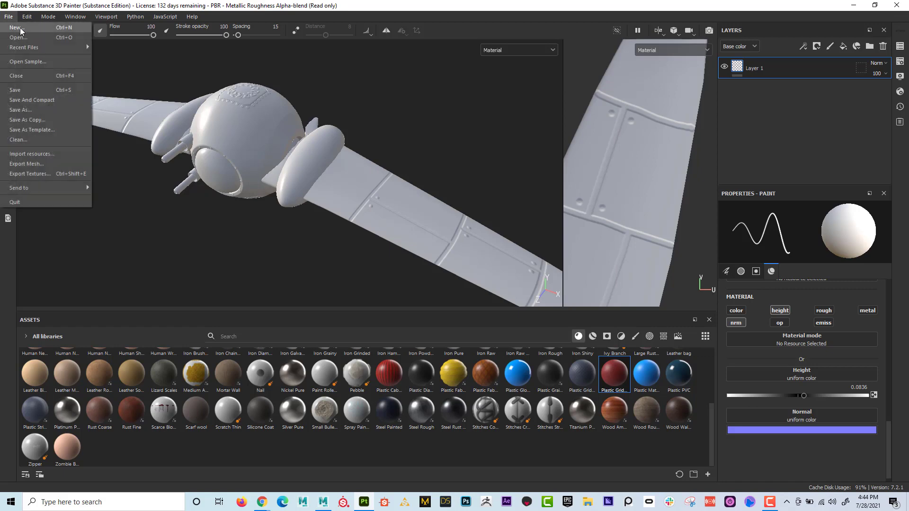
pyautogui.click(20, 28)
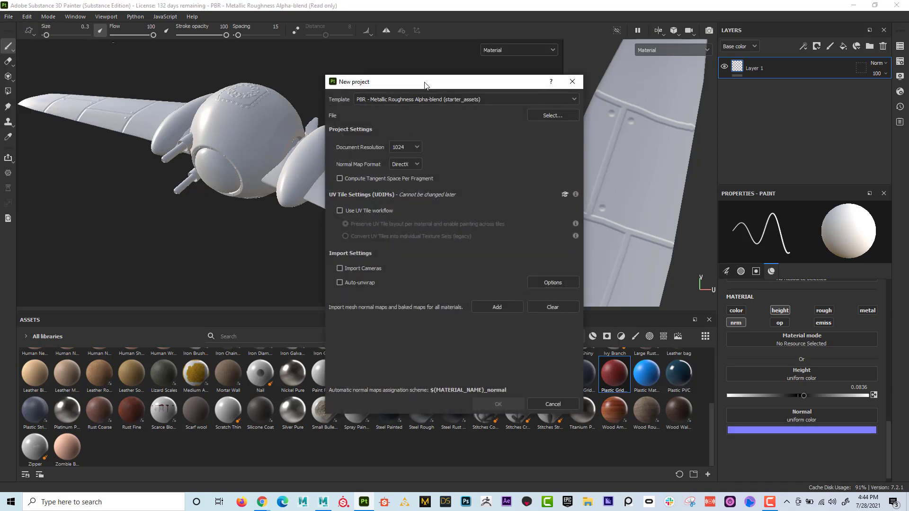
pyautogui.moveTo(425, 86); pyautogui.dragTo(386, 70)
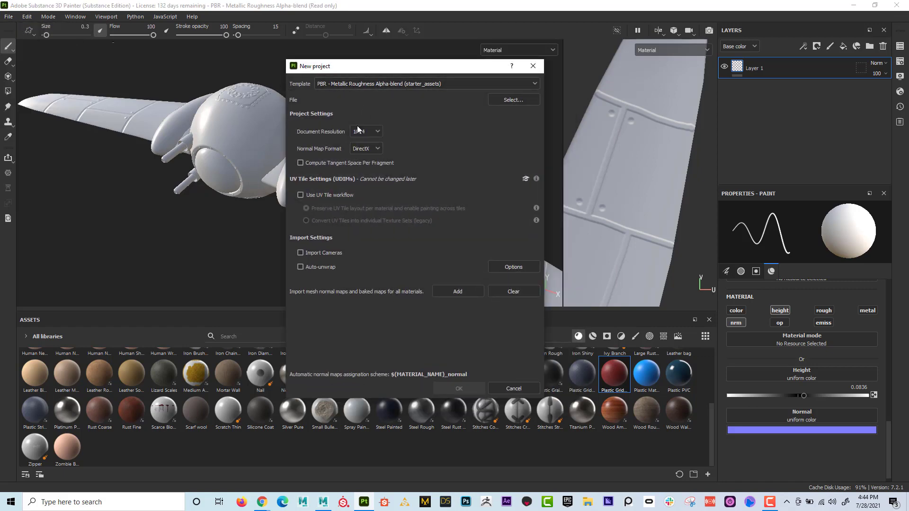
pyautogui.click(504, 99)
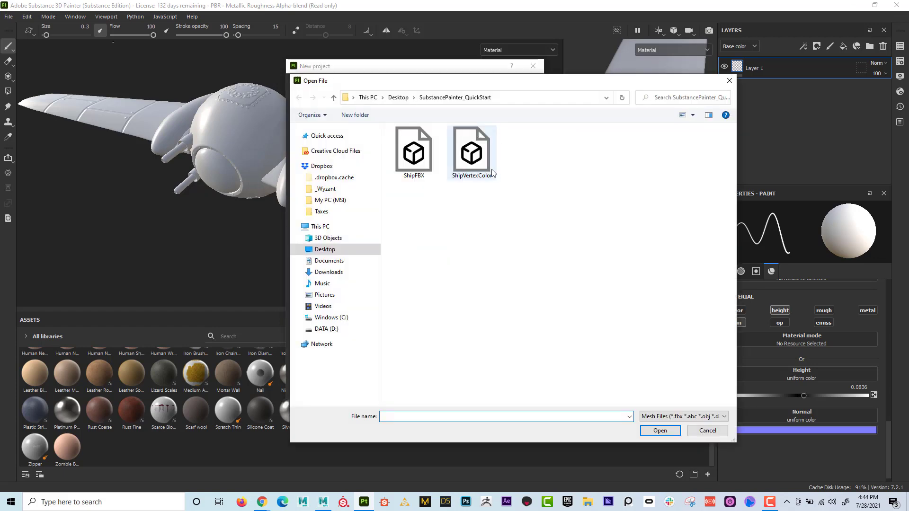
pyautogui.click(477, 158)
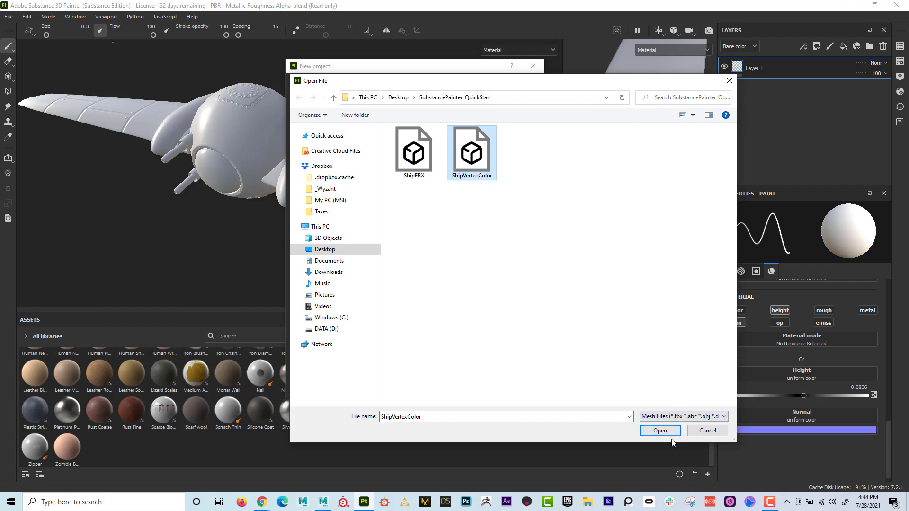
pyautogui.click(660, 431)
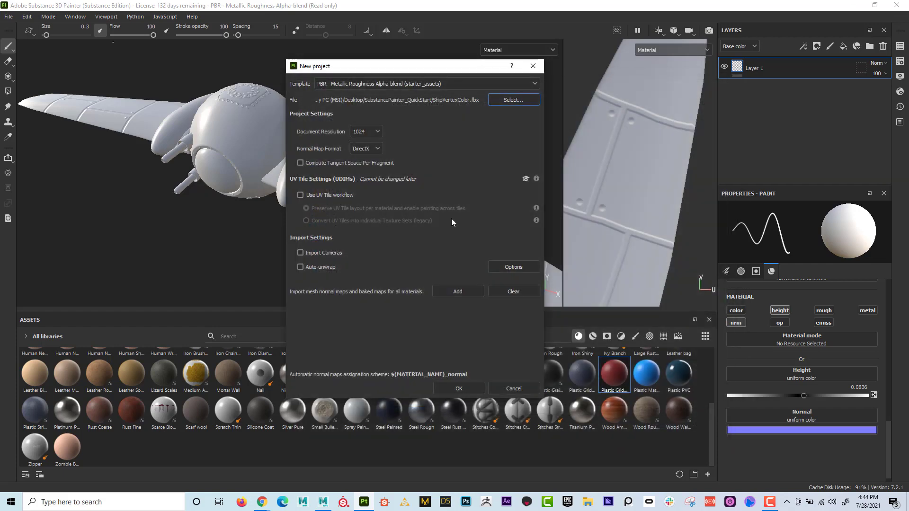
# - Set the document resolution to 4096 and create the new project
pyautogui.click(377, 132)
pyautogui.click(374, 191)
pyautogui.click(460, 390)
pyautogui.click(421, 265)
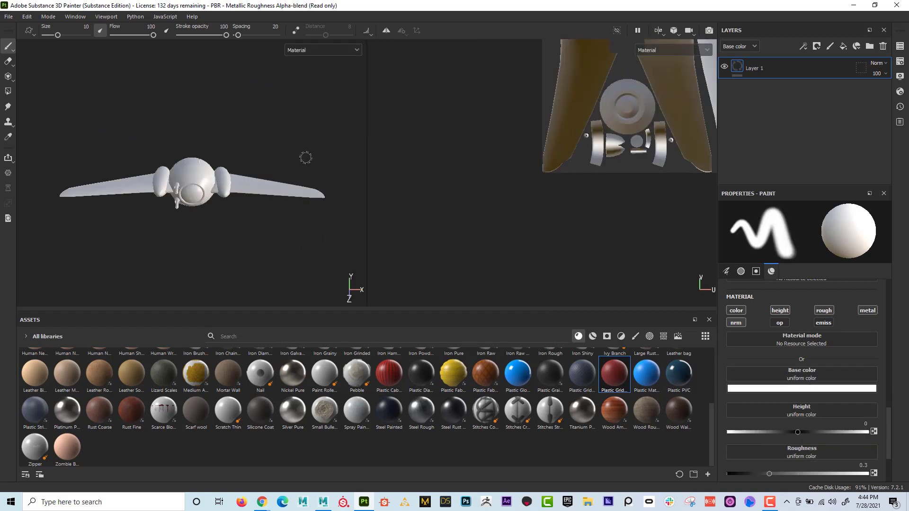
# - Look over the imported ship from the front and above, widening the 3D view beside the UV view
pyautogui.keyDown('alt'); pyautogui.moveTo(207, 171); pyautogui.dragTo(174, 191); pyautogui.keyUp('alt')
pyautogui.keyDown('alt'); pyautogui.moveTo(173, 191); pyautogui.dragTo(394, 212, button='right'); pyautogui.keyUp('alt')
pyautogui.keyDown('alt'); pyautogui.moveTo(521, 201); pyautogui.dragTo(348, 161, button='right'); pyautogui.keyUp('alt')
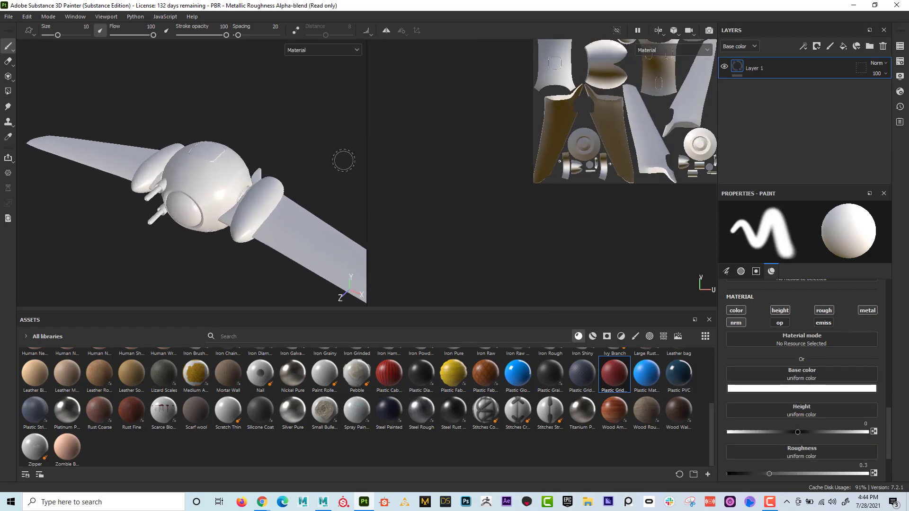
pyautogui.keyDown('alt'); pyautogui.moveTo(518, 140); pyautogui.dragTo(468, 213, button='middle'); pyautogui.keyUp('alt')
pyautogui.keyDown('alt'); pyautogui.moveTo(223, 190); pyautogui.dragTo(377, 204, button='right'); pyautogui.keyUp('alt')
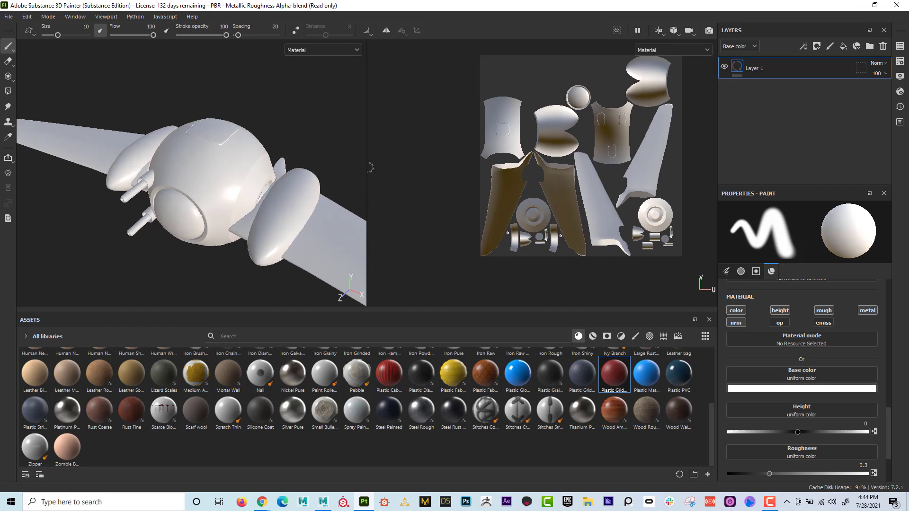
pyautogui.moveTo(367, 167); pyautogui.dragTo(451, 167)
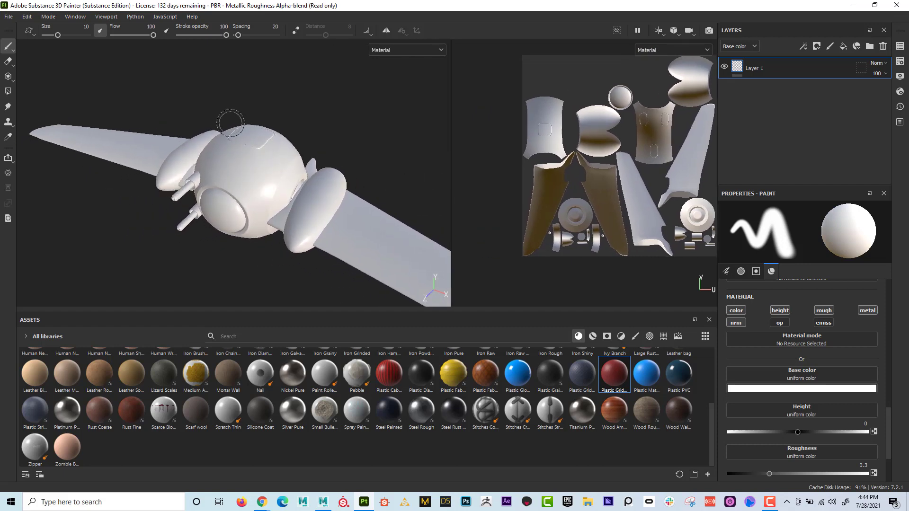
pyautogui.keyDown('alt'); pyautogui.moveTo(226, 117); pyautogui.dragTo(219, 103, button='middle'); pyautogui.keyUp('alt')
pyautogui.keyDown('alt'); pyautogui.moveTo(229, 119); pyautogui.dragTo(236, 119); pyautogui.keyUp('alt')
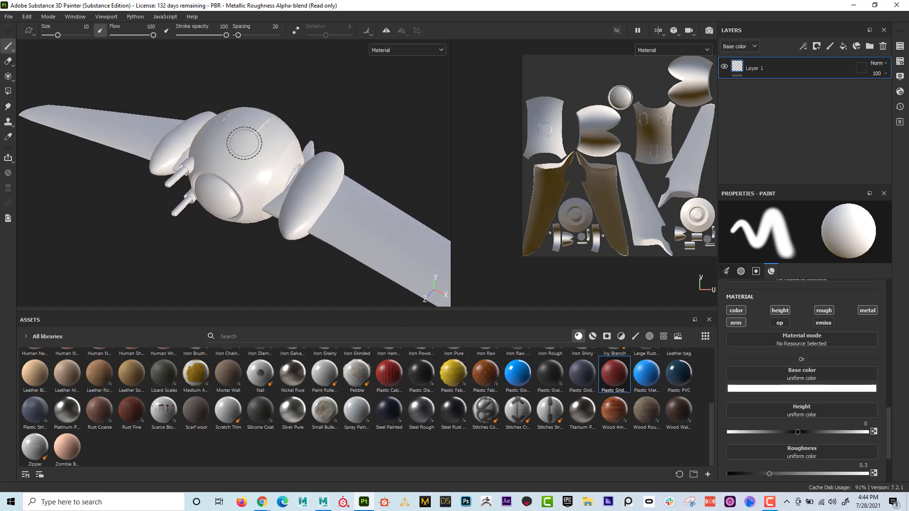
# - Open the texture set settings and enlarge their window down to the mesh maps section
pyautogui.click(900, 63)
pyautogui.moveTo(848, 61); pyautogui.dragTo(617, 72)
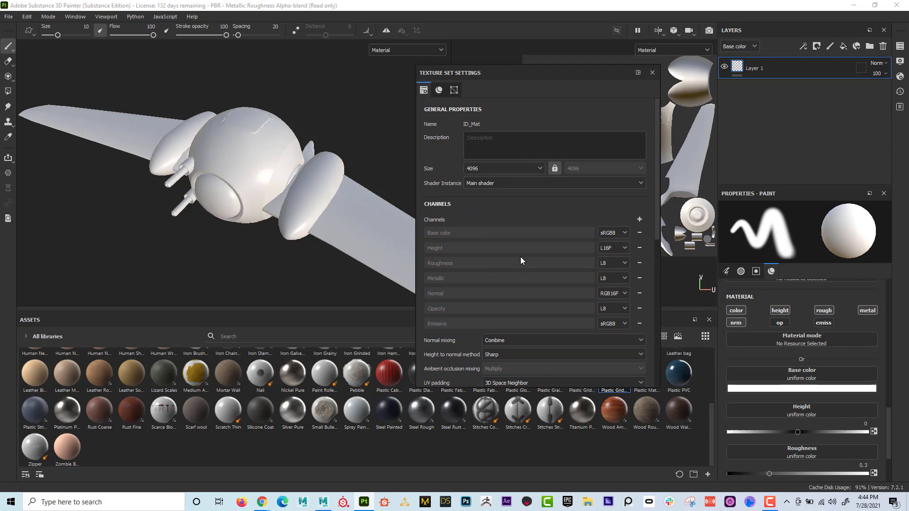
pyautogui.scroll(-1, 521, 256)
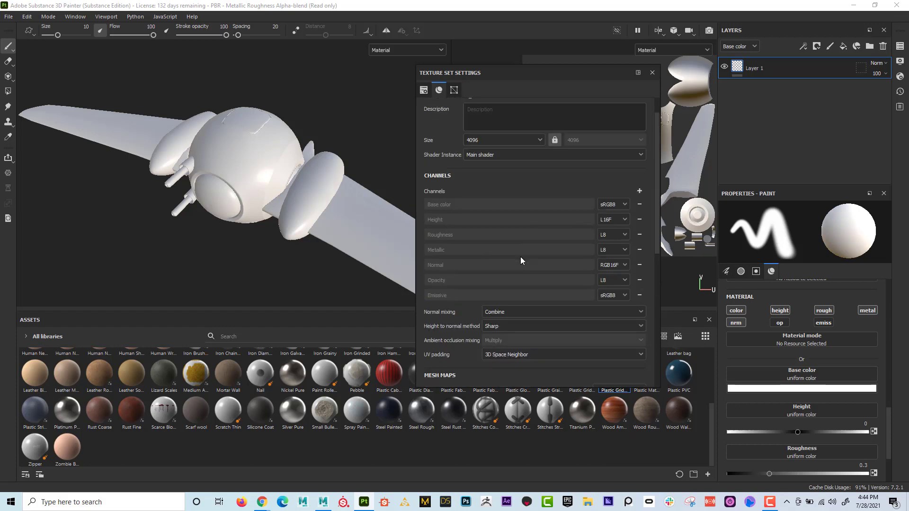
pyautogui.scroll(1, 521, 256)
pyautogui.moveTo(524, 72)
pyautogui.mouseDown()
pyautogui.moveTo(521, 55)
pyautogui.moveTo(526, 89)
pyautogui.moveTo(520, 78)
pyautogui.mouseUp()
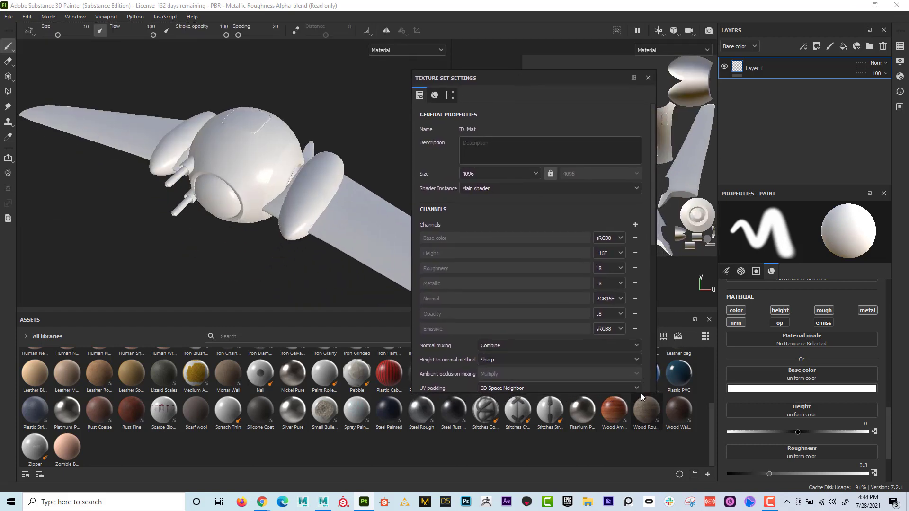
pyautogui.moveTo(646, 393); pyautogui.dragTo(646, 454)
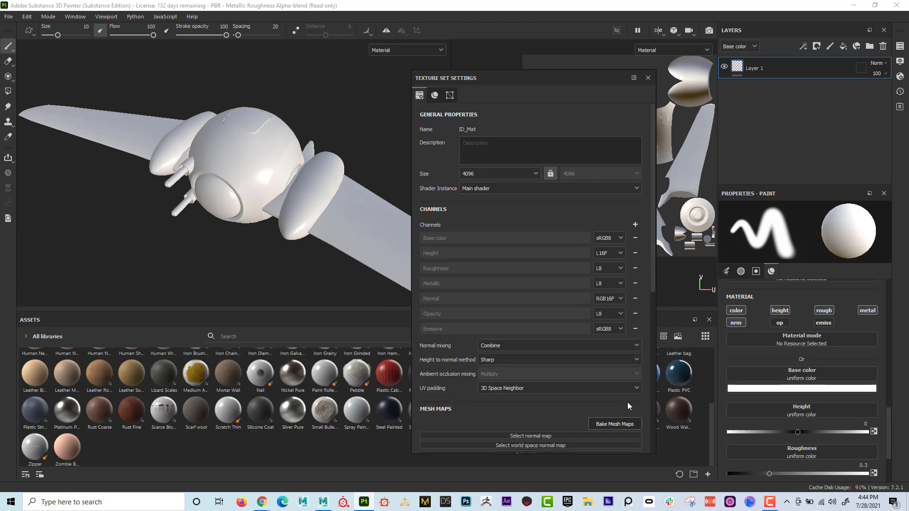
pyautogui.scroll(-4, 611, 360)
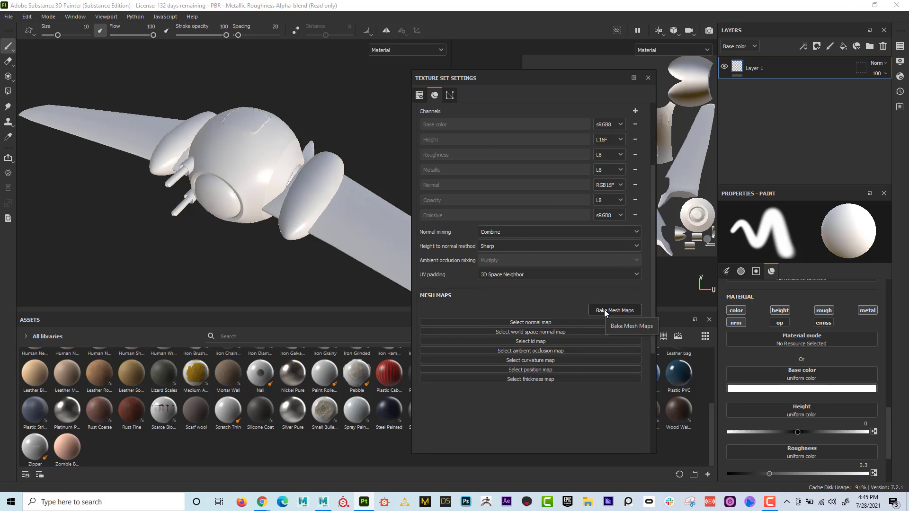
# - In the mesh map baking settings, set the output size to 4096 and the ID color source to Vertex Color
pyautogui.click(604, 310)
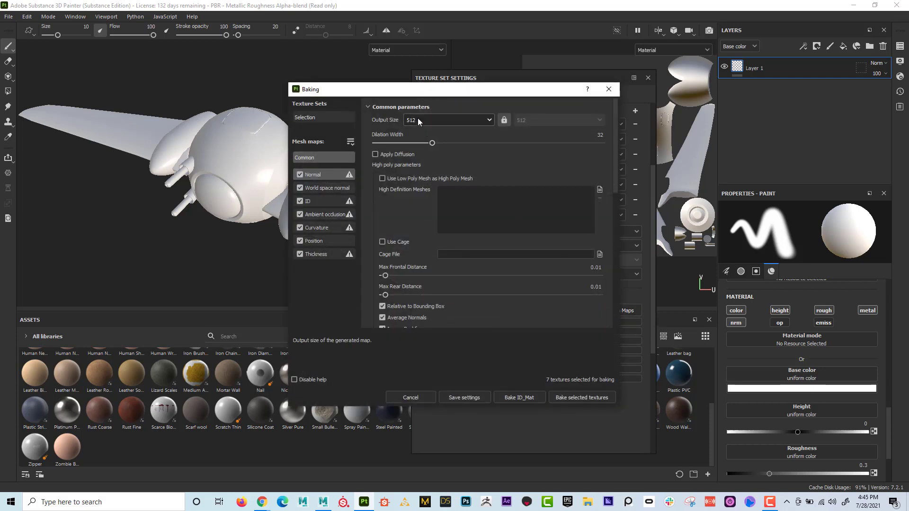
pyautogui.click(417, 119)
pyautogui.click(426, 199)
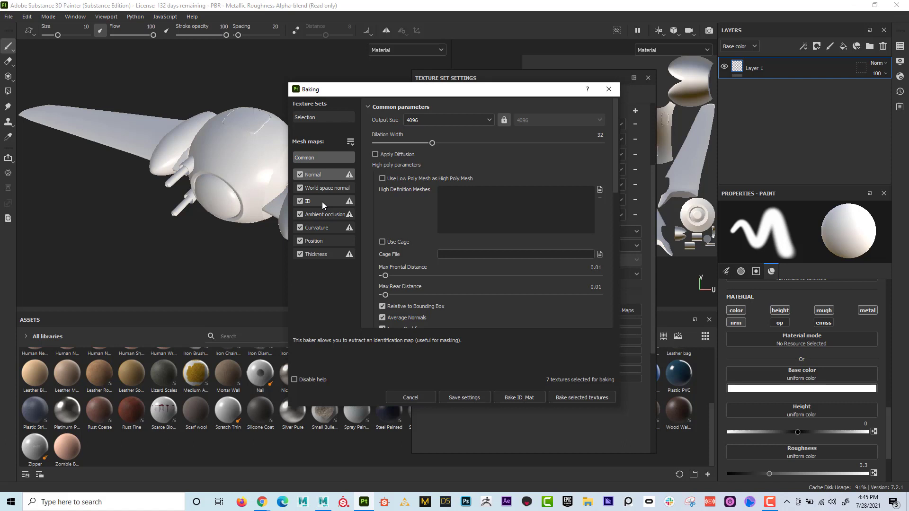
pyautogui.click(322, 202)
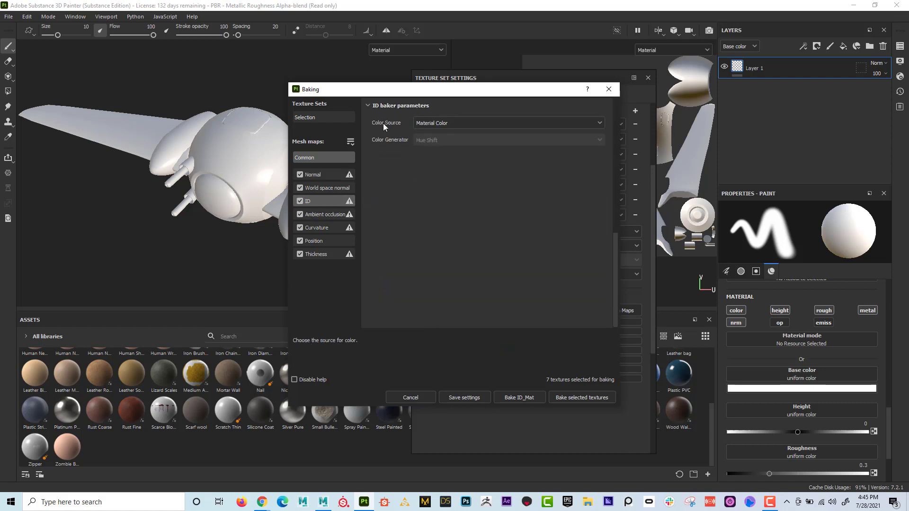
pyautogui.click(447, 124)
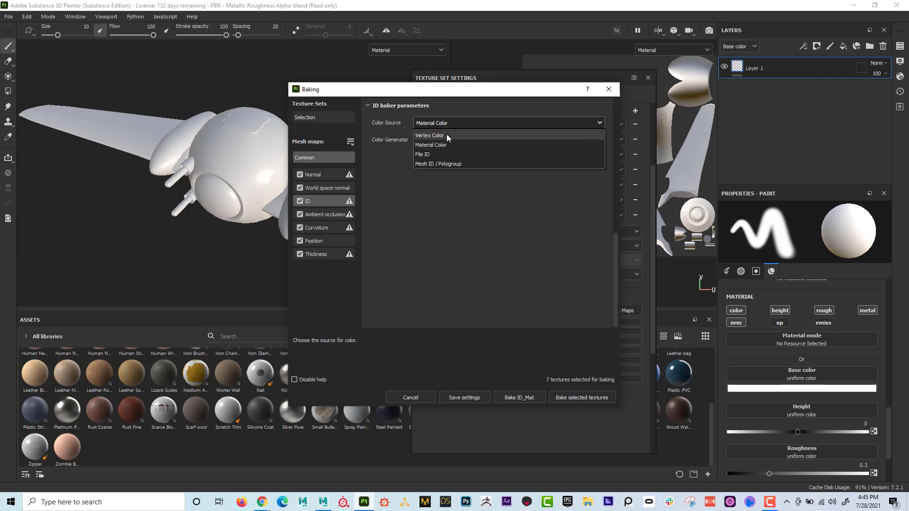
pyautogui.click(448, 134)
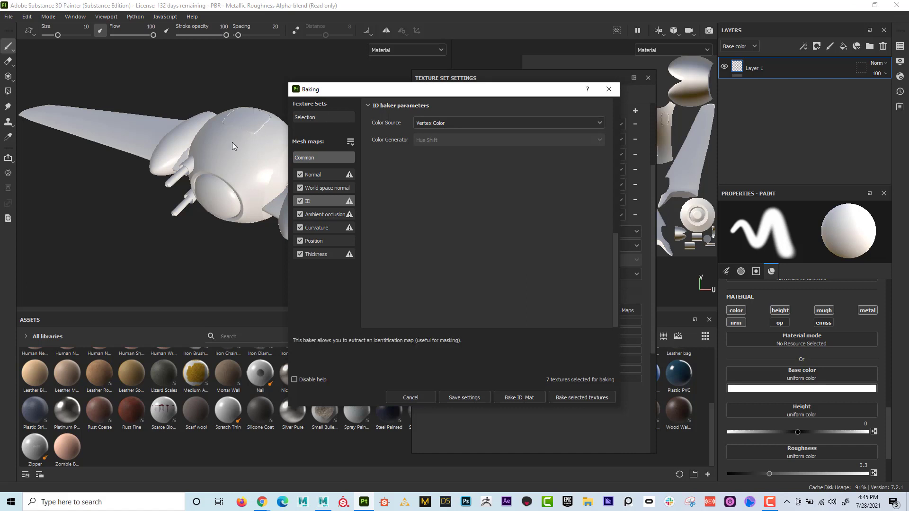
# - Bake all selected mesh maps, check the baked map list and close the texture set settings
pyautogui.click(583, 396)
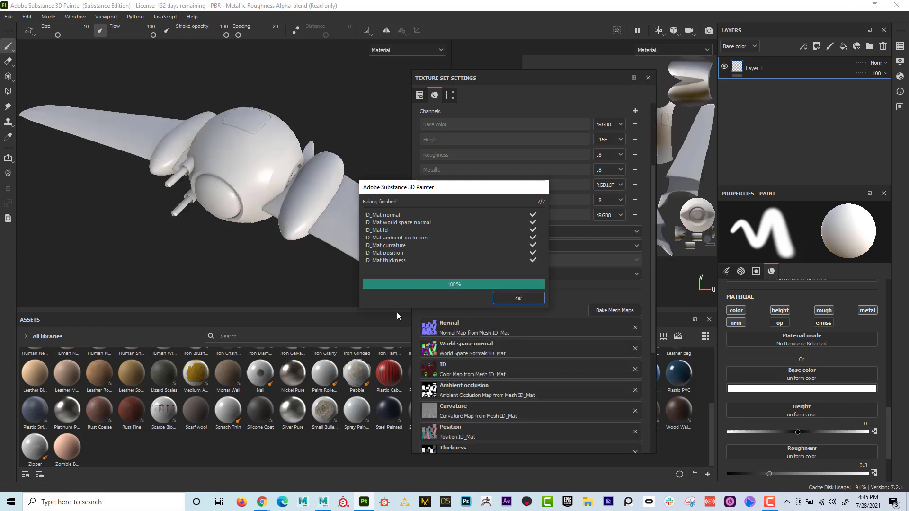
pyautogui.click(518, 299)
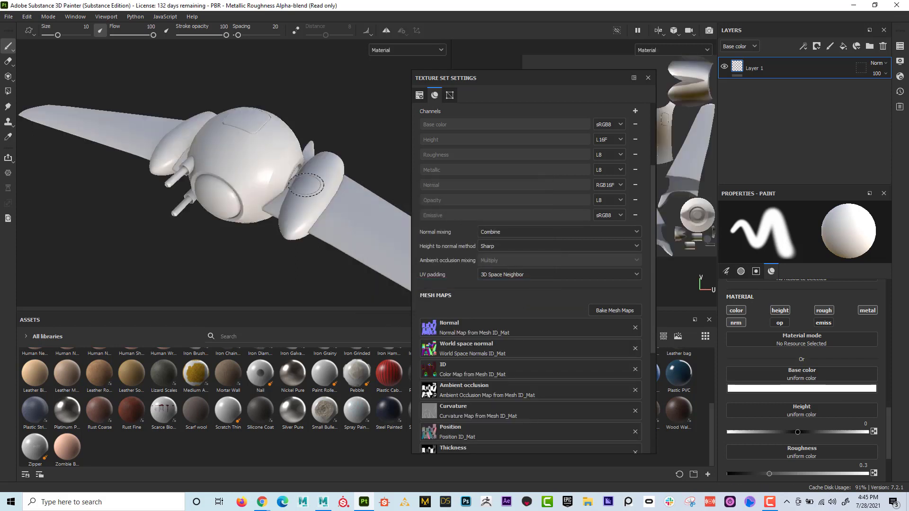
pyautogui.scroll(-1, 465, 319)
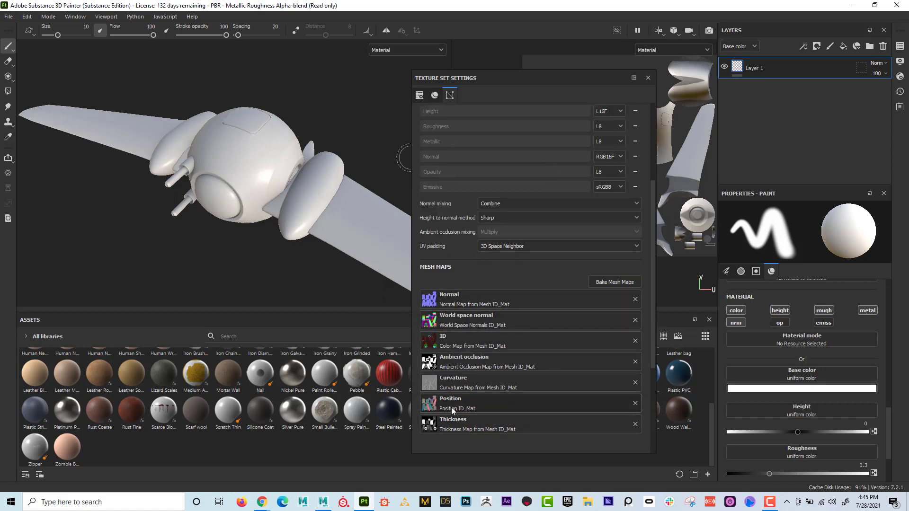
pyautogui.click(649, 78)
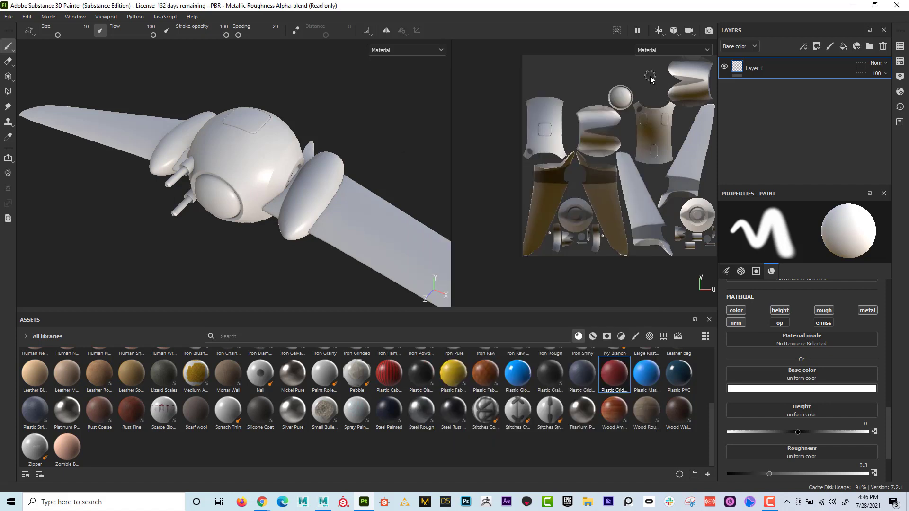
# - Display the baked Normal mesh map on the ship
pyautogui.click(385, 51)
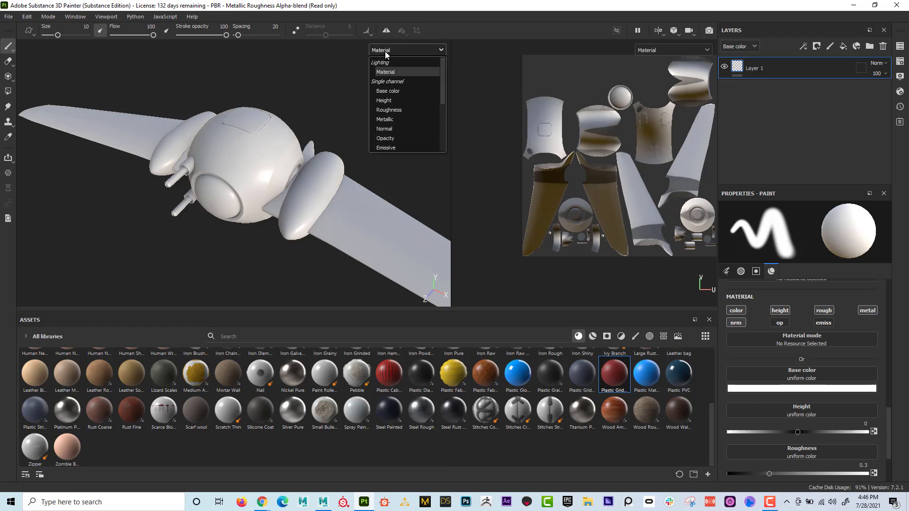
pyautogui.scroll(-3, 401, 73)
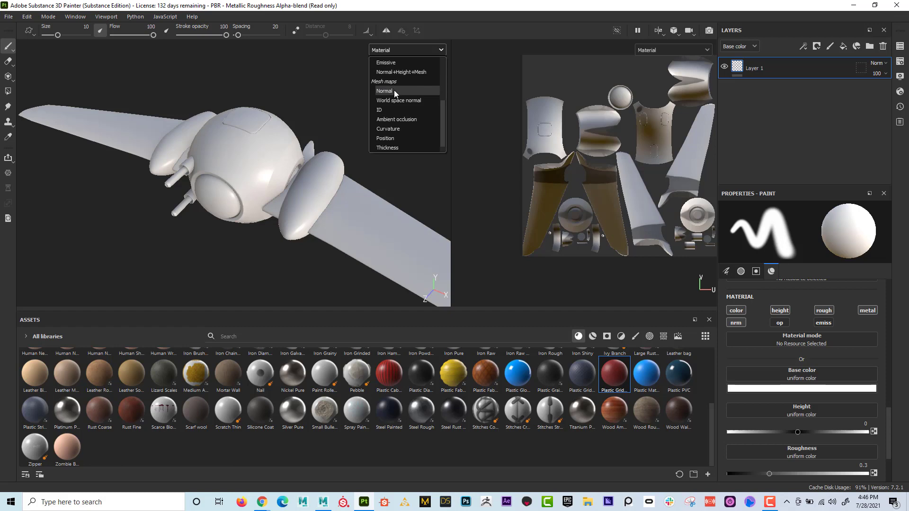
pyautogui.click(394, 90)
# - Display the World space normal map, inspect it from below and the front, and switch to the ID map
pyautogui.click(394, 50)
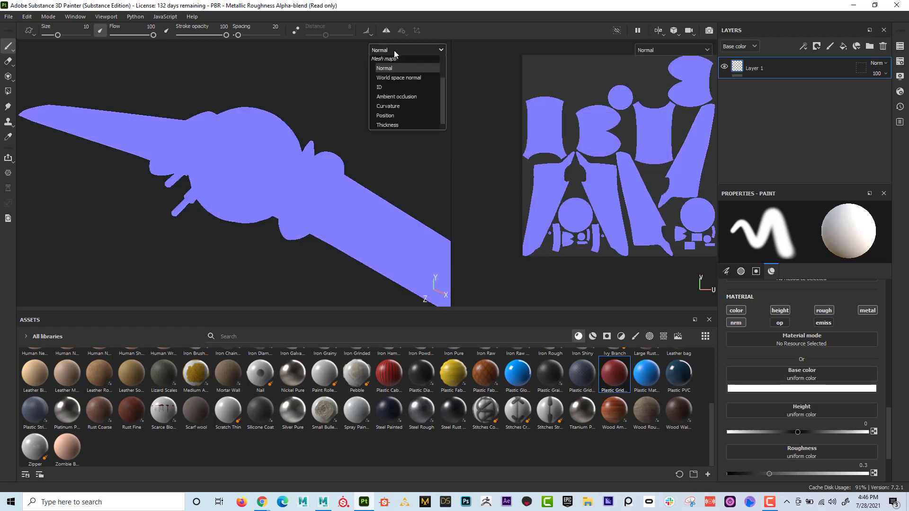
pyautogui.click(400, 98)
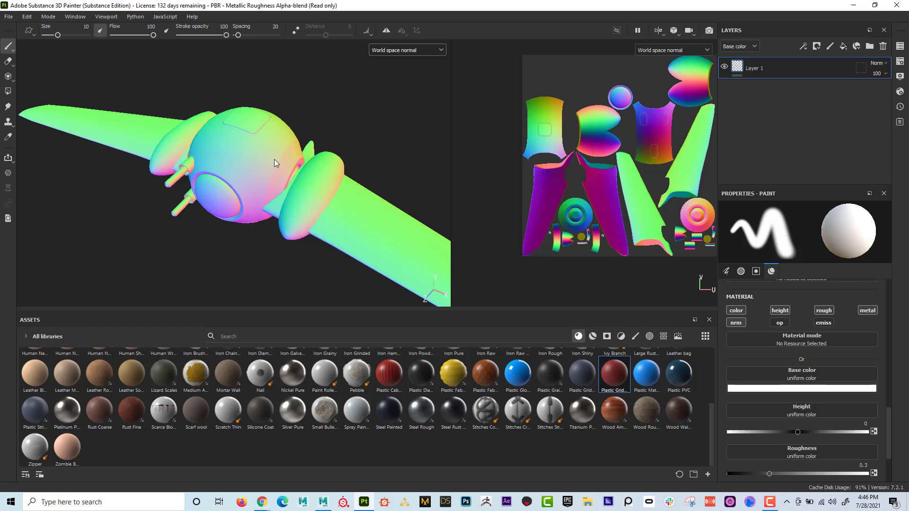
pyautogui.moveTo(295, 163)
pyautogui.keyDown('alt'); pyautogui.mouseDown()
pyautogui.moveTo(234, 161)
pyautogui.moveTo(343, 157)
pyautogui.moveTo(300, 186)
pyautogui.moveTo(262, 116)
pyautogui.moveTo(273, 98)
pyautogui.mouseUp(); pyautogui.keyUp('alt')
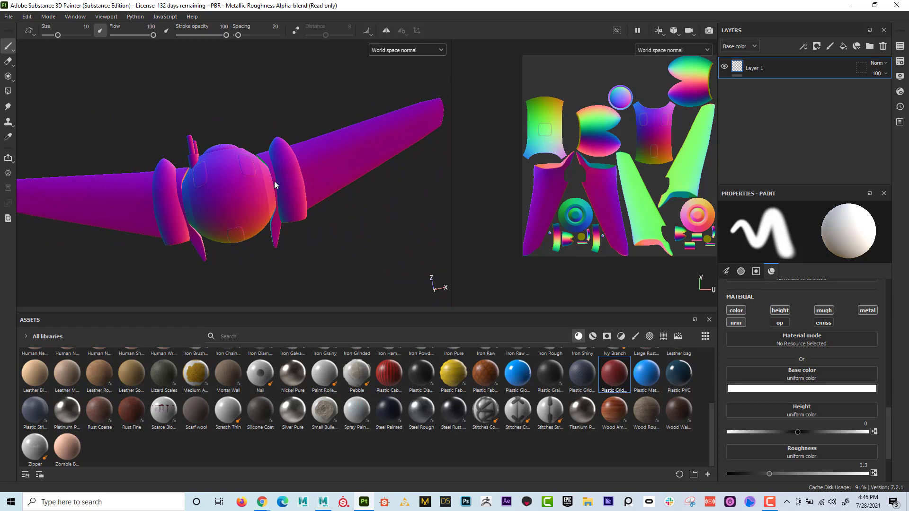
pyautogui.moveTo(232, 192)
pyautogui.keyDown('alt'); pyautogui.mouseDown()
pyautogui.moveTo(252, 155)
pyautogui.moveTo(211, 172)
pyautogui.mouseUp(); pyautogui.keyUp('alt')
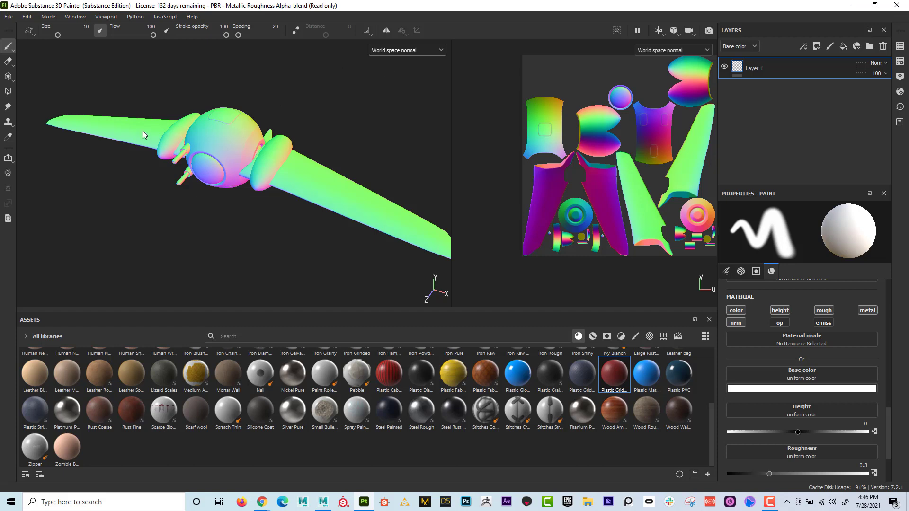
pyautogui.click(407, 50)
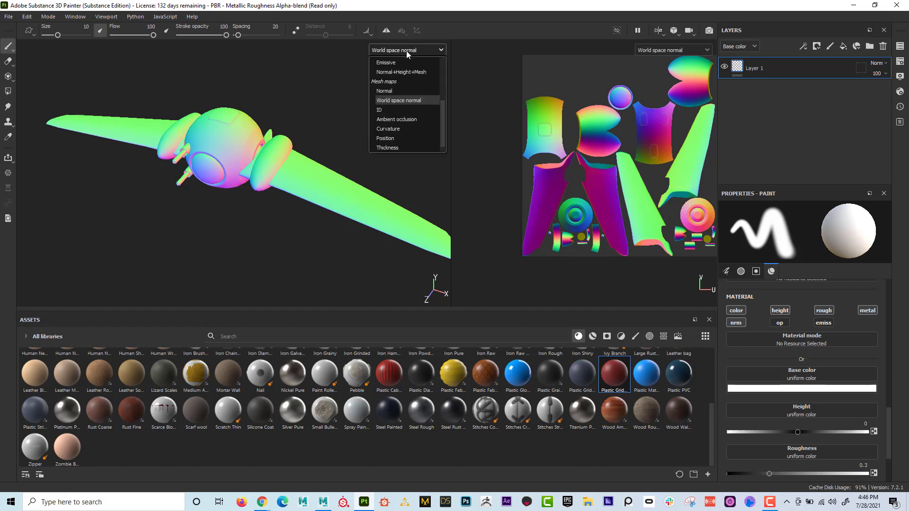
pyautogui.click(408, 107)
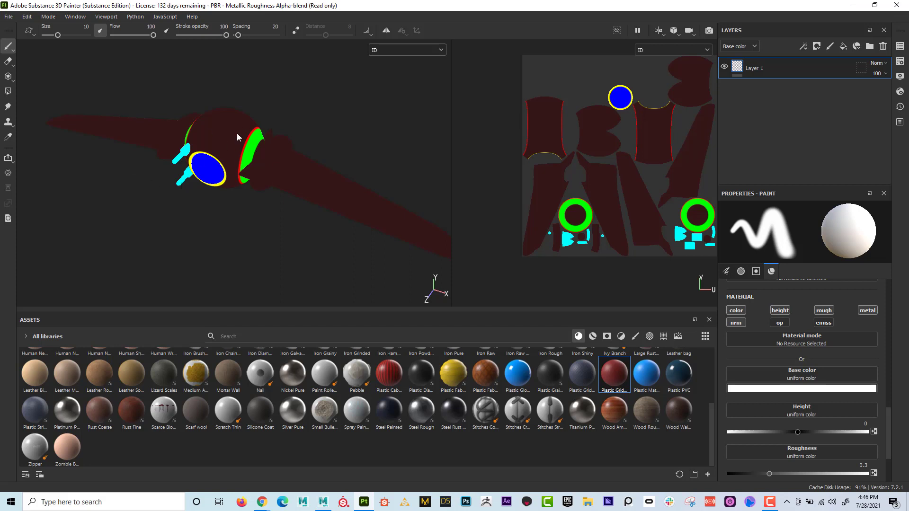
# - Display the Ambient occlusion map and examine it up close around the guns and the wing joints
pyautogui.click(399, 47)
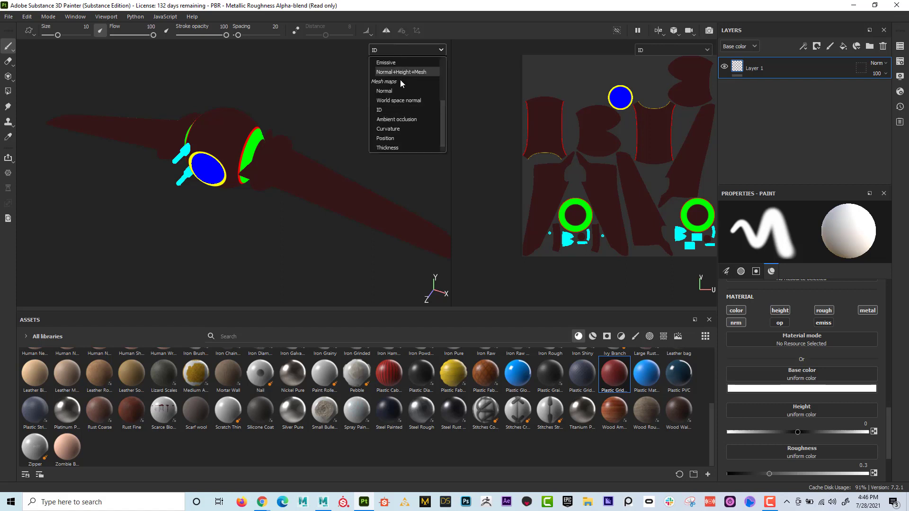
pyautogui.click(413, 115)
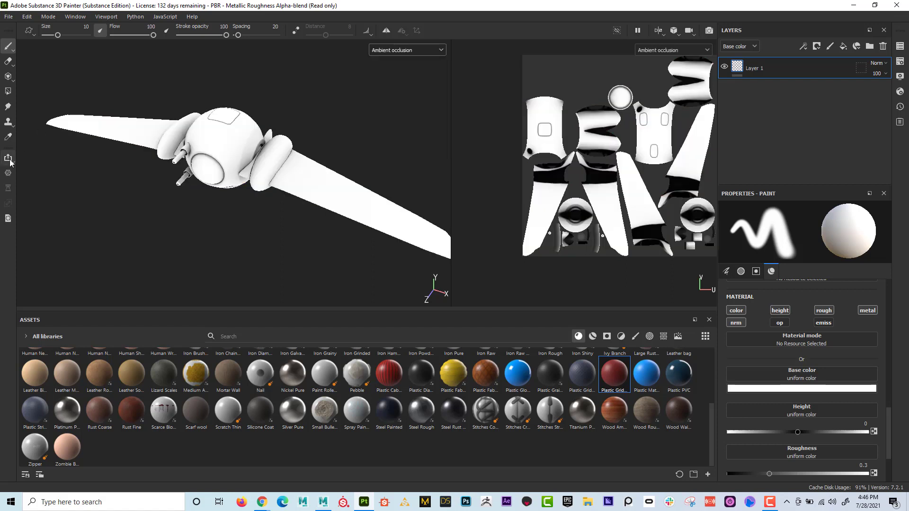
pyautogui.keyDown('alt'); pyautogui.moveTo(398, 206); pyautogui.dragTo(492, 168, button='right'); pyautogui.keyUp('alt')
pyautogui.keyDown('alt'); pyautogui.moveTo(289, 174); pyautogui.dragTo(360, 162); pyautogui.keyUp('alt')
pyautogui.keyDown('alt'); pyautogui.moveTo(227, 189); pyautogui.dragTo(308, 175, button='right'); pyautogui.keyUp('alt')
pyautogui.keyDown('alt'); pyautogui.moveTo(251, 177); pyautogui.dragTo(333, 148); pyautogui.keyUp('alt')
pyautogui.keyDown('alt'); pyautogui.moveTo(177, 169); pyautogui.dragTo(190, 212); pyautogui.keyUp('alt')
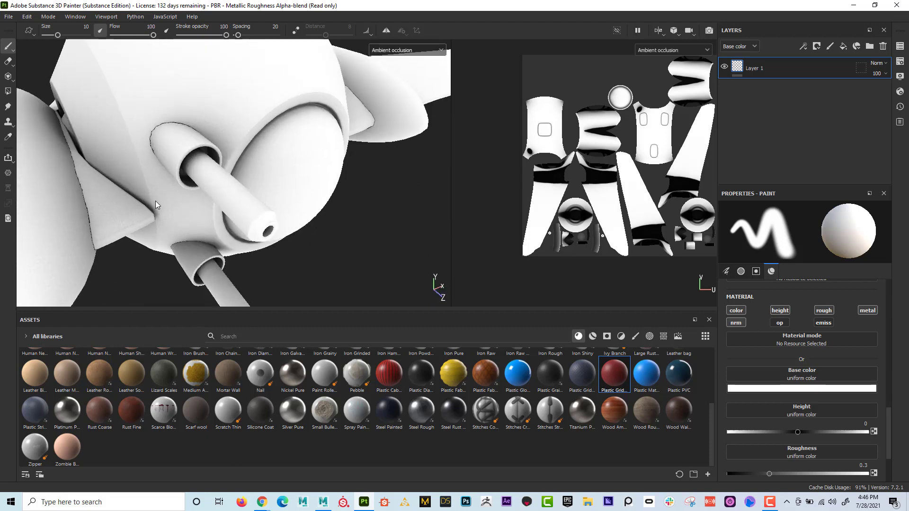
pyautogui.press('alt')
pyautogui.keyDown('alt'); pyautogui.moveTo(197, 226); pyautogui.dragTo(156, 208, button='right'); pyautogui.keyUp('alt')
pyautogui.keyDown('alt'); pyautogui.moveTo(204, 202); pyautogui.dragTo(154, 166); pyautogui.keyUp('alt')
pyautogui.keyDown('alt'); pyautogui.moveTo(154, 167); pyautogui.dragTo(128, 158, button='right'); pyautogui.keyUp('alt')
pyautogui.keyDown('alt'); pyautogui.moveTo(142, 156); pyautogui.dragTo(151, 163); pyautogui.keyUp('alt')
# - Display the Curvature map and examine it along the wing edges and the body seams
pyautogui.click(396, 53)
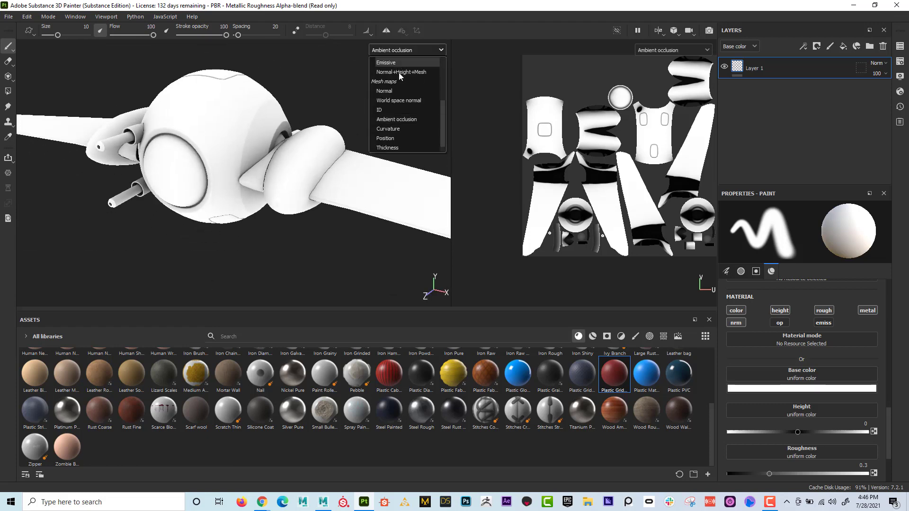
pyautogui.click(401, 124)
pyautogui.keyDown('alt'); pyautogui.moveTo(234, 156); pyautogui.dragTo(172, 179); pyautogui.keyUp('alt')
pyautogui.keyDown('alt'); pyautogui.moveTo(171, 178); pyautogui.dragTo(358, 130, button='right'); pyautogui.keyUp('alt')
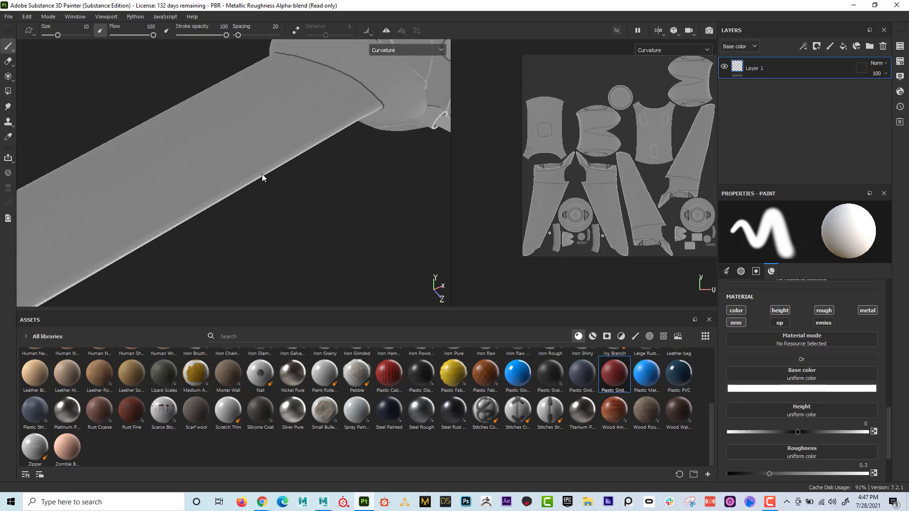
pyautogui.moveTo(360, 161)
pyautogui.keyDown('alt'); pyautogui.mouseDown()
pyautogui.moveTo(207, 113)
pyautogui.moveTo(260, 150)
pyautogui.moveTo(242, 104)
pyautogui.mouseUp(); pyautogui.keyUp('alt')
pyautogui.moveTo(303, 124)
pyautogui.keyDown('alt'); pyautogui.mouseDown()
pyautogui.moveTo(217, 152)
pyautogui.moveTo(198, 146)
pyautogui.moveTo(208, 104)
pyautogui.mouseUp(); pyautogui.keyUp('alt')
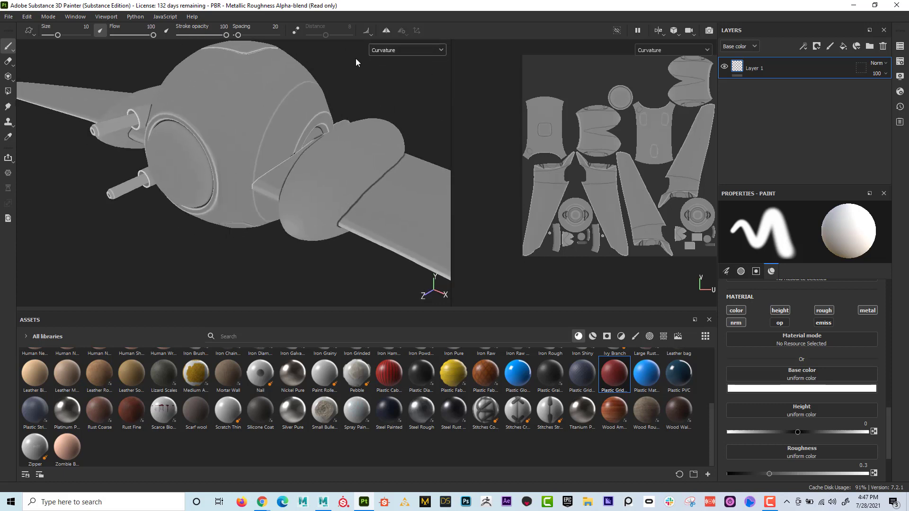
# - Display the Position map and inspect its color gradients across the ship's wings and body
pyautogui.click(401, 49)
pyautogui.click(398, 137)
pyautogui.keyDown('alt'); pyautogui.moveTo(284, 142); pyautogui.dragTo(142, 149, button='right'); pyautogui.keyUp('alt')
pyautogui.keyDown('alt'); pyautogui.moveTo(227, 150); pyautogui.dragTo(73, 148); pyautogui.keyUp('alt')
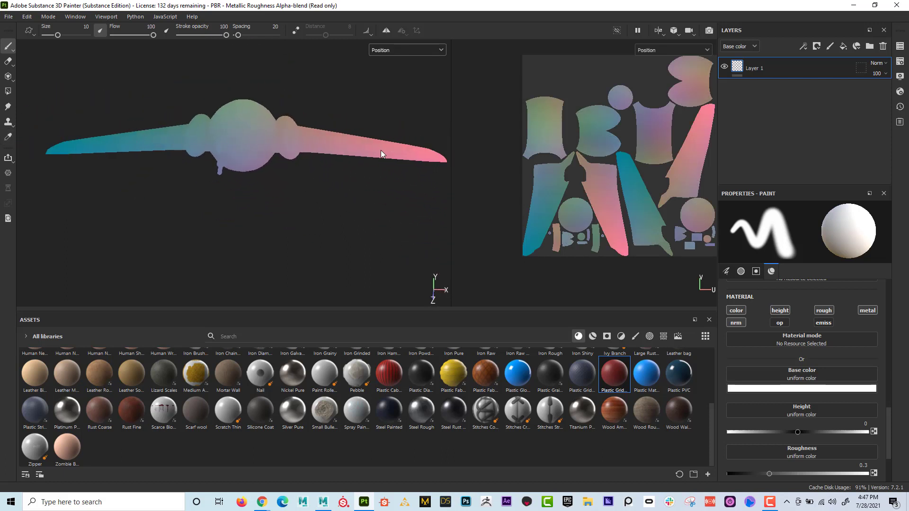
pyautogui.keyDown('alt'); pyautogui.moveTo(189, 148); pyautogui.dragTo(158, 166); pyautogui.keyUp('alt')
pyautogui.keyDown('alt'); pyautogui.moveTo(236, 168); pyautogui.dragTo(297, 173, button='right'); pyautogui.keyUp('alt')
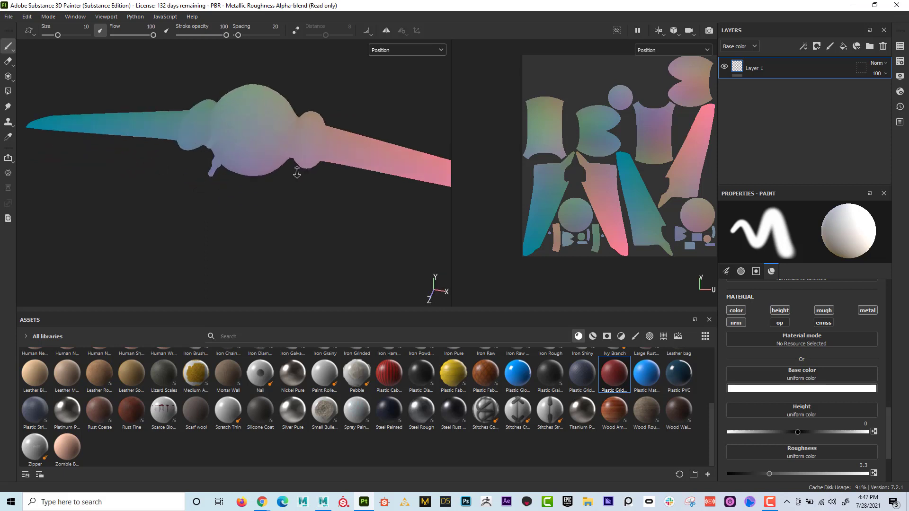
# - Display the Thickness map, inspect it across the body and wings, and return to the Material view
pyautogui.click(382, 52)
pyautogui.click(393, 149)
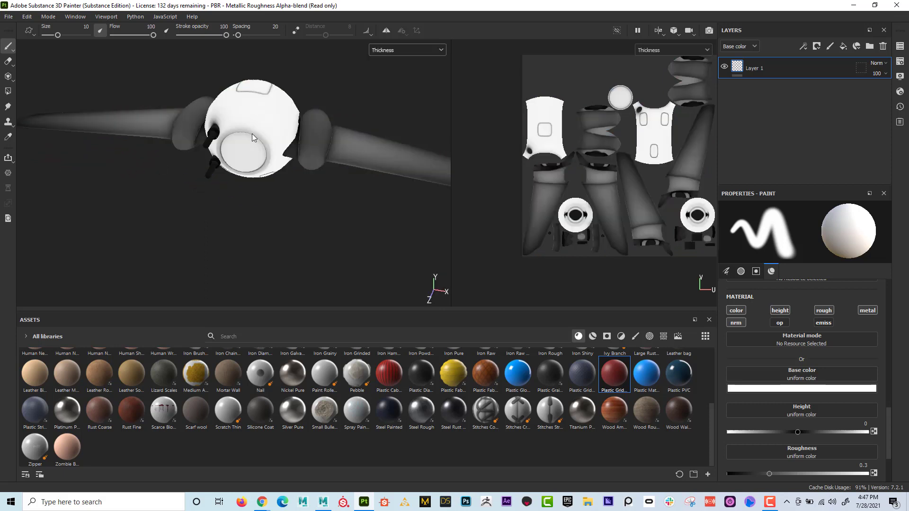
pyautogui.keyDown('alt'); pyautogui.moveTo(252, 135); pyautogui.dragTo(268, 180); pyautogui.keyUp('alt')
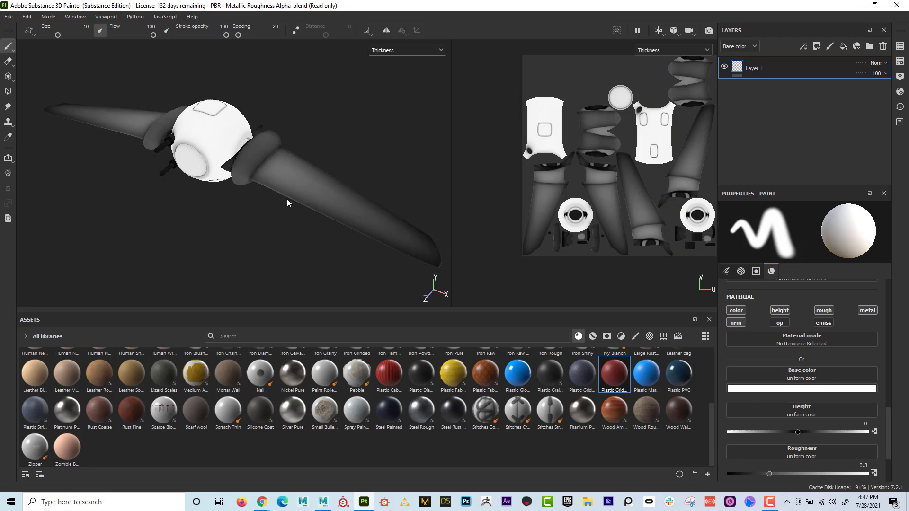
pyautogui.keyDown('alt'); pyautogui.moveTo(258, 221); pyautogui.dragTo(339, 163); pyautogui.keyUp('alt')
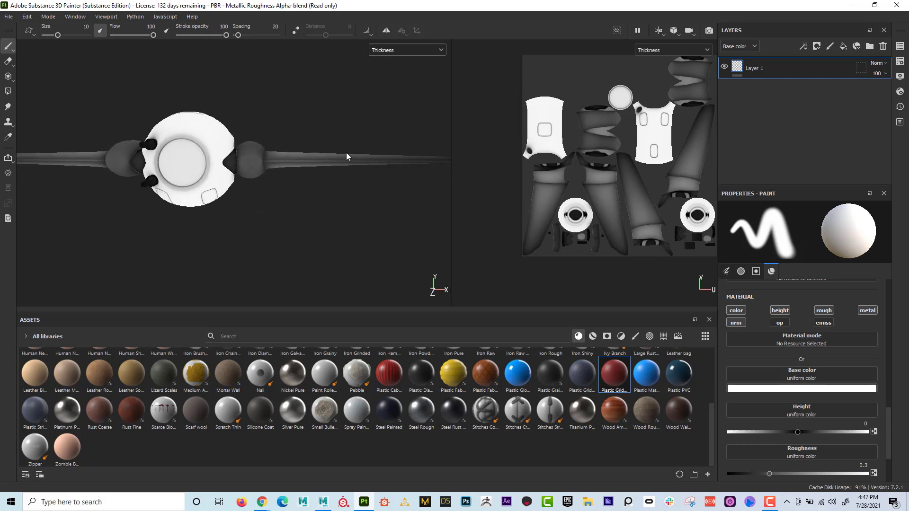
pyautogui.keyDown('alt'); pyautogui.moveTo(413, 168); pyautogui.dragTo(182, 156); pyautogui.keyUp('alt')
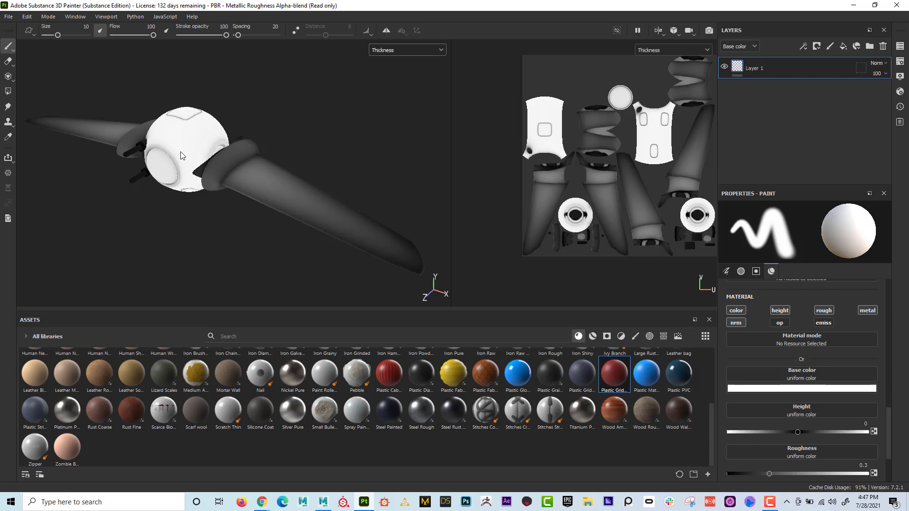
pyautogui.click(436, 51)
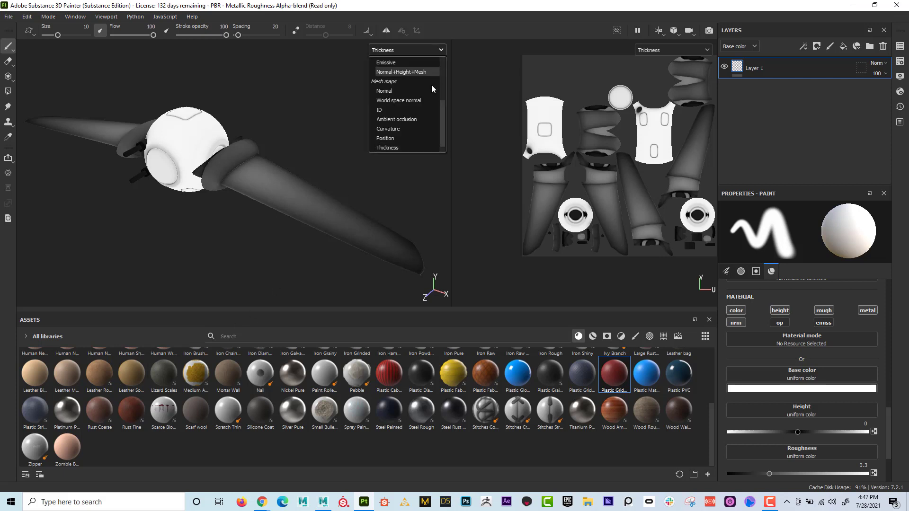
pyautogui.click(418, 71)
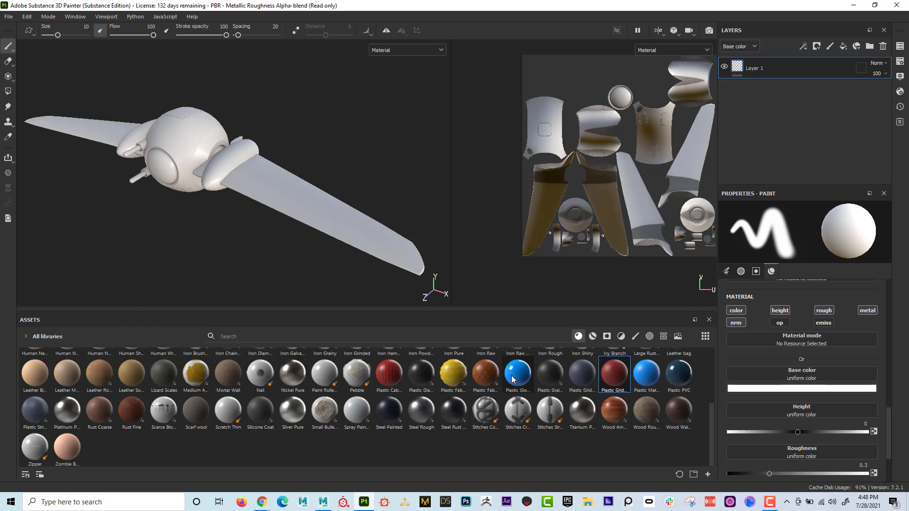
# - Apply the Plastic Glossy Pure material to the entire ship, and undo it
pyautogui.moveTo(512, 379)
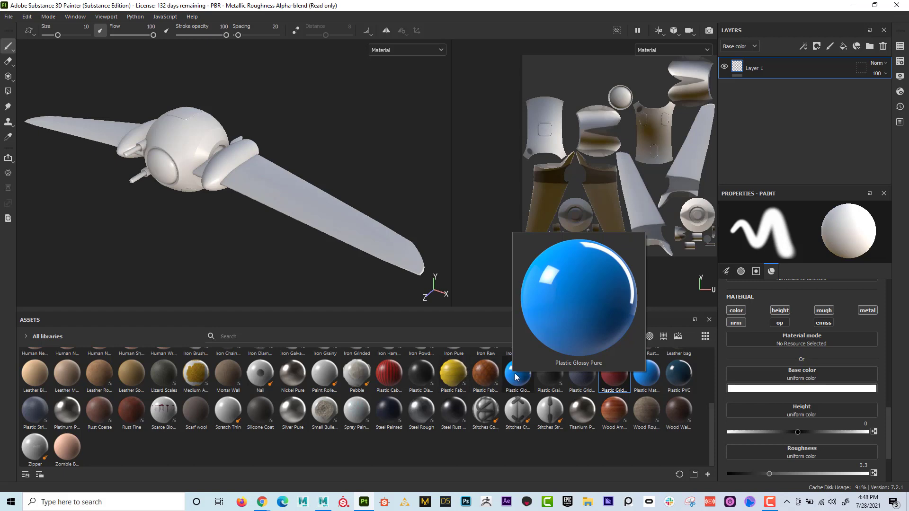
pyautogui.moveTo(513, 379); pyautogui.dragTo(285, 187)
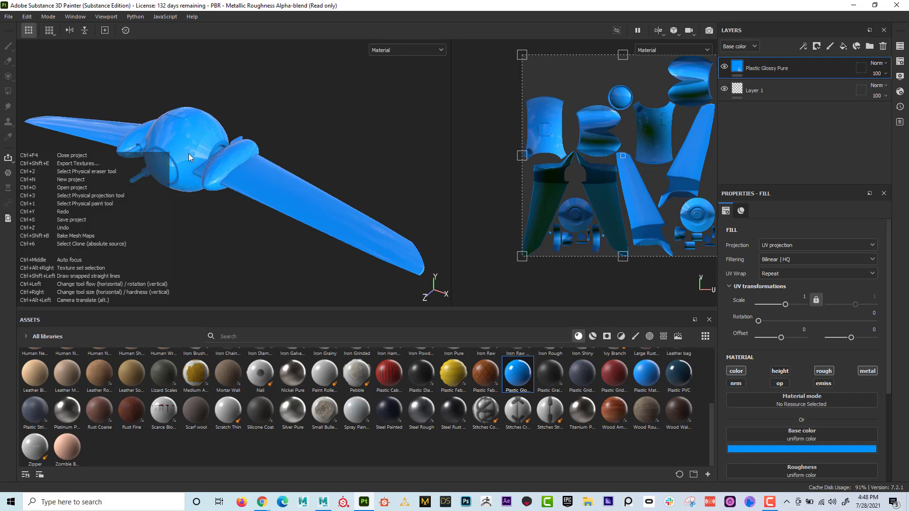
pyautogui.hotkey('ctrl', 'z')
# - Apply Plastic Glossy Pure to the rings beside the wing joints and Cobalt Pure to the body and wings, each masked by ID color
pyautogui.keyDown('alt'); pyautogui.moveTo(255, 258); pyautogui.dragTo(283, 261, button='middle'); pyautogui.keyUp('alt')
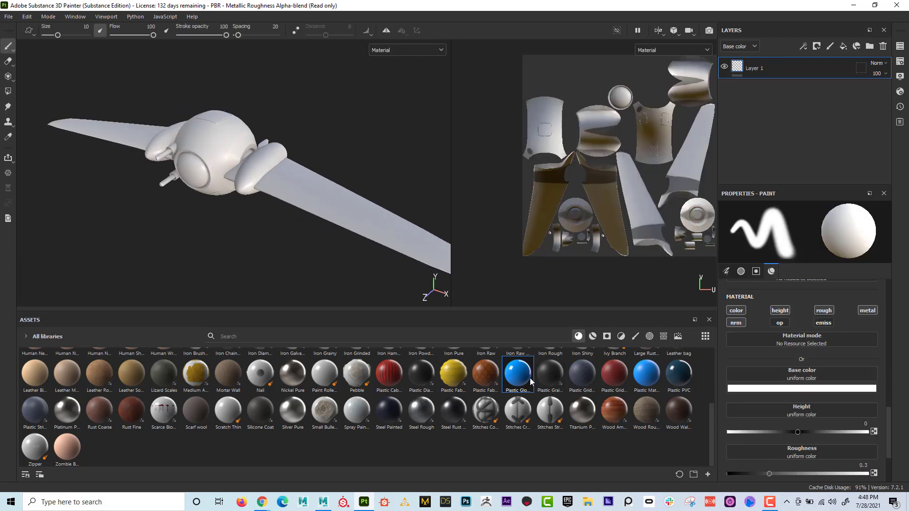
pyautogui.moveTo(519, 374); pyautogui.dragTo(403, 300)
pyautogui.scroll(3, 621, 422)
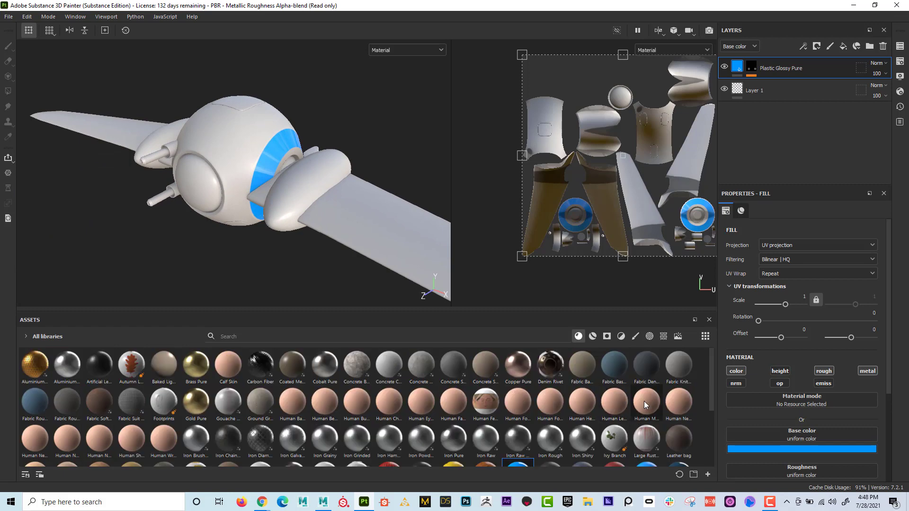
pyautogui.press('ctrl')
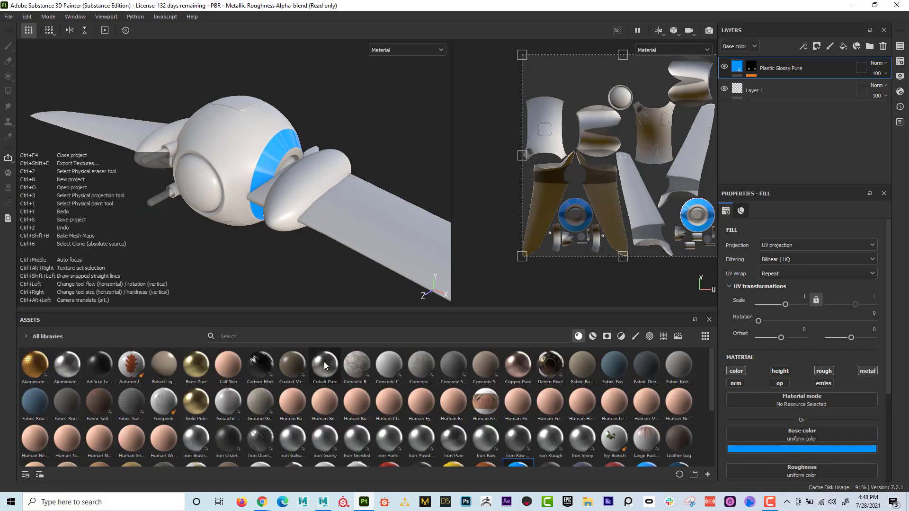
pyautogui.moveTo(324, 362); pyautogui.dragTo(227, 160)
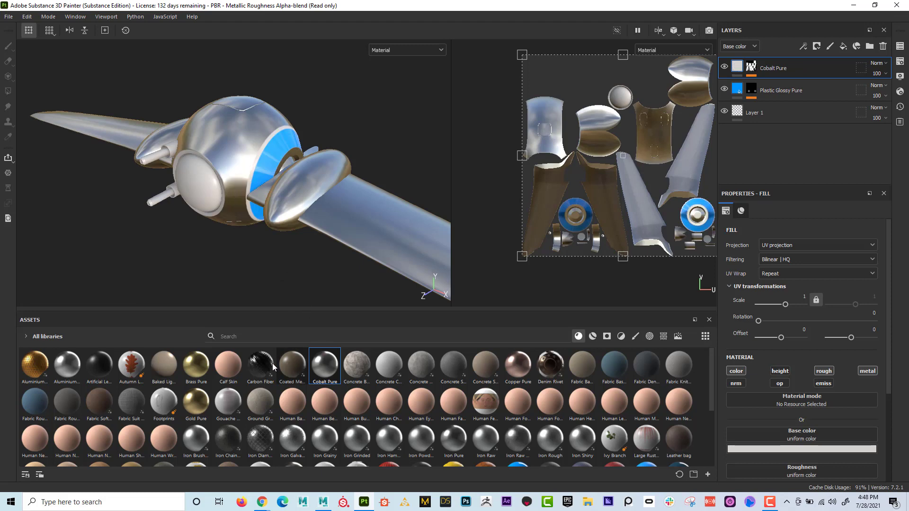
# - Apply Brass Pure to the edge trim, Gold Pure to the front ring, Iron Hammered to the dome and Fabric Baseball Hat to the guns by ID color
pyautogui.moveTo(197, 364); pyautogui.dragTo(249, 250)
pyautogui.moveTo(254, 157); pyautogui.dragTo(257, 157)
pyautogui.keyDown('alt'); pyautogui.moveTo(186, 210); pyautogui.dragTo(212, 190); pyautogui.keyUp('alt')
pyautogui.moveTo(194, 405); pyautogui.dragTo(213, 173)
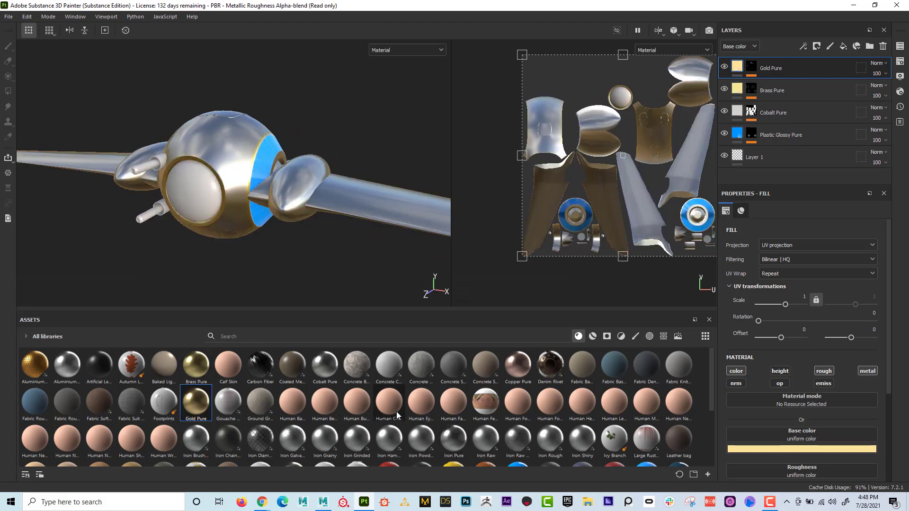
pyautogui.moveTo(387, 445); pyautogui.dragTo(207, 189)
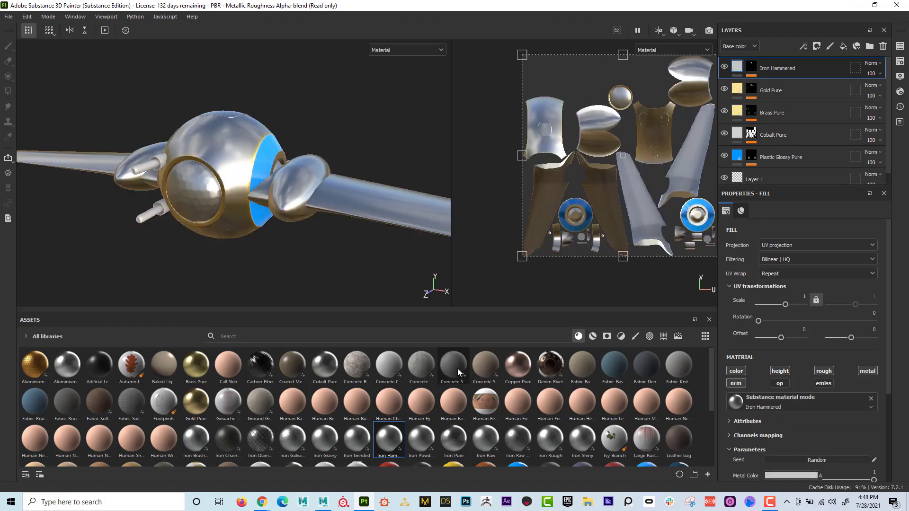
pyautogui.moveTo(611, 373); pyautogui.dragTo(175, 168)
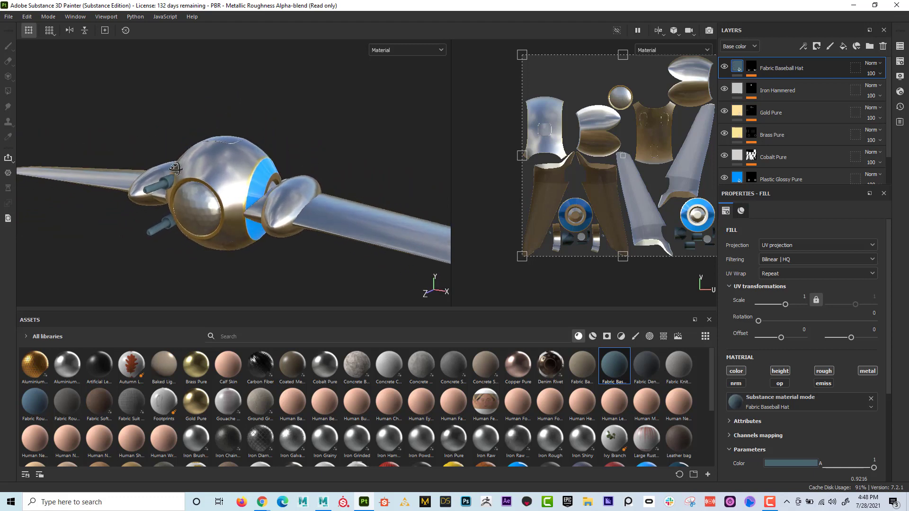
# - Enlarge the layer list to fit all layers and preview the Plastic Glossy Pure layer's mask
pyautogui.moveTo(800, 187); pyautogui.dragTo(798, 241)
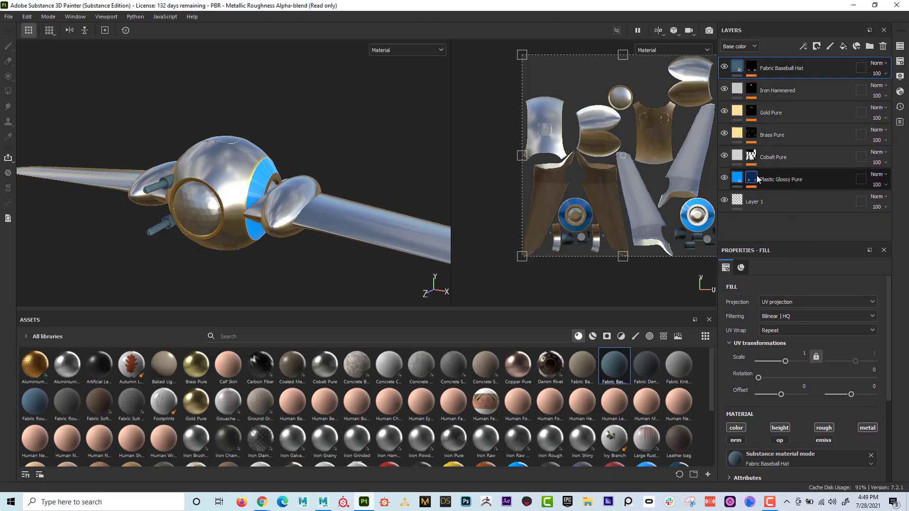
pyautogui.moveTo(757, 177)
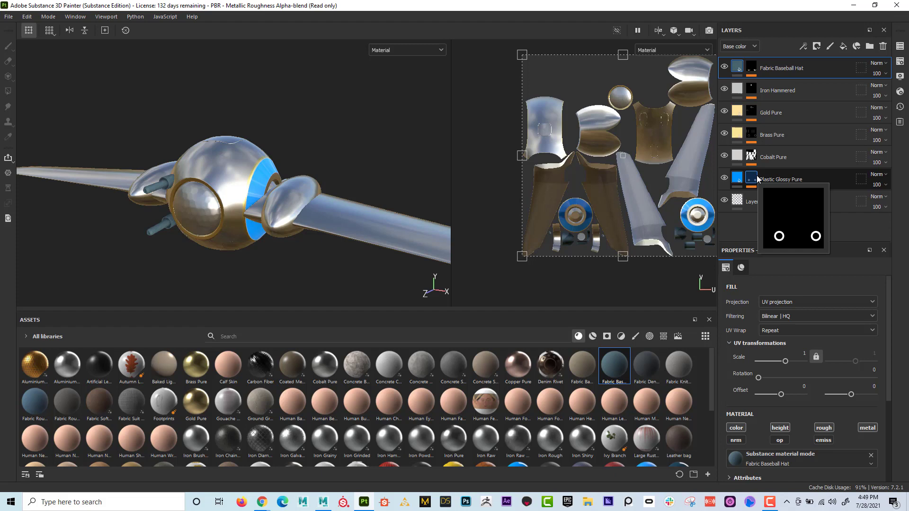
# - Apply the Dirt smart material over the entire ship
pyautogui.click(593, 336)
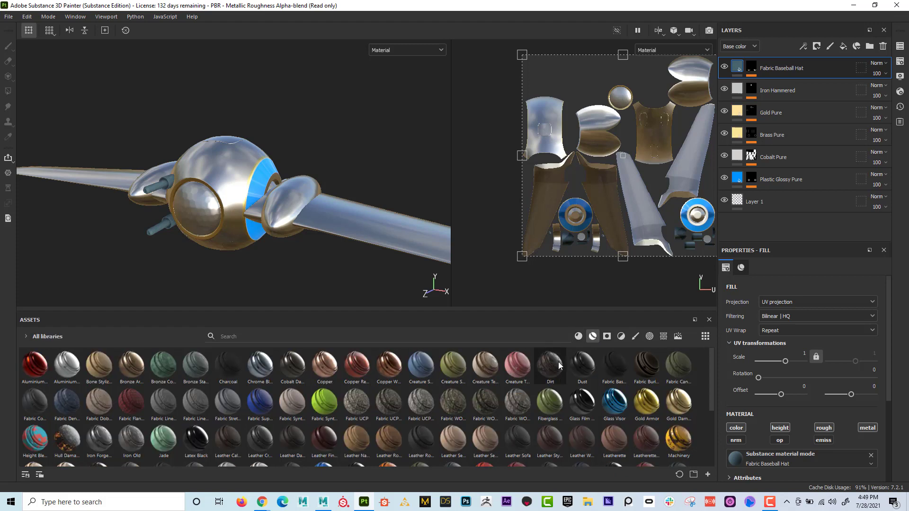
pyautogui.moveTo(558, 362)
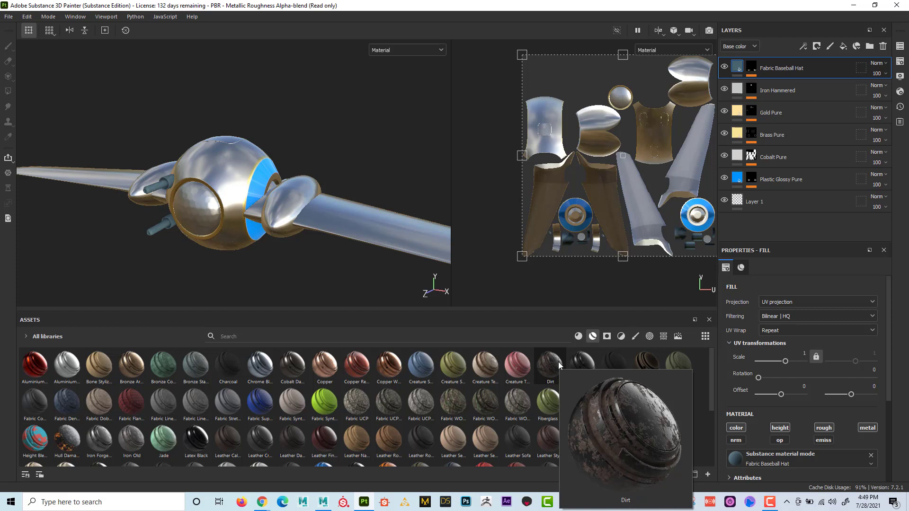
pyautogui.moveTo(558, 362); pyautogui.dragTo(324, 206)
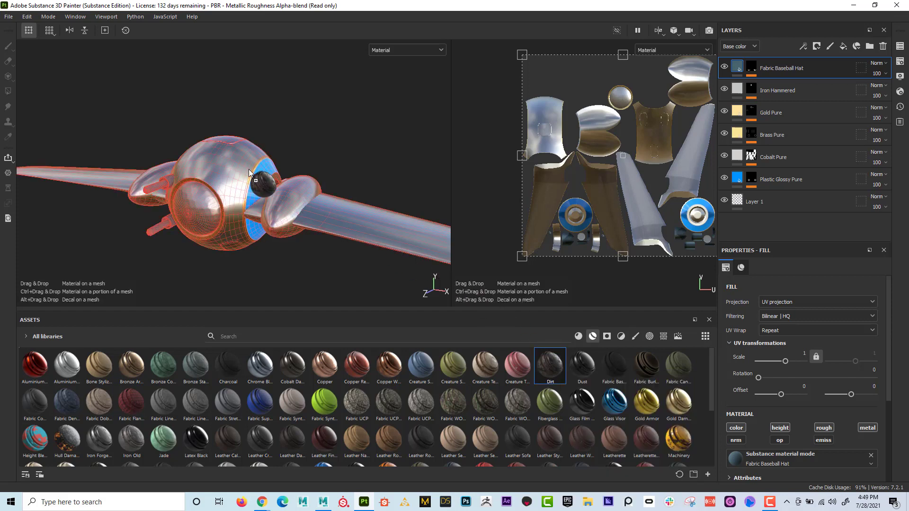
pyautogui.moveTo(248, 169); pyautogui.dragTo(249, 169)
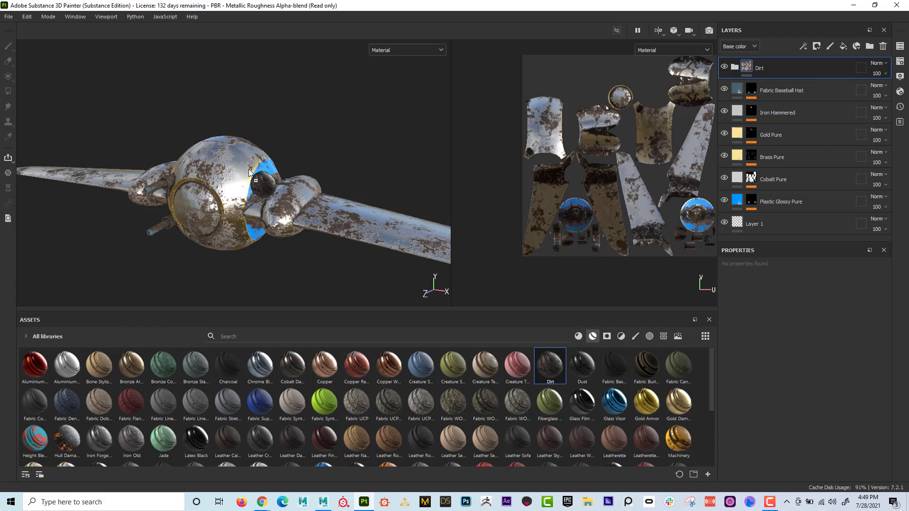
# - Inspect the dirt on the ship's front and wings, and add a white mask to the Dirt folder
pyautogui.keyDown('alt'); pyautogui.moveTo(303, 194); pyautogui.dragTo(263, 166); pyautogui.keyUp('alt')
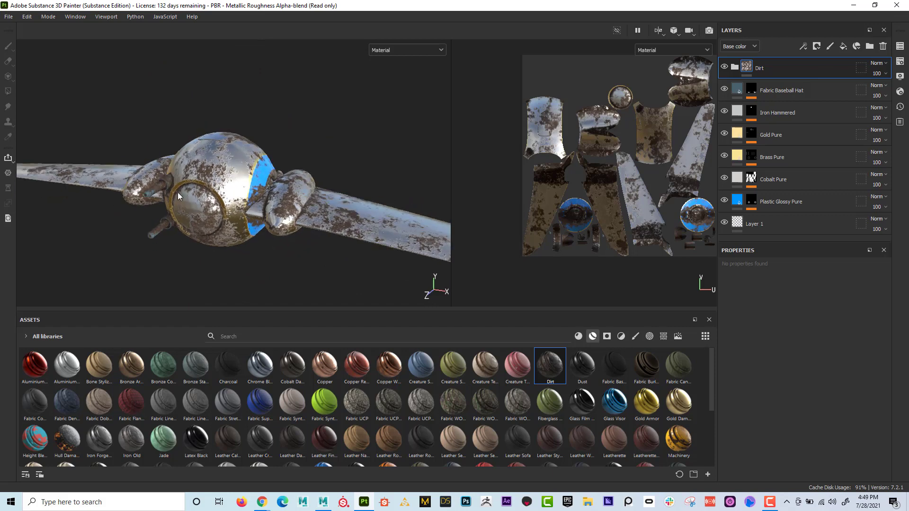
pyautogui.keyDown('alt'); pyautogui.moveTo(263, 167); pyautogui.dragTo(375, 190, button='right'); pyautogui.keyUp('alt')
pyautogui.keyDown('alt'); pyautogui.moveTo(443, 213); pyautogui.dragTo(421, 204); pyautogui.keyUp('alt')
pyautogui.keyDown('alt'); pyautogui.moveTo(421, 203); pyautogui.dragTo(403, 194, button='right'); pyautogui.keyUp('alt')
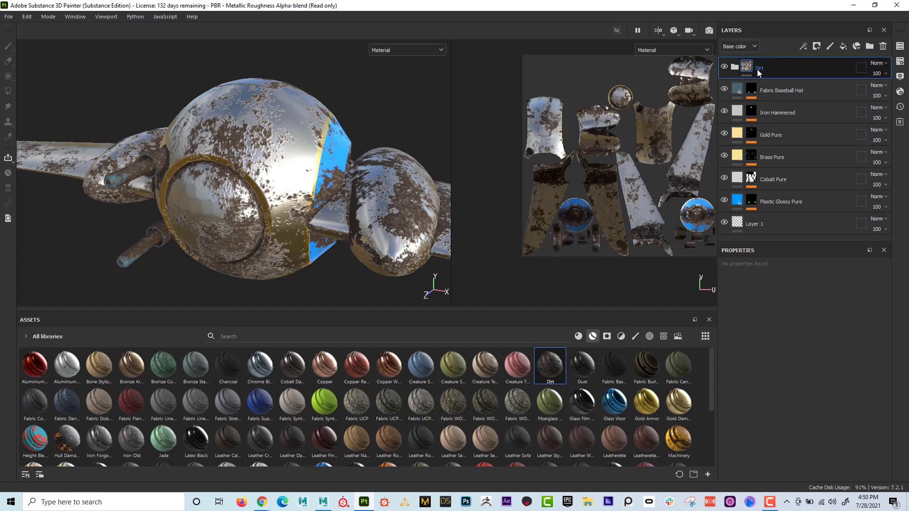
pyautogui.click(817, 46)
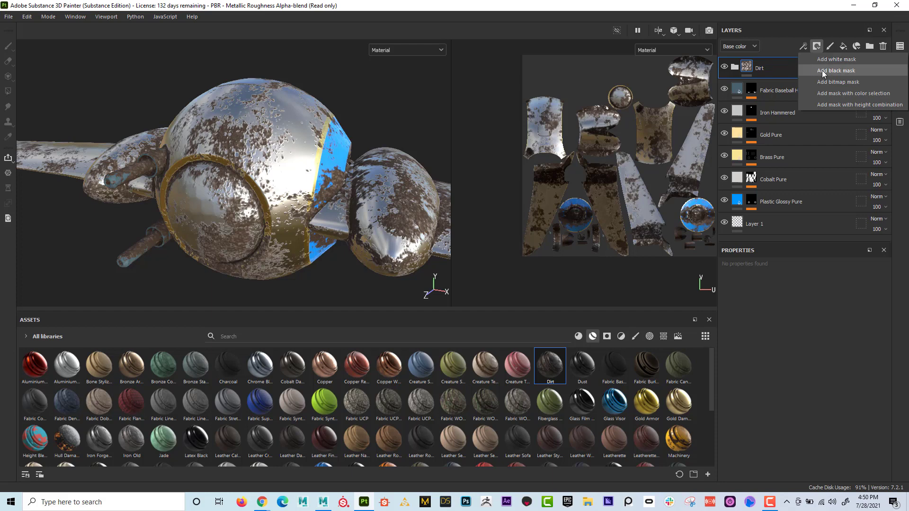
pyautogui.click(825, 59)
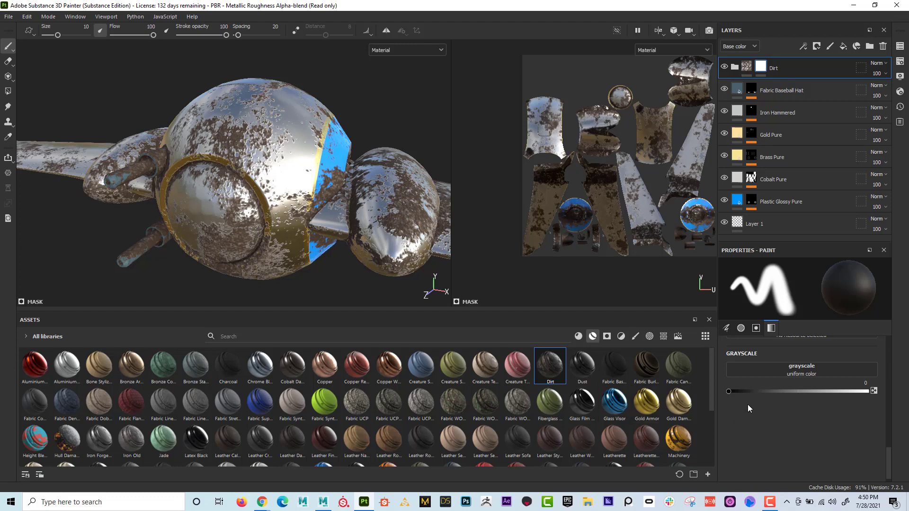
# - Paint the dirt off the front dome in the Dirt mask with grayscale 0 and brush size 4.93
pyautogui.moveTo(742, 393)
pyautogui.mouseDown()
pyautogui.moveTo(873, 387)
pyautogui.moveTo(715, 386)
pyautogui.moveTo(859, 391)
pyautogui.moveTo(726, 390)
pyautogui.mouseUp()
pyautogui.keyDown('ctrl'); pyautogui.moveTo(233, 207); pyautogui.dragTo(216, 208, button='right'); pyautogui.keyUp('ctrl')
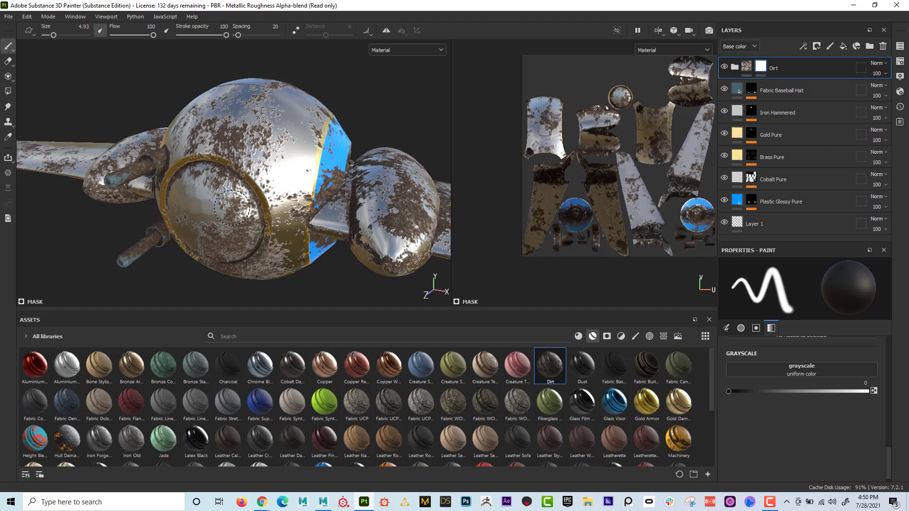
pyautogui.keyDown('alt'); pyautogui.moveTo(215, 213); pyautogui.dragTo(237, 192); pyautogui.keyUp('alt')
pyautogui.keyDown('alt'); pyautogui.moveTo(236, 192); pyautogui.dragTo(251, 187, button='right'); pyautogui.keyUp('alt')
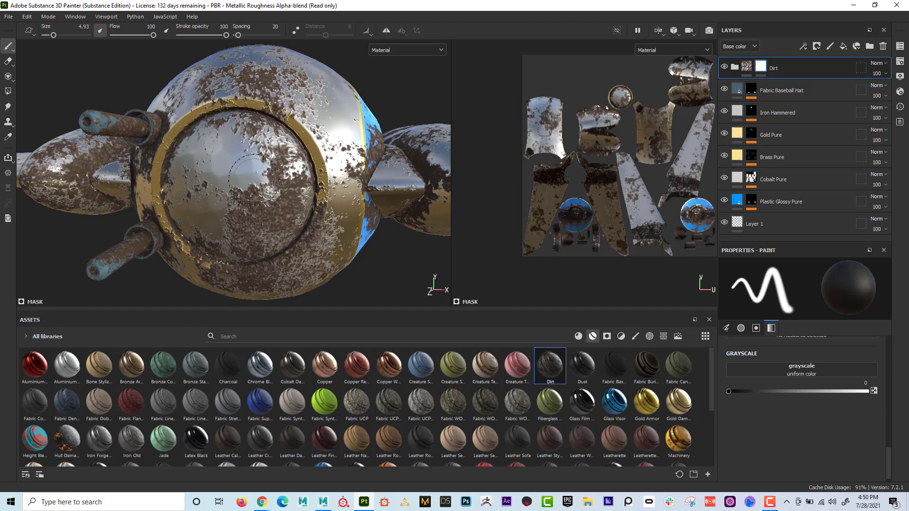
pyautogui.moveTo(254, 182)
pyautogui.mouseDown()
pyautogui.moveTo(277, 164)
pyautogui.moveTo(248, 196)
pyautogui.moveTo(294, 208)
pyautogui.moveTo(246, 223)
pyautogui.moveTo(298, 232)
pyautogui.moveTo(256, 242)
pyautogui.moveTo(293, 199)
pyautogui.moveTo(249, 116)
pyautogui.moveTo(221, 124)
pyautogui.moveTo(250, 148)
pyautogui.moveTo(308, 144)
pyautogui.mouseUp()
pyautogui.moveTo(212, 124)
pyautogui.mouseDown()
pyautogui.moveTo(159, 180)
pyautogui.moveTo(208, 183)
pyautogui.moveTo(236, 171)
pyautogui.mouseUp()
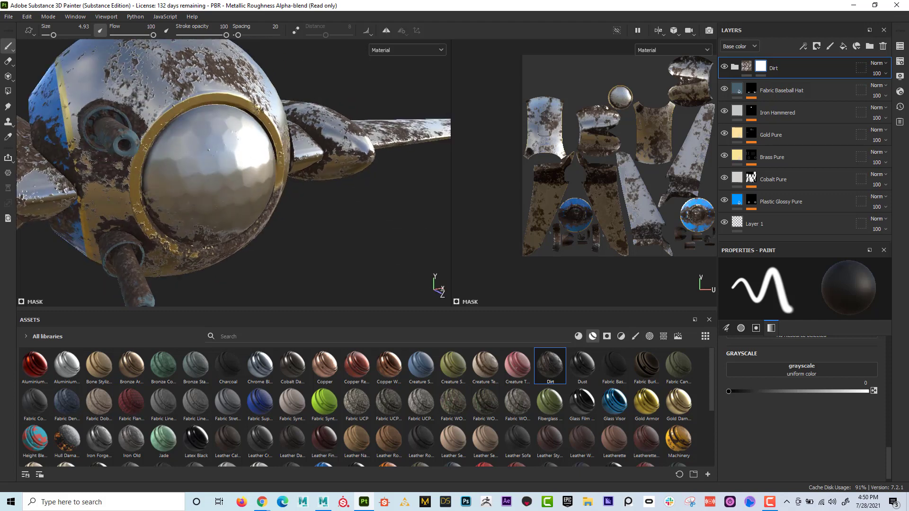
# - Paint the dirt off the golden ring around the front dome in the Dirt mask
pyautogui.moveTo(762, 67)
pyautogui.moveTo(199, 210)
pyautogui.keyDown('alt'); pyautogui.mouseDown()
pyautogui.moveTo(264, 167)
pyautogui.moveTo(180, 192)
pyautogui.mouseUp(); pyautogui.keyUp('alt')
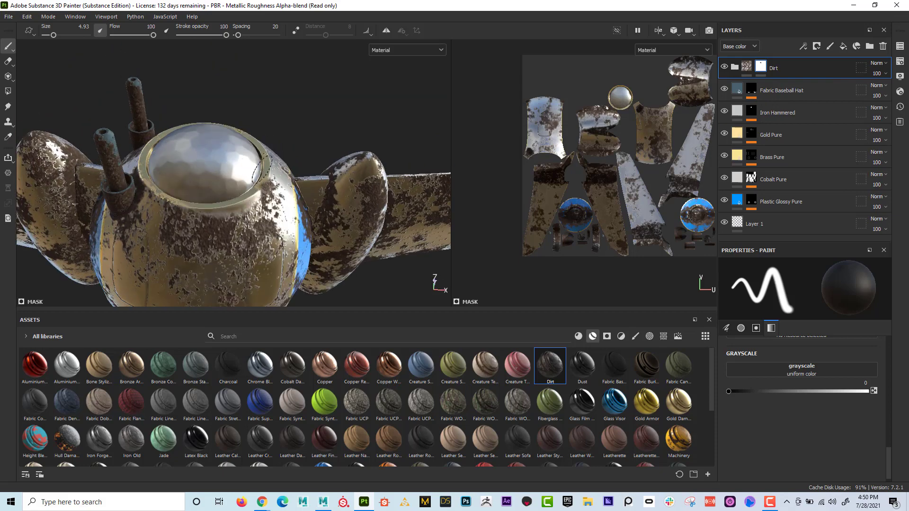
pyautogui.keyDown('alt'); pyautogui.moveTo(247, 184); pyautogui.dragTo(242, 202); pyautogui.keyUp('alt')
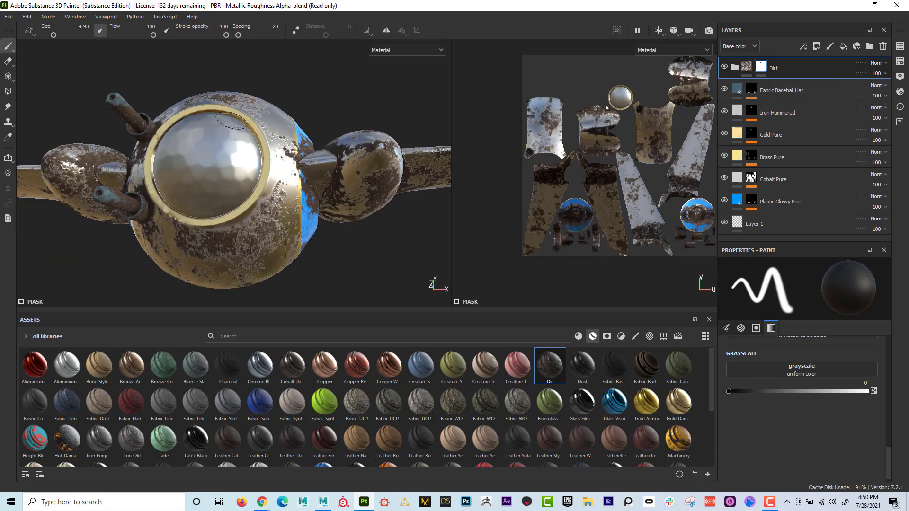
pyautogui.keyDown('alt'); pyautogui.moveTo(232, 116); pyautogui.dragTo(227, 85); pyautogui.keyUp('alt')
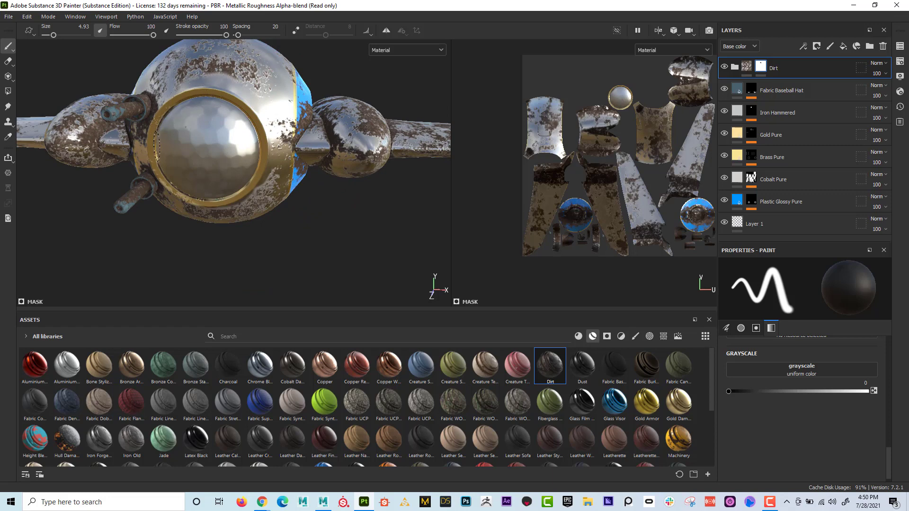
pyautogui.keyDown('alt'); pyautogui.moveTo(223, 145); pyautogui.dragTo(190, 143); pyautogui.keyUp('alt')
pyautogui.keyDown('alt'); pyautogui.moveTo(189, 143); pyautogui.dragTo(252, 137, button='right'); pyautogui.keyUp('alt')
pyautogui.keyDown('alt'); pyautogui.moveTo(251, 133); pyautogui.dragTo(282, 149, button='middle'); pyautogui.keyUp('alt')
pyautogui.keyDown('alt'); pyautogui.moveTo(266, 147); pyautogui.dragTo(208, 145); pyautogui.keyUp('alt')
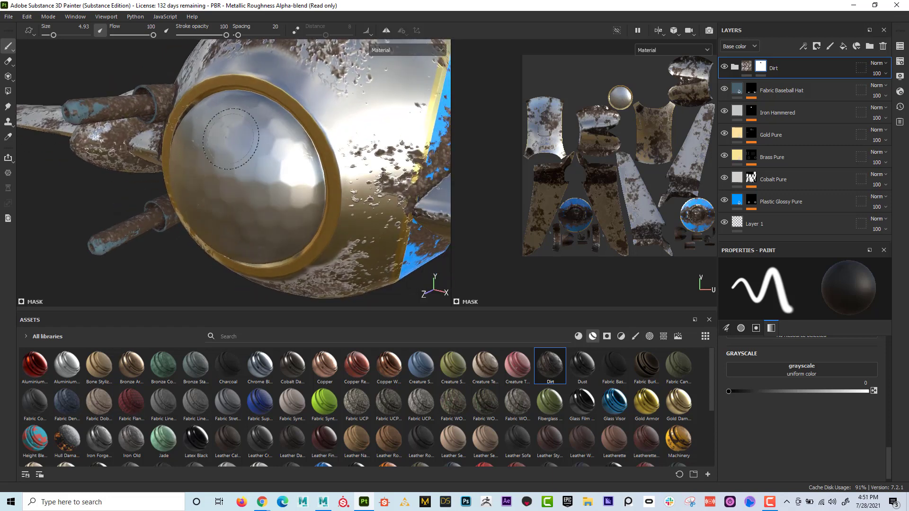
# - Set the brush grayscale to 1 and paint the dirt back over the front dome and its ring
pyautogui.moveTo(775, 393); pyautogui.dragTo(873, 400)
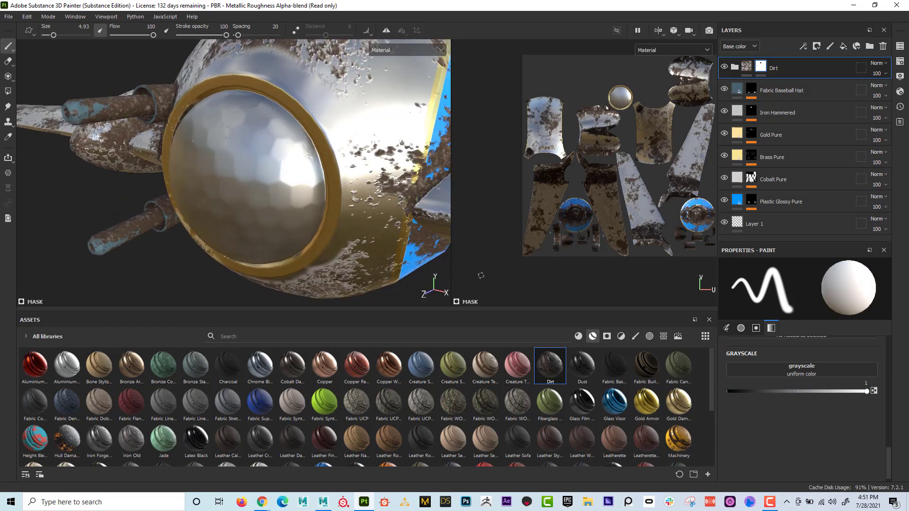
pyautogui.moveTo(276, 211)
pyautogui.mouseDown()
pyautogui.moveTo(296, 175)
pyautogui.moveTo(247, 123)
pyautogui.moveTo(295, 185)
pyautogui.moveTo(284, 234)
pyautogui.moveTo(308, 256)
pyautogui.moveTo(337, 242)
pyautogui.moveTo(258, 71)
pyautogui.mouseUp()
pyautogui.keyDown('alt'); pyautogui.moveTo(335, 132); pyautogui.dragTo(388, 134); pyautogui.keyUp('alt')
pyautogui.moveTo(297, 171)
pyautogui.mouseDown()
pyautogui.moveTo(268, 223)
pyautogui.moveTo(252, 138)
pyautogui.moveTo(185, 161)
pyautogui.moveTo(189, 209)
pyautogui.moveTo(241, 232)
pyautogui.moveTo(204, 204)
pyautogui.moveTo(216, 103)
pyautogui.moveTo(339, 144)
pyautogui.mouseUp()
pyautogui.keyDown('alt'); pyautogui.moveTo(360, 166); pyautogui.dragTo(275, 165, button='right'); pyautogui.keyUp('alt')
pyautogui.keyDown('alt'); pyautogui.moveTo(256, 166); pyautogui.dragTo(173, 164); pyautogui.keyUp('alt')
pyautogui.keyDown('alt'); pyautogui.moveTo(173, 165); pyautogui.dragTo(165, 169, button='middle'); pyautogui.keyUp('alt')
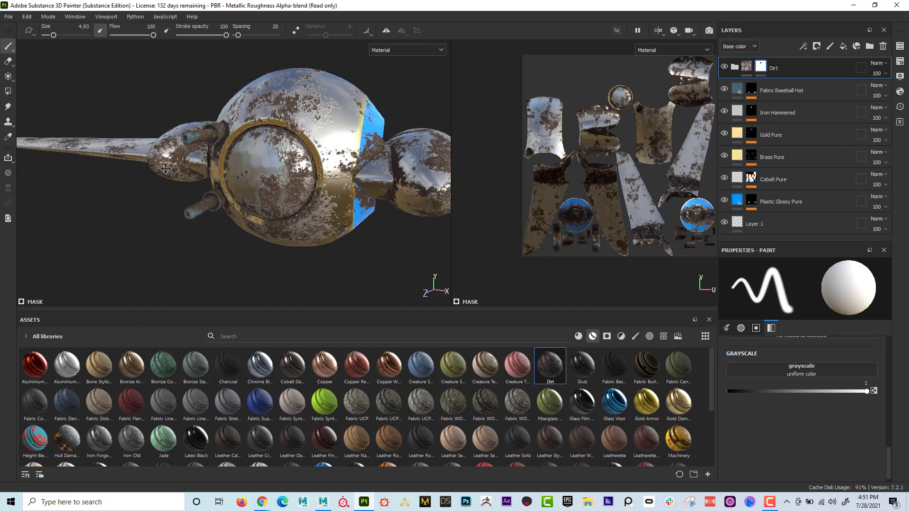
pyautogui.keyDown('alt'); pyautogui.moveTo(165, 168); pyautogui.dragTo(221, 203); pyautogui.keyUp('alt')
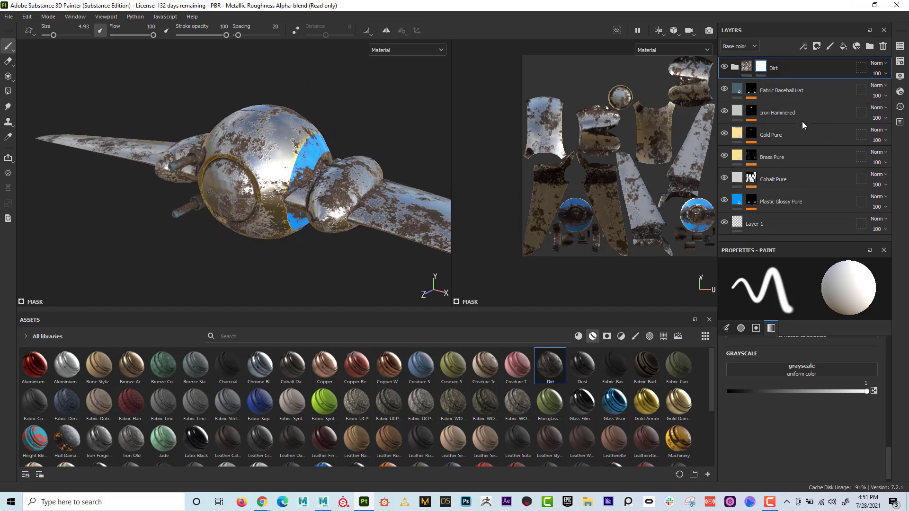
# - Delete the Dirt folder and all material layers above Layer 1, from Fabric Baseball Hat through Plastic Glossy Pure
pyautogui.click(884, 46)
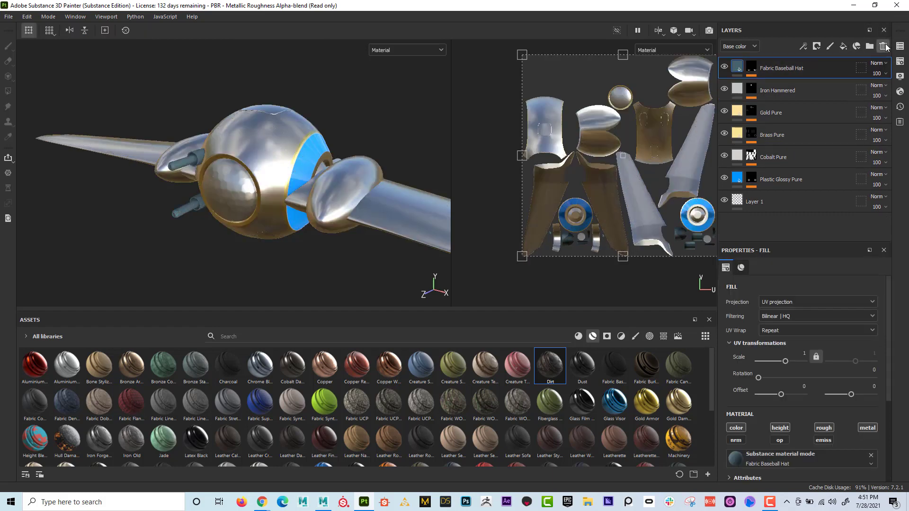
pyautogui.click(884, 46)
pyautogui.click(884, 46)
pyautogui.click(884, 46)
pyautogui.click(884, 46)
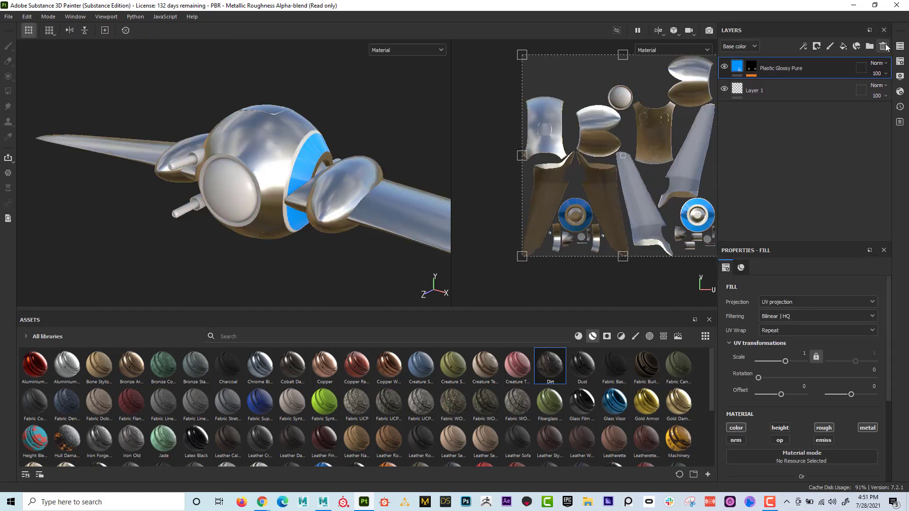
pyautogui.click(884, 45)
pyautogui.click(883, 46)
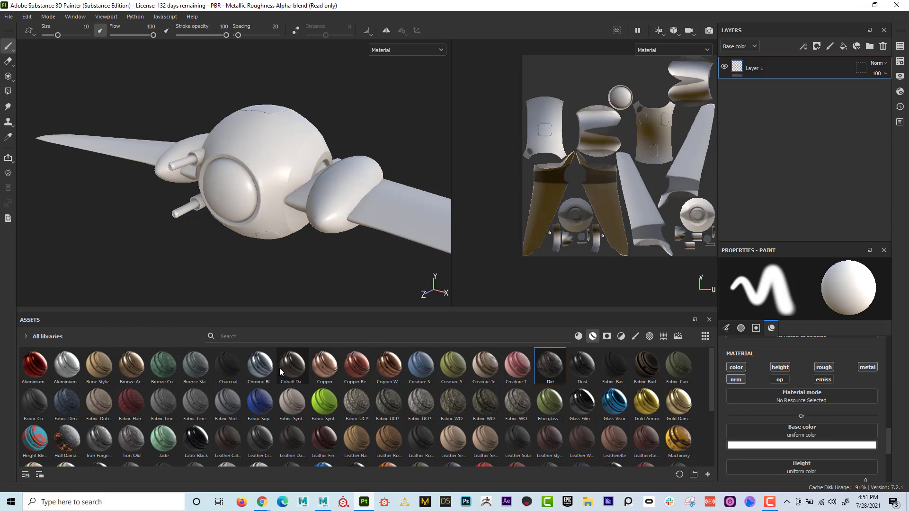
# - Show the base materials in an enlarged asset library and apply Steel Rough to the whole ship
pyautogui.click(578, 336)
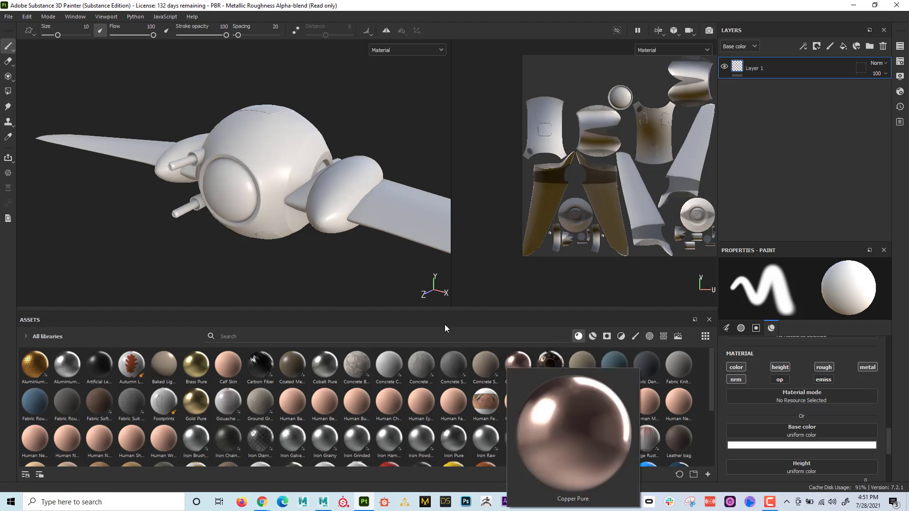
pyautogui.moveTo(449, 311); pyautogui.dragTo(449, 275)
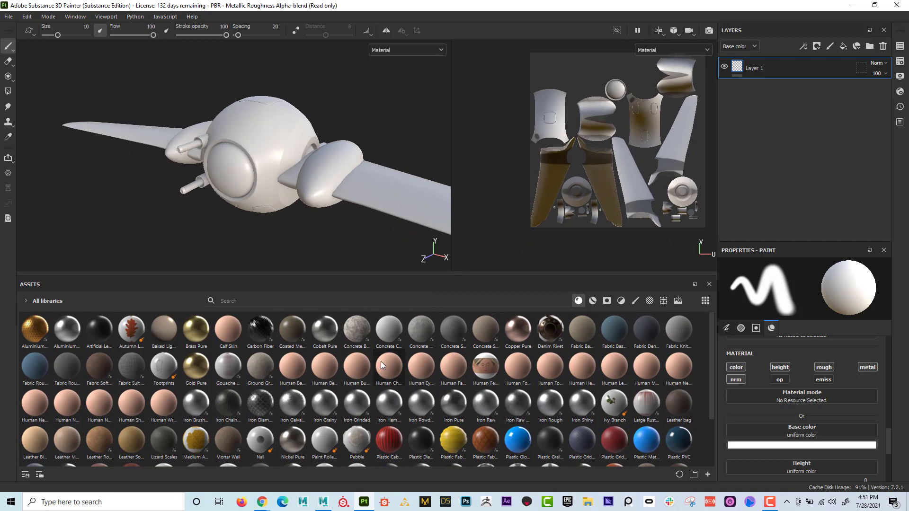
pyautogui.scroll(-3, 403, 397)
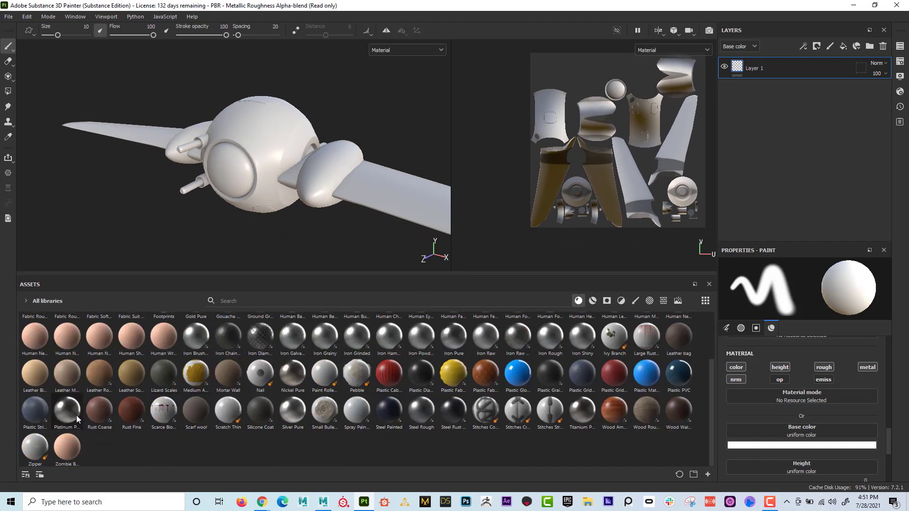
pyautogui.moveTo(425, 416)
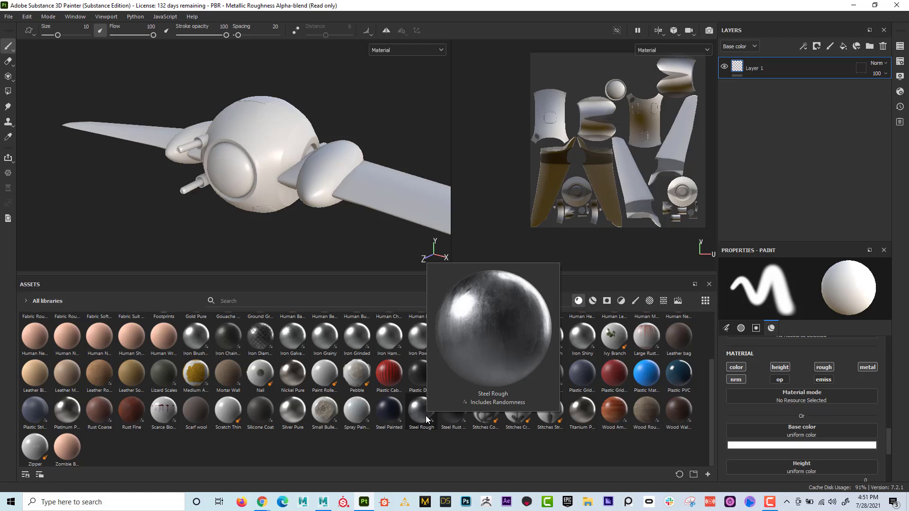
pyautogui.moveTo(426, 416); pyautogui.dragTo(267, 128)
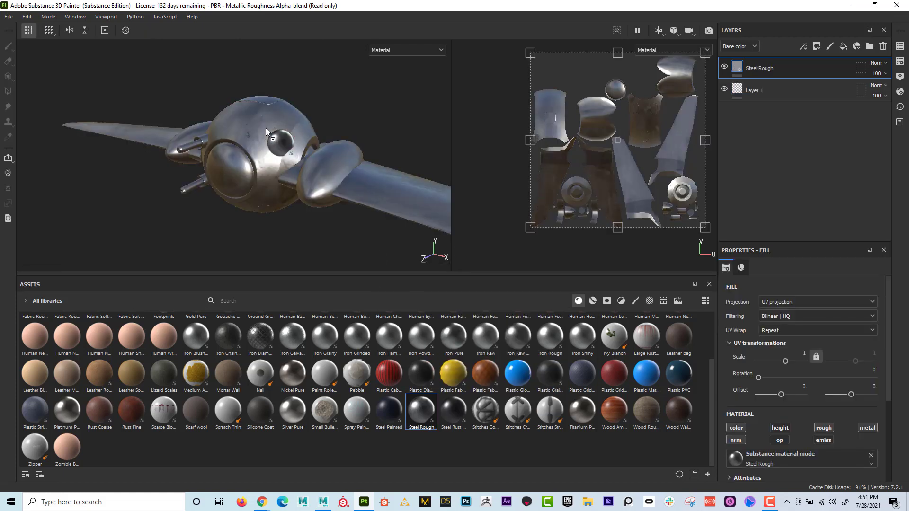
# - Inspect the Steel Rough surface on the ship's body, front dome and wings from several angles
pyautogui.keyDown('alt'); pyautogui.moveTo(266, 128); pyautogui.dragTo(190, 186); pyautogui.keyUp('alt')
pyautogui.keyDown('alt'); pyautogui.moveTo(204, 127); pyautogui.dragTo(211, 170, button='middle'); pyautogui.keyUp('alt')
pyautogui.keyDown('alt'); pyautogui.moveTo(212, 170); pyautogui.dragTo(423, 168, button='right'); pyautogui.keyUp('alt')
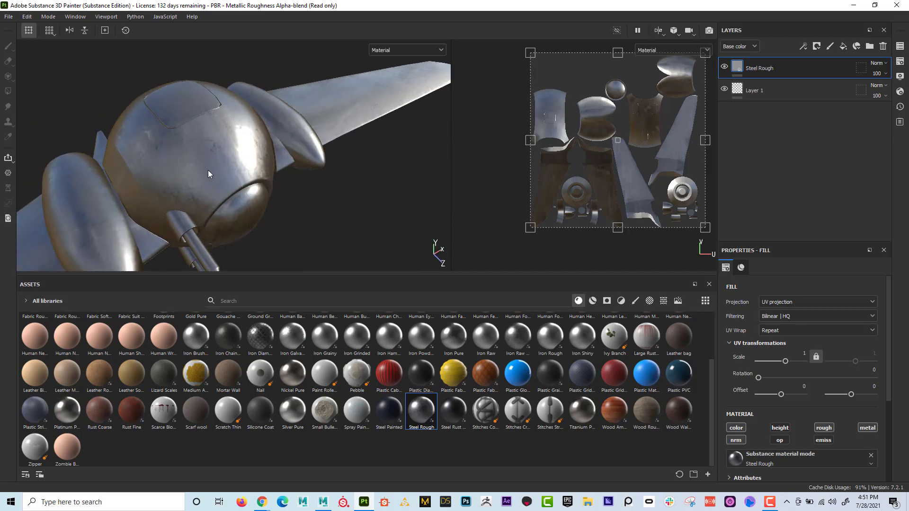
pyautogui.keyDown('alt'); pyautogui.moveTo(208, 170); pyautogui.dragTo(243, 174, button='middle'); pyautogui.keyUp('alt')
pyautogui.keyDown('alt'); pyautogui.moveTo(197, 139); pyautogui.dragTo(85, 142); pyautogui.keyUp('alt')
pyautogui.click(261, 194)
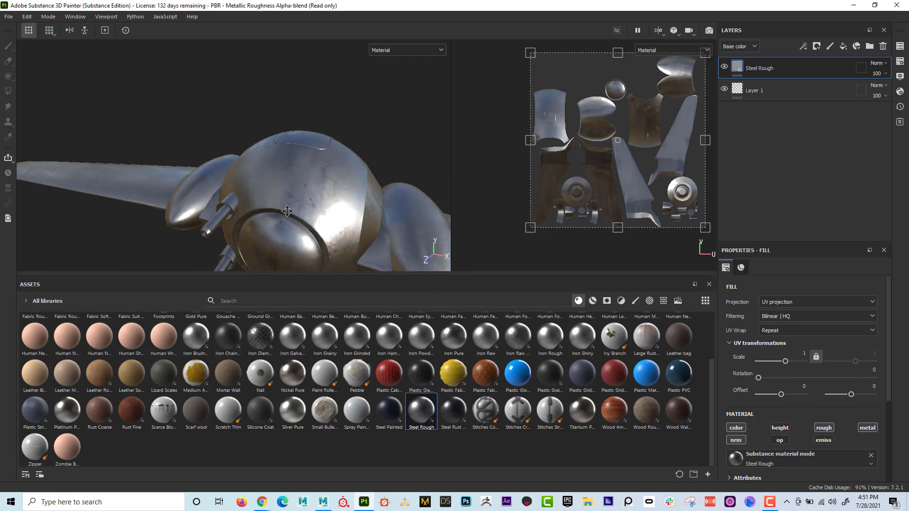
pyautogui.keyDown('alt'); pyautogui.moveTo(261, 194); pyautogui.dragTo(158, 172, button='right'); pyautogui.keyUp('alt')
pyautogui.keyDown('alt'); pyautogui.moveTo(265, 192); pyautogui.dragTo(238, 198, button='middle'); pyautogui.keyUp('alt')
pyautogui.keyDown('alt'); pyautogui.moveTo(238, 200); pyautogui.dragTo(236, 199); pyautogui.keyUp('alt')
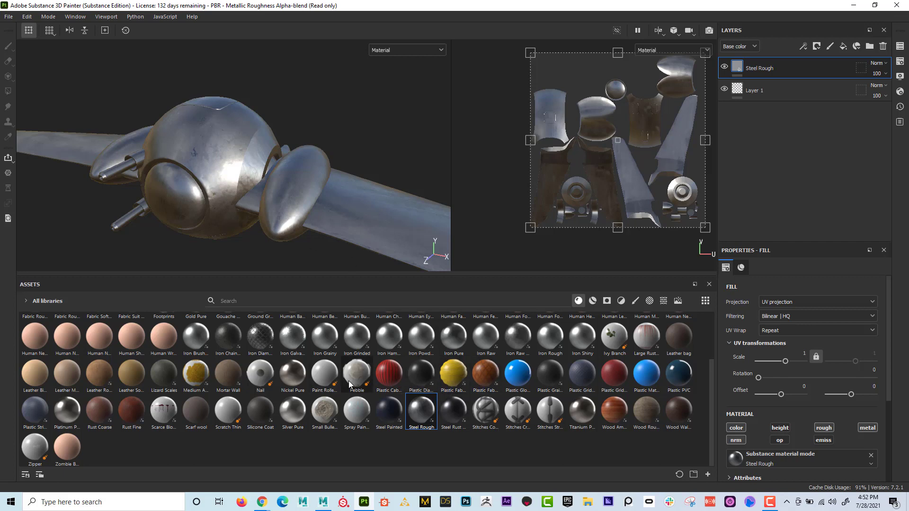
# - Apply the Rust Fine material to the whole ship as a layer above Steel Rough
pyautogui.scroll(2, 400, 382)
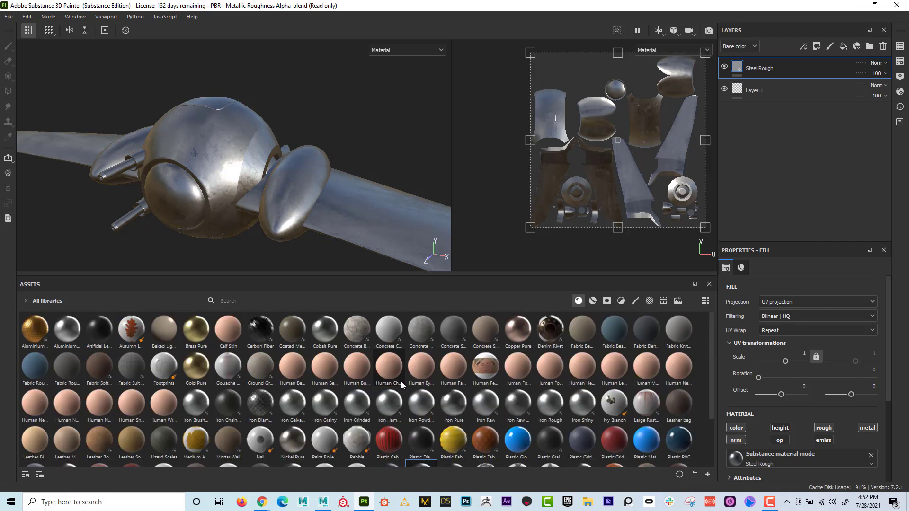
pyautogui.scroll(-2, 402, 381)
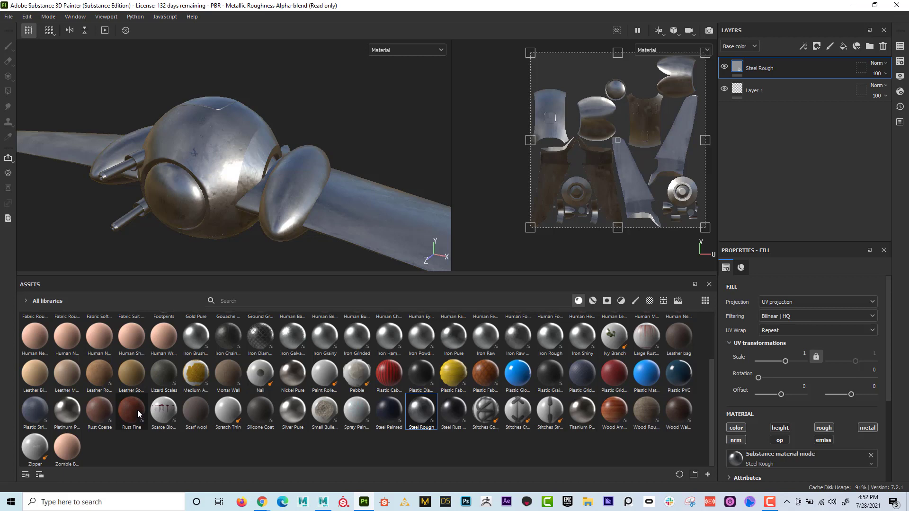
pyautogui.moveTo(137, 410); pyautogui.dragTo(198, 143)
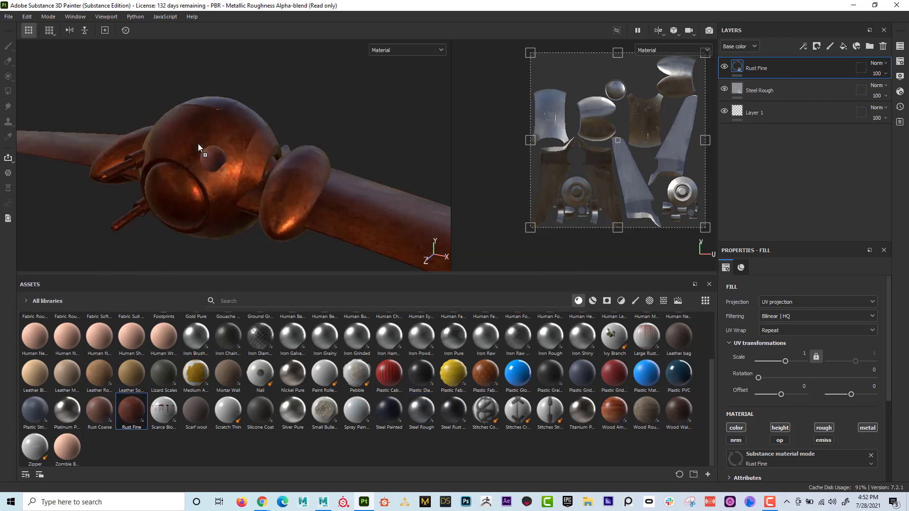
pyautogui.keyDown('alt'); pyautogui.moveTo(277, 196); pyautogui.dragTo(334, 190); pyautogui.keyUp('alt')
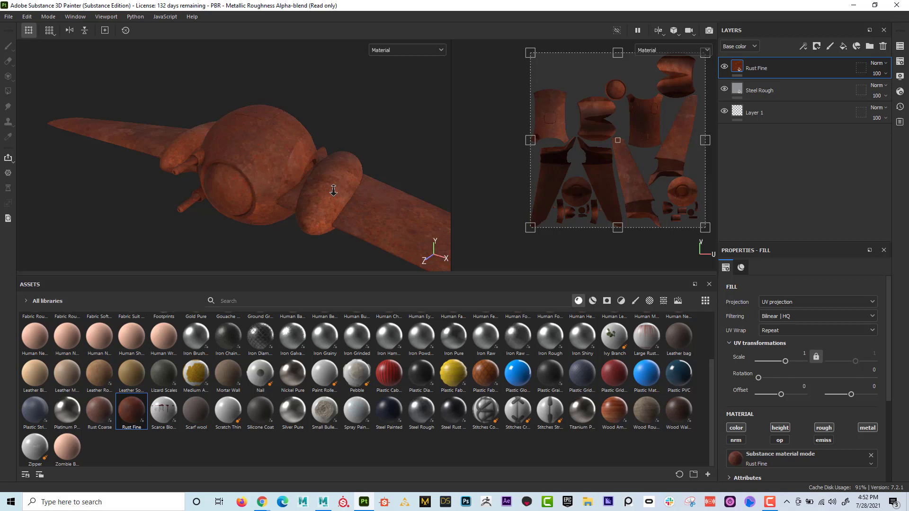
# - Browse the rust, dirt and dust smart masks and apply Dust Occlusion to the Rust Fine layer
pyautogui.click(607, 301)
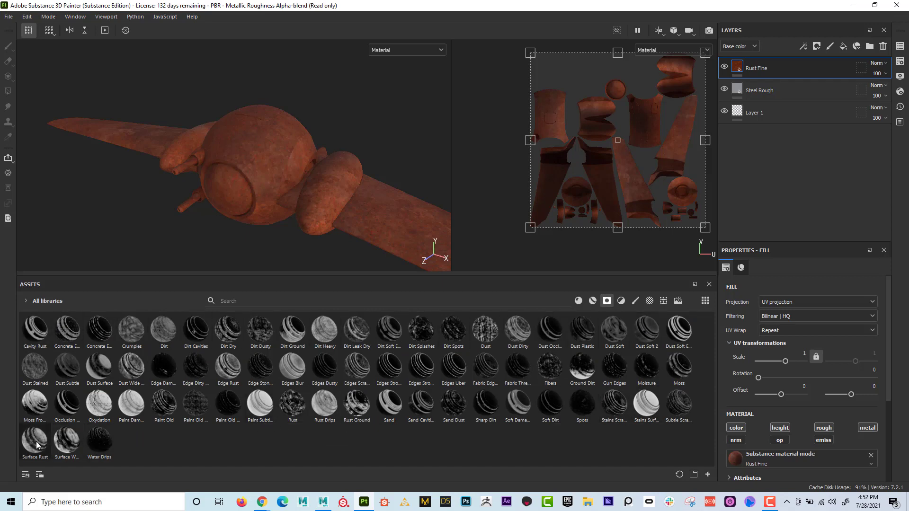
pyautogui.moveTo(37, 444)
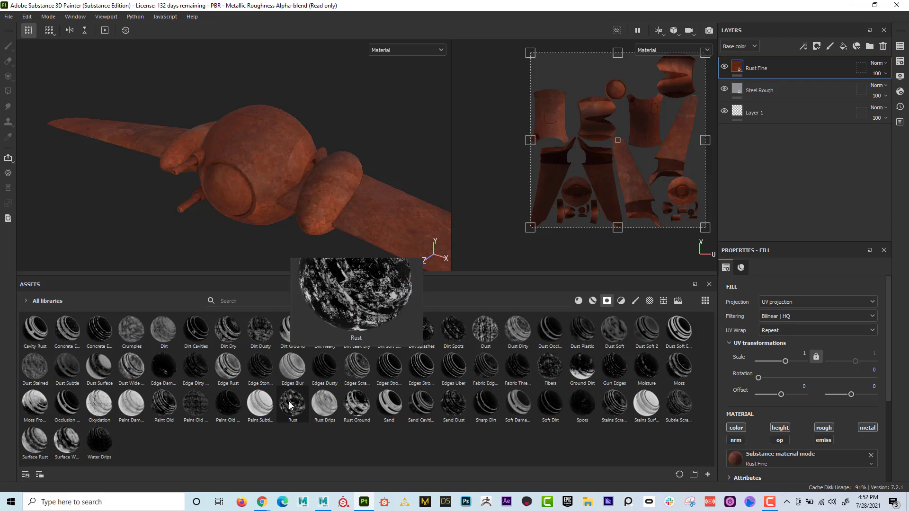
pyautogui.moveTo(330, 411)
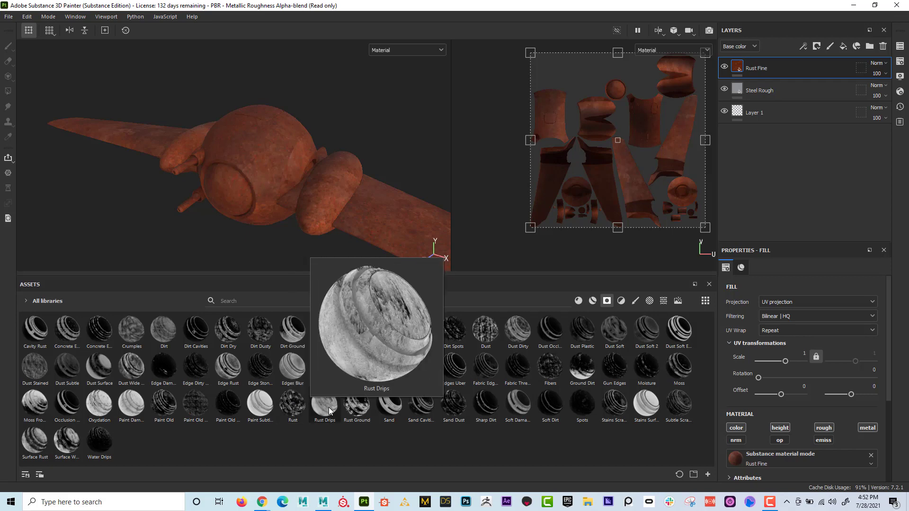
pyautogui.moveTo(360, 414)
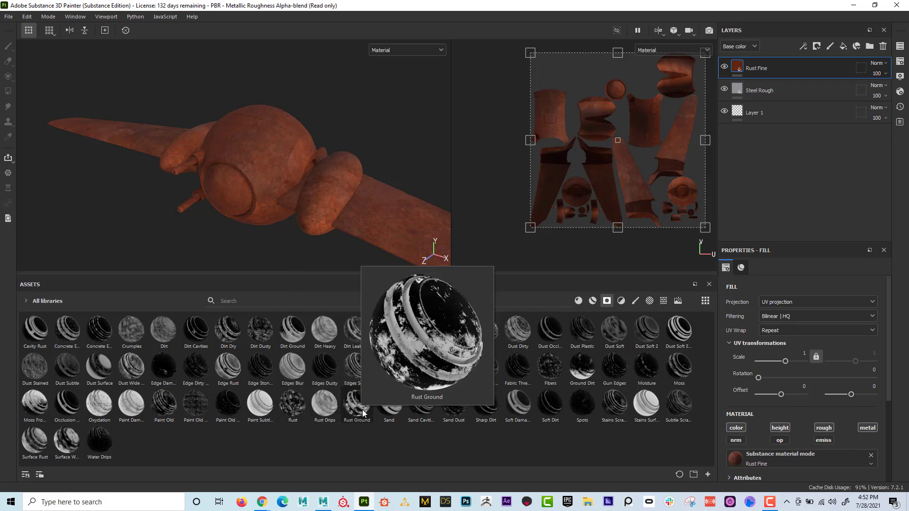
pyautogui.moveTo(194, 326)
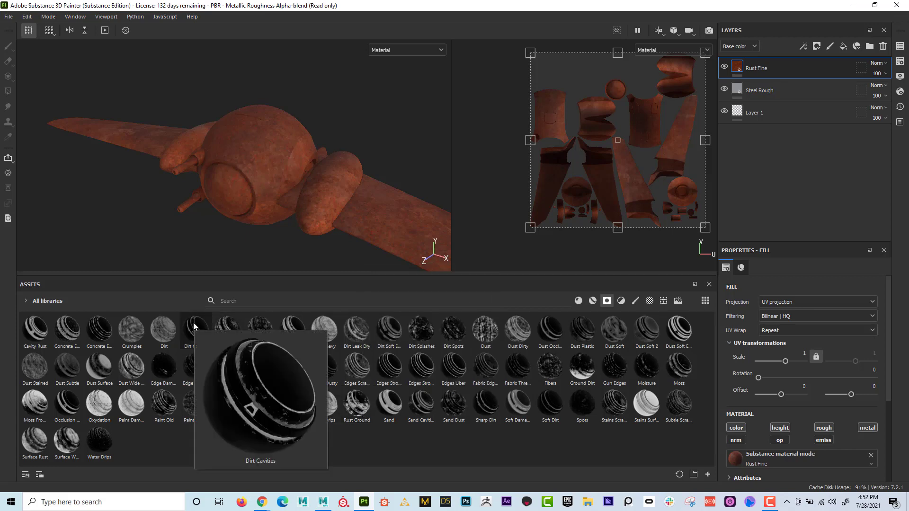
pyautogui.moveTo(551, 333)
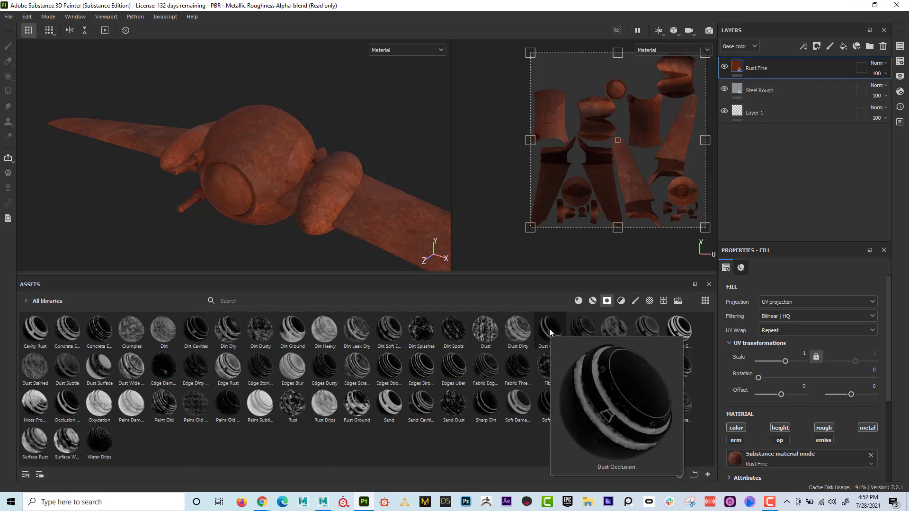
pyautogui.moveTo(550, 333); pyautogui.dragTo(754, 71)
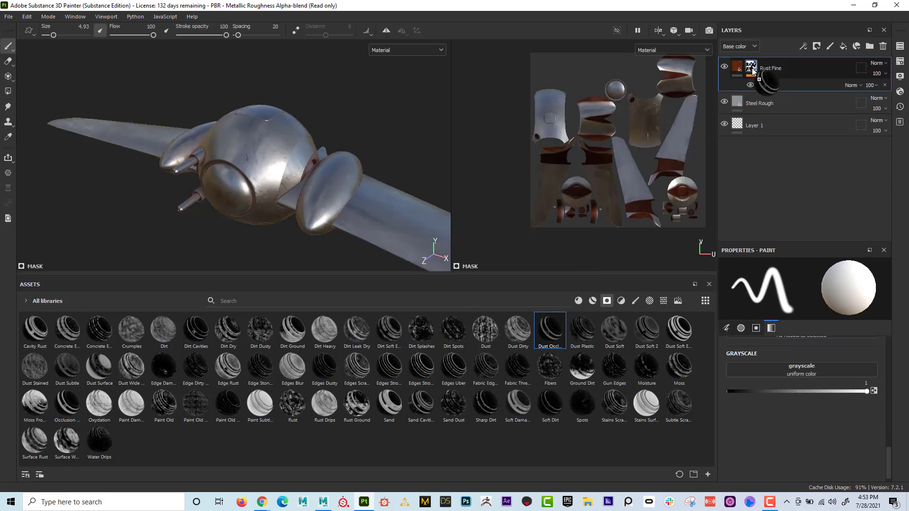
# - Examine the masked rust beside the engine pod and compare it with the Rust Fine layer hidden and shown
pyautogui.keyDown('alt'); pyautogui.moveTo(232, 174); pyautogui.dragTo(369, 190); pyautogui.keyUp('alt')
pyautogui.keyDown('alt'); pyautogui.moveTo(370, 189); pyautogui.dragTo(512, 242, button='right'); pyautogui.keyUp('alt')
pyautogui.keyDown('alt'); pyautogui.moveTo(232, 192); pyautogui.dragTo(199, 187); pyautogui.keyUp('alt')
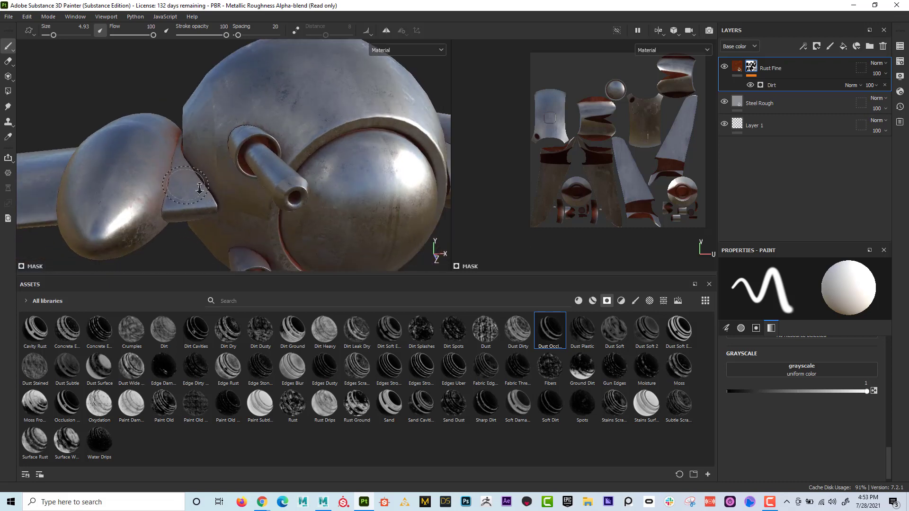
pyautogui.keyDown('alt'); pyautogui.moveTo(199, 187); pyautogui.dragTo(278, 166, button='right'); pyautogui.keyUp('alt')
pyautogui.keyDown('alt'); pyautogui.moveTo(249, 175); pyautogui.dragTo(170, 175); pyautogui.keyUp('alt')
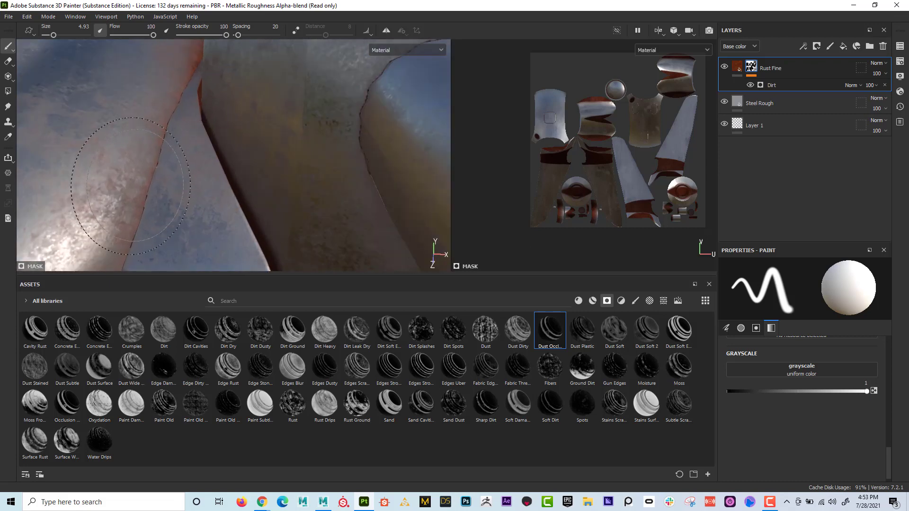
pyautogui.click(724, 67)
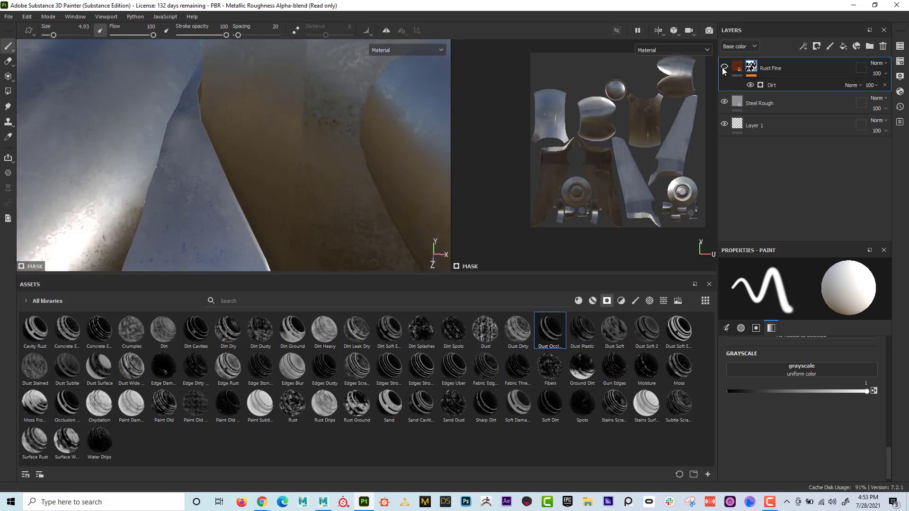
pyautogui.click(724, 67)
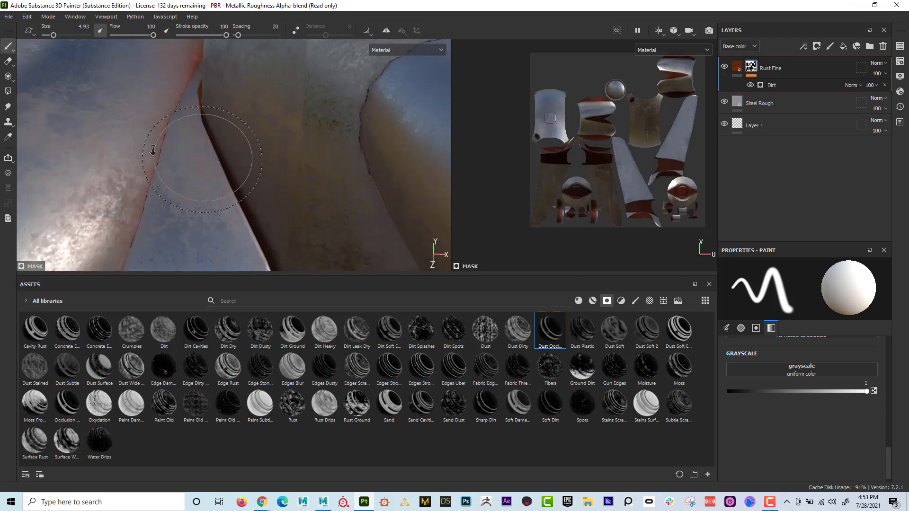
# - Examine the rust in the crevices around the gun barrels and the front dome's ring
pyautogui.keyDown('alt'); pyautogui.moveTo(153, 151); pyautogui.dragTo(67, 114, button='right'); pyautogui.keyUp('alt')
pyautogui.keyDown('alt'); pyautogui.moveTo(67, 114); pyautogui.dragTo(118, 94); pyautogui.keyUp('alt')
pyautogui.keyDown('alt'); pyautogui.moveTo(118, 94); pyautogui.dragTo(66, 95, button='right'); pyautogui.keyUp('alt')
pyautogui.keyDown('alt'); pyautogui.moveTo(119, 105); pyautogui.dragTo(204, 159); pyautogui.keyUp('alt')
pyautogui.keyDown('alt'); pyautogui.moveTo(203, 159); pyautogui.dragTo(384, 177, button='right'); pyautogui.keyUp('alt')
pyautogui.keyDown('alt'); pyautogui.moveTo(331, 166); pyautogui.dragTo(265, 156); pyautogui.keyUp('alt')
pyautogui.keyDown('alt'); pyautogui.moveTo(266, 156); pyautogui.dragTo(199, 149, button='middle'); pyautogui.keyUp('alt')
pyautogui.keyDown('alt'); pyautogui.moveTo(199, 148); pyautogui.dragTo(166, 251); pyautogui.keyUp('alt')
pyautogui.keyDown('alt'); pyautogui.moveTo(178, 142); pyautogui.dragTo(215, 138, button='right'); pyautogui.keyUp('alt')
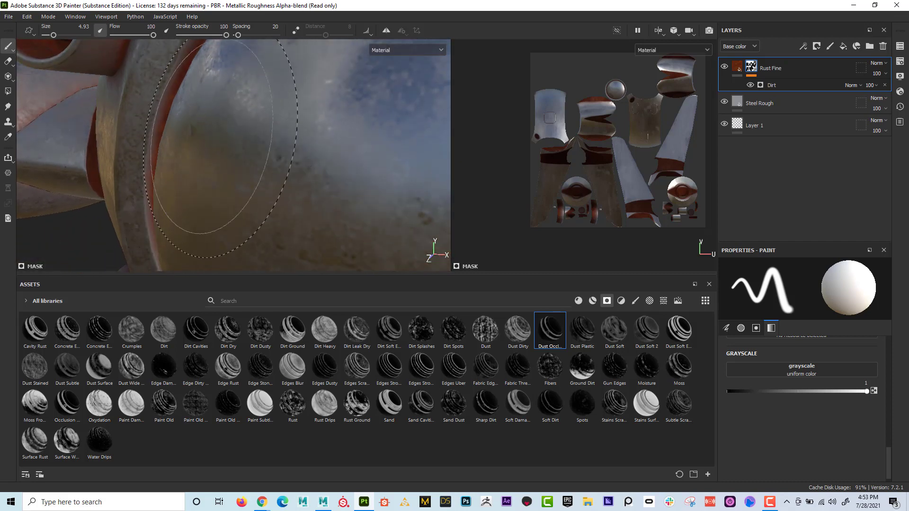
pyautogui.keyDown('alt'); pyautogui.moveTo(220, 140); pyautogui.dragTo(237, 266); pyautogui.keyUp('alt')
pyautogui.keyDown('alt'); pyautogui.moveTo(237, 266); pyautogui.dragTo(190, 236, button='right'); pyautogui.keyUp('alt')
pyautogui.keyDown('alt'); pyautogui.moveTo(124, 156); pyautogui.dragTo(183, 204, button='middle'); pyautogui.keyUp('alt')
pyautogui.keyDown('alt'); pyautogui.moveTo(183, 204); pyautogui.dragTo(206, 197); pyautogui.keyUp('alt')
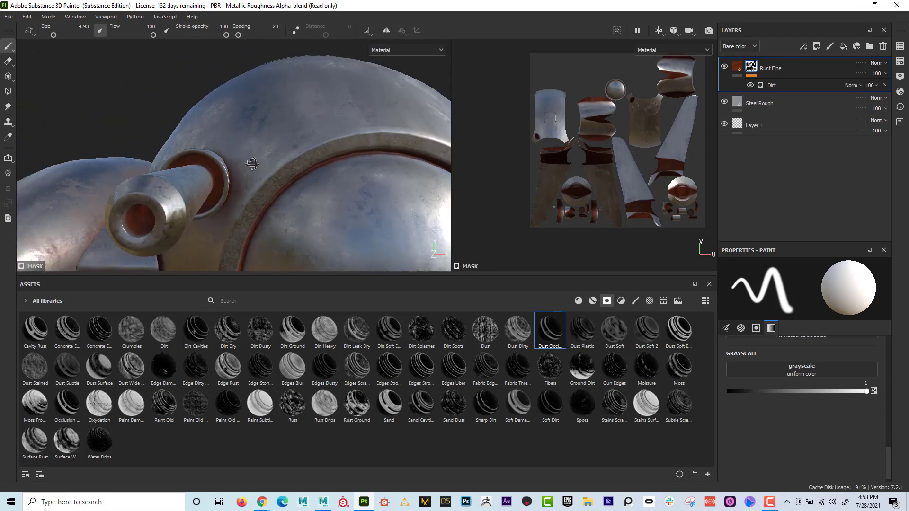
# - Examine the rust along the joints between wing, engine pod and body, and across the ship's front
pyautogui.keyDown('alt'); pyautogui.moveTo(242, 159); pyautogui.dragTo(84, 81, button='middle'); pyautogui.keyUp('alt')
pyautogui.keyDown('alt'); pyautogui.moveTo(303, 152); pyautogui.dragTo(209, 183); pyautogui.keyUp('alt')
pyautogui.keyDown('alt'); pyautogui.moveTo(318, 182); pyautogui.dragTo(203, 146, button='middle'); pyautogui.keyUp('alt')
pyautogui.keyDown('alt'); pyautogui.moveTo(203, 146); pyautogui.dragTo(294, 142, button='right'); pyautogui.keyUp('alt')
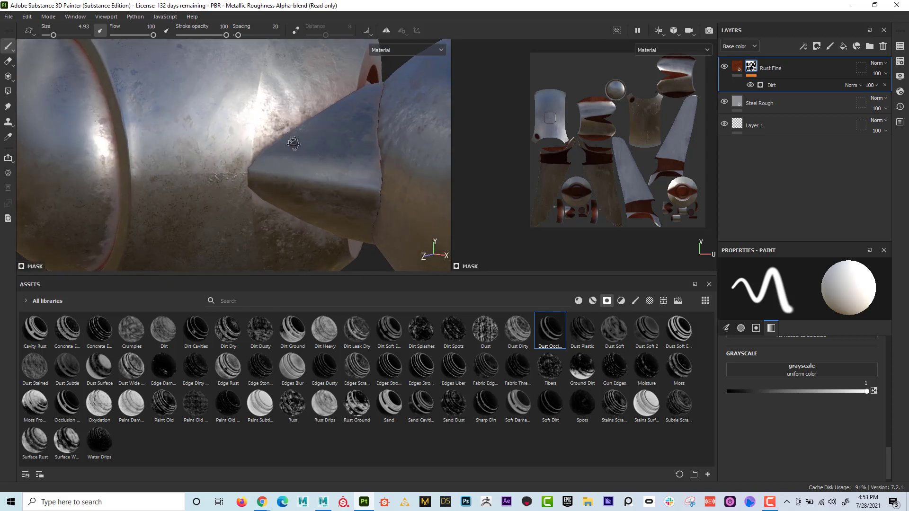
pyautogui.moveTo(294, 142)
pyautogui.keyDown('alt'); pyautogui.mouseDown()
pyautogui.moveTo(314, 146)
pyautogui.moveTo(311, 180)
pyautogui.mouseUp(); pyautogui.keyUp('alt')
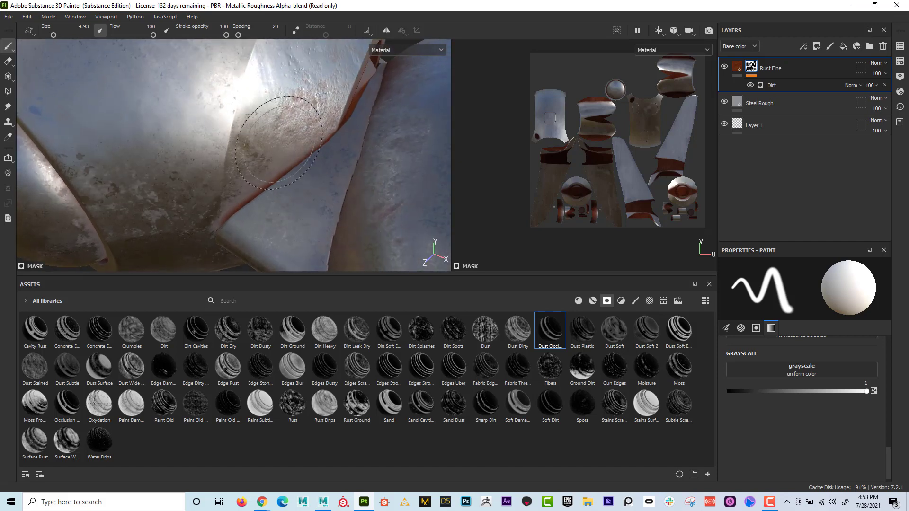
pyautogui.keyDown('alt'); pyautogui.moveTo(237, 130); pyautogui.dragTo(183, 123, button='right'); pyautogui.keyUp('alt')
pyautogui.keyDown('alt'); pyautogui.moveTo(258, 131); pyautogui.dragTo(294, 173, button='middle'); pyautogui.keyUp('alt')
pyautogui.keyDown('alt'); pyautogui.moveTo(294, 172); pyautogui.dragTo(179, 89); pyautogui.keyUp('alt')
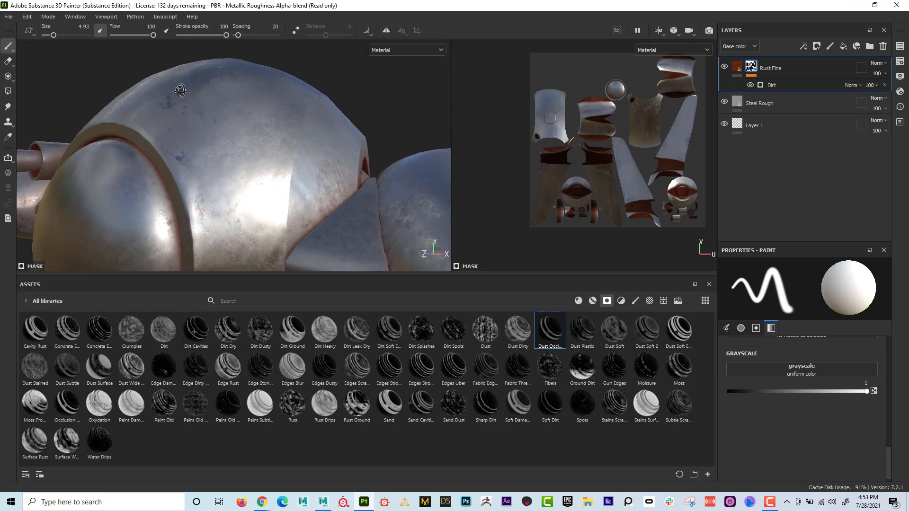
pyautogui.keyDown('alt'); pyautogui.moveTo(179, 89); pyautogui.dragTo(216, 123, button='right'); pyautogui.keyUp('alt')
pyautogui.moveTo(216, 123)
pyautogui.keyDown('alt'); pyautogui.mouseDown()
pyautogui.moveTo(325, 118)
pyautogui.moveTo(279, 102)
pyautogui.moveTo(227, 121)
pyautogui.moveTo(379, 171)
pyautogui.moveTo(264, 142)
pyautogui.moveTo(427, 243)
pyautogui.moveTo(195, 101)
pyautogui.moveTo(226, 117)
pyautogui.mouseUp(); pyautogui.keyUp('alt')
pyautogui.keyDown('alt'); pyautogui.moveTo(195, 151); pyautogui.dragTo(304, 147); pyautogui.keyUp('alt')
pyautogui.keyDown('alt'); pyautogui.moveTo(303, 147); pyautogui.dragTo(184, 152, button='right'); pyautogui.keyUp('alt')
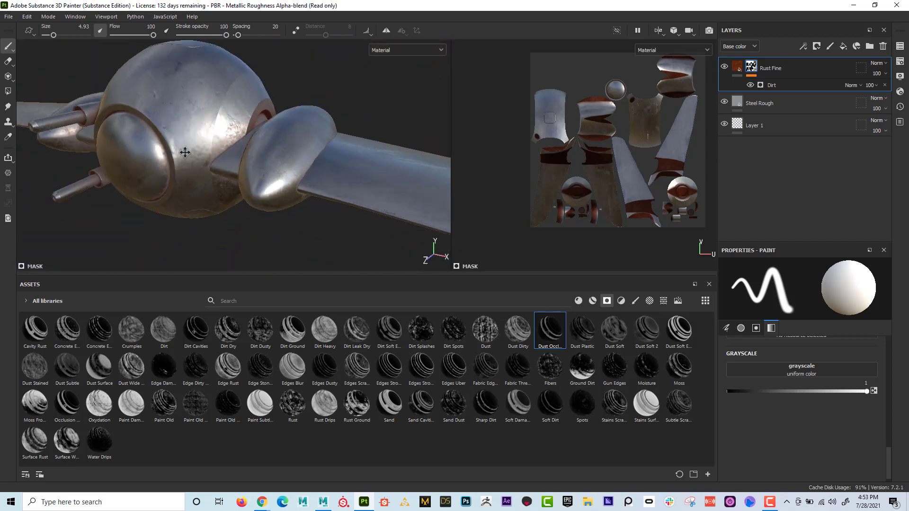
pyautogui.keyDown('alt'); pyautogui.moveTo(185, 152); pyautogui.dragTo(341, 175); pyautogui.keyUp('alt')
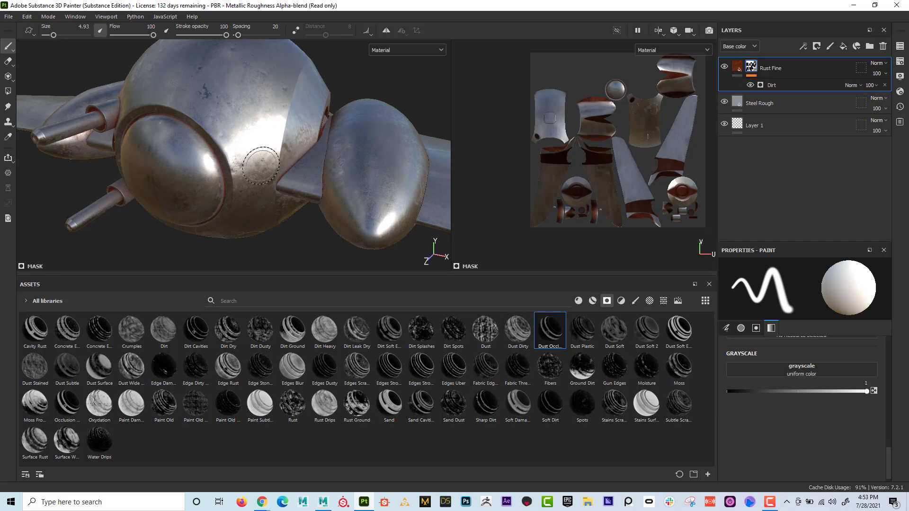
# - Open the texture set's baked mesh maps and display the ambient occlusion map on the ship
pyautogui.click(902, 63)
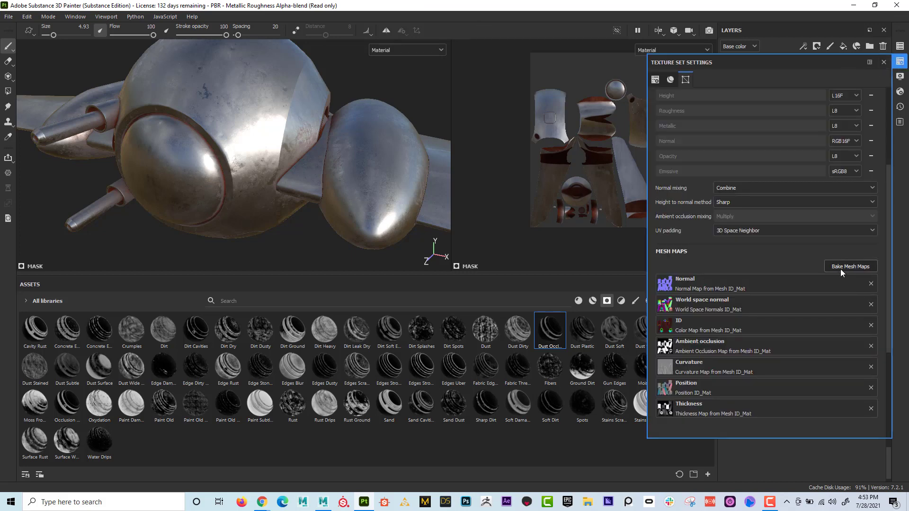
pyautogui.click(405, 49)
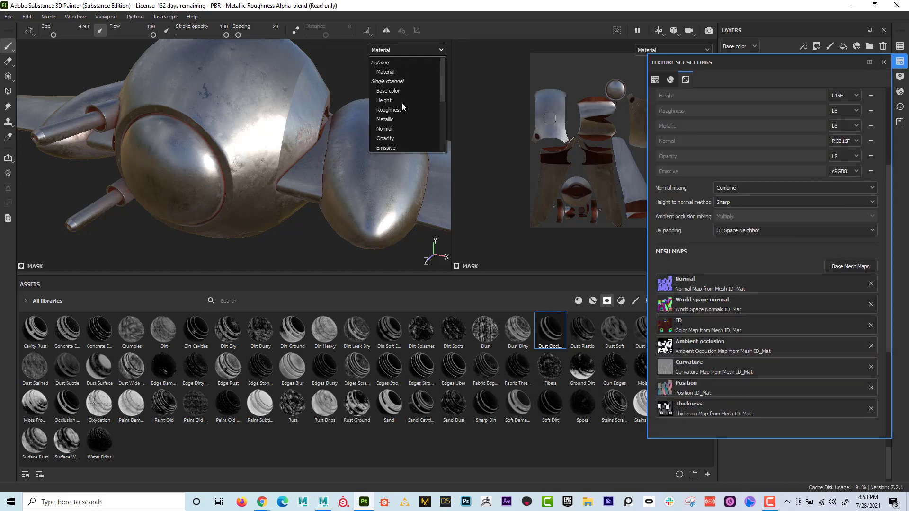
pyautogui.scroll(-3, 404, 141)
pyautogui.click(403, 127)
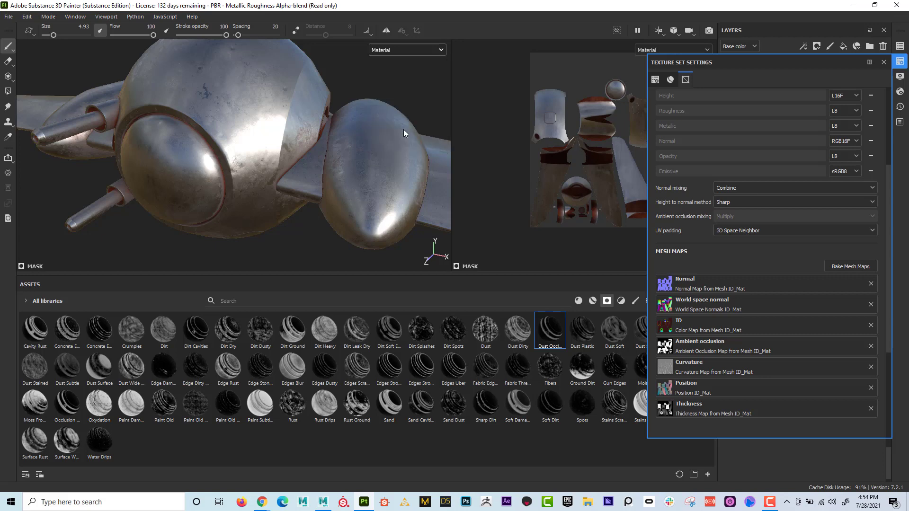
# - Display the baked curvature map on the ship, return to the Material view and close the texture set settings
pyautogui.click(390, 50)
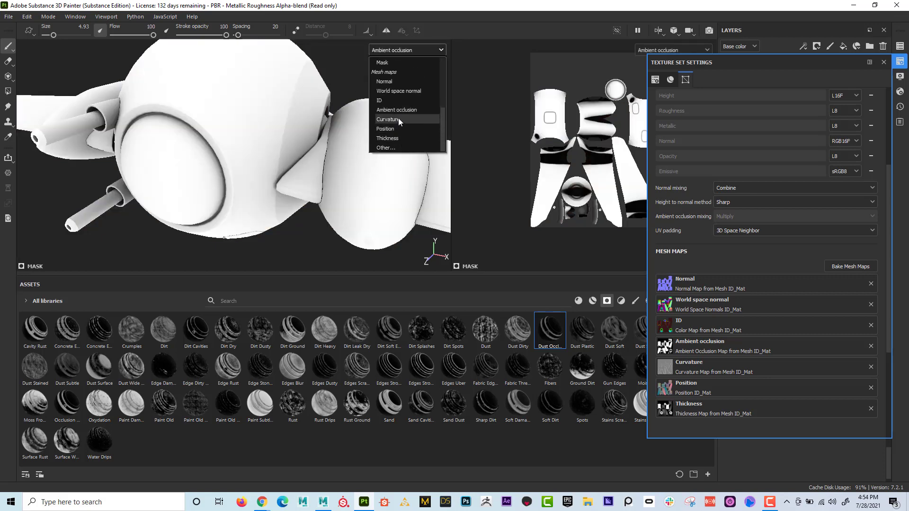
pyautogui.click(399, 119)
pyautogui.click(437, 51)
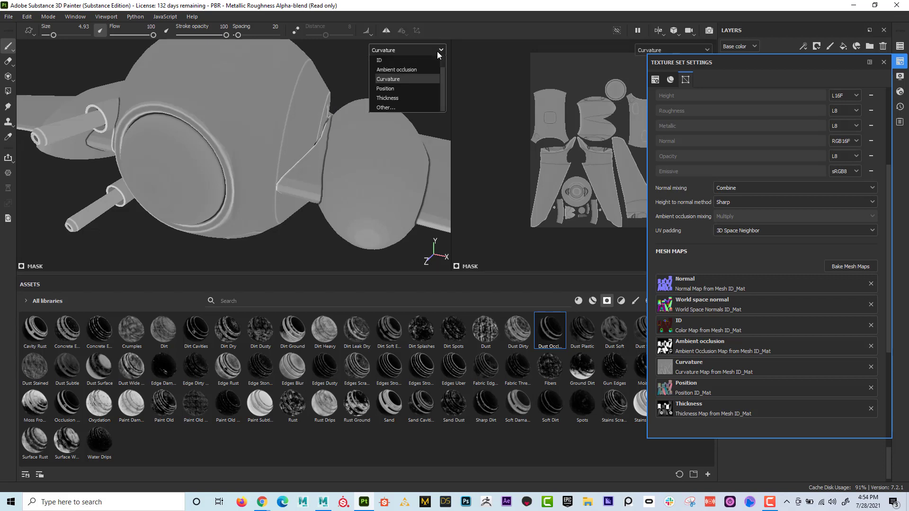
pyautogui.scroll(3, 416, 78)
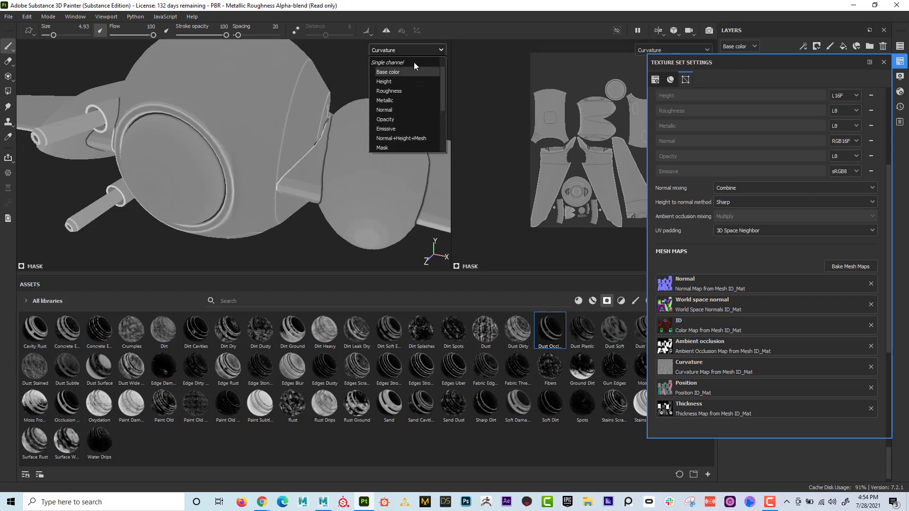
pyautogui.scroll(1, 414, 63)
pyautogui.click(410, 70)
pyautogui.click(882, 61)
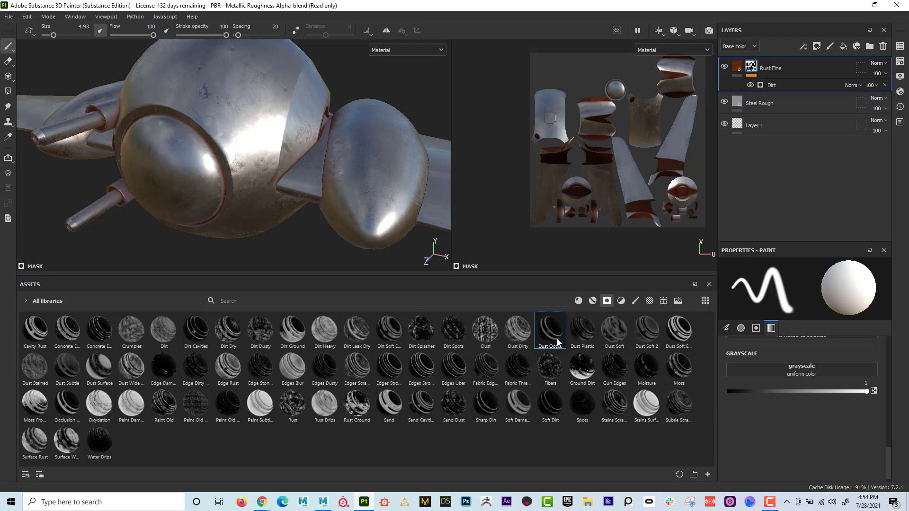
# - Browse the base materials for plastics, previewing Plastic Matte Pure as a possible paint coat
pyautogui.moveTo(558, 342)
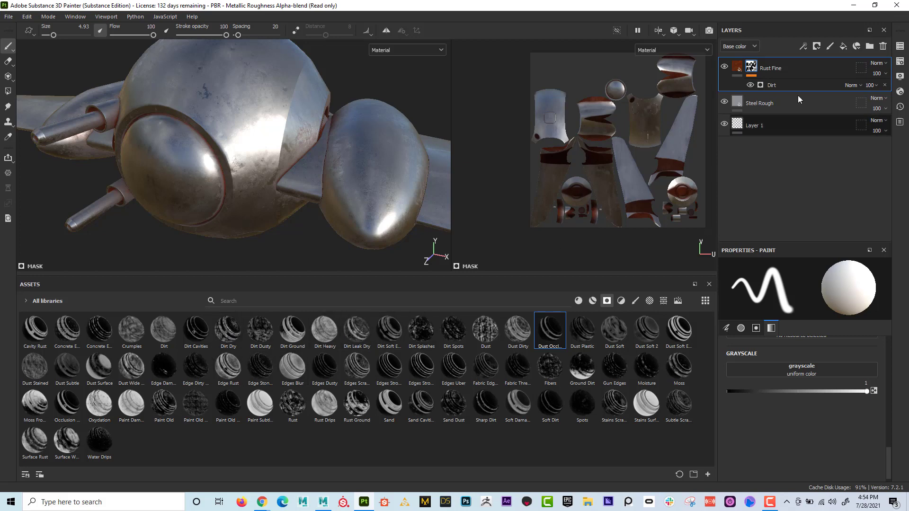
pyautogui.click(577, 302)
pyautogui.scroll(-3, 550, 369)
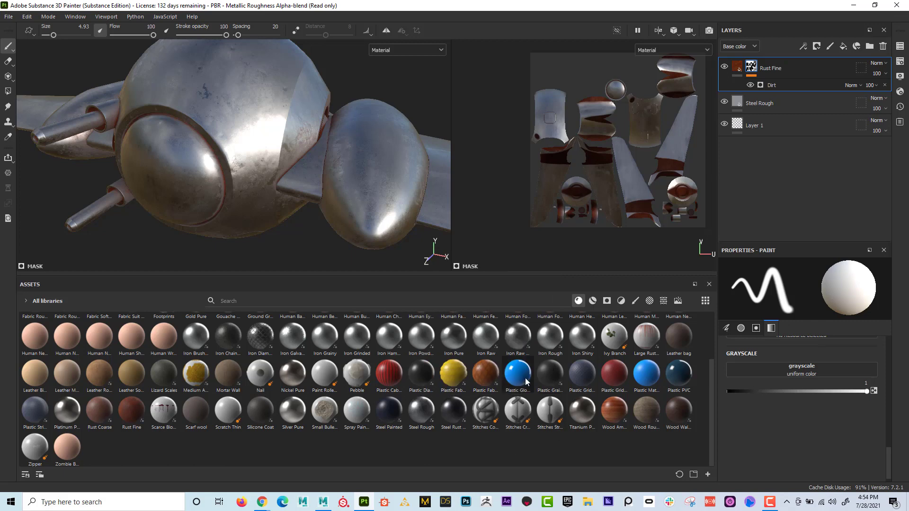
pyautogui.moveTo(526, 382)
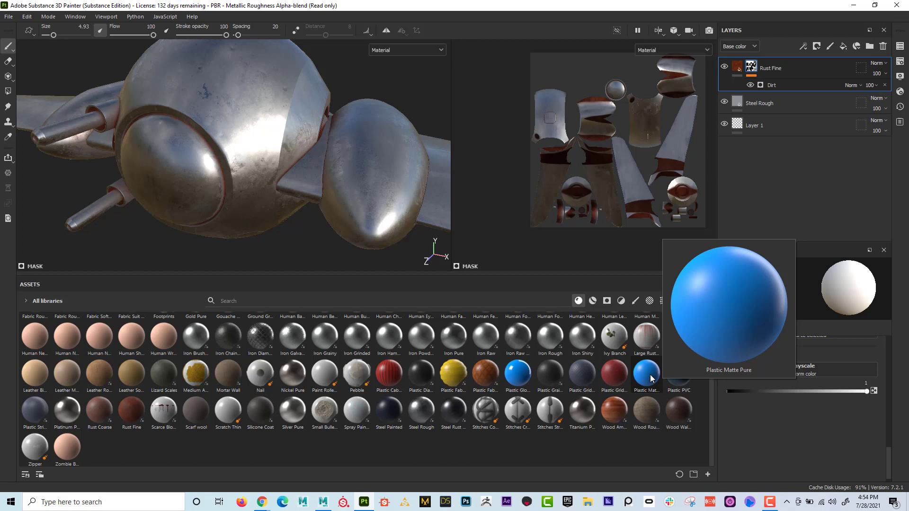
pyautogui.scroll(2, 665, 438)
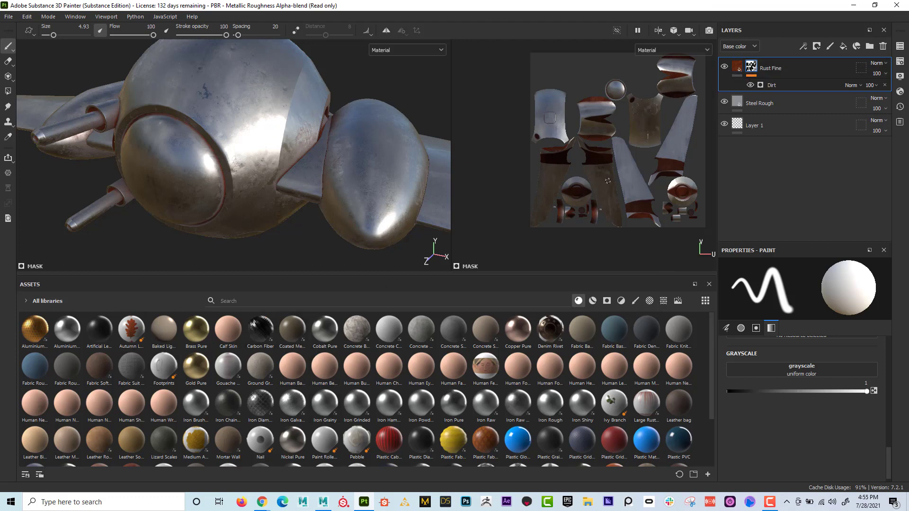
# - Add a fill layer above the Rust Fine layer to cover the ship
pyautogui.click(842, 47)
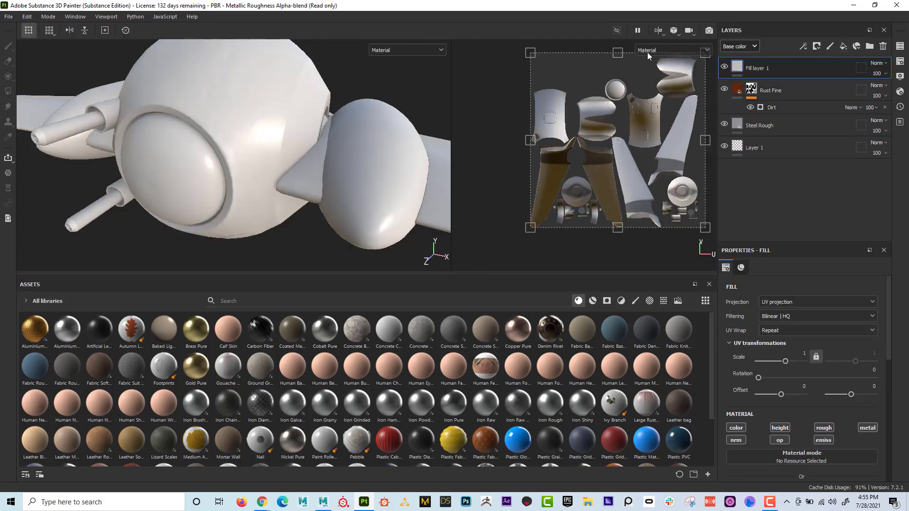
pyautogui.keyDown('alt'); pyautogui.moveTo(294, 153); pyautogui.dragTo(151, 130, button='right'); pyautogui.keyUp('alt')
pyautogui.keyDown('alt'); pyautogui.moveTo(402, 139); pyautogui.dragTo(279, 129, button='middle'); pyautogui.keyUp('alt')
pyautogui.keyDown('alt'); pyautogui.moveTo(279, 129); pyautogui.dragTo(164, 129, button='right'); pyautogui.keyUp('alt')
pyautogui.keyDown('alt'); pyautogui.moveTo(216, 134); pyautogui.dragTo(223, 140, button='middle'); pyautogui.keyUp('alt')
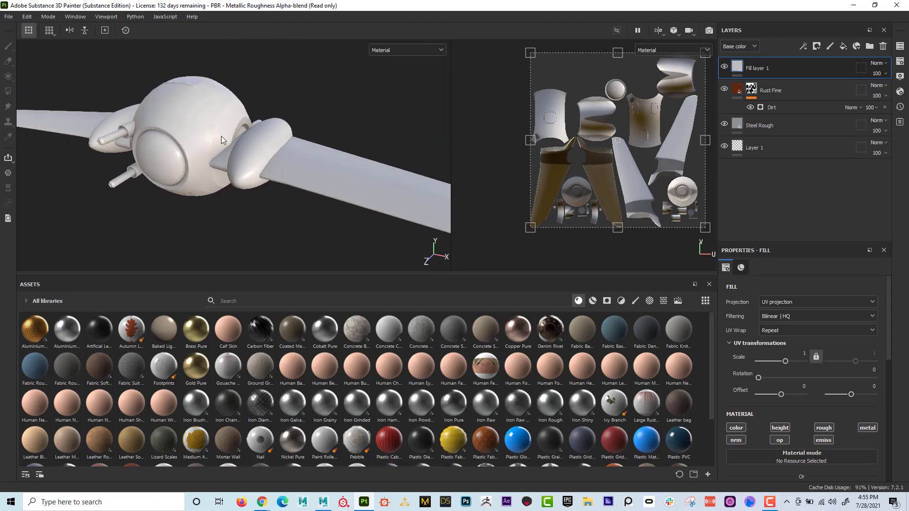
# - Set the new fill layer's base color to a bright red, about ee0c0c
pyautogui.scroll(-3, 786, 317)
pyautogui.scroll(-1, 787, 327)
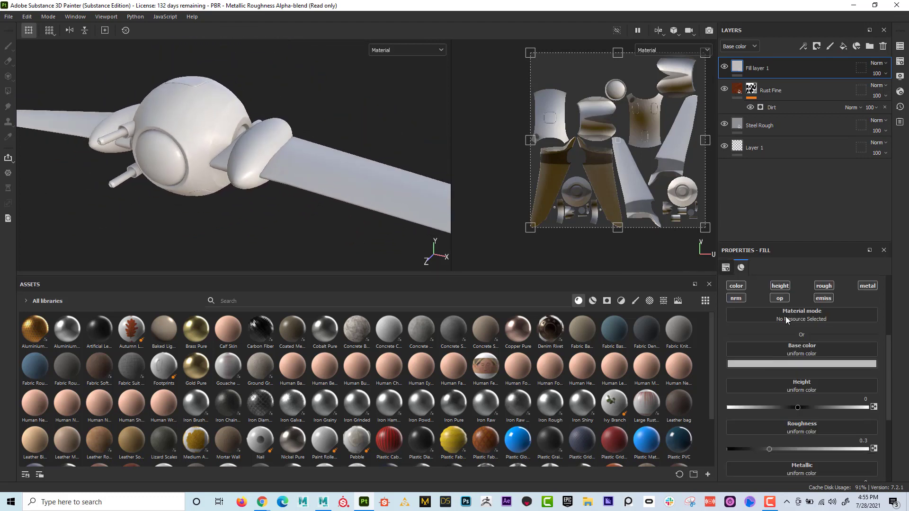
pyautogui.click(810, 369)
pyautogui.click(842, 387)
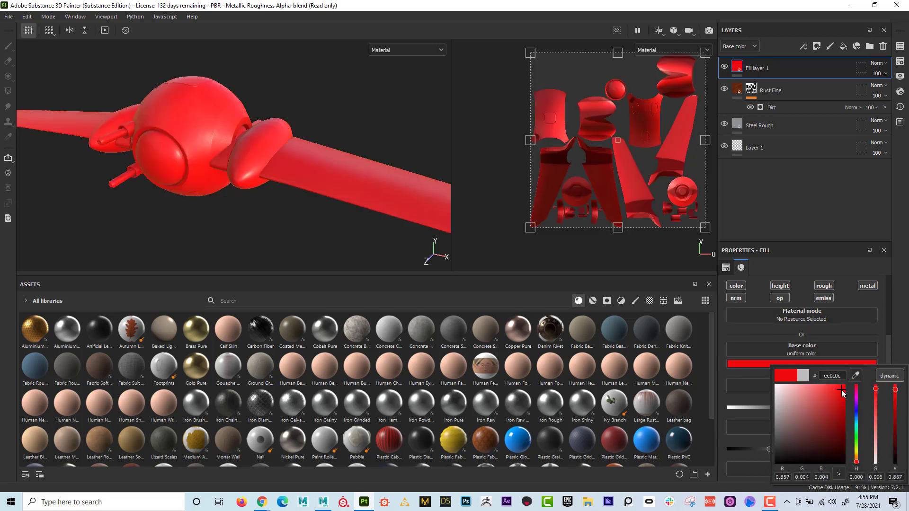
pyautogui.moveTo(844, 388); pyautogui.dragTo(843, 391)
pyautogui.click(723, 373)
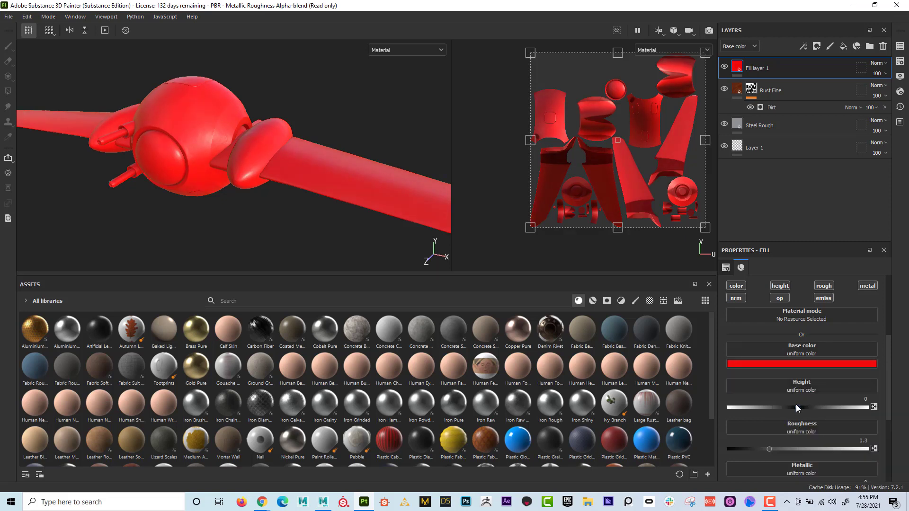
# - Turn off the red fill layer's height channel and lower its roughness to 0
pyautogui.click(781, 286)
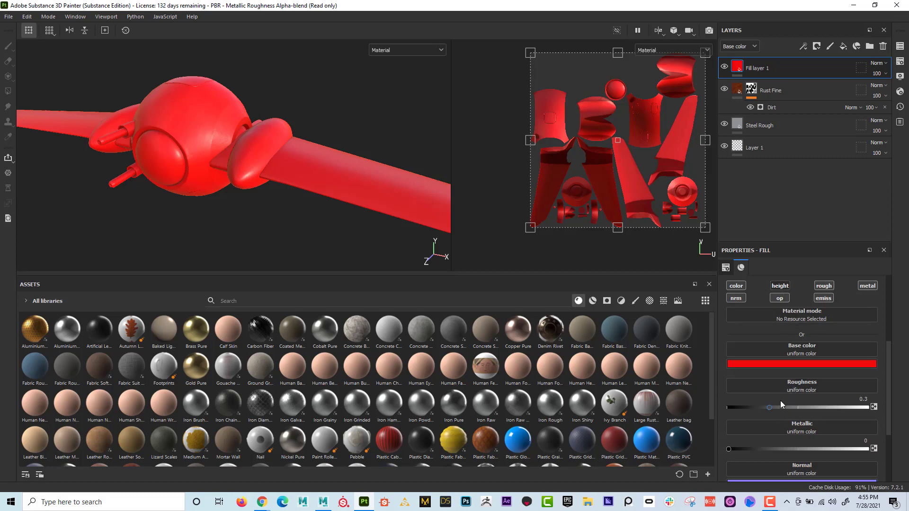
pyautogui.moveTo(770, 408); pyautogui.dragTo(718, 405)
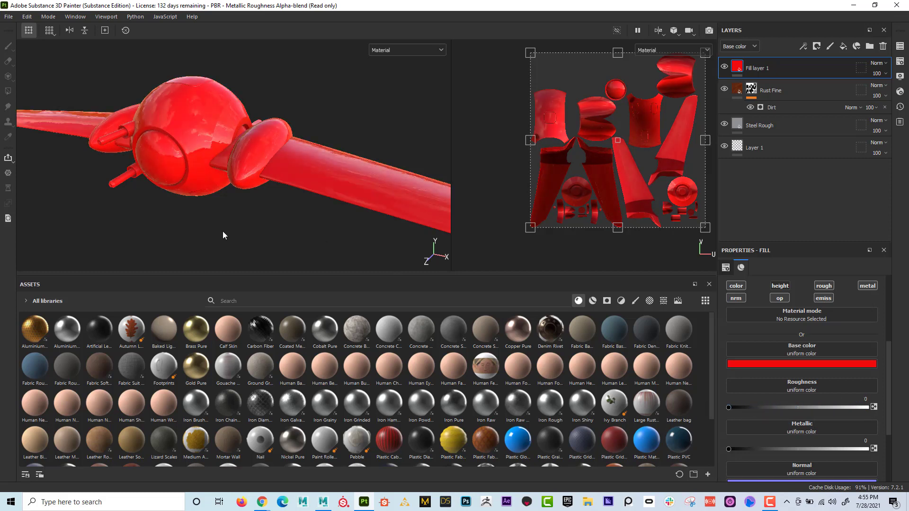
pyautogui.keyDown('alt'); pyautogui.moveTo(266, 213); pyautogui.dragTo(229, 193); pyautogui.keyUp('alt')
pyautogui.keyDown('alt'); pyautogui.moveTo(209, 137); pyautogui.dragTo(223, 166, button='middle'); pyautogui.keyUp('alt')
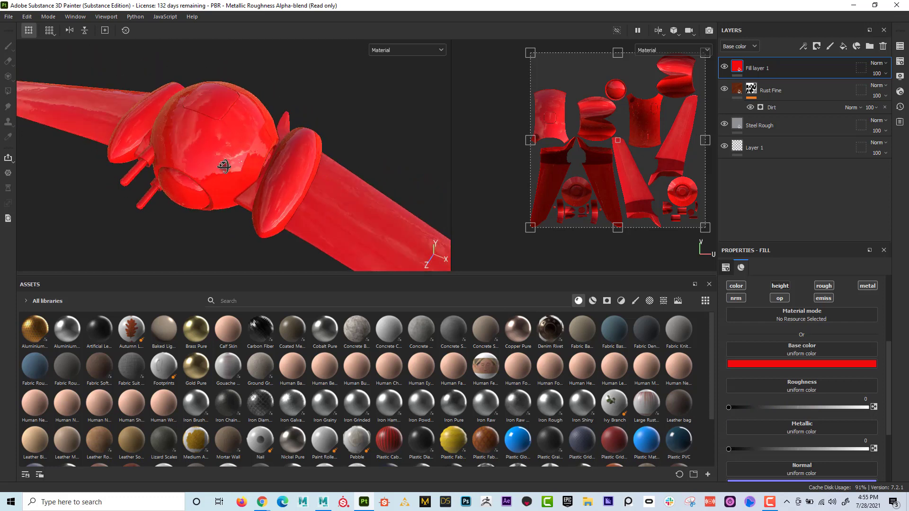
pyautogui.keyDown('alt'); pyautogui.moveTo(223, 166); pyautogui.dragTo(512, 179, button='right'); pyautogui.keyUp('alt')
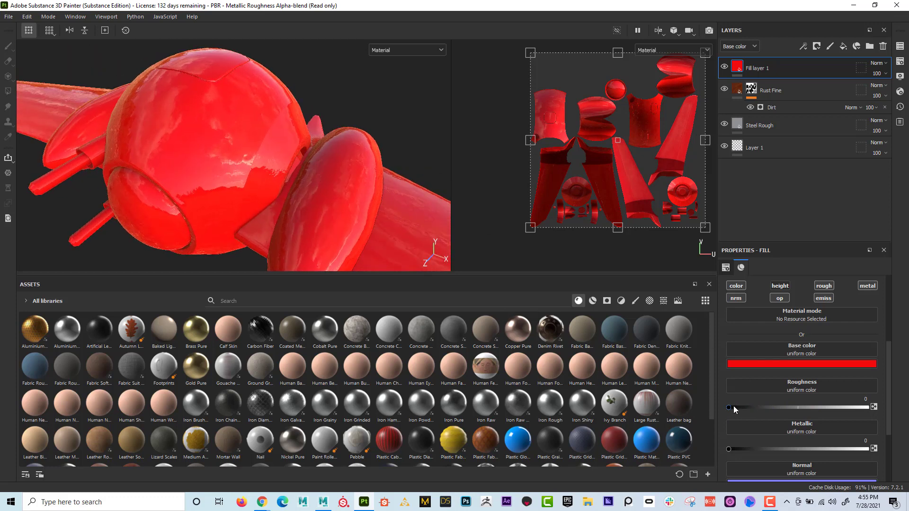
# - Set the red fill layer's roughness to about 0.27 for a less glossy paint finish
pyautogui.moveTo(735, 410); pyautogui.dragTo(766, 408)
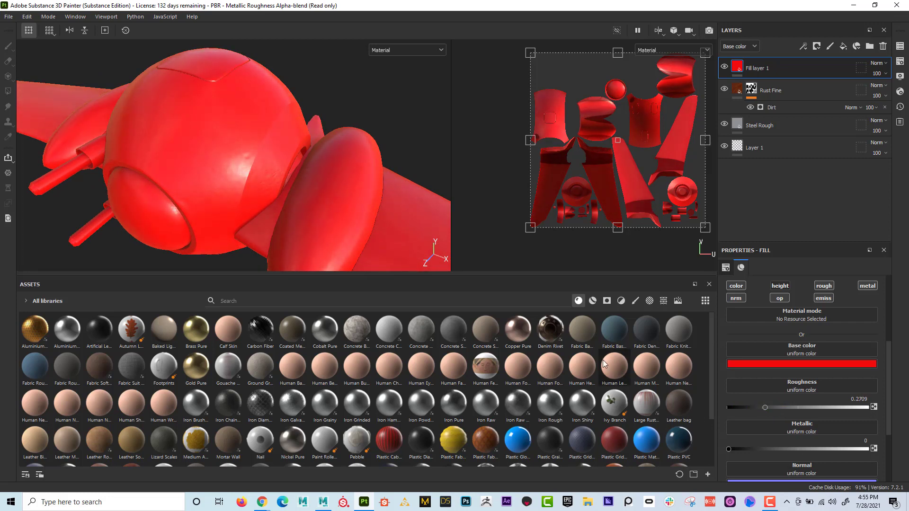
pyautogui.keyDown('alt'); pyautogui.moveTo(330, 185); pyautogui.dragTo(240, 148); pyautogui.keyUp('alt')
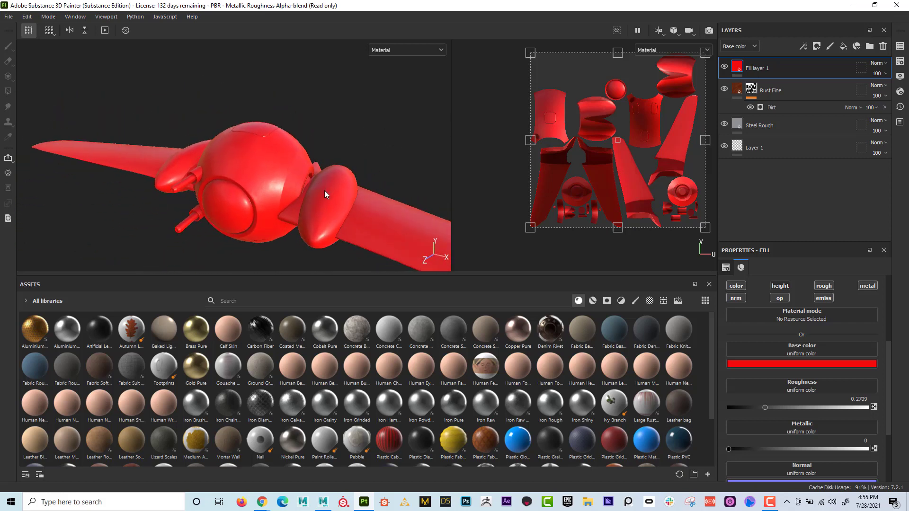
pyautogui.keyDown('alt'); pyautogui.moveTo(325, 195); pyautogui.dragTo(331, 166, button='middle'); pyautogui.keyUp('alt')
pyautogui.moveTo(331, 166)
pyautogui.keyDown('alt'); pyautogui.mouseDown(button='right')
pyautogui.moveTo(374, 183)
pyautogui.moveTo(341, 185)
pyautogui.moveTo(325, 172)
pyautogui.mouseUp(button='right'); pyautogui.keyUp('alt')
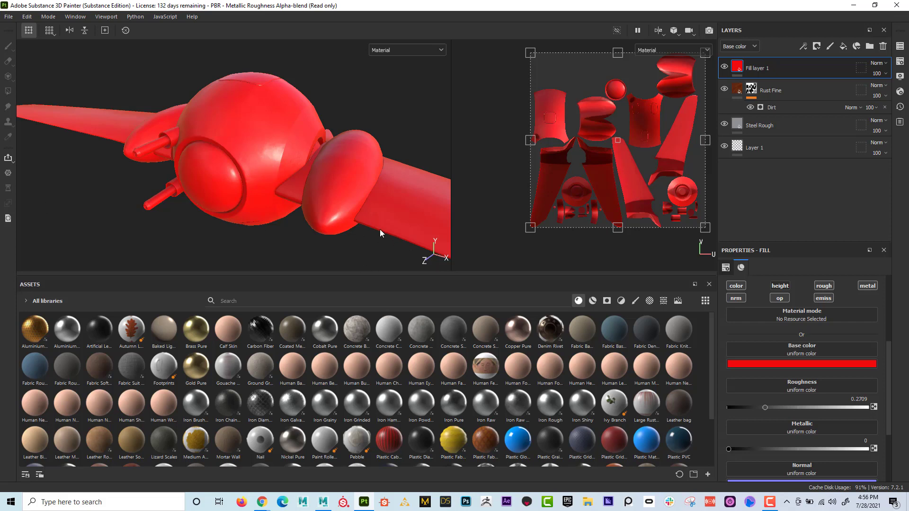
pyautogui.keyDown('alt'); pyautogui.moveTo(371, 231); pyautogui.dragTo(256, 180); pyautogui.keyUp('alt')
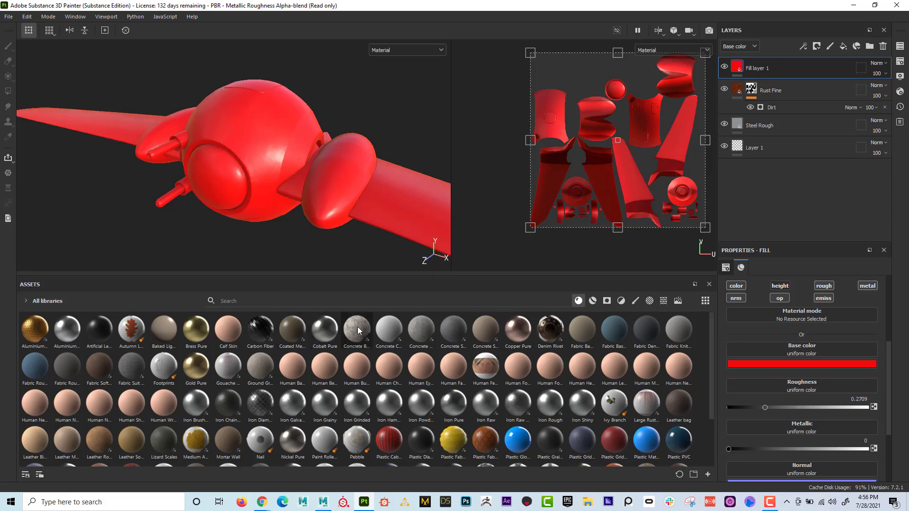
# - Browse the dust and edge smart masks and apply Edges Strong Scratched to the red fill layer
pyautogui.click(607, 301)
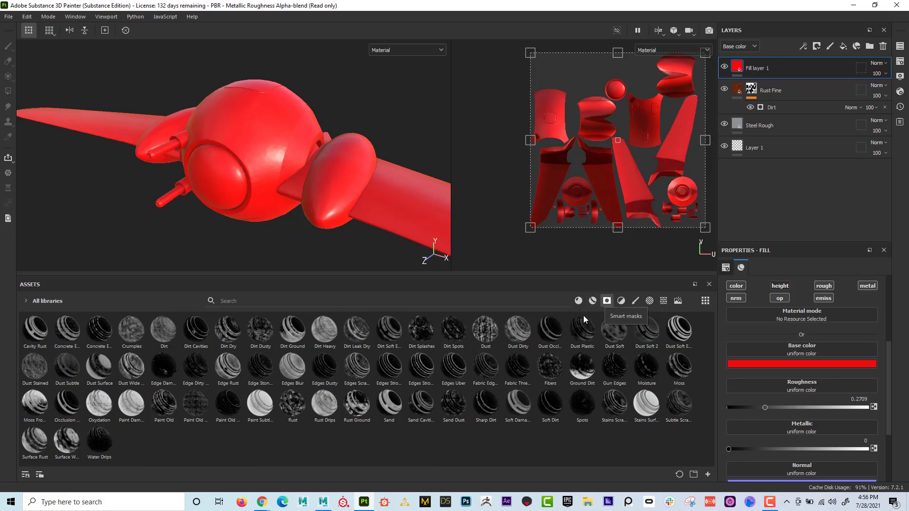
pyautogui.moveTo(192, 329)
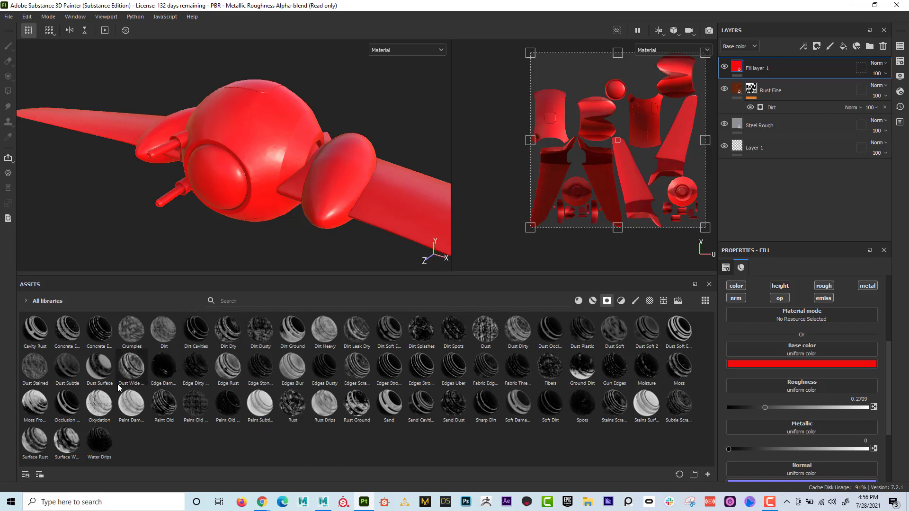
pyautogui.moveTo(549, 341)
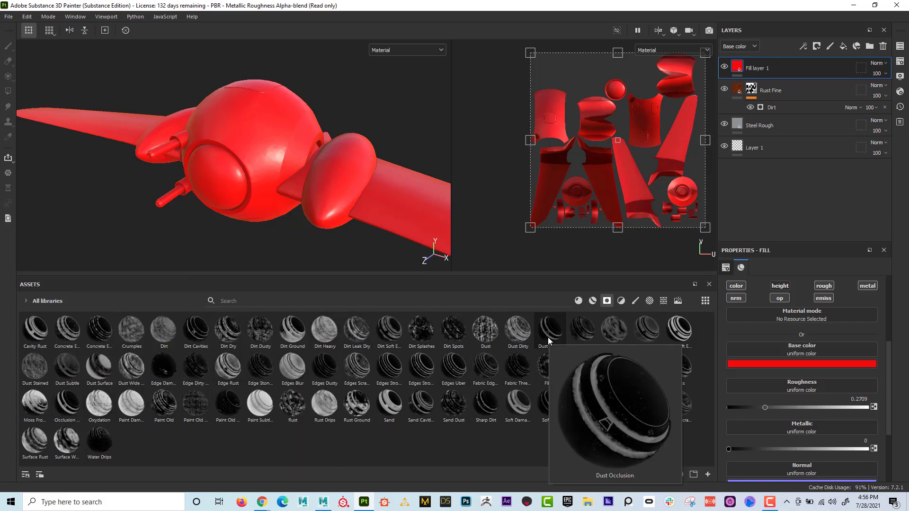
pyautogui.moveTo(673, 341)
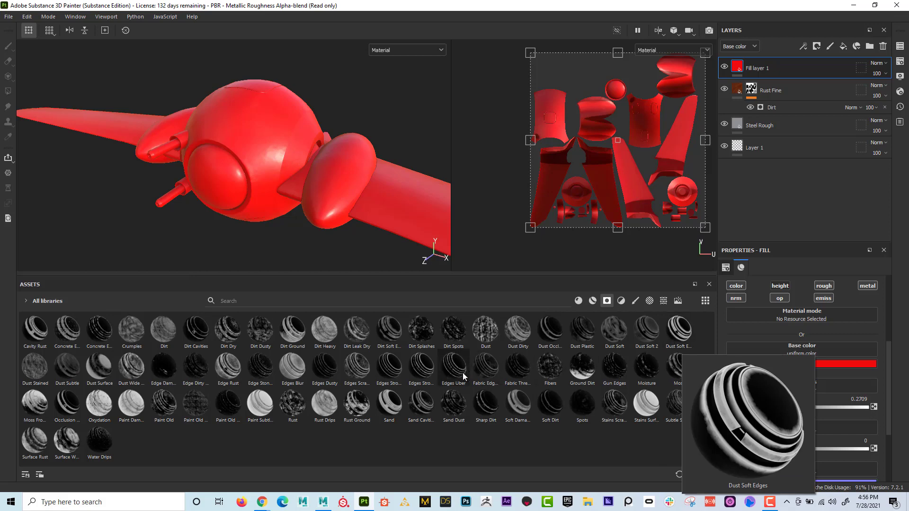
pyautogui.moveTo(429, 373)
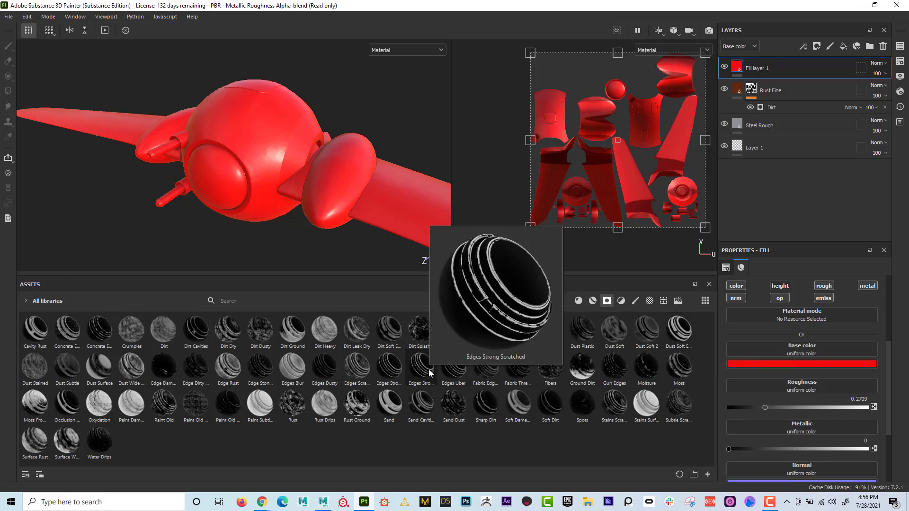
pyautogui.moveTo(463, 371)
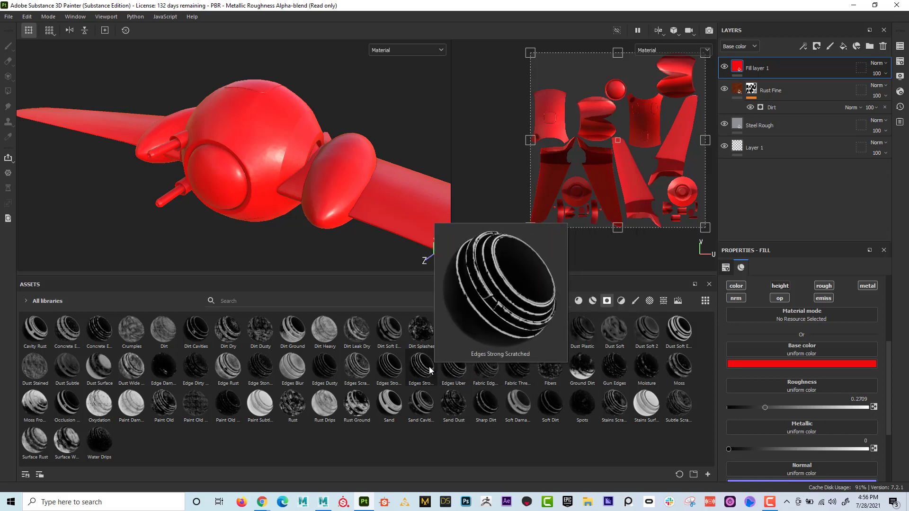
pyautogui.moveTo(430, 370)
pyautogui.mouseDown()
pyautogui.moveTo(535, 225)
pyautogui.moveTo(752, 68)
pyautogui.mouseUp()
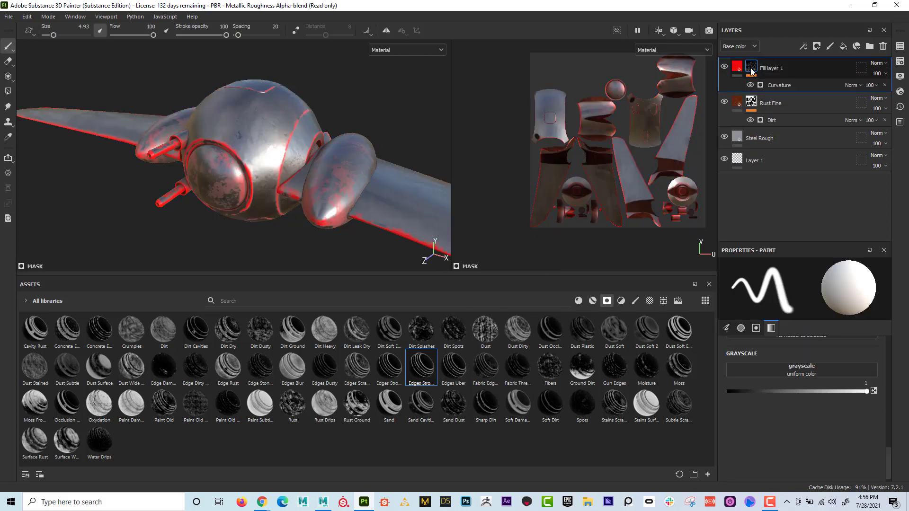
pyautogui.moveTo(752, 71)
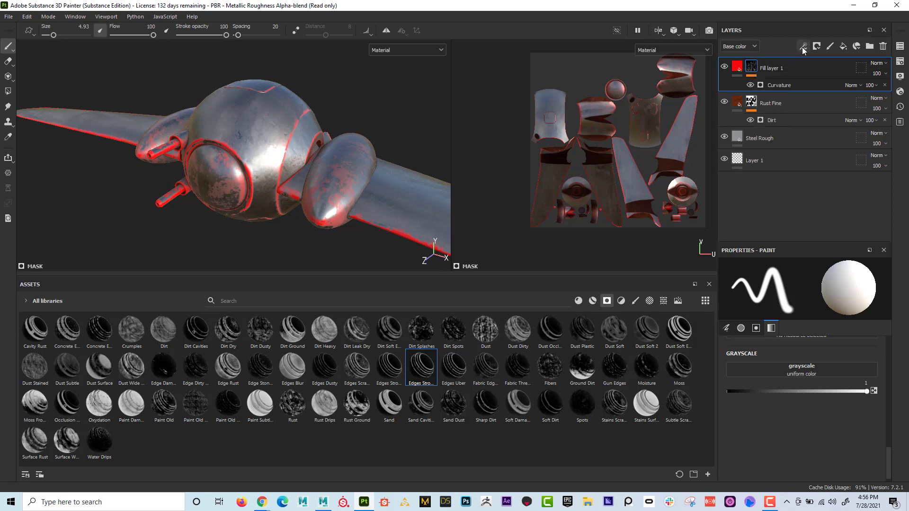
# - Set Global Invert to True in the Curvature generator of the red fill layer's mask
pyautogui.click(781, 85)
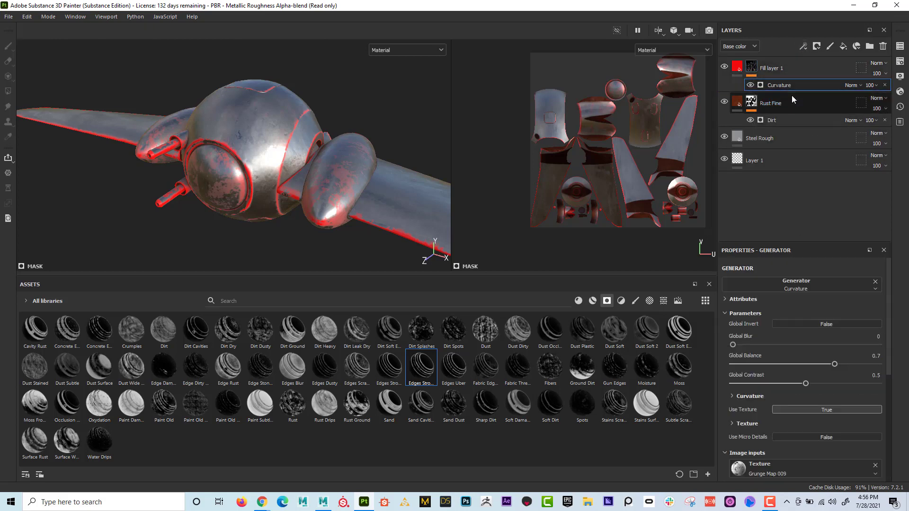
pyautogui.click(796, 324)
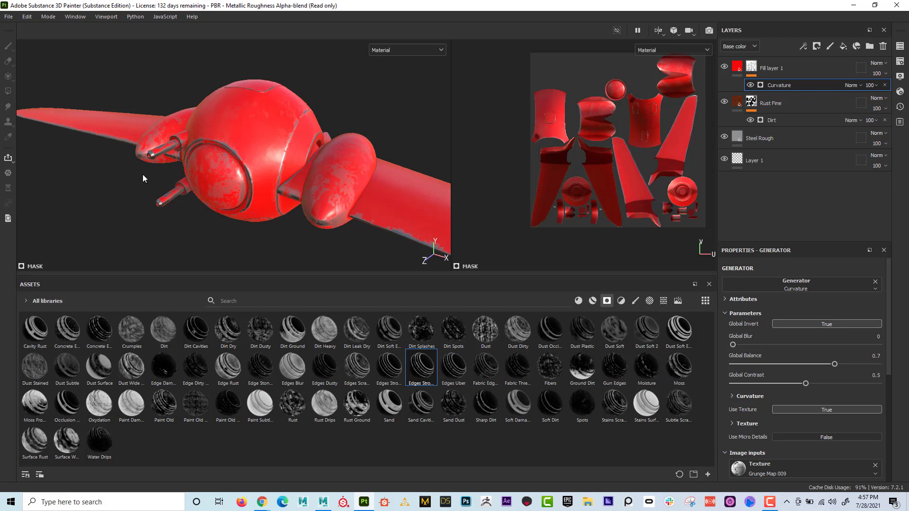
pyautogui.keyDown('alt'); pyautogui.moveTo(143, 178); pyautogui.dragTo(284, 177); pyautogui.keyUp('alt')
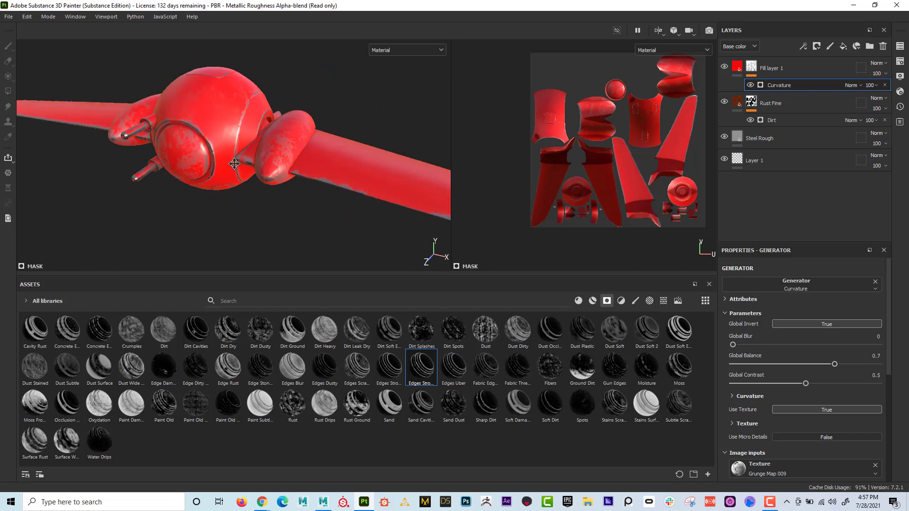
pyautogui.keyDown('alt'); pyautogui.moveTo(365, 196); pyautogui.dragTo(152, 142, button='middle'); pyautogui.keyUp('alt')
pyautogui.keyDown('alt'); pyautogui.moveTo(152, 142); pyautogui.dragTo(235, 208, button='right'); pyautogui.keyUp('alt')
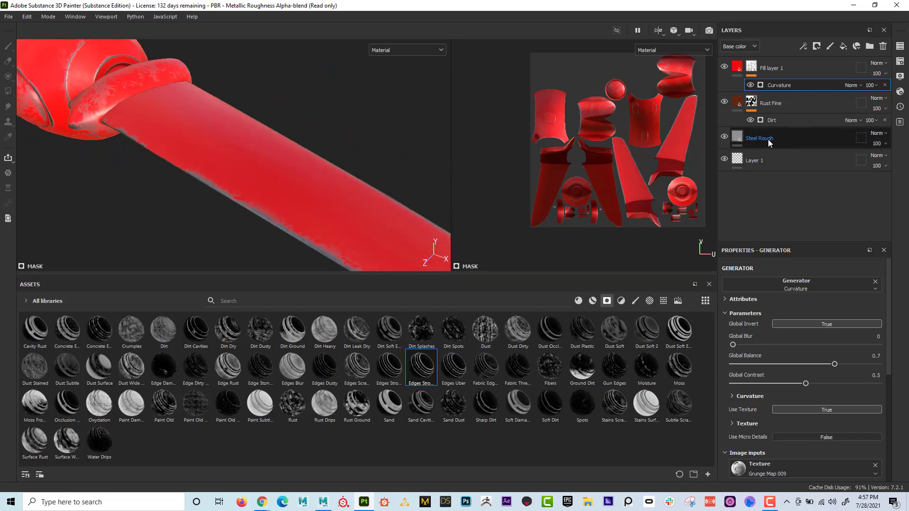
# - Add a paint effect to the red fill layer's mask, above its Curvature generator
pyautogui.keyDown('alt'); pyautogui.moveTo(210, 164); pyautogui.dragTo(231, 162); pyautogui.keyUp('alt')
pyautogui.keyDown('alt'); pyautogui.moveTo(229, 162); pyautogui.dragTo(367, 209, button='right'); pyautogui.keyUp('alt')
pyautogui.keyDown('alt'); pyautogui.moveTo(242, 191); pyautogui.dragTo(212, 185); pyautogui.keyUp('alt')
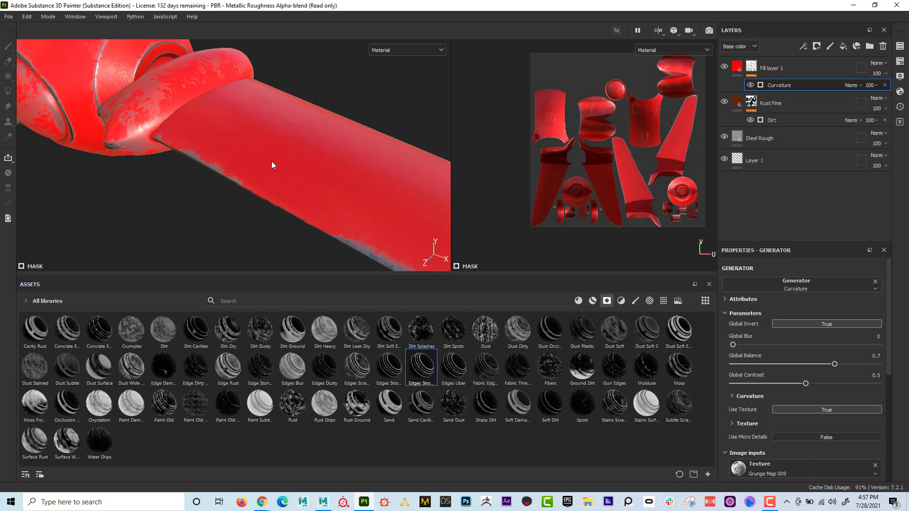
pyautogui.click(752, 67)
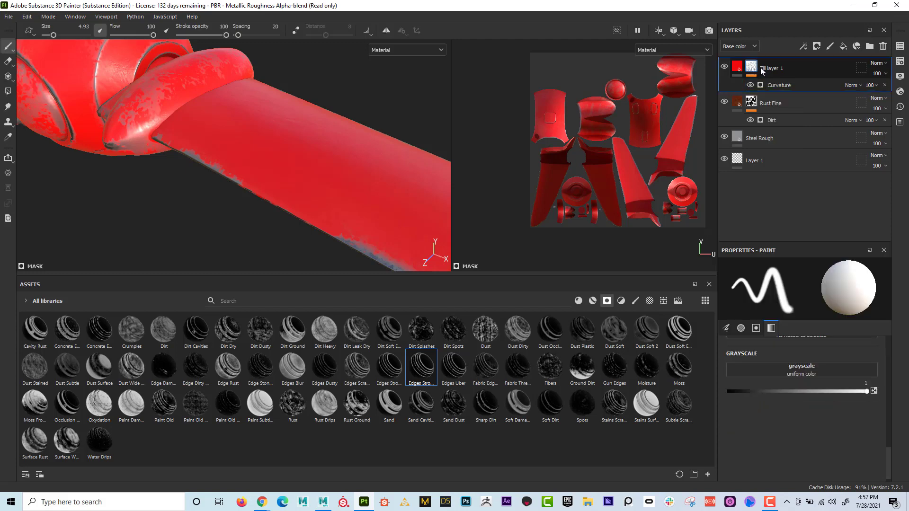
pyautogui.click(804, 46)
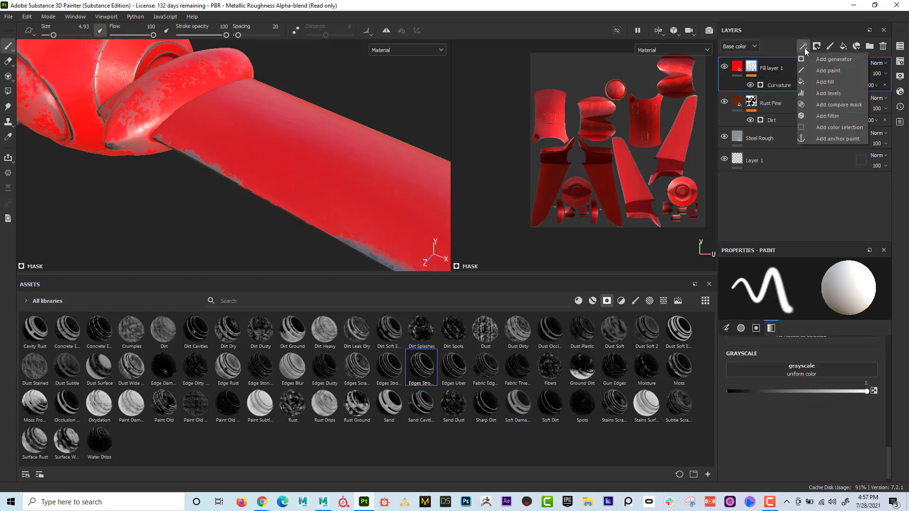
pyautogui.click(828, 71)
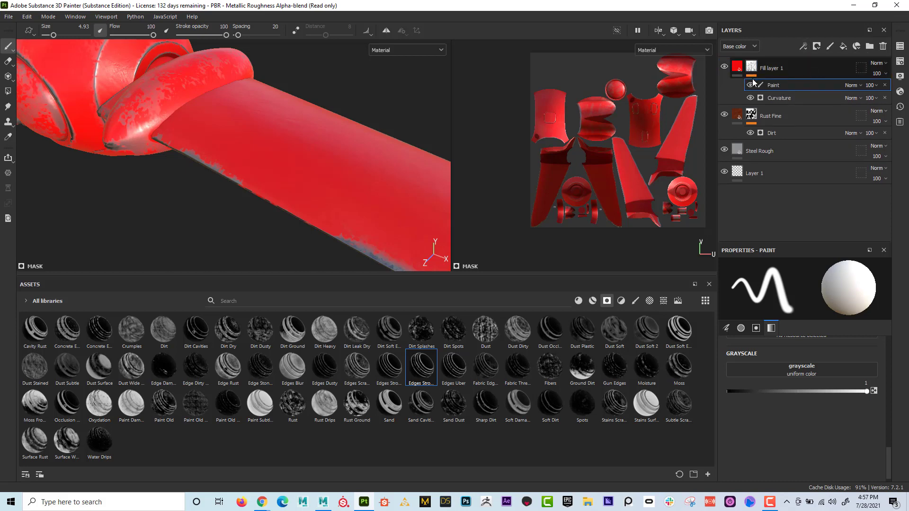
pyautogui.moveTo(753, 68)
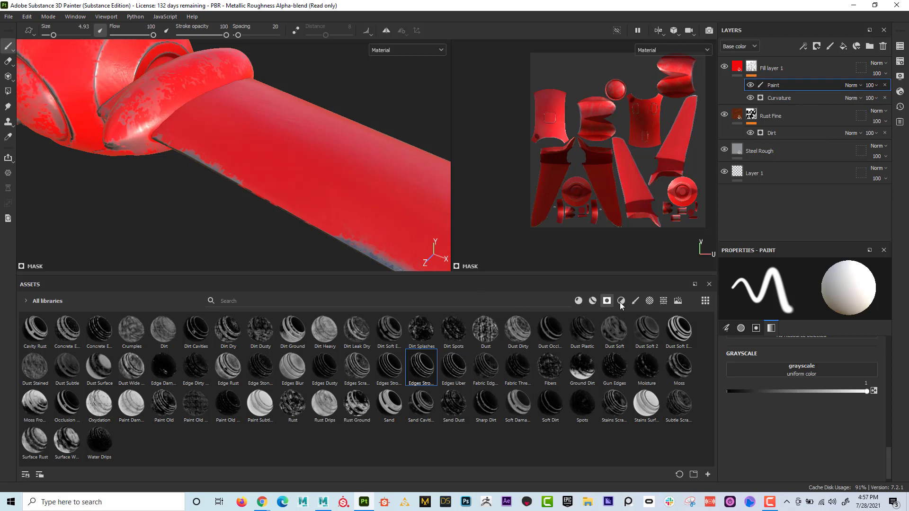
# - Choose the Dirt 1 brush, reduce its size to 6.32 and set its grayscale value to 0
pyautogui.click(635, 301)
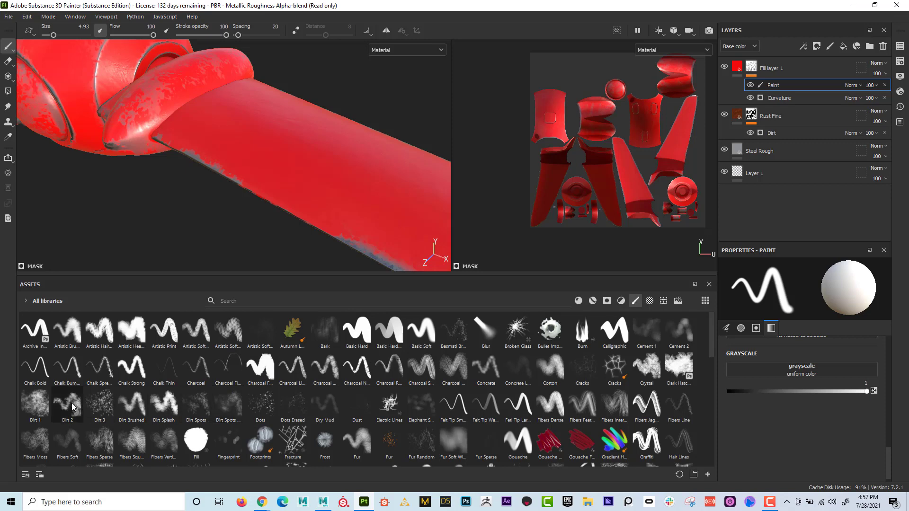
pyautogui.click(35, 403)
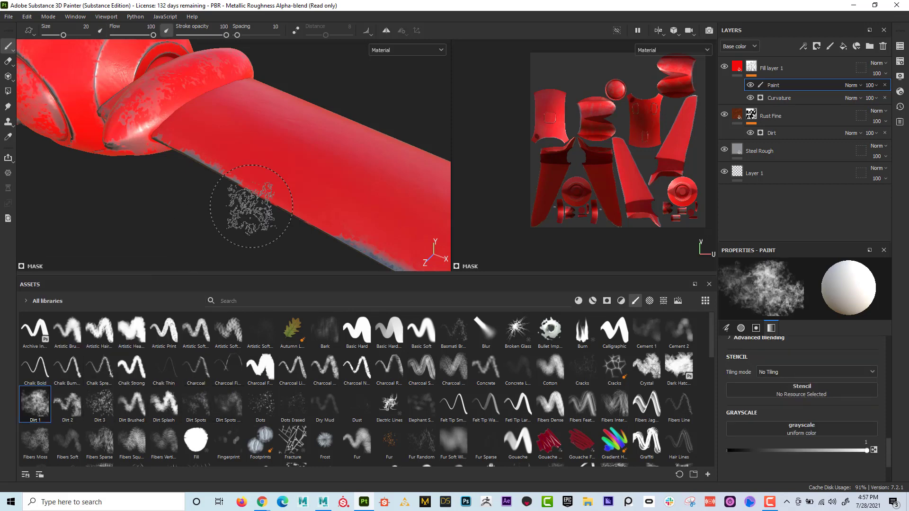
pyautogui.press('[')
pyautogui.press('[')
pyautogui.press('[')
pyautogui.press('[')
pyautogui.press('[')
pyautogui.press('[')
pyautogui.press('[')
pyautogui.press('[')
pyautogui.press('[')
pyautogui.press('[')
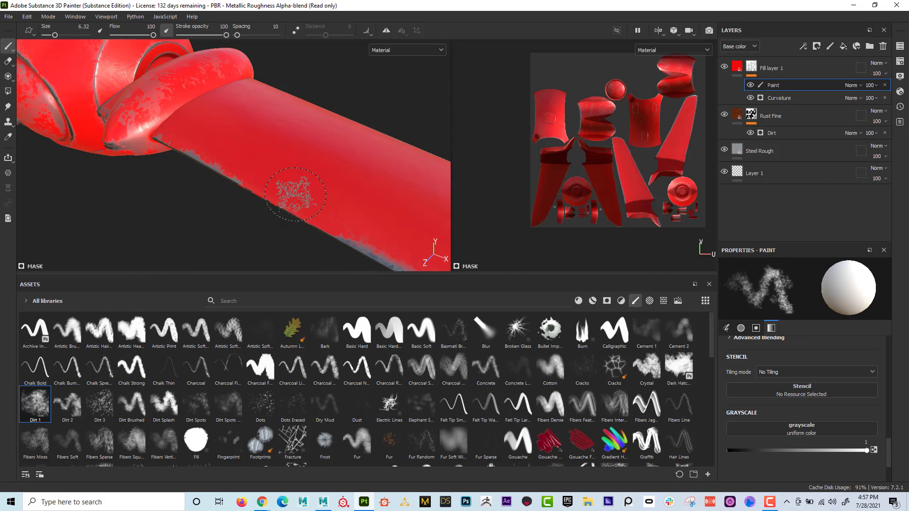
pyautogui.moveTo(835, 447); pyautogui.dragTo(728, 447)
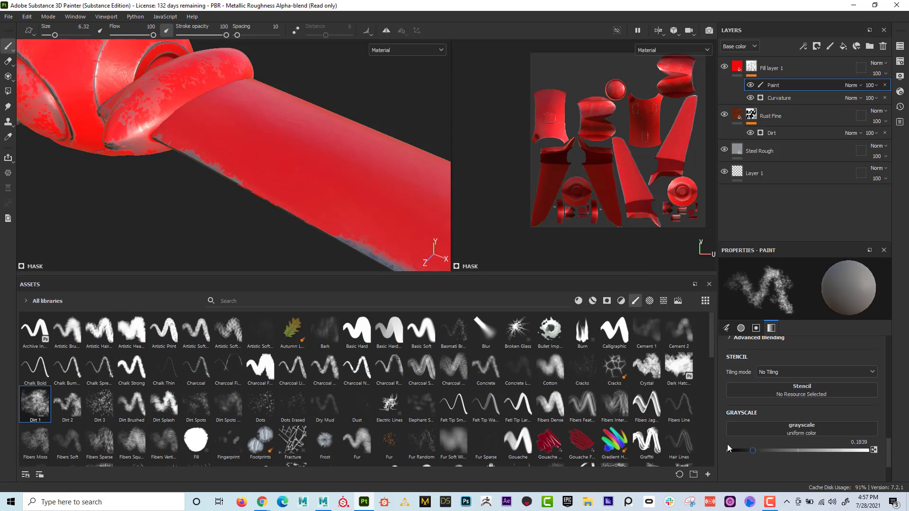
# - Paint a ragged worn patch in the mask along the wing's edge near the engine pod, exposing the steel
pyautogui.moveTo(298, 205)
pyautogui.mouseDown()
pyautogui.moveTo(307, 195)
pyautogui.moveTo(293, 204)
pyautogui.moveTo(348, 221)
pyautogui.moveTo(339, 208)
pyautogui.moveTo(270, 201)
pyautogui.moveTo(230, 179)
pyautogui.moveTo(372, 194)
pyautogui.mouseUp()
pyautogui.keyDown('alt'); pyautogui.moveTo(263, 150); pyautogui.dragTo(392, 154, button='right'); pyautogui.keyUp('alt')
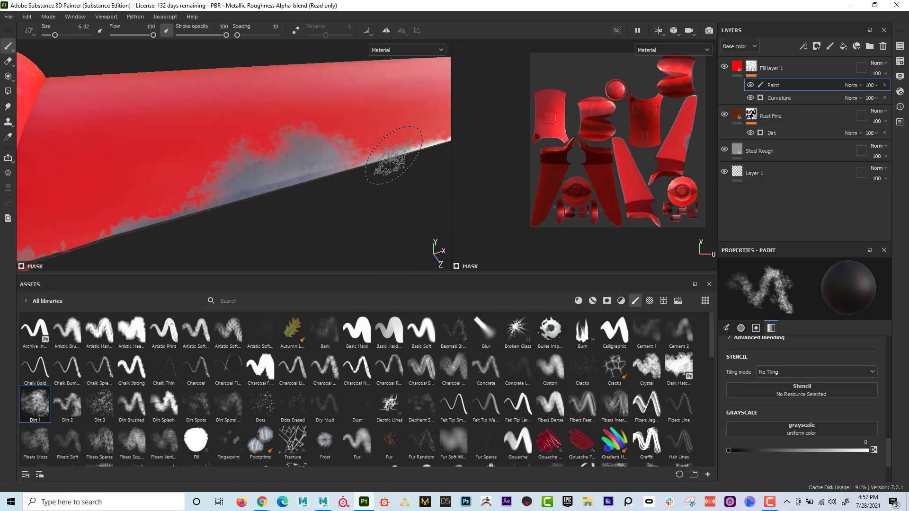
pyautogui.keyDown('alt'); pyautogui.moveTo(391, 155); pyautogui.dragTo(417, 161); pyautogui.keyUp('alt')
pyautogui.moveTo(248, 180)
pyautogui.mouseDown()
pyautogui.moveTo(199, 194)
pyautogui.moveTo(367, 154)
pyautogui.moveTo(336, 148)
pyautogui.moveTo(367, 142)
pyautogui.moveTo(349, 133)
pyautogui.mouseUp()
pyautogui.moveTo(350, 133)
pyautogui.keyDown('alt'); pyautogui.mouseDown()
pyautogui.moveTo(355, 137)
pyautogui.moveTo(270, 116)
pyautogui.moveTo(268, 148)
pyautogui.moveTo(259, 136)
pyautogui.moveTo(160, 117)
pyautogui.moveTo(257, 130)
pyautogui.moveTo(332, 222)
pyautogui.mouseUp(); pyautogui.keyUp('alt')
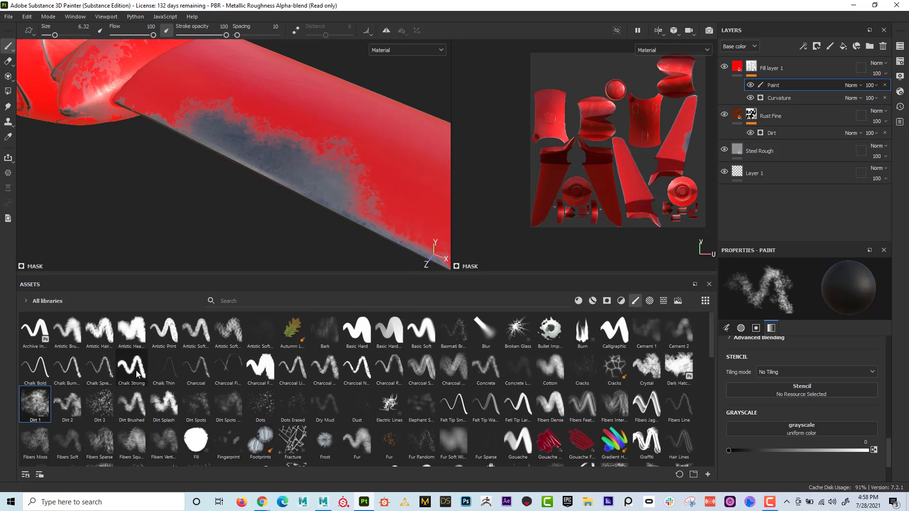
# - Extend the worn patch along the wing's edge with the Dirt 2 brush at size 8.26
pyautogui.click(73, 408)
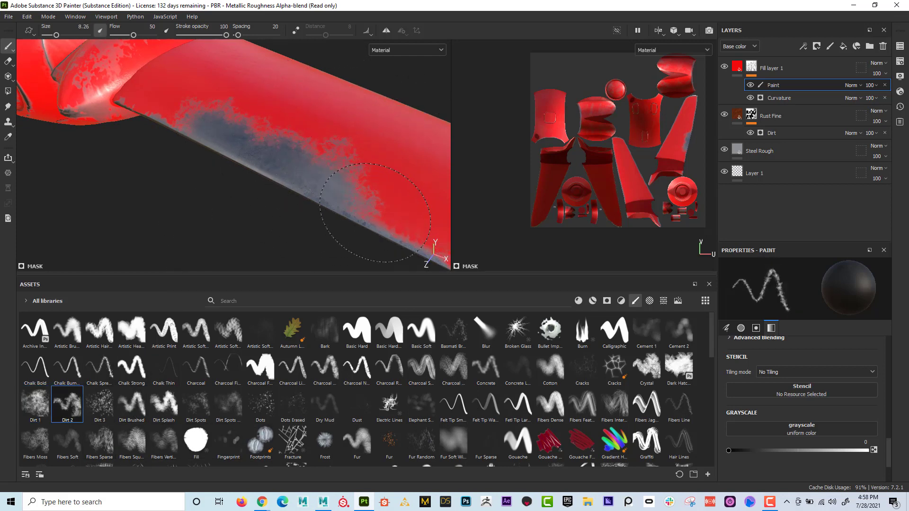
pyautogui.moveTo(375, 212); pyautogui.dragTo(354, 207)
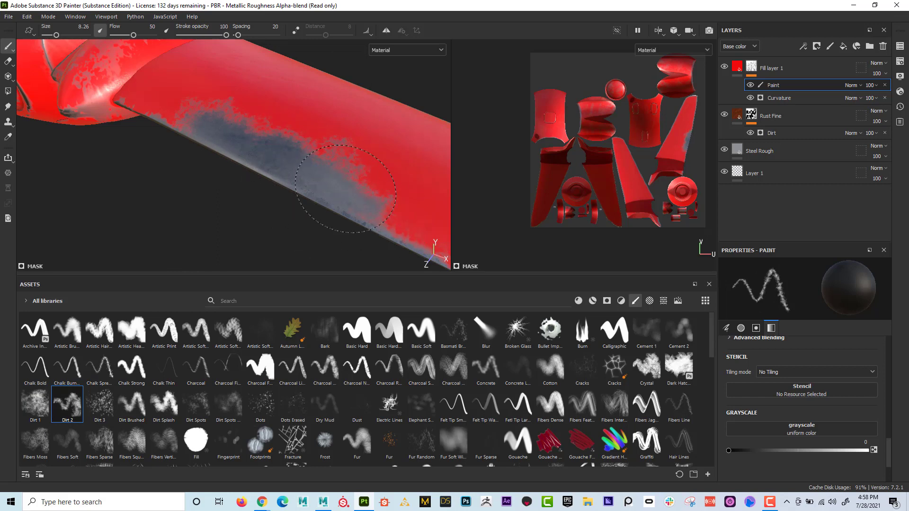
pyautogui.keyDown('alt'); pyautogui.moveTo(319, 185); pyautogui.dragTo(279, 168, button='right'); pyautogui.keyUp('alt')
pyautogui.keyDown('alt'); pyautogui.moveTo(279, 168); pyautogui.dragTo(268, 142); pyautogui.keyUp('alt')
pyautogui.keyDown('alt'); pyautogui.moveTo(268, 142); pyautogui.dragTo(373, 221, button='middle'); pyautogui.keyUp('alt')
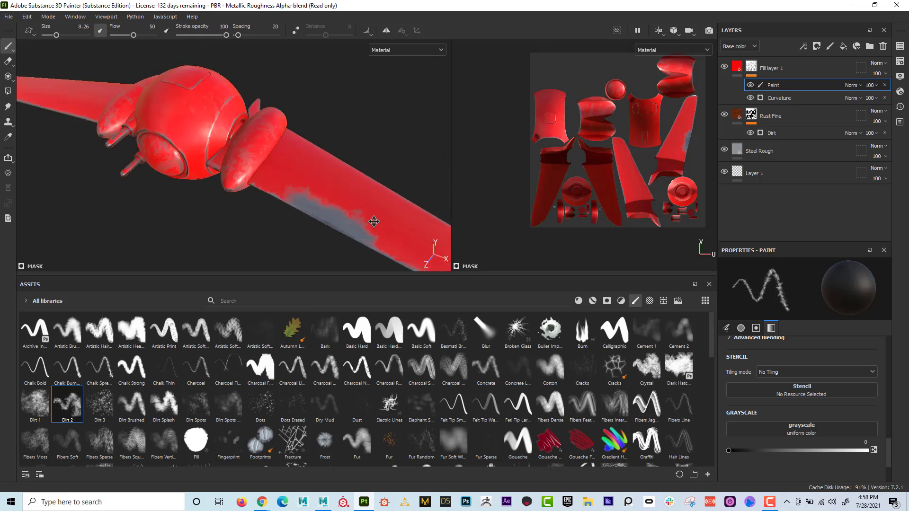
# - Examine the worn wing patch and the rest of the ship's paint from several angles
pyautogui.keyDown('alt'); pyautogui.moveTo(373, 221); pyautogui.dragTo(208, 155, button='right'); pyautogui.keyUp('alt')
pyautogui.keyDown('alt'); pyautogui.moveTo(208, 155); pyautogui.dragTo(343, 155); pyautogui.keyUp('alt')
pyautogui.keyDown('alt'); pyautogui.moveTo(343, 154); pyautogui.dragTo(520, 189, button='right'); pyautogui.keyUp('alt')
pyautogui.moveTo(255, 161)
pyautogui.keyDown('alt'); pyautogui.mouseDown(button='middle')
pyautogui.moveTo(233, 175)
pyautogui.moveTo(272, 153)
pyautogui.mouseUp(button='middle'); pyautogui.keyUp('alt')
pyautogui.moveTo(312, 162)
pyautogui.keyDown('alt'); pyautogui.mouseDown(button='right')
pyautogui.moveTo(337, 179)
pyautogui.moveTo(365, 180)
pyautogui.moveTo(305, 176)
pyautogui.moveTo(312, 186)
pyautogui.moveTo(119, 159)
pyautogui.mouseUp(button='right'); pyautogui.keyUp('alt')
pyautogui.keyDown('alt'); pyautogui.moveTo(119, 158); pyautogui.dragTo(203, 152); pyautogui.keyUp('alt')
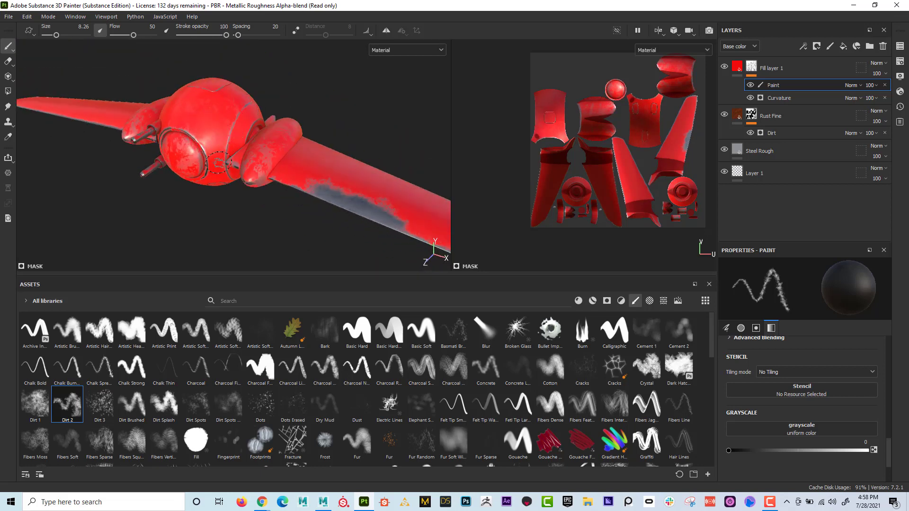
pyautogui.moveTo(323, 192); pyautogui.dragTo(384, 222)
pyautogui.moveTo(338, 188)
pyautogui.keyDown('alt'); pyautogui.mouseDown()
pyautogui.moveTo(230, 183)
pyautogui.moveTo(269, 168)
pyautogui.mouseUp(); pyautogui.keyUp('alt')
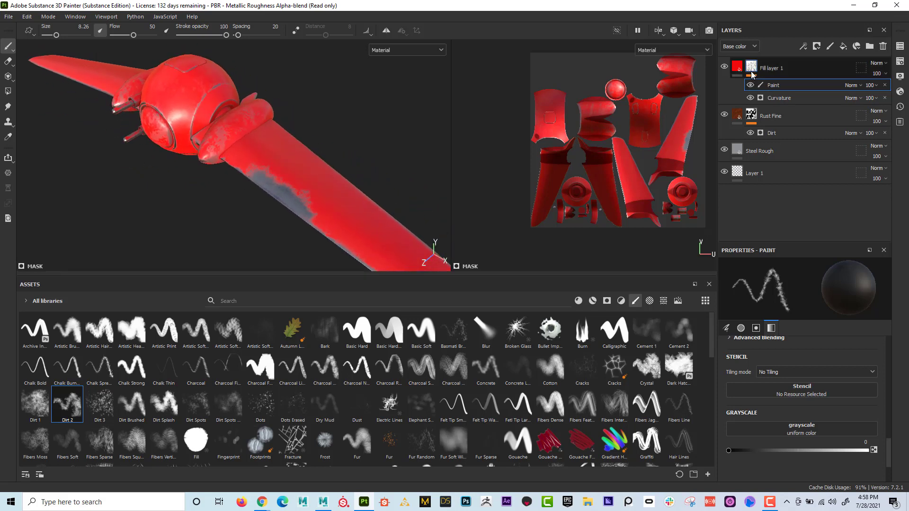
# - Toggle the mask's paint effect off and on to compare the wing with and without the hand-painted wear
pyautogui.moveTo(753, 71)
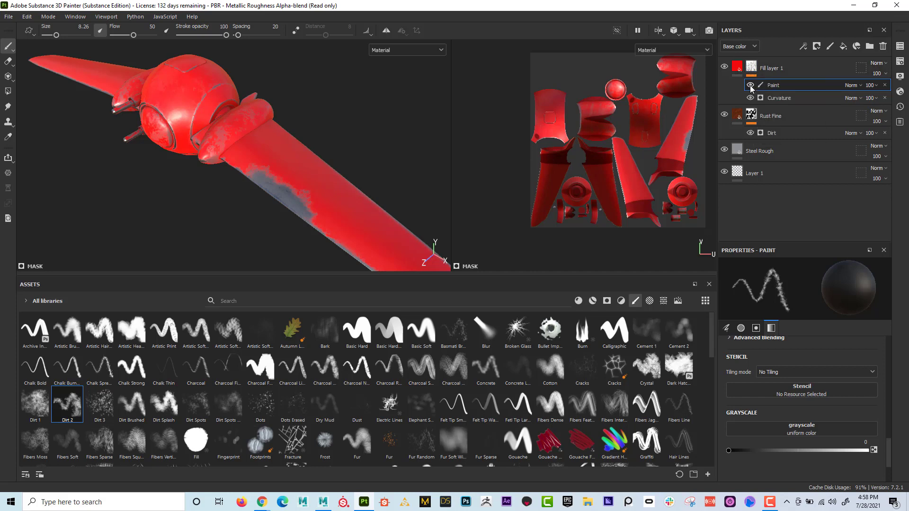
pyautogui.click(751, 86)
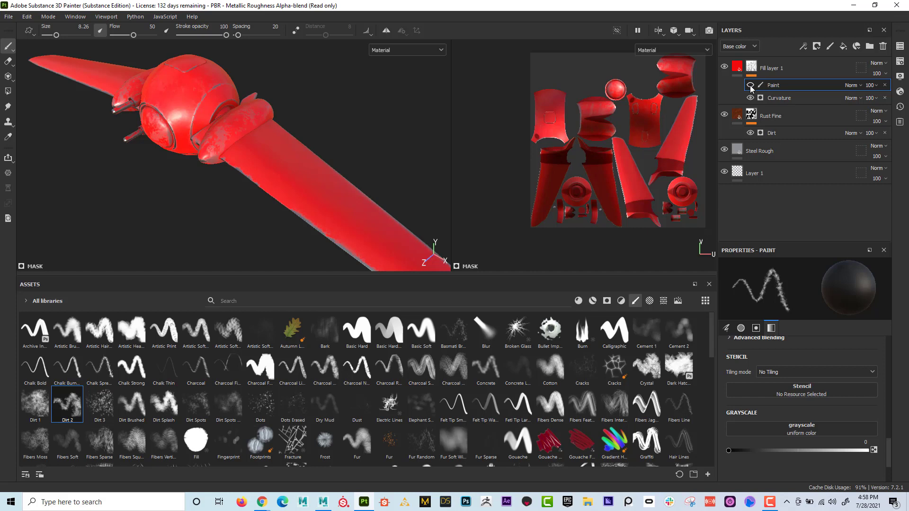
pyautogui.click(751, 85)
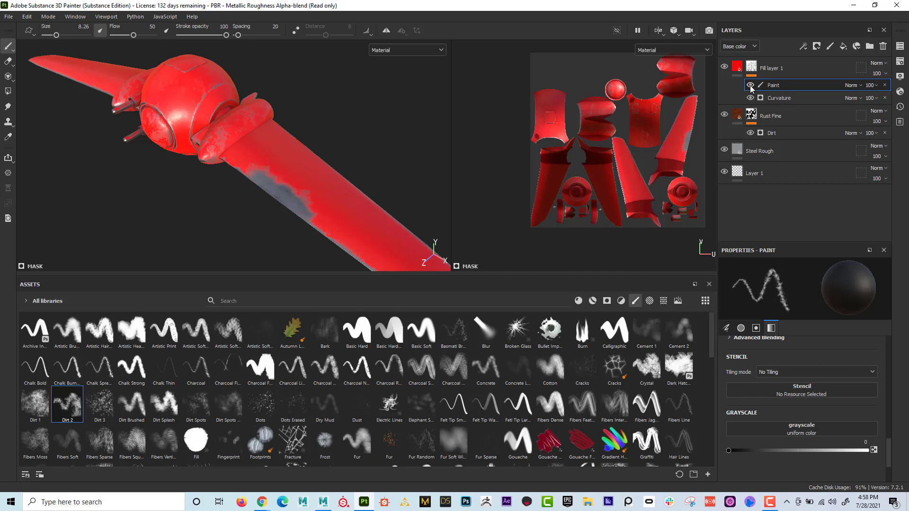
pyautogui.click(750, 85)
pyautogui.click(750, 86)
# - Move the Rust Fine layer above the red fill layer and check the rust around the body and guns
pyautogui.click(754, 118)
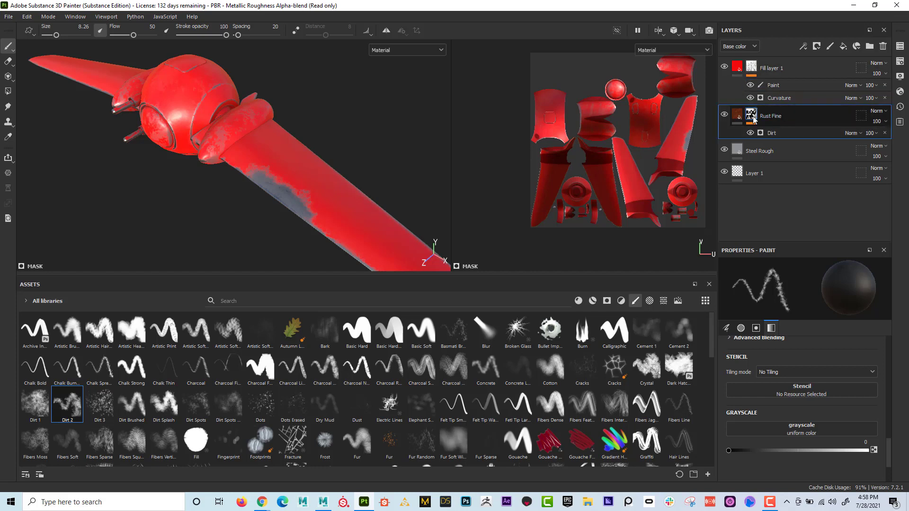
pyautogui.keyDown('alt'); pyautogui.moveTo(189, 147); pyautogui.dragTo(205, 159, button='right'); pyautogui.keyUp('alt')
pyautogui.keyDown('alt'); pyautogui.moveTo(214, 139); pyautogui.dragTo(335, 227); pyautogui.keyUp('alt')
pyautogui.keyDown('alt'); pyautogui.moveTo(179, 186); pyautogui.dragTo(204, 204, button='right'); pyautogui.keyUp('alt')
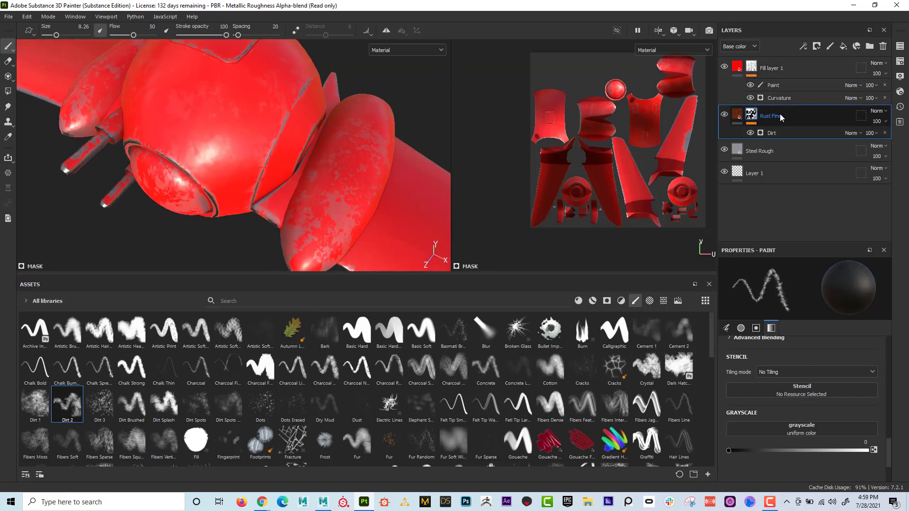
pyautogui.moveTo(781, 117); pyautogui.dragTo(775, 58)
pyautogui.keyDown('alt'); pyautogui.moveTo(332, 179); pyautogui.dragTo(135, 164, button='right'); pyautogui.keyUp('alt')
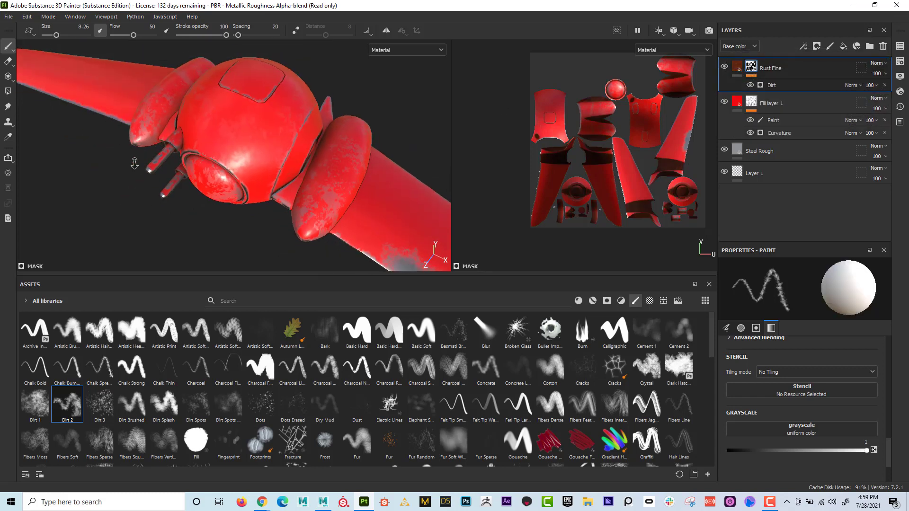
pyautogui.keyDown('alt'); pyautogui.moveTo(134, 163); pyautogui.dragTo(350, 192); pyautogui.keyUp('alt')
pyautogui.keyDown('alt'); pyautogui.moveTo(349, 192); pyautogui.dragTo(144, 138, button='middle'); pyautogui.keyUp('alt')
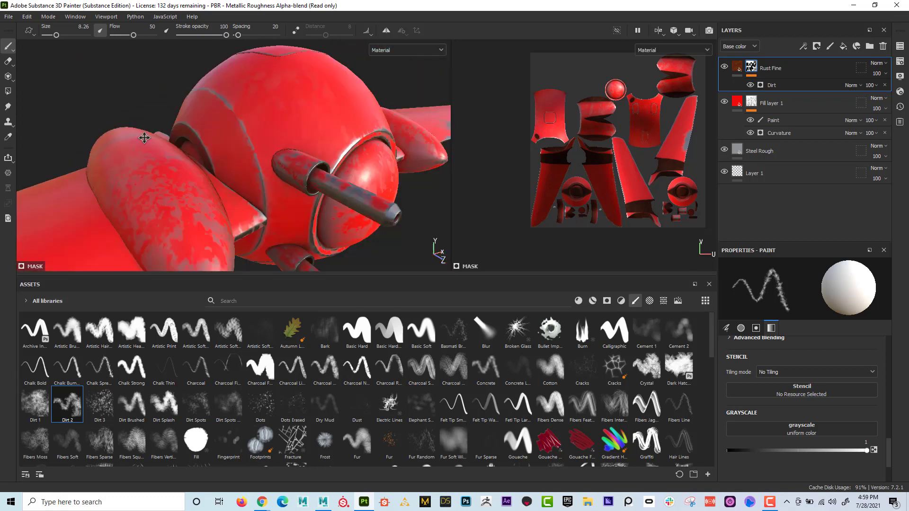
pyautogui.keyDown('alt'); pyautogui.moveTo(144, 138); pyautogui.dragTo(215, 142); pyautogui.keyUp('alt')
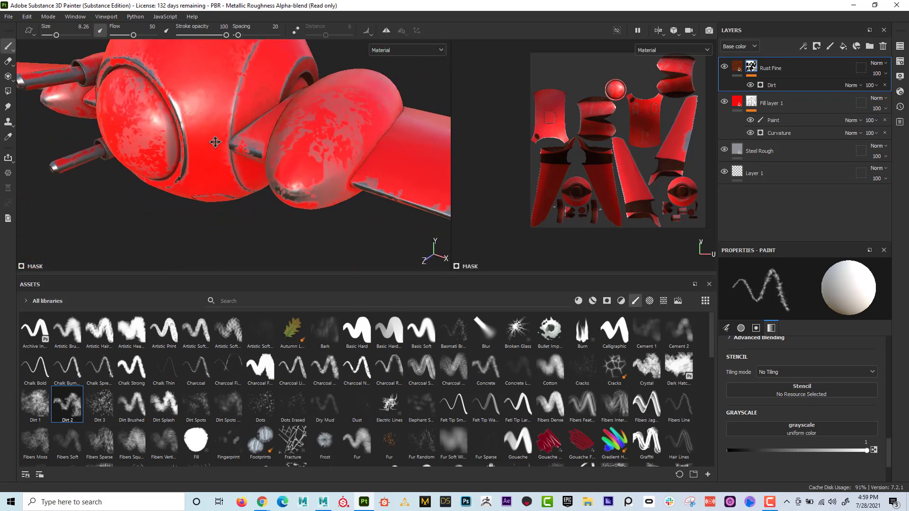
pyautogui.keyDown('alt'); pyautogui.moveTo(215, 142); pyautogui.dragTo(220, 170, button='middle'); pyautogui.keyUp('alt')
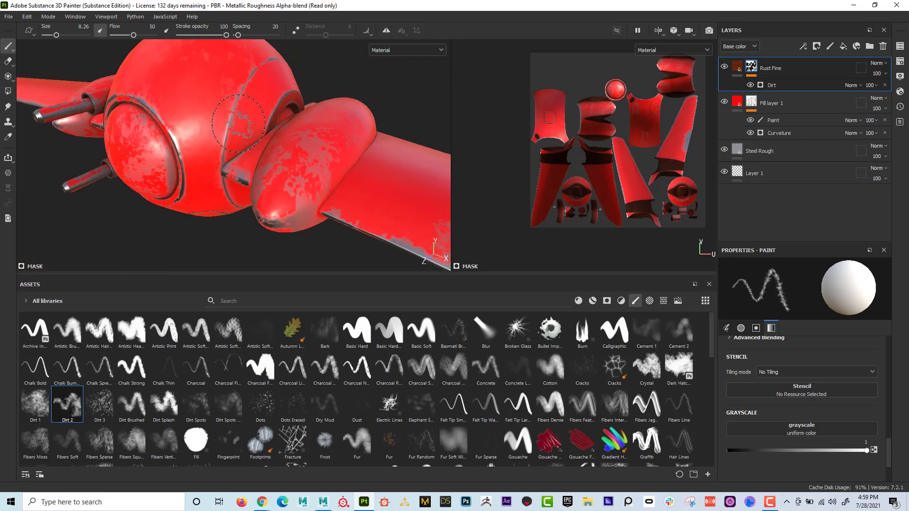
# - Create a folder and group Rust Fine, Fill layer 1 and Steel Rough inside it, stacked in that order from the top
pyautogui.click(871, 48)
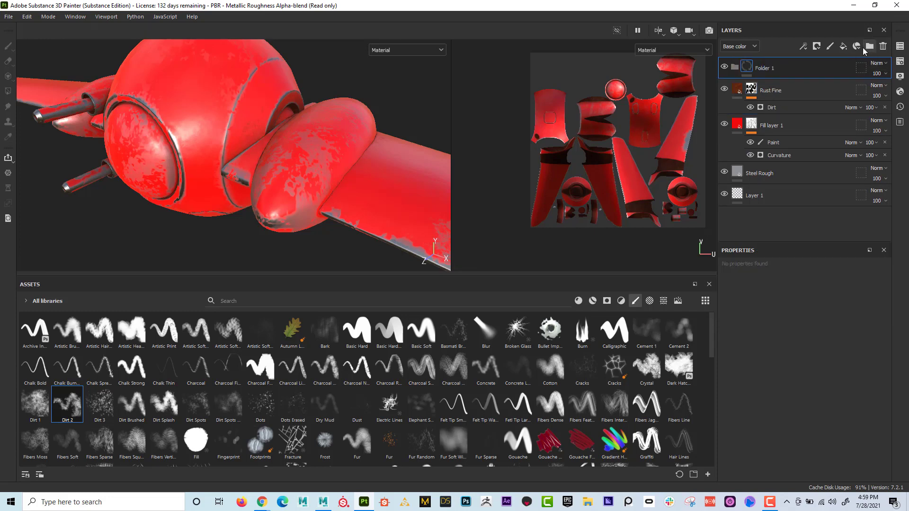
pyautogui.moveTo(770, 90)
pyautogui.mouseDown()
pyautogui.moveTo(769, 70)
pyautogui.moveTo(765, 127)
pyautogui.moveTo(765, 71)
pyautogui.mouseUp()
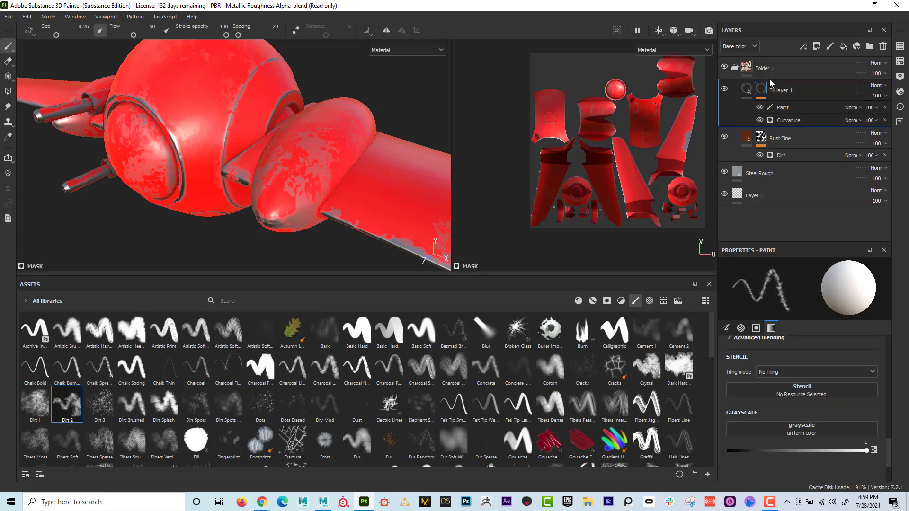
pyautogui.moveTo(779, 173); pyautogui.dragTo(774, 69)
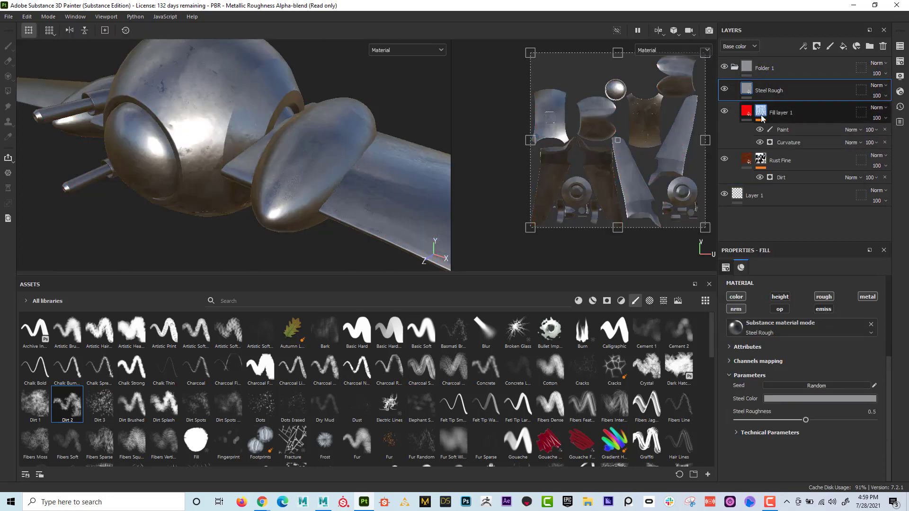
pyautogui.moveTo(782, 164); pyautogui.dragTo(772, 88)
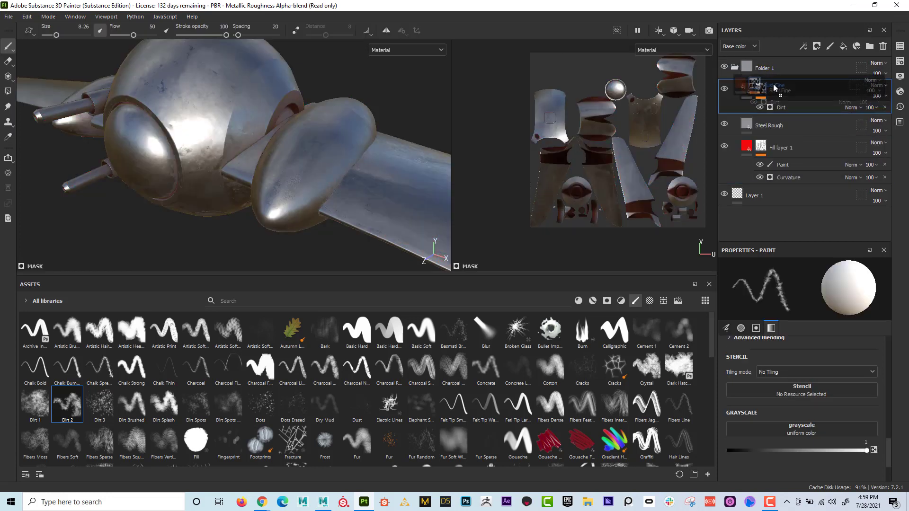
pyautogui.moveTo(775, 146); pyautogui.dragTo(769, 120)
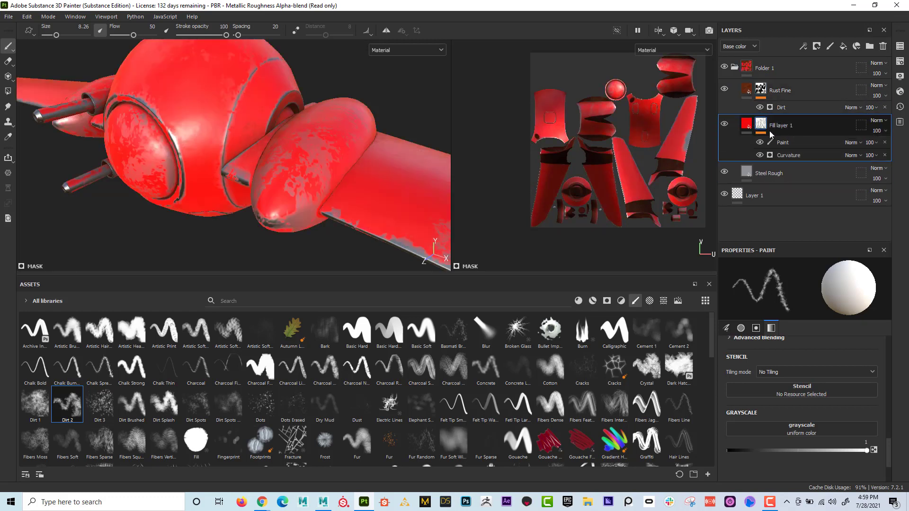
# - Collapse and reopen the folder to review its rust, red paint and steel layers with their masks
pyautogui.click(735, 68)
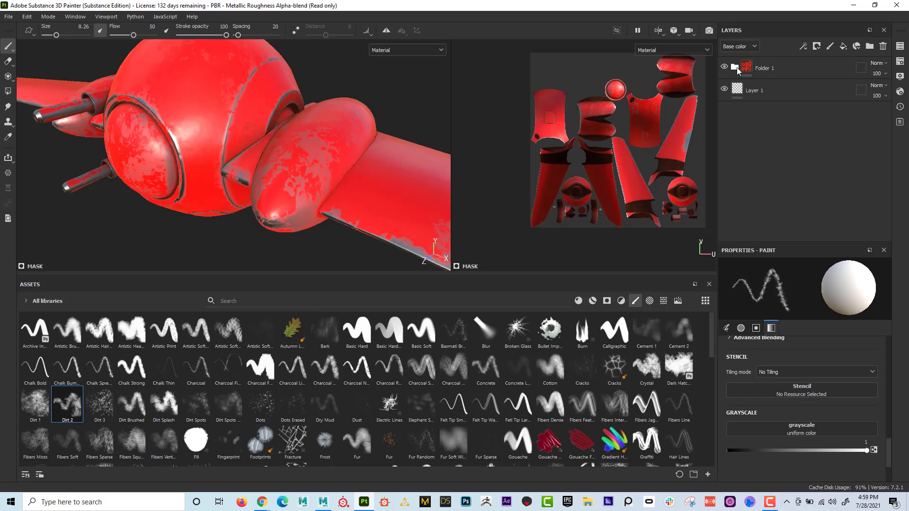
pyautogui.click(736, 67)
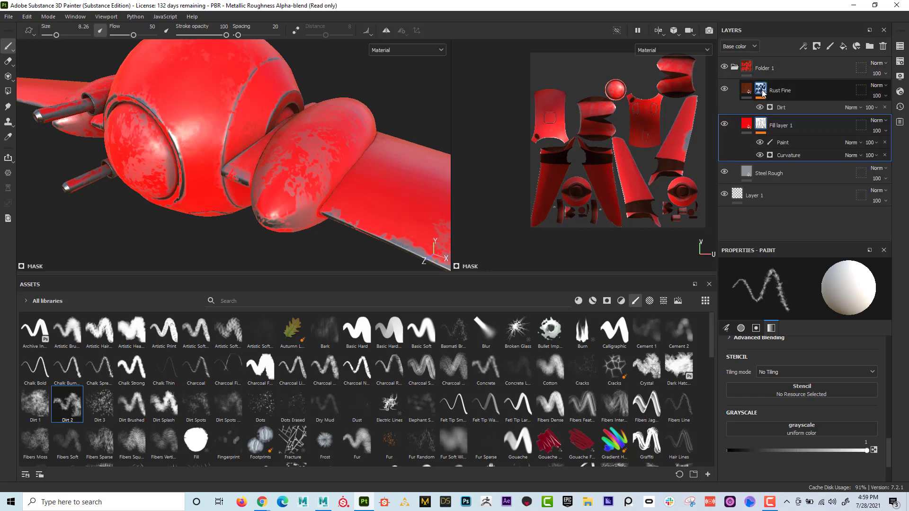
pyautogui.moveTo(763, 93)
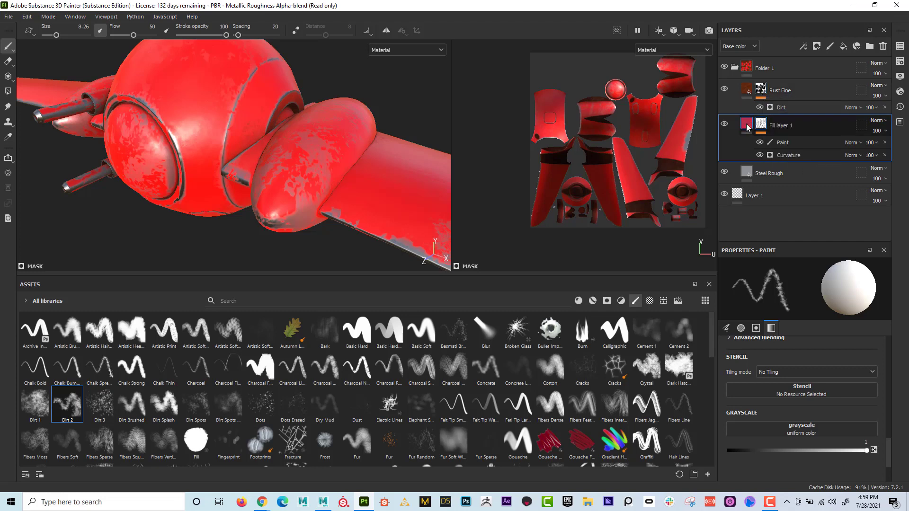
pyautogui.moveTo(761, 127)
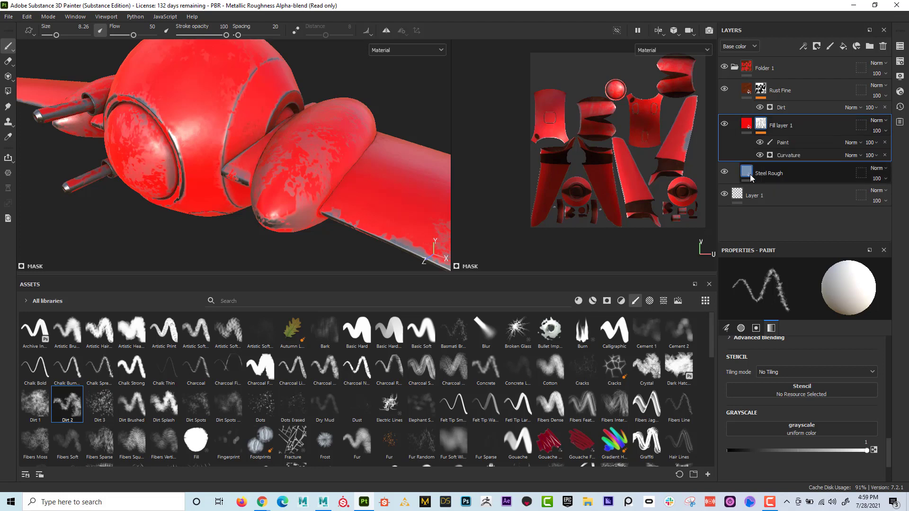
pyautogui.moveTo(751, 177)
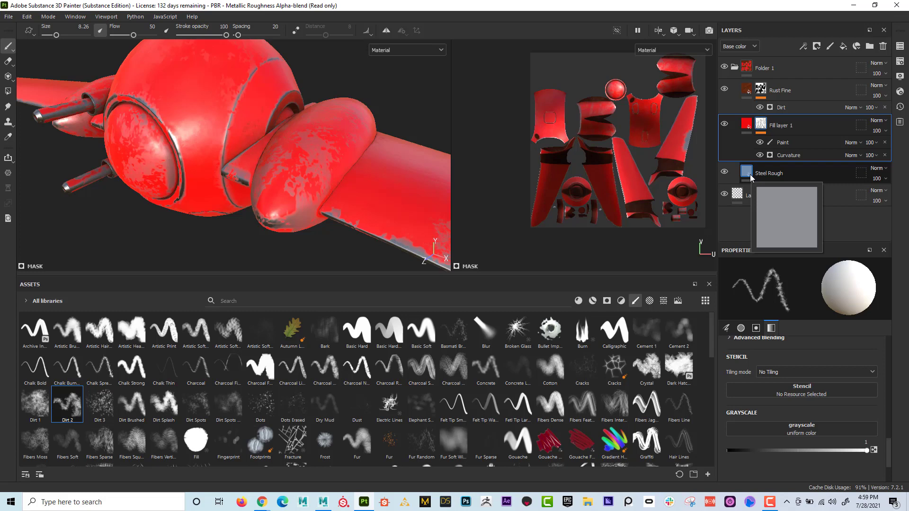
# - Collapse and hide Folder 1, and apply the Steel Painted Scraped Dirty smart material to the ship
pyautogui.click(744, 68)
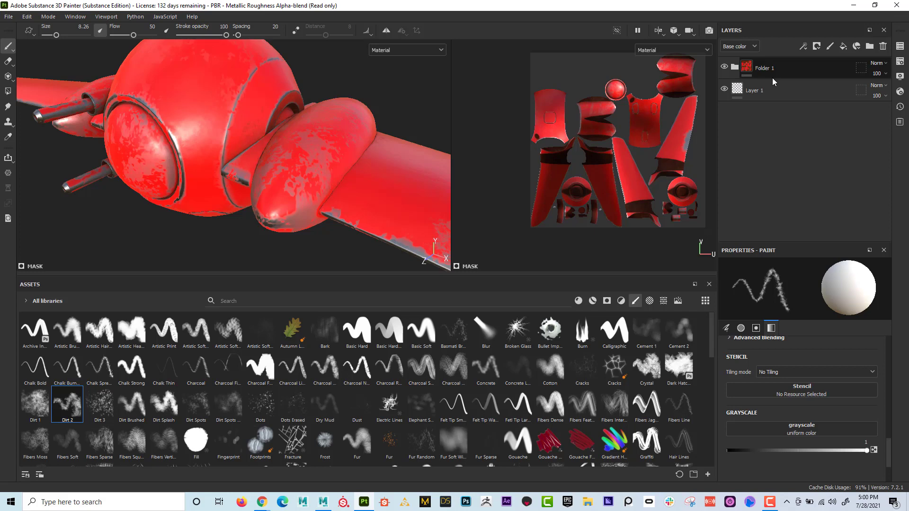
pyautogui.click(725, 67)
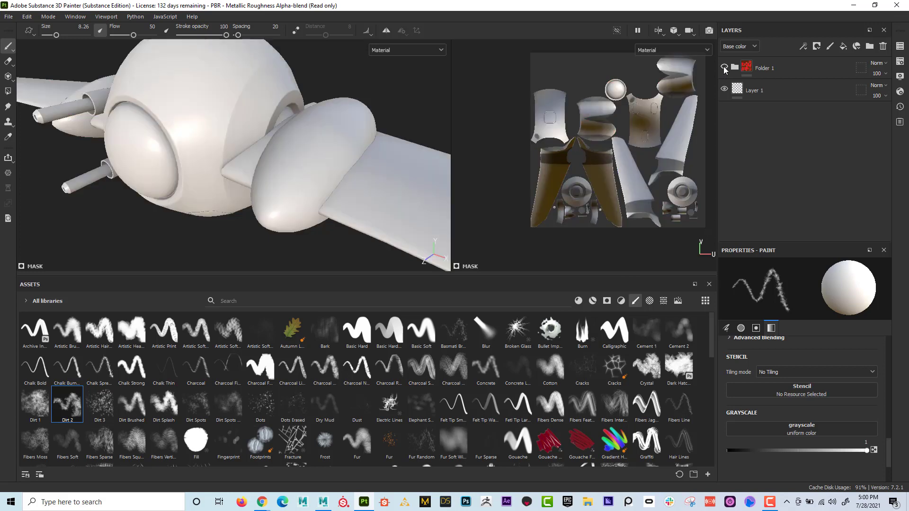
pyautogui.click(593, 301)
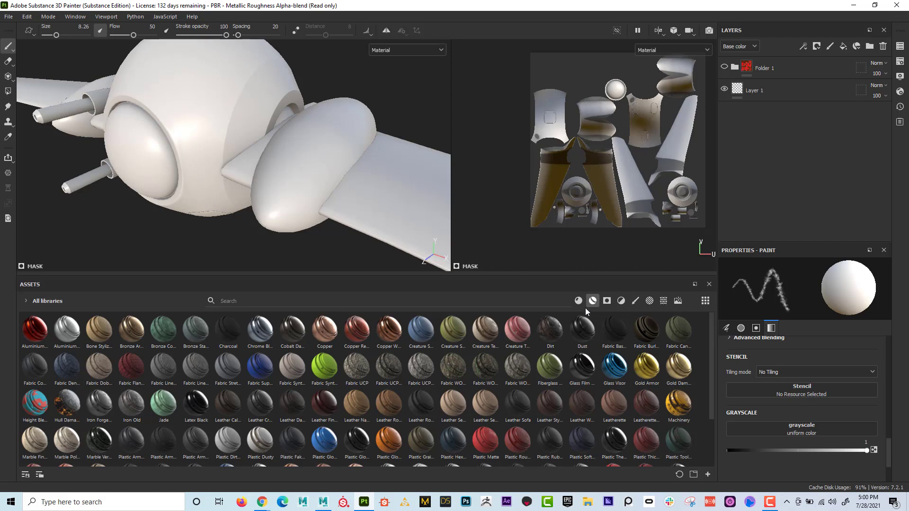
pyautogui.scroll(-2, 506, 398)
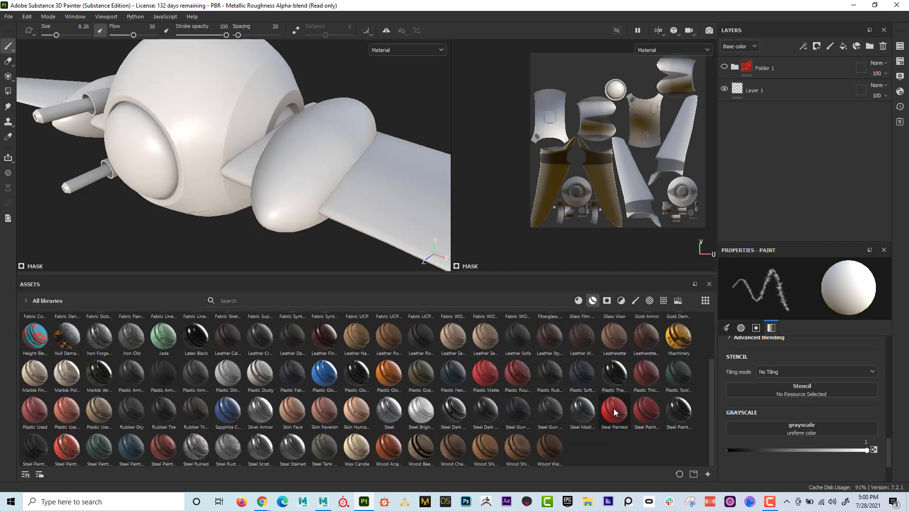
pyautogui.moveTo(617, 412)
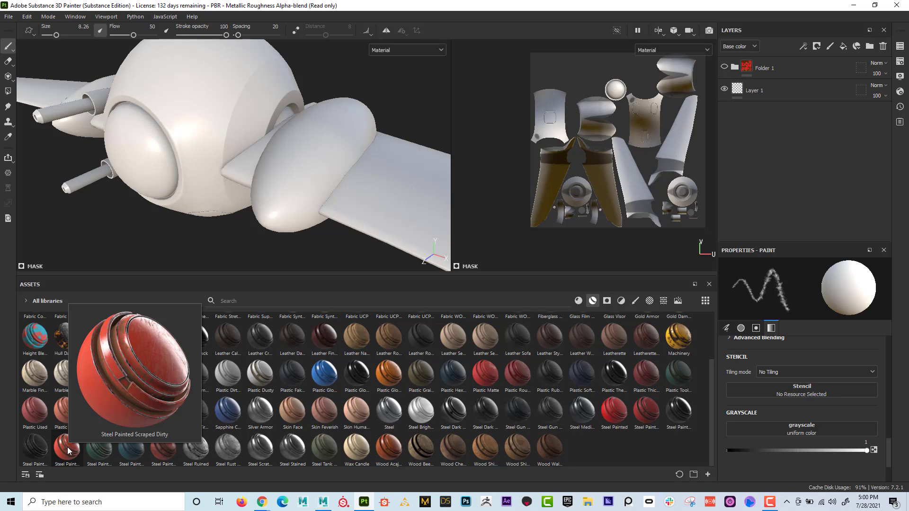
pyautogui.moveTo(67, 450)
pyautogui.mouseDown()
pyautogui.moveTo(134, 257)
pyautogui.moveTo(186, 147)
pyautogui.mouseUp()
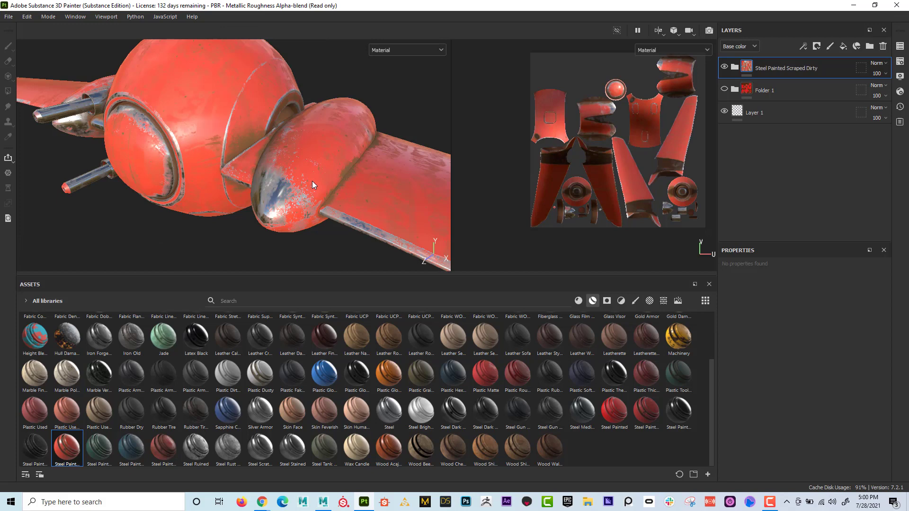
pyautogui.keyDown('alt'); pyautogui.moveTo(310, 181); pyautogui.dragTo(273, 196); pyautogui.keyUp('alt')
pyautogui.keyDown('alt'); pyautogui.moveTo(325, 220); pyautogui.dragTo(268, 189); pyautogui.keyUp('alt')
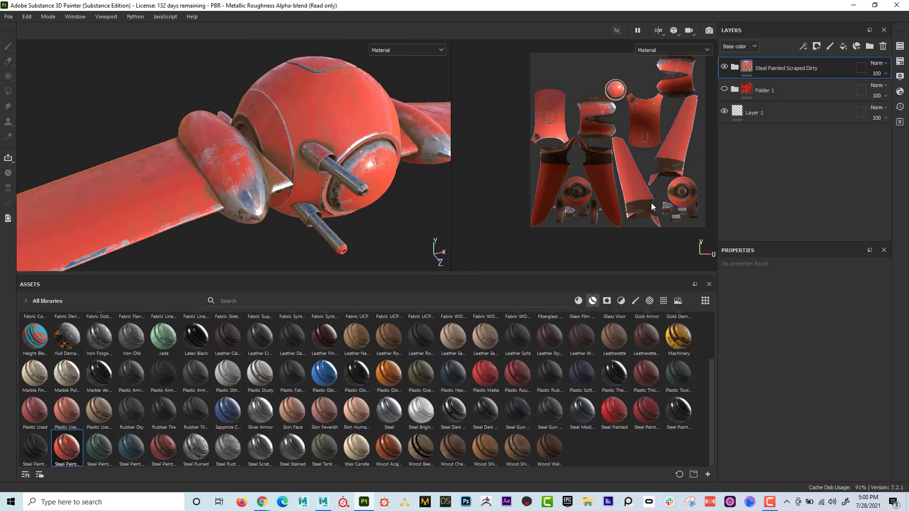
# - Expand the Steel Painted Scraped Dirty folder and examine its Paint and Roughness Variations masks and the Dirt layer's fill
pyautogui.click(734, 67)
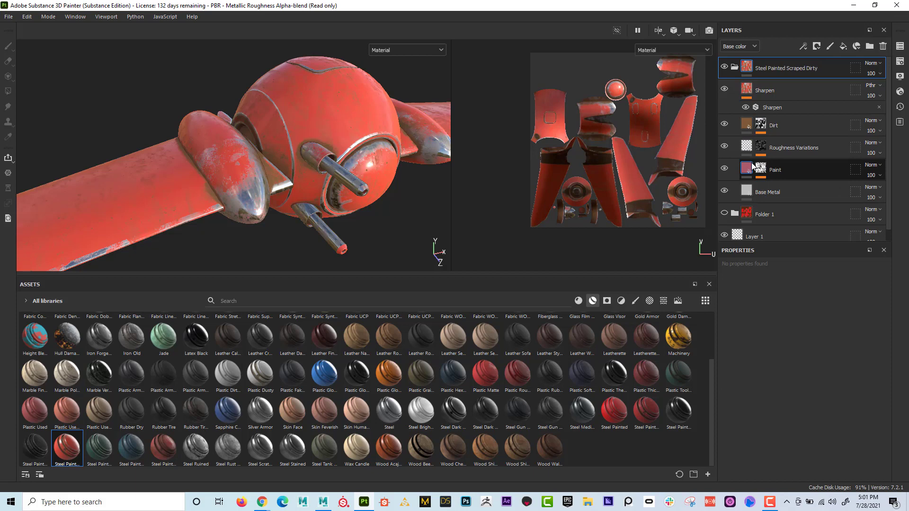
pyautogui.moveTo(759, 169)
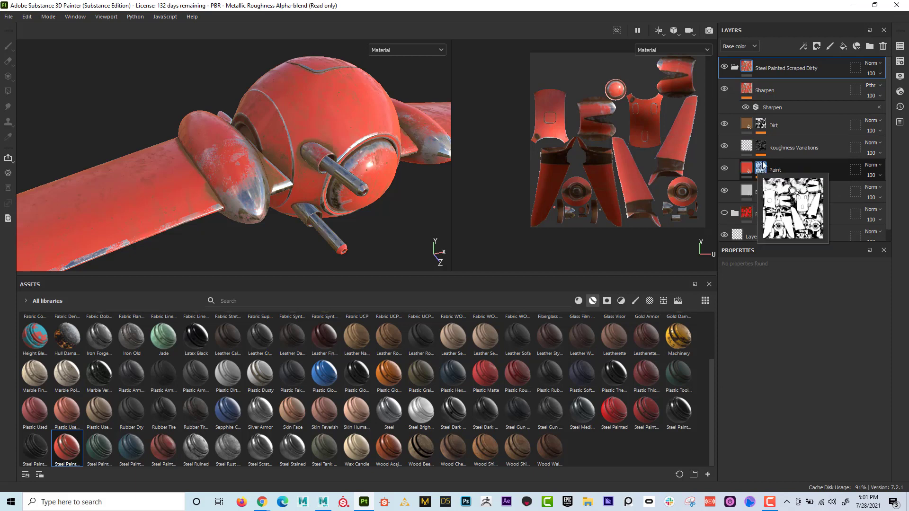
pyautogui.moveTo(759, 148)
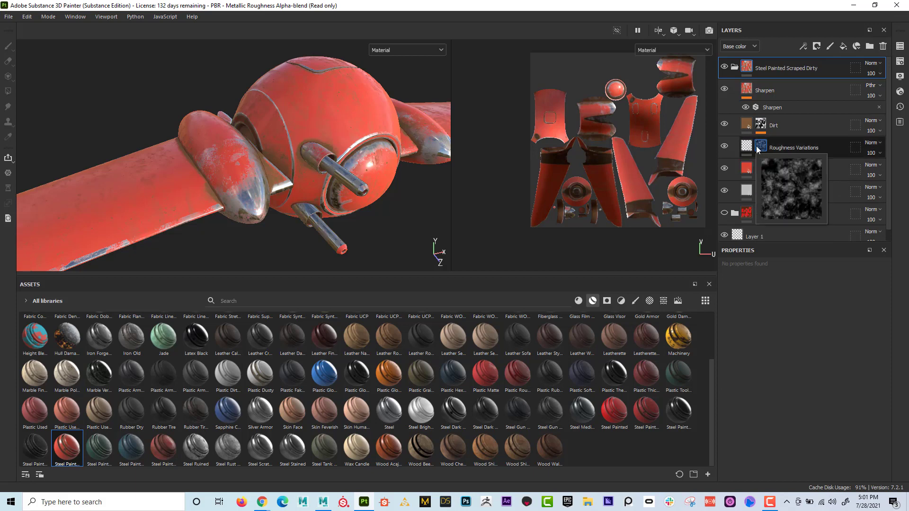
pyautogui.moveTo(751, 127)
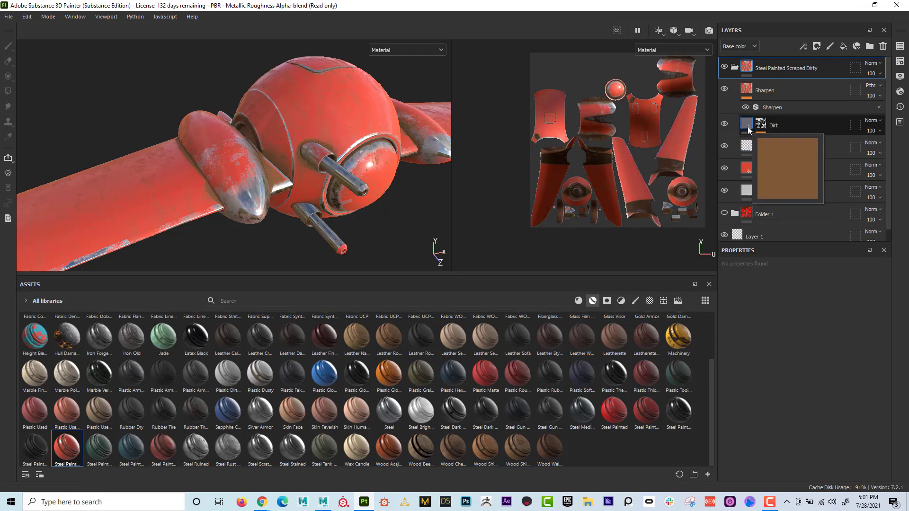
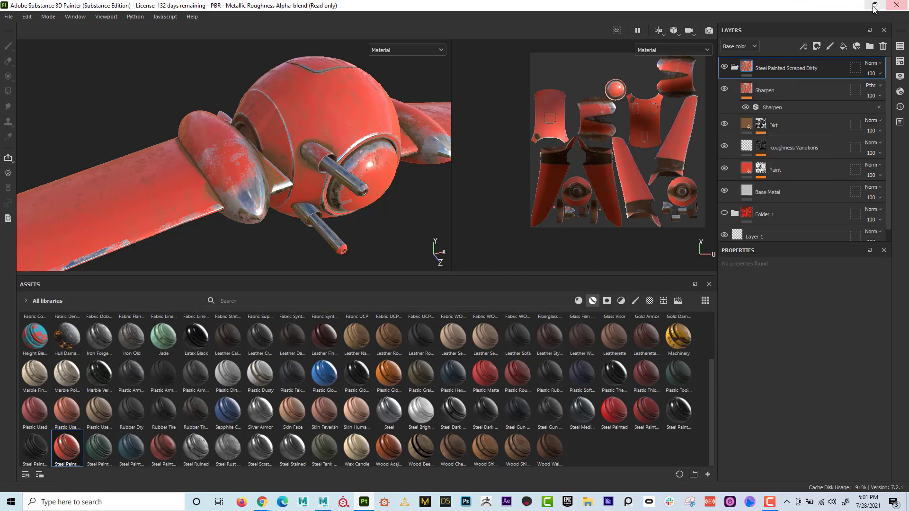
# - Review the baked mesh maps in the texture set settings and the smart masks available in the library
pyautogui.click(901, 60)
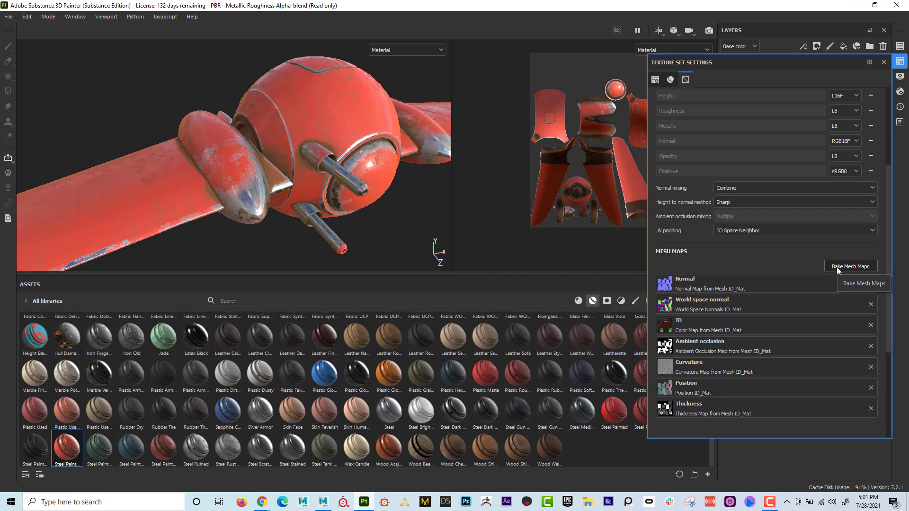
pyautogui.click(607, 301)
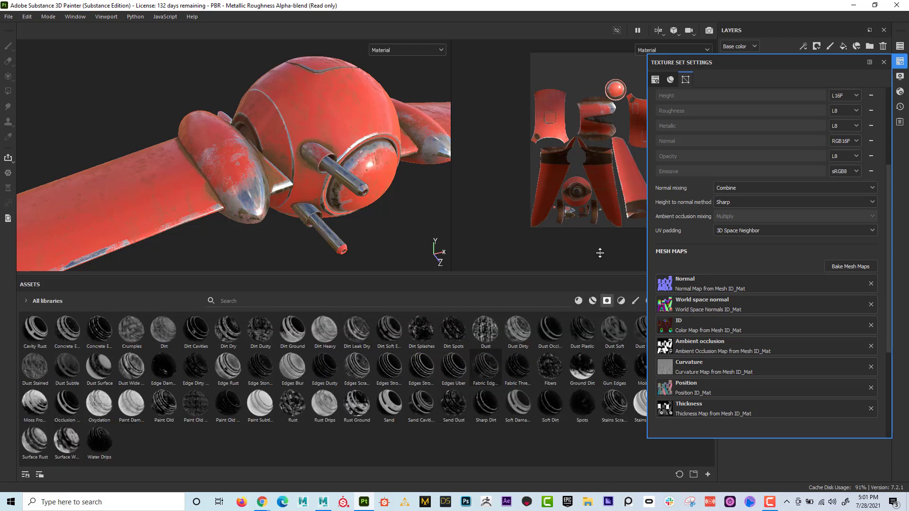
pyautogui.click(884, 62)
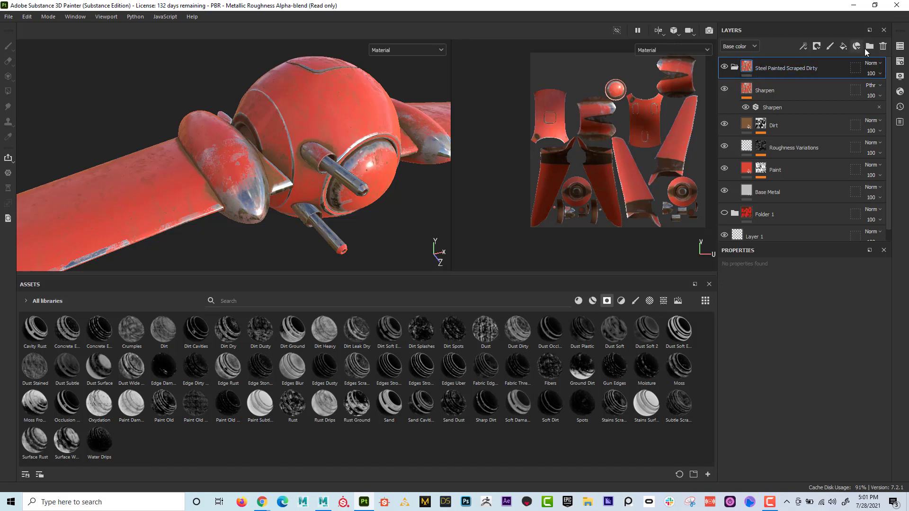
# - Delete the Steel Painted Scraped Dirty folder and reapply that smart material only to the ID colour of the ship's body and wings
pyautogui.click(883, 46)
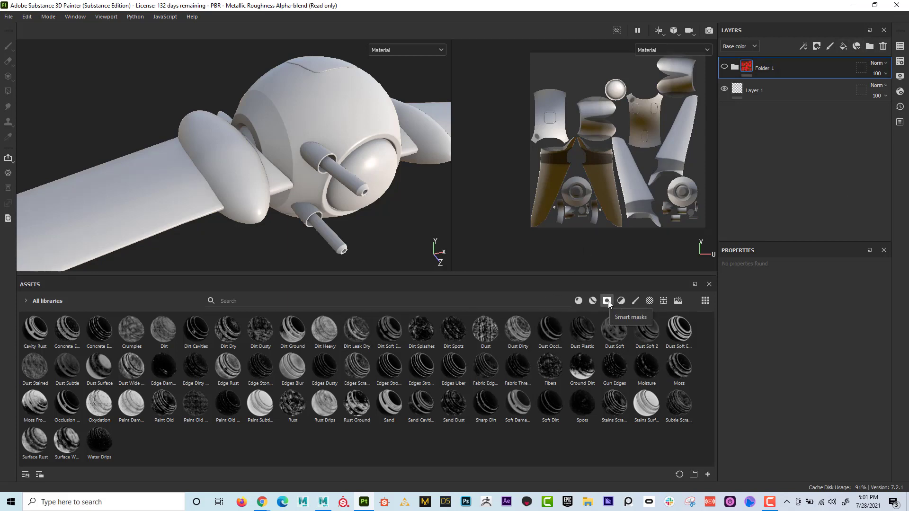
pyautogui.click(594, 302)
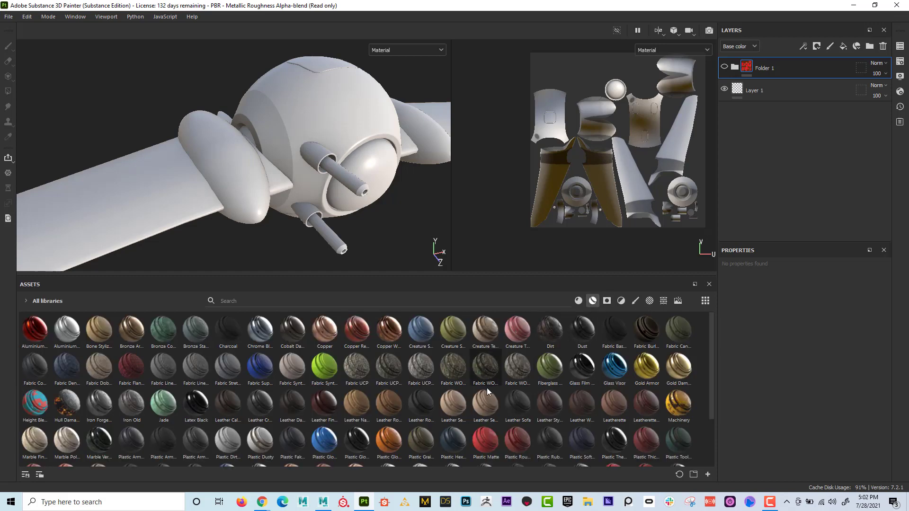
pyautogui.scroll(-3, 473, 390)
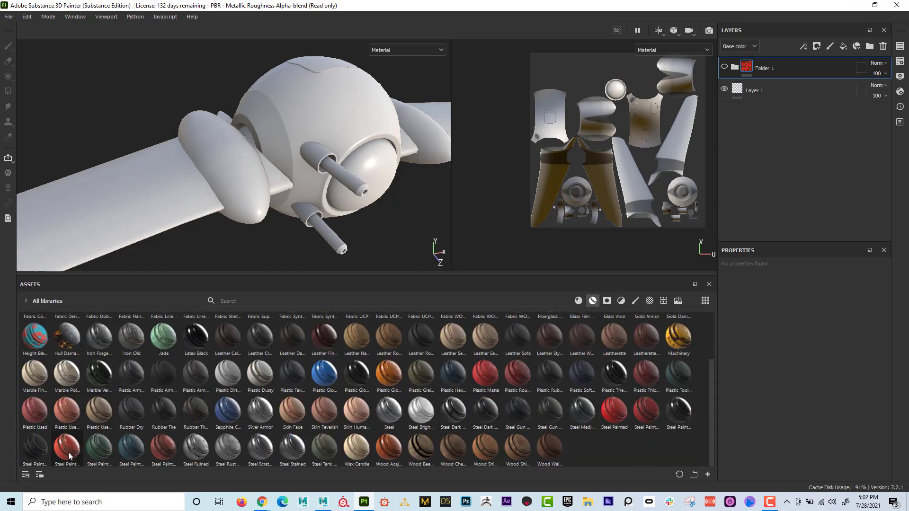
pyautogui.moveTo(68, 453)
pyautogui.mouseDown()
pyautogui.moveTo(152, 190)
pyautogui.moveTo(148, 141)
pyautogui.moveTo(269, 162)
pyautogui.moveTo(229, 149)
pyautogui.mouseUp()
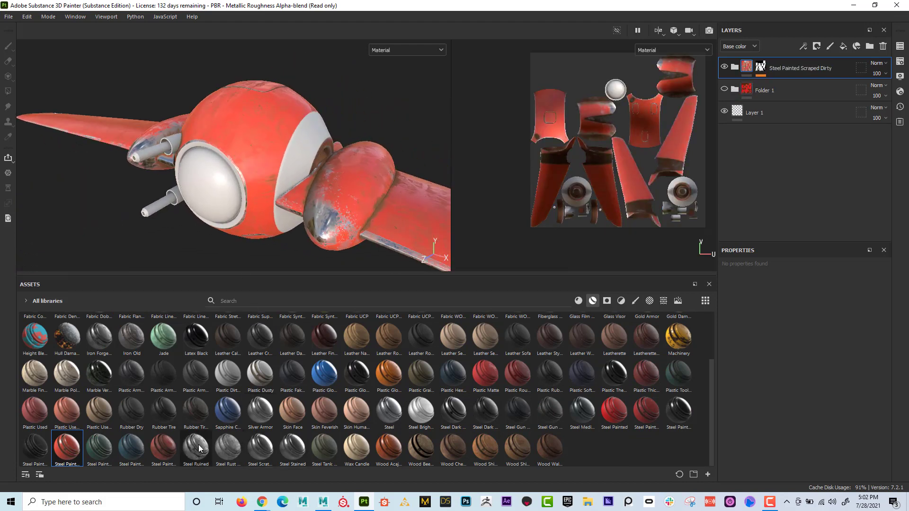
# - Apply Steel Ruined to the ID area of the body's side panels and Gold Armor to the thin trim around them
pyautogui.moveTo(199, 449); pyautogui.dragTo(297, 152)
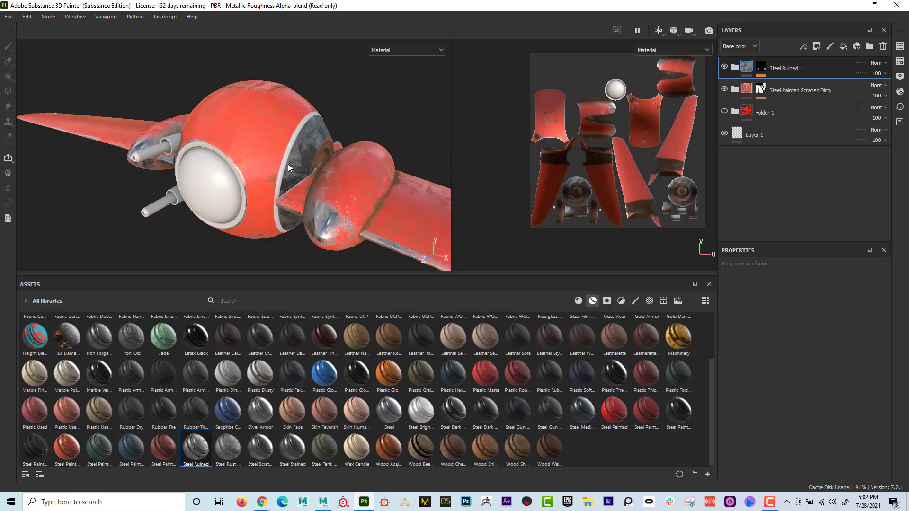
pyautogui.keyDown('alt'); pyautogui.moveTo(288, 164); pyautogui.dragTo(243, 177); pyautogui.keyUp('alt')
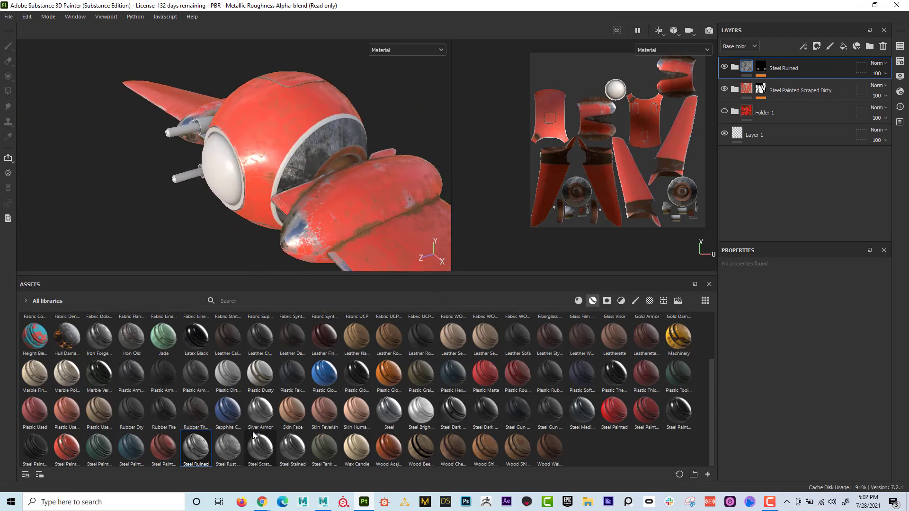
pyautogui.scroll(2, 228, 393)
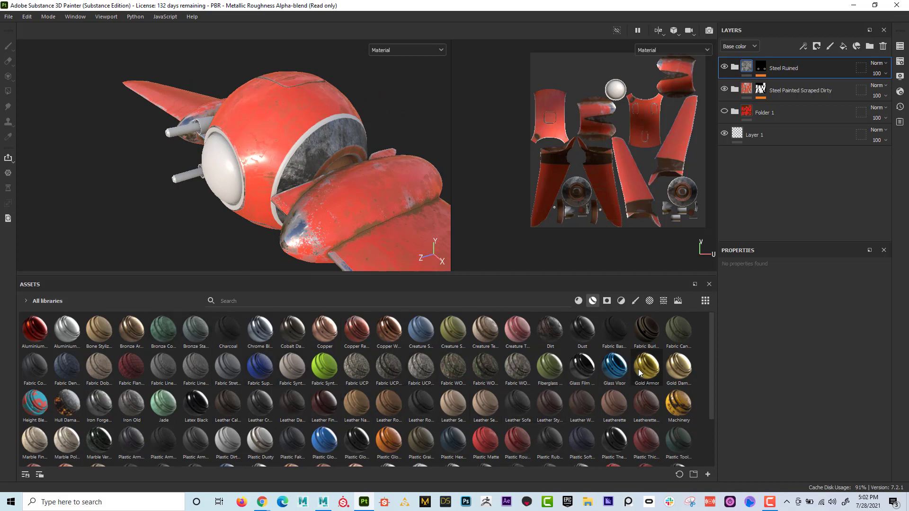
pyautogui.moveTo(639, 369); pyautogui.dragTo(307, 132)
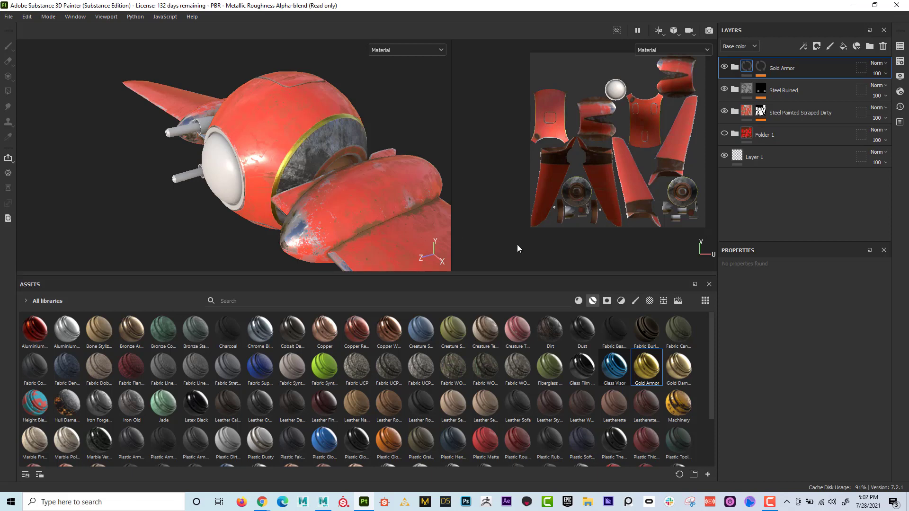
# - Apply Glass Visor to the round front window's ID area and Gold Damaged to the ring framing it
pyautogui.moveTo(616, 370); pyautogui.dragTo(220, 166)
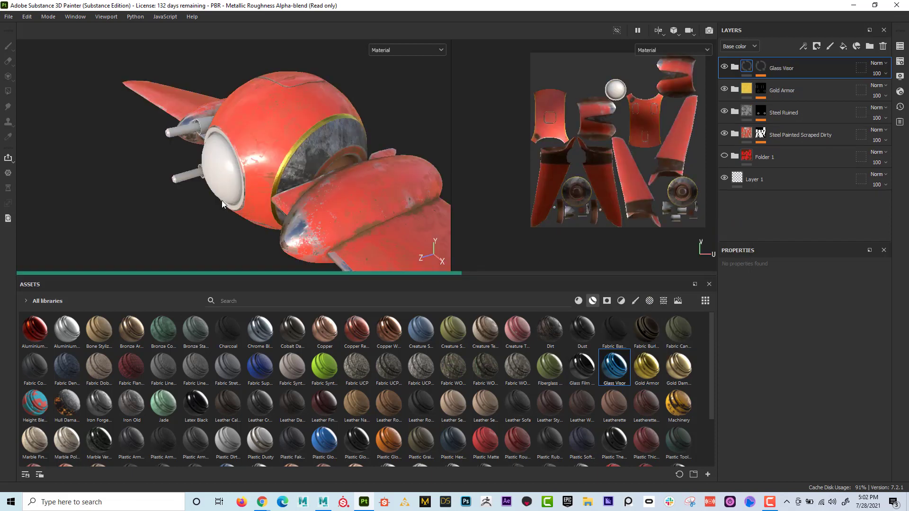
pyautogui.keyDown('alt'); pyautogui.moveTo(219, 204); pyautogui.dragTo(387, 155); pyautogui.keyUp('alt')
pyautogui.scroll(1, 388, 155)
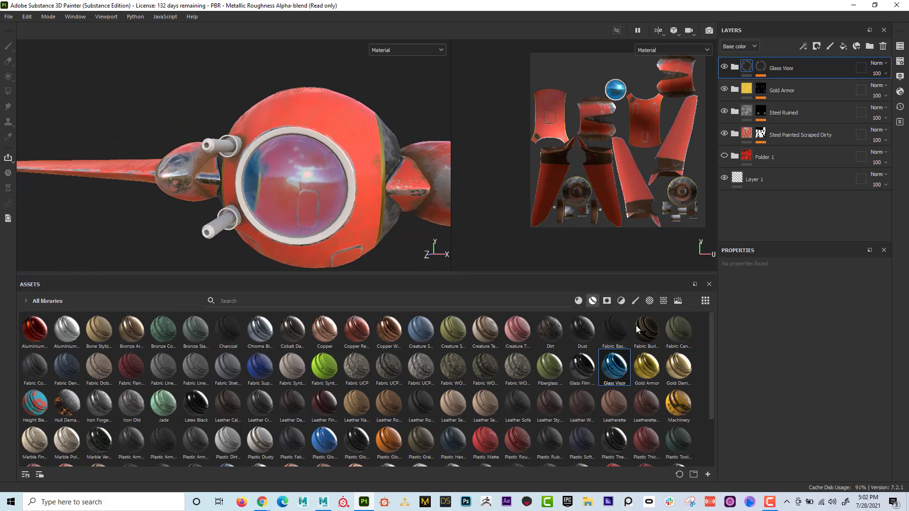
pyautogui.moveTo(681, 370); pyautogui.dragTo(349, 160)
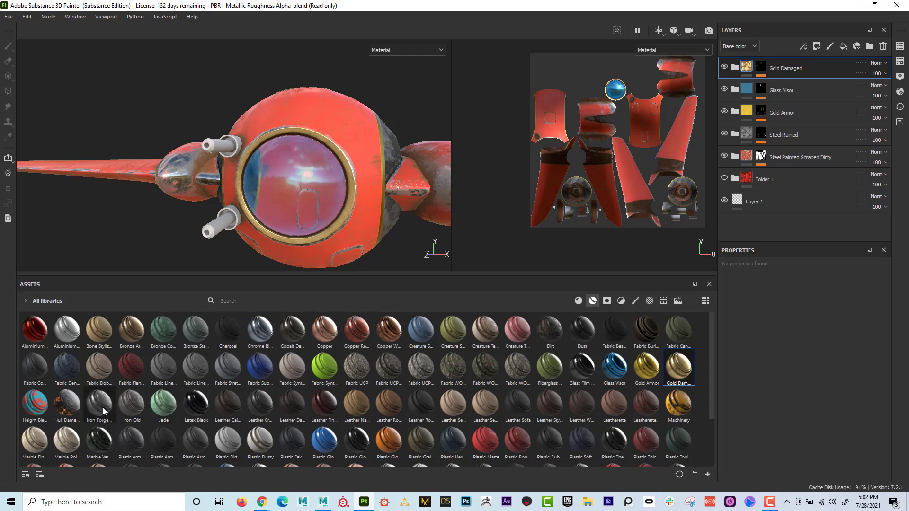
# - Apply the Iron Forged Old smart material to the ID area of the gun barrels and inspect the ship's front
pyautogui.moveTo(103, 407); pyautogui.dragTo(217, 229)
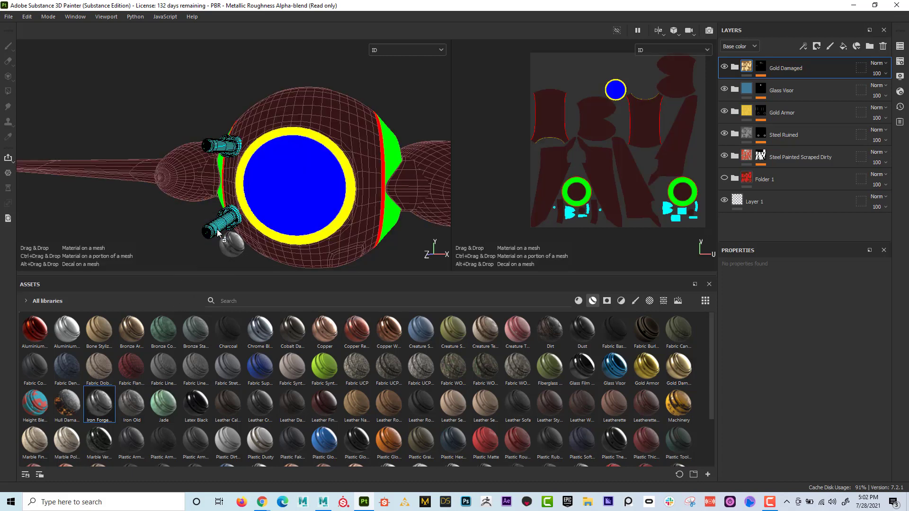
pyautogui.moveTo(285, 205); pyautogui.dragTo(288, 205)
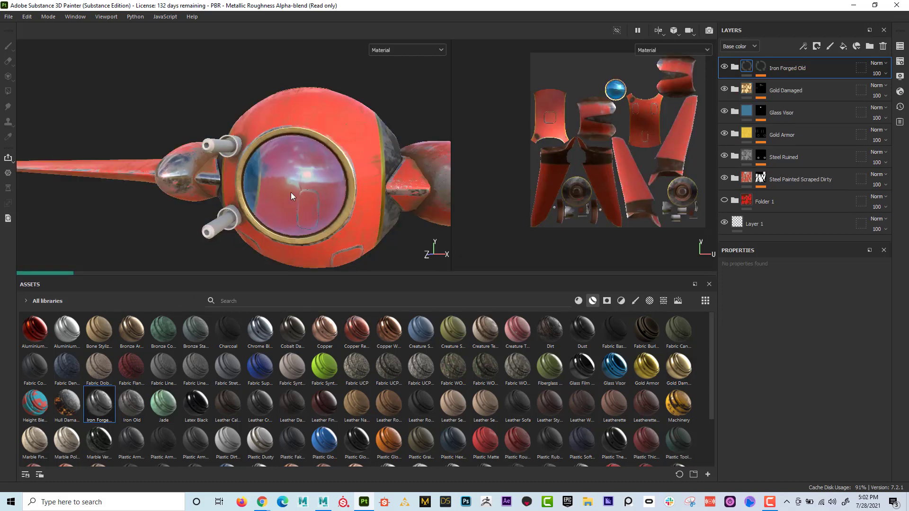
pyautogui.keyDown('alt'); pyautogui.moveTo(345, 203); pyautogui.dragTo(338, 197); pyautogui.keyUp('alt')
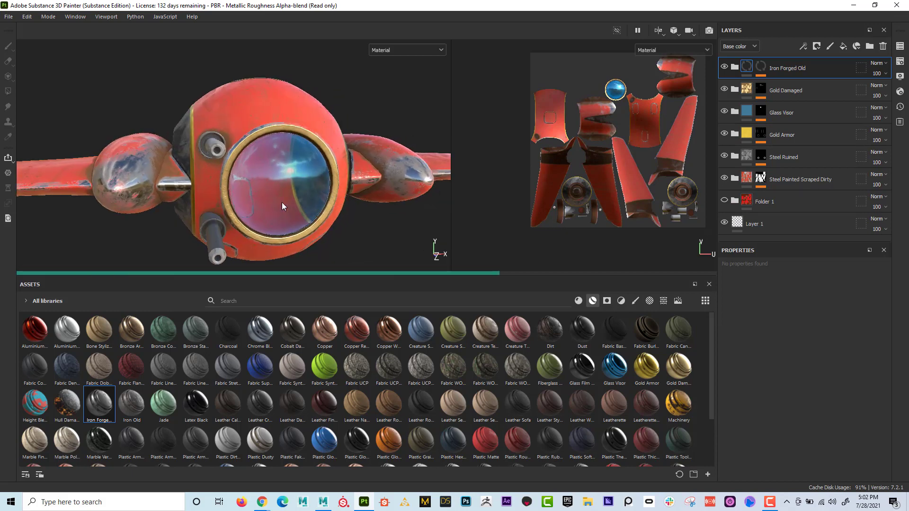
pyautogui.keyDown('alt'); pyautogui.moveTo(282, 202); pyautogui.dragTo(354, 283); pyautogui.keyUp('alt')
pyautogui.rightClick(353, 283)
pyautogui.click(238, 159)
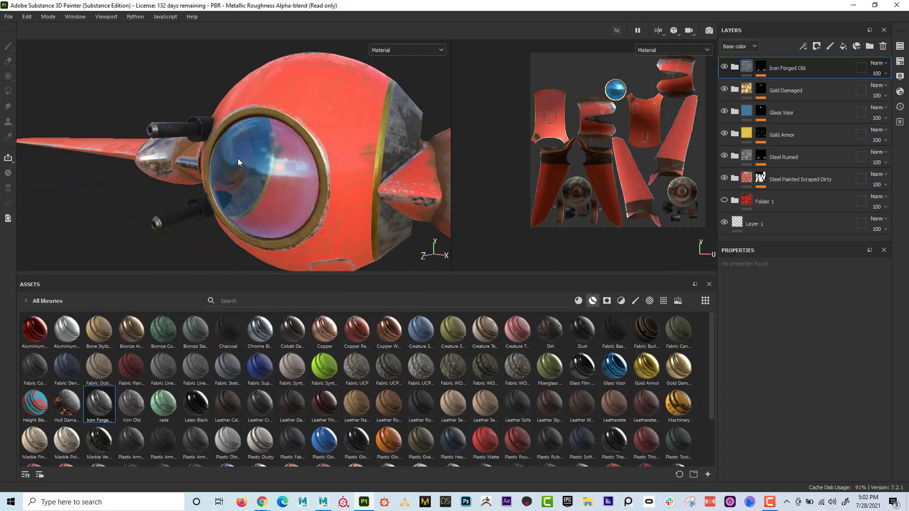
pyautogui.keyDown('alt'); pyautogui.moveTo(238, 158); pyautogui.dragTo(277, 160); pyautogui.keyUp('alt')
pyautogui.keyDown('alt'); pyautogui.moveTo(276, 160); pyautogui.dragTo(279, 168, button='right'); pyautogui.keyUp('alt')
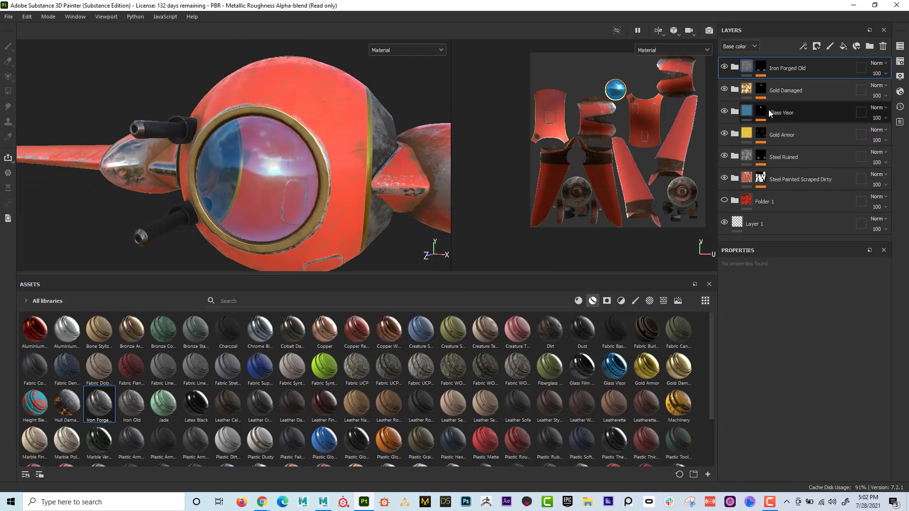
# - Check the layers inside the Glass Visor folder, collapse it again, and examine the whole textured ship
pyautogui.click(734, 112)
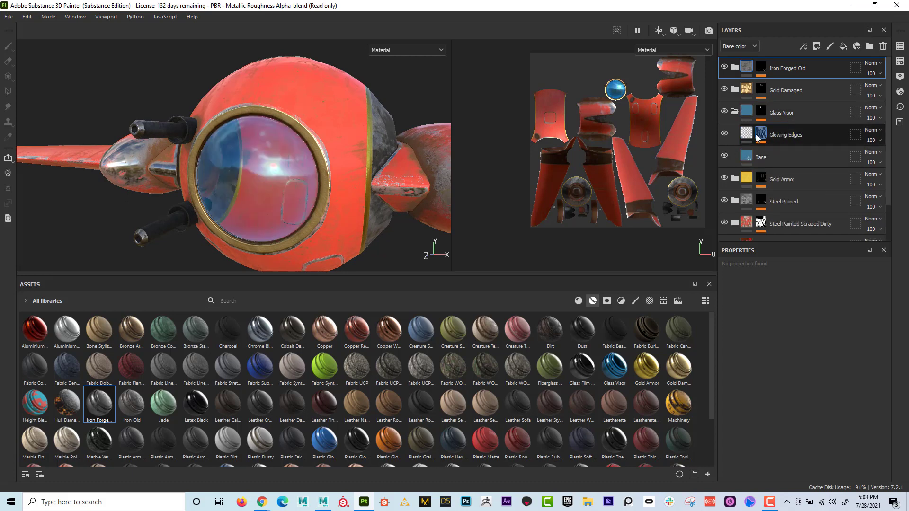
pyautogui.click(736, 113)
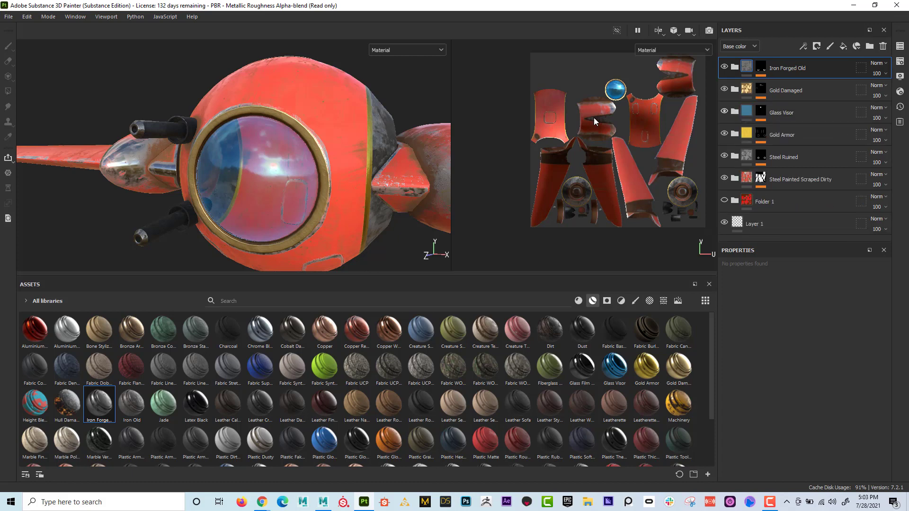
pyautogui.keyDown('alt'); pyautogui.moveTo(308, 158); pyautogui.dragTo(222, 184); pyautogui.keyUp('alt')
pyautogui.keyDown('alt'); pyautogui.moveTo(223, 184); pyautogui.dragTo(231, 187, button='middle'); pyautogui.keyUp('alt')
pyautogui.keyDown('alt'); pyautogui.moveTo(231, 186); pyautogui.dragTo(238, 189, button='right'); pyautogui.keyUp('alt')
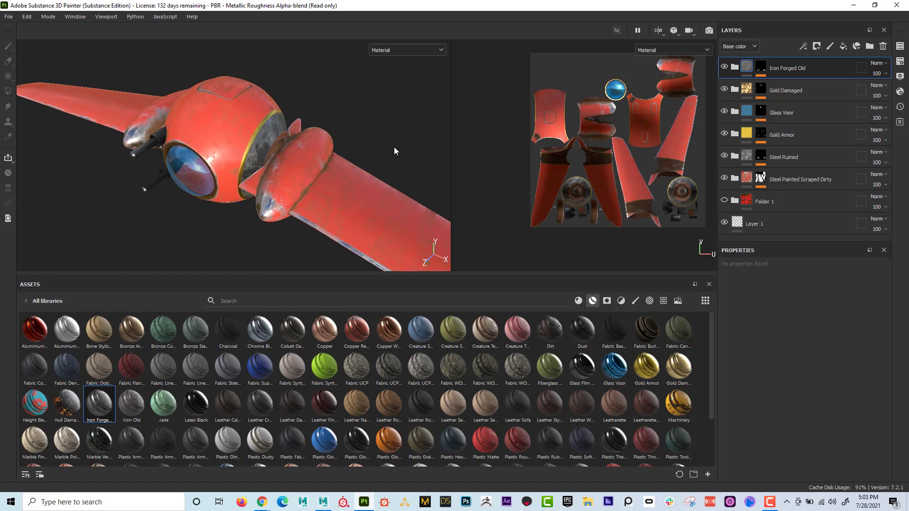